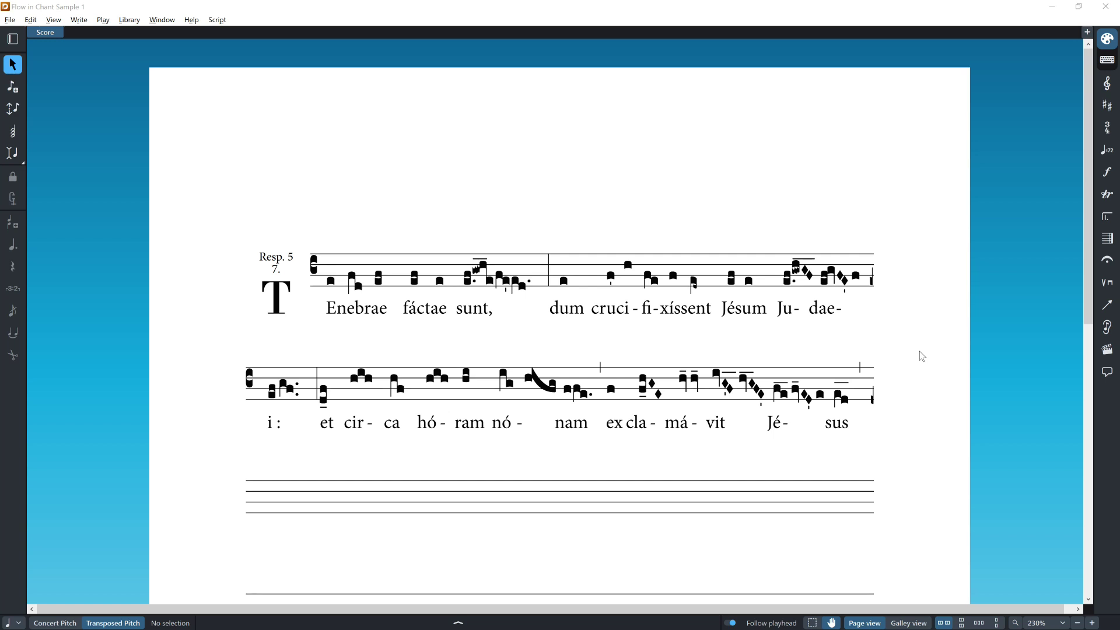
- Switch past the English Hymnal sample to the Empty Chant file project and enter Setup mode
key(alt+Tab)
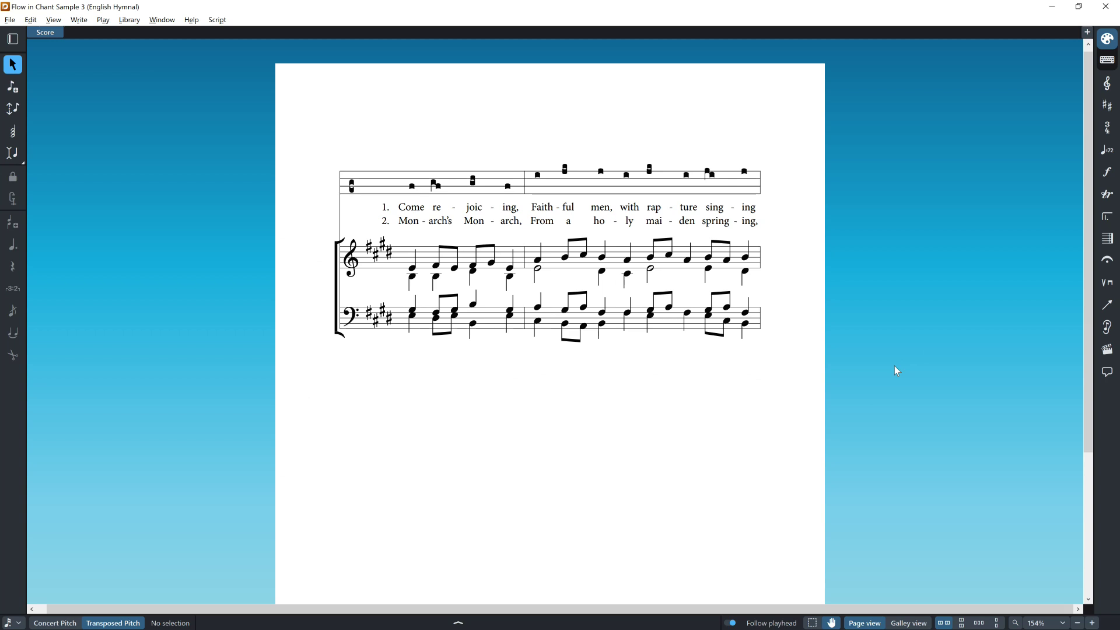
key(alt+Tab)
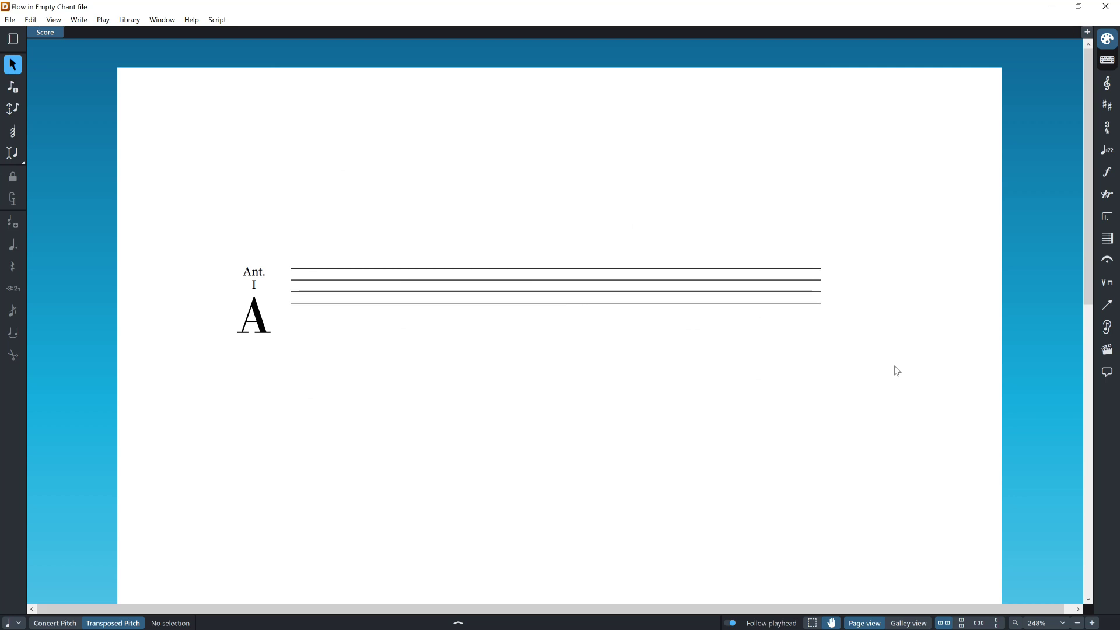
key(ctrl+1)
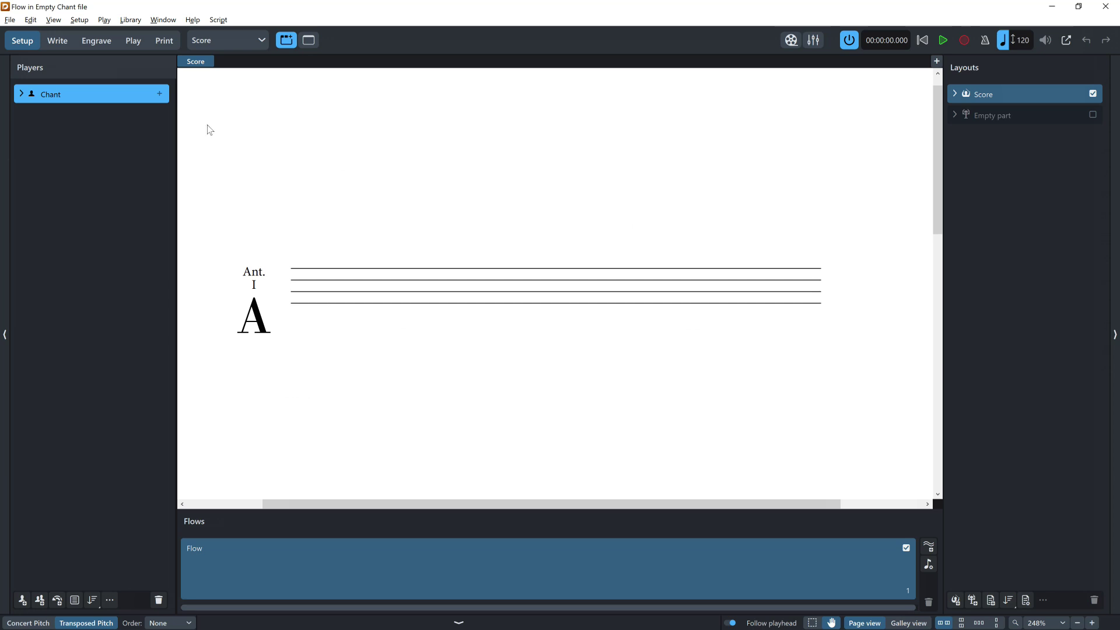
- Examine the Chant player's instrument definition, including its staff lines, clefs and transposition, and leave it unchanged
click(22, 96)
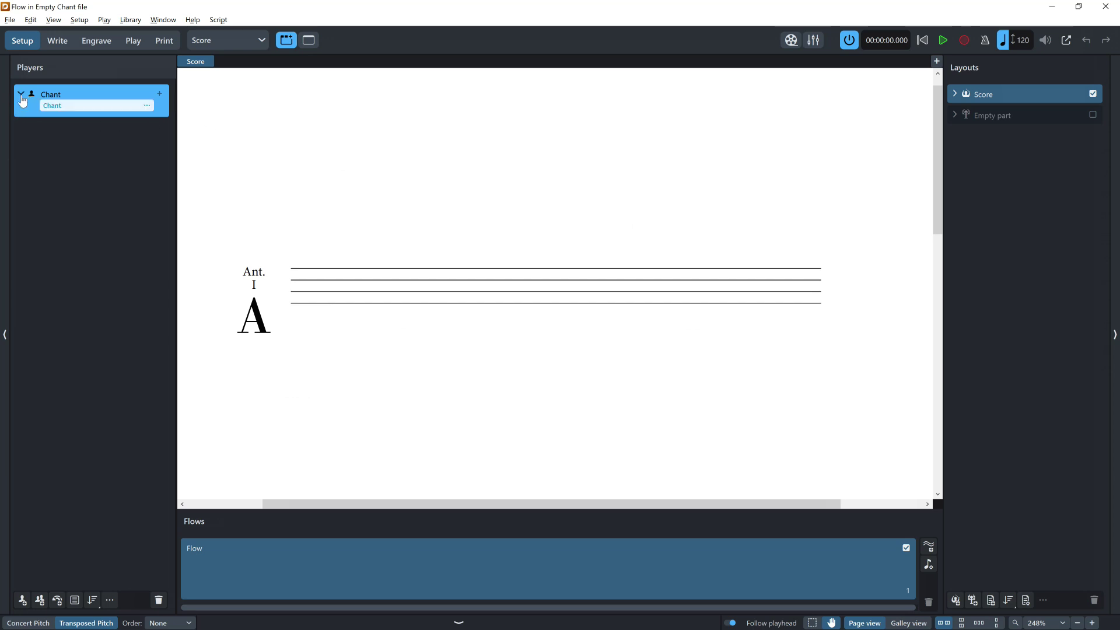
click(21, 97)
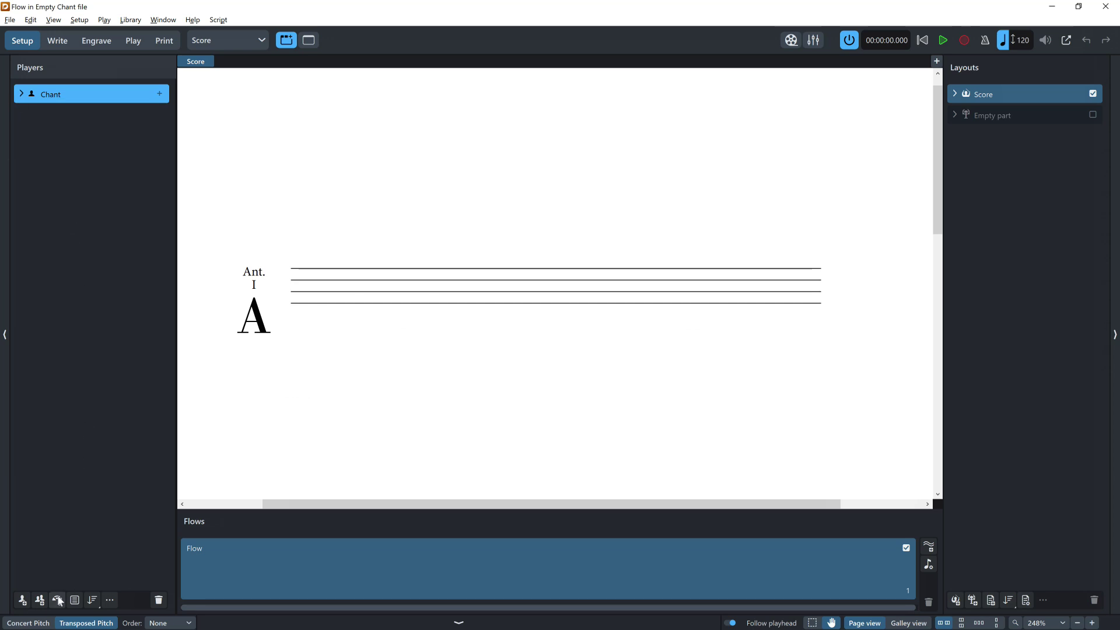
click(21, 97)
click(148, 105)
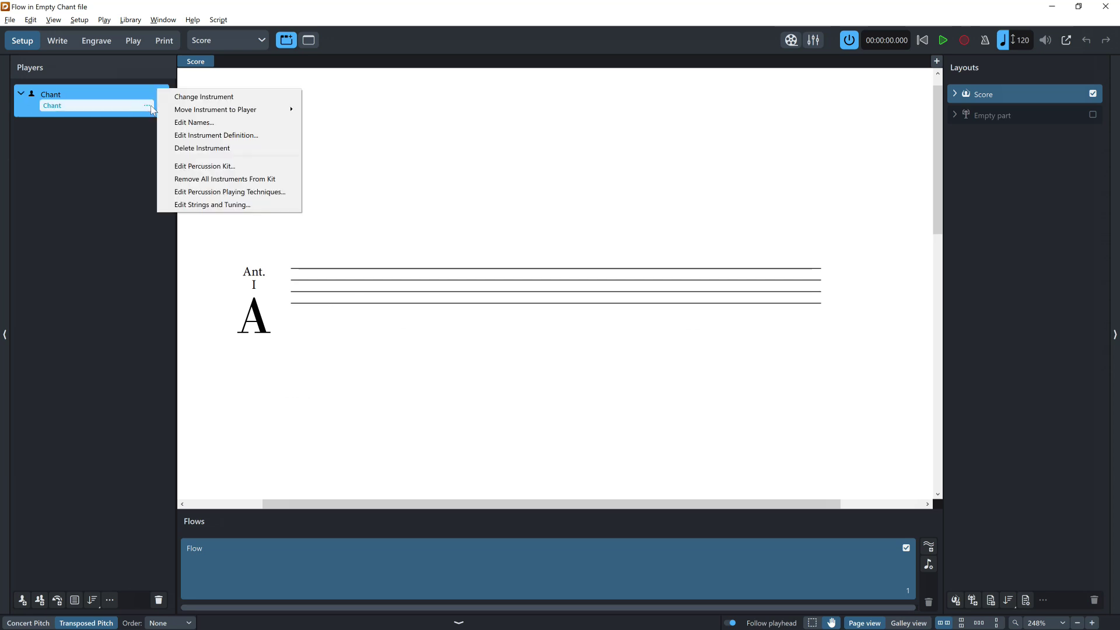
click(216, 136)
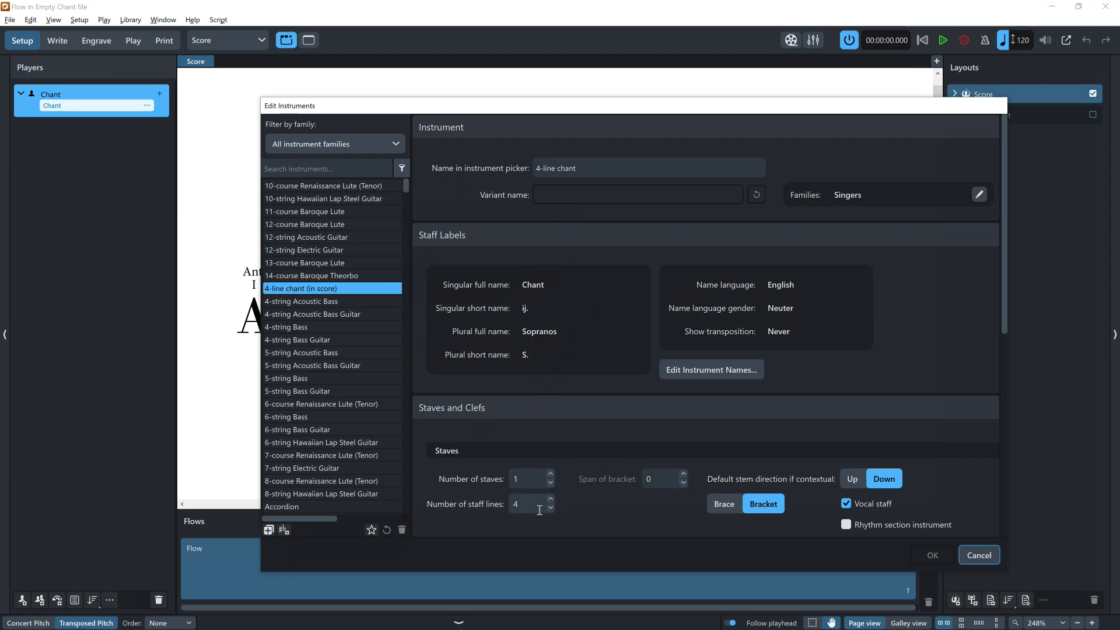
scroll(638, 467, down, 5)
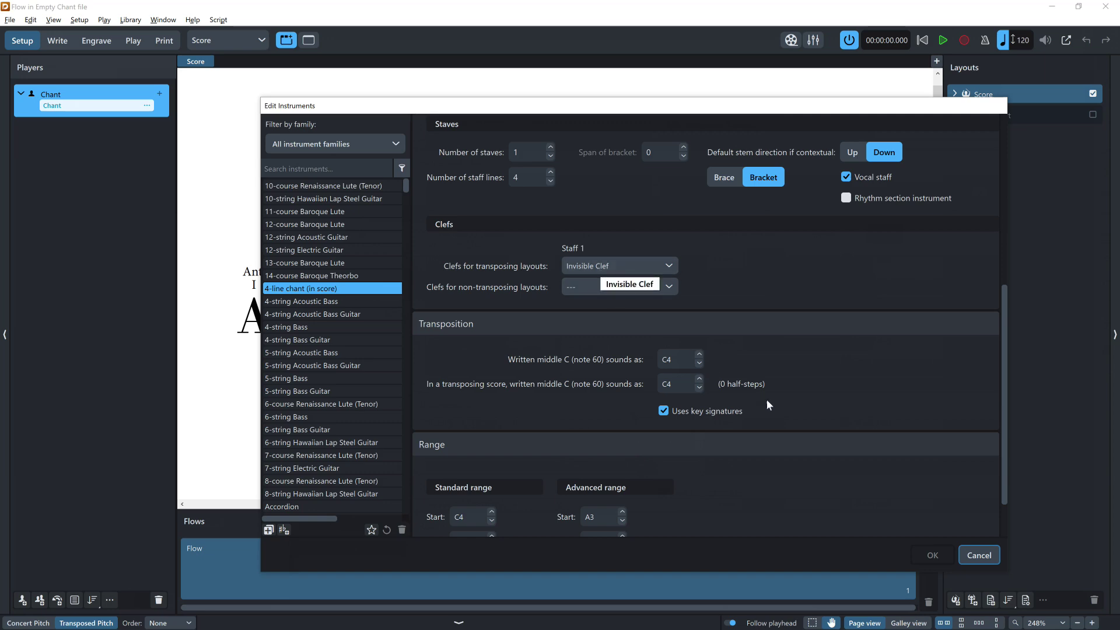
click(979, 555)
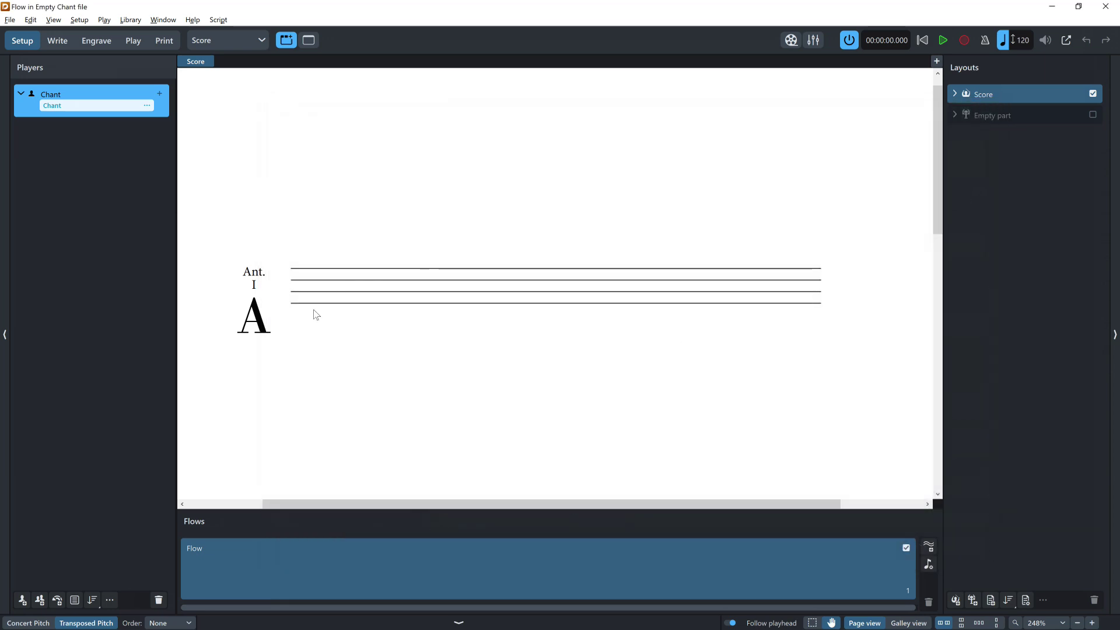
- Return to Write mode and set the rhythmic grid resolution to a quarter note
key(ctrl+2)
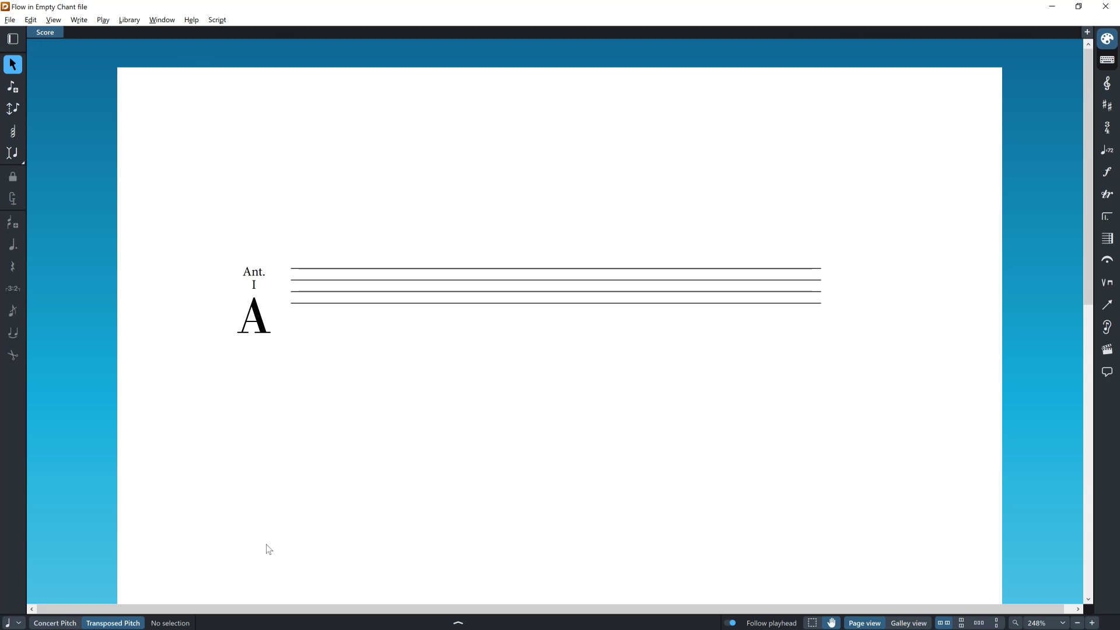
click(14, 623)
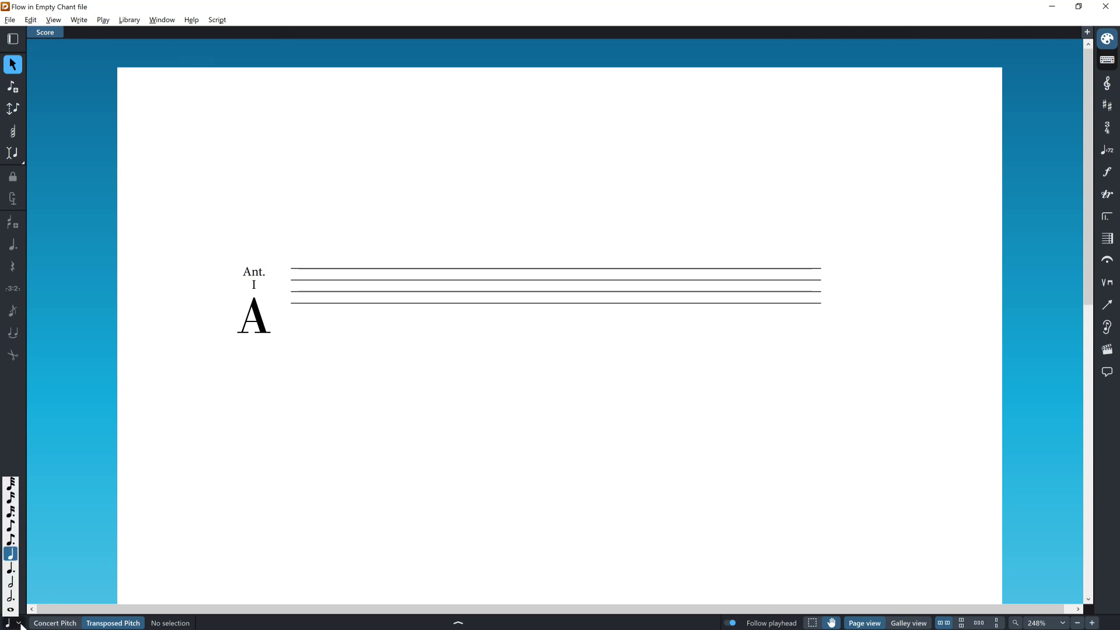
click(10, 555)
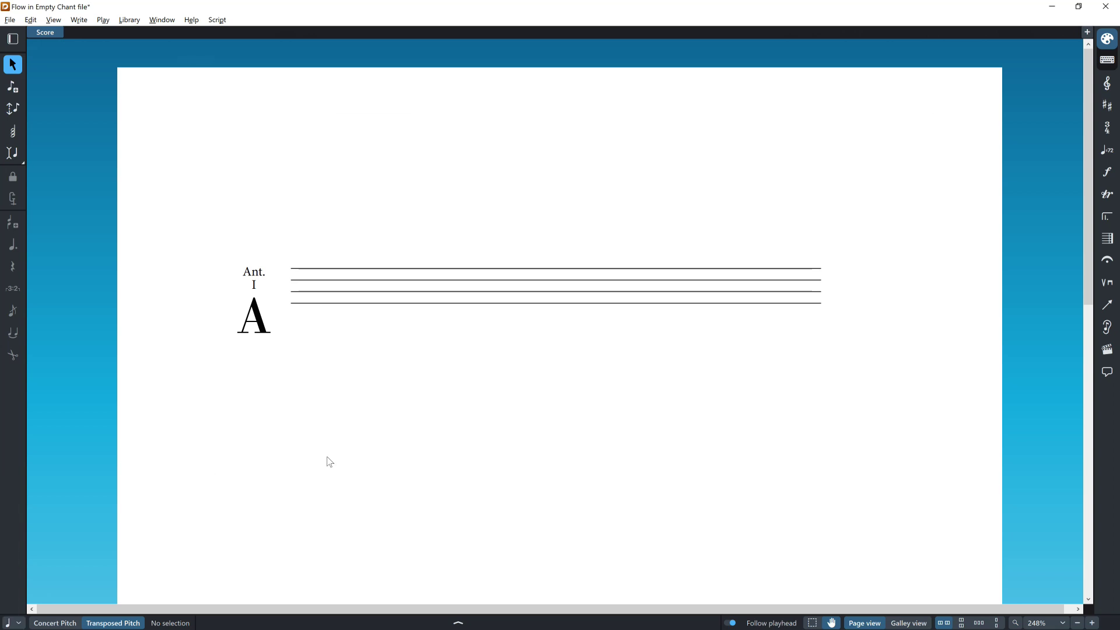
- Review the Score layout's Page Setup and Note Spacing settings in Layout Options
key(ctrl+shift+l)
drag(586, 117, 343, 69)
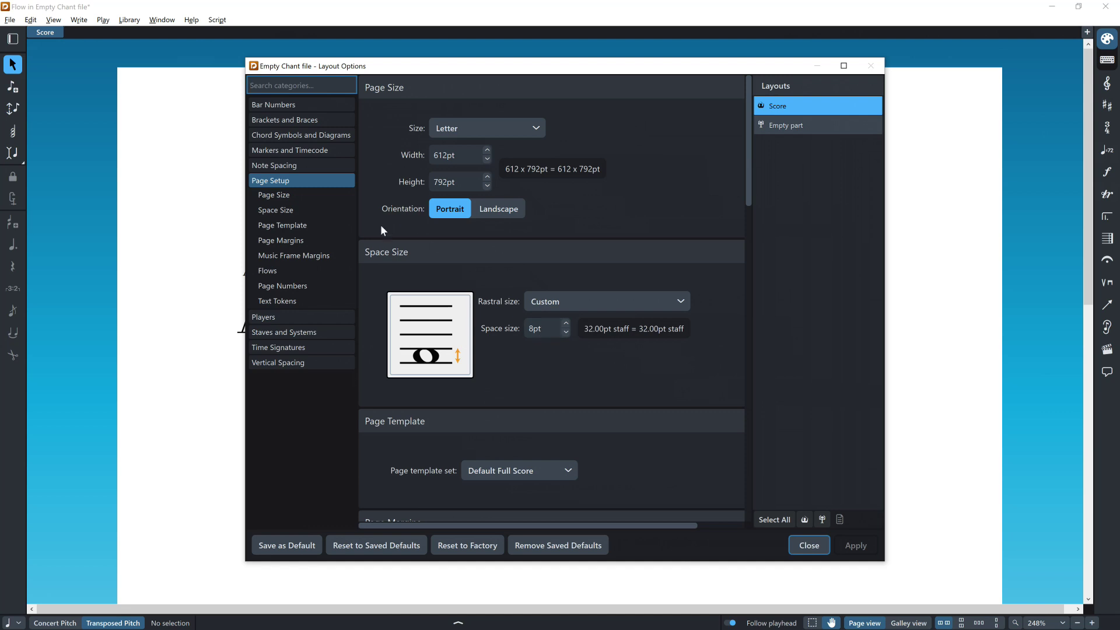
click(281, 165)
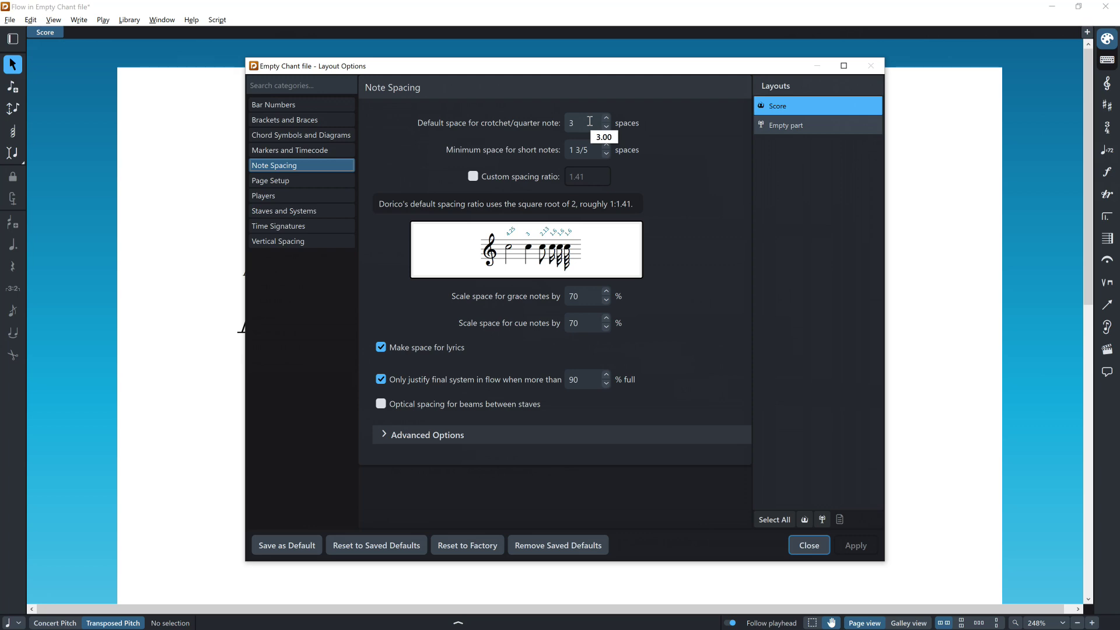
click(810, 546)
- Examine the Spacing Gaps settings in Engraving Options for barlines, clefs, key signatures and time signatures
key(ctrl+shift+e)
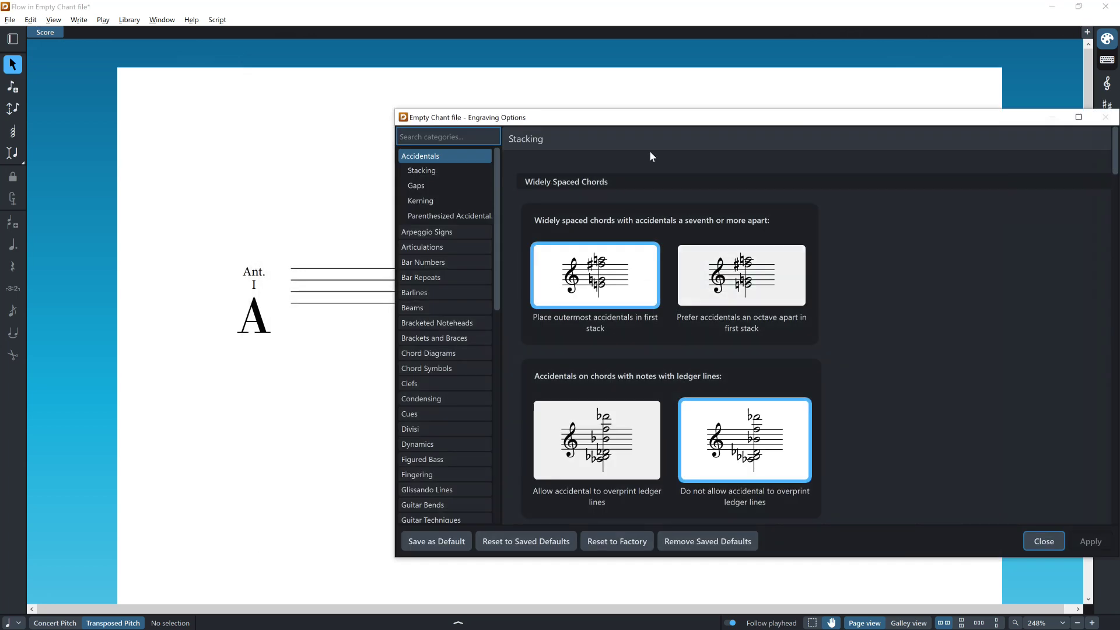
drag(629, 119, 461, 121)
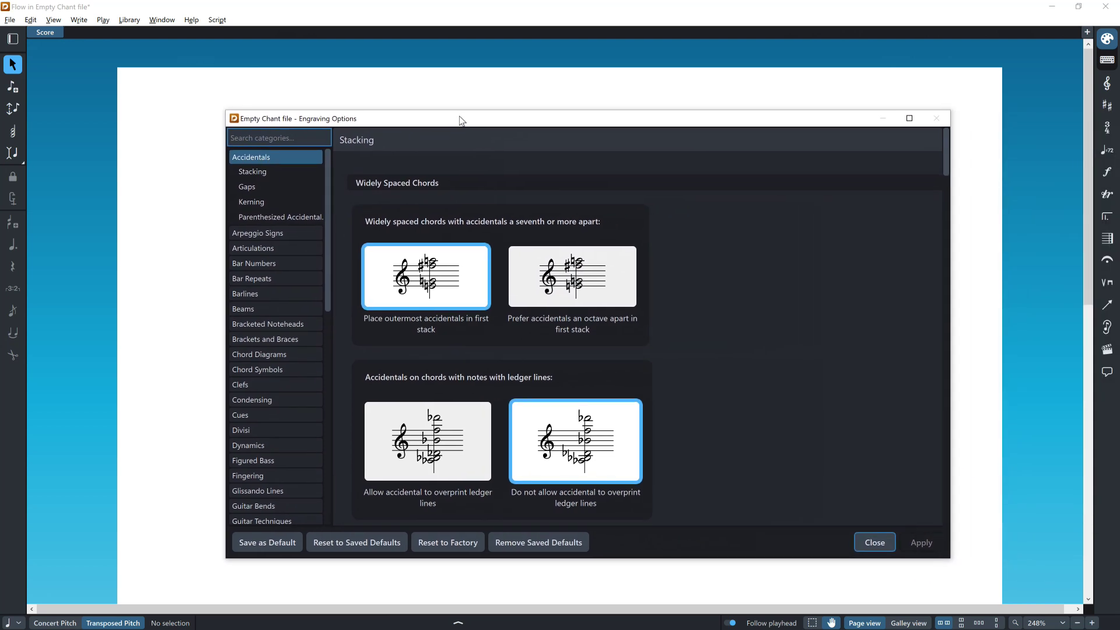
scroll(300, 397, down, 8)
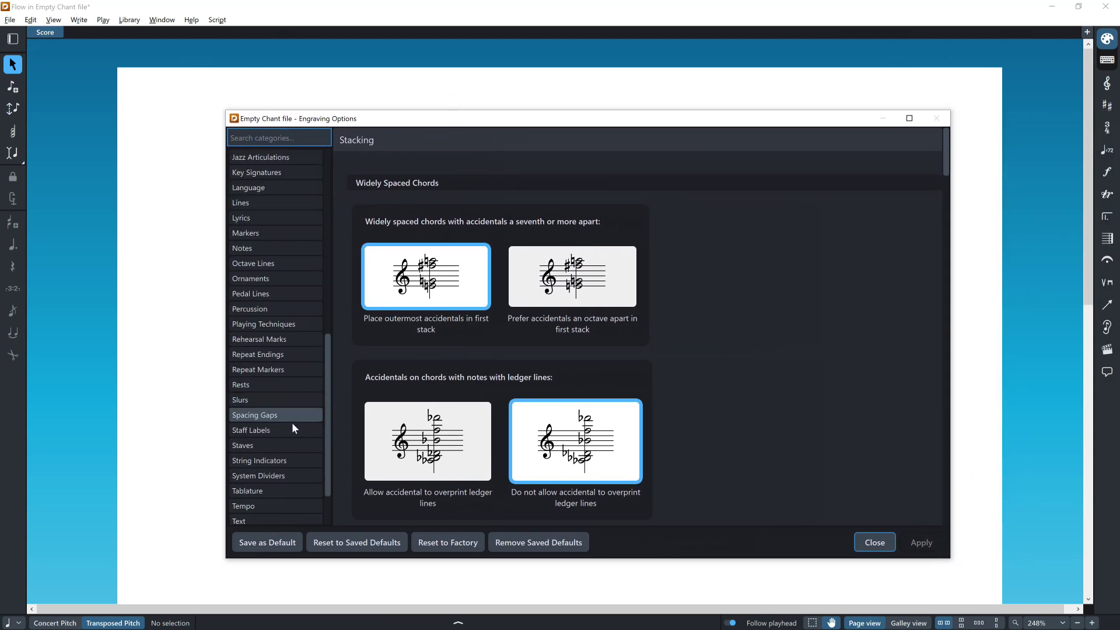
click(267, 418)
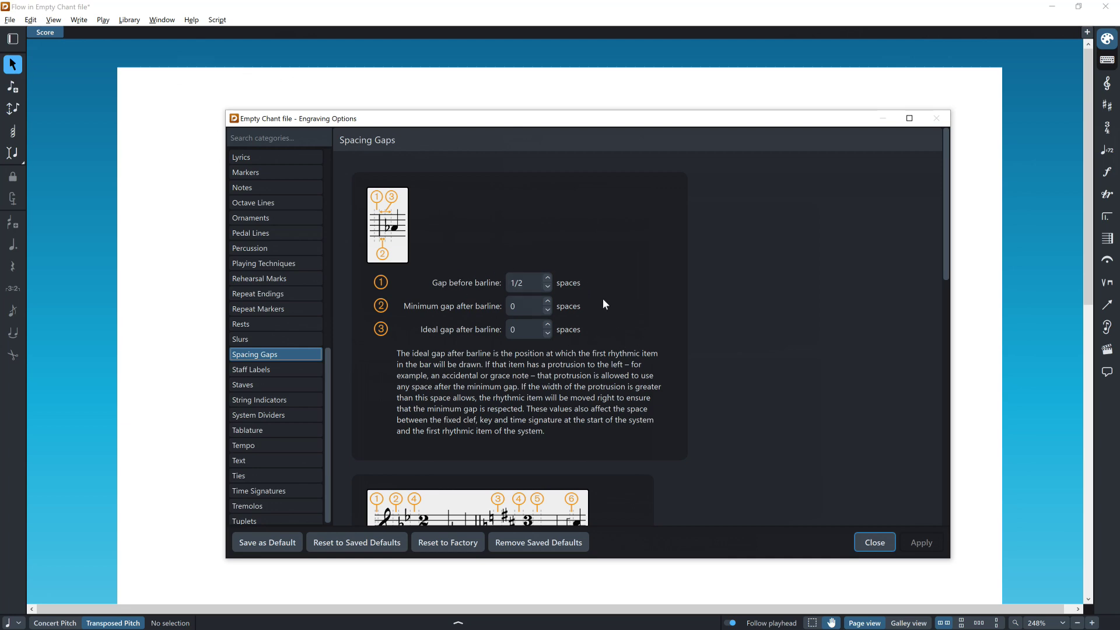
scroll(603, 299, down, 5)
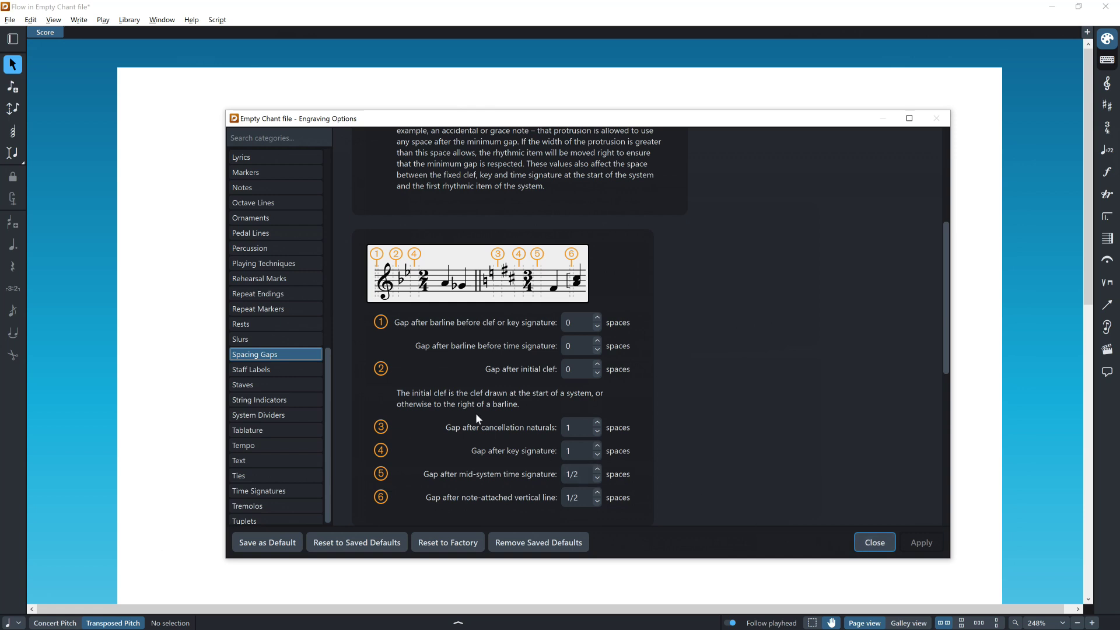
- Review the Lyrics engraving settings for syllable alignment, vertical position and hyphens
scroll(290, 289, up, 7)
click(244, 490)
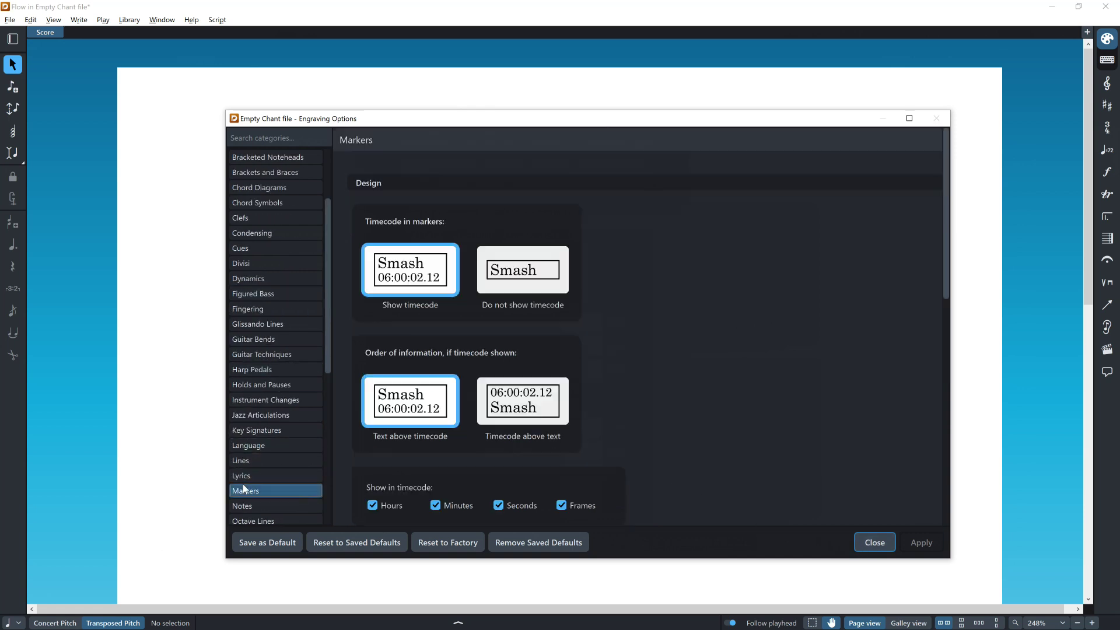
click(243, 476)
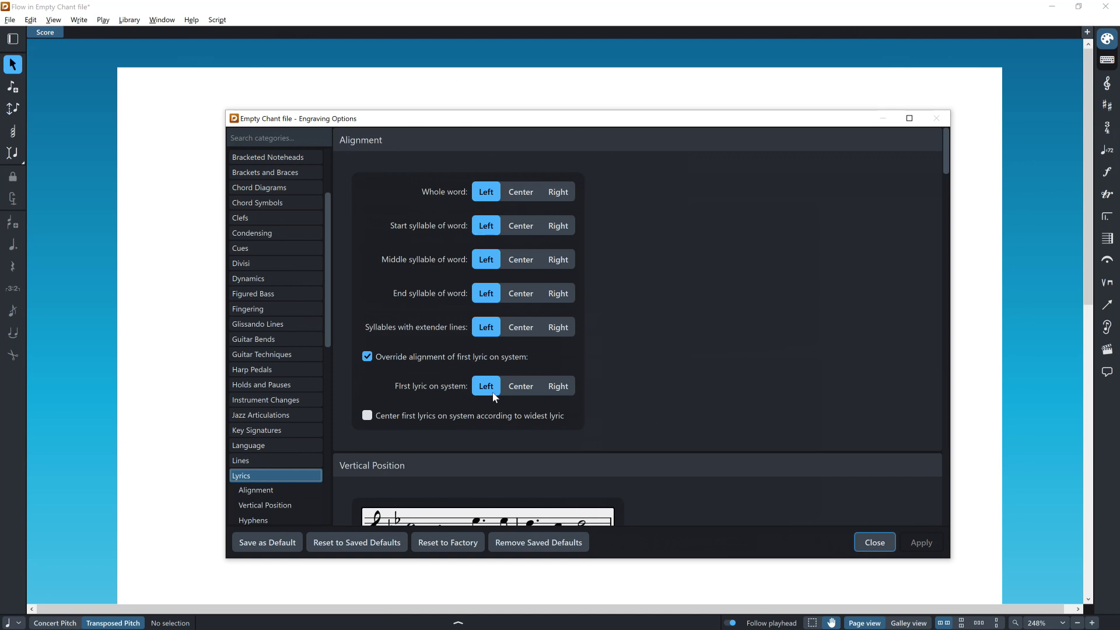
scroll(493, 345, down, 4)
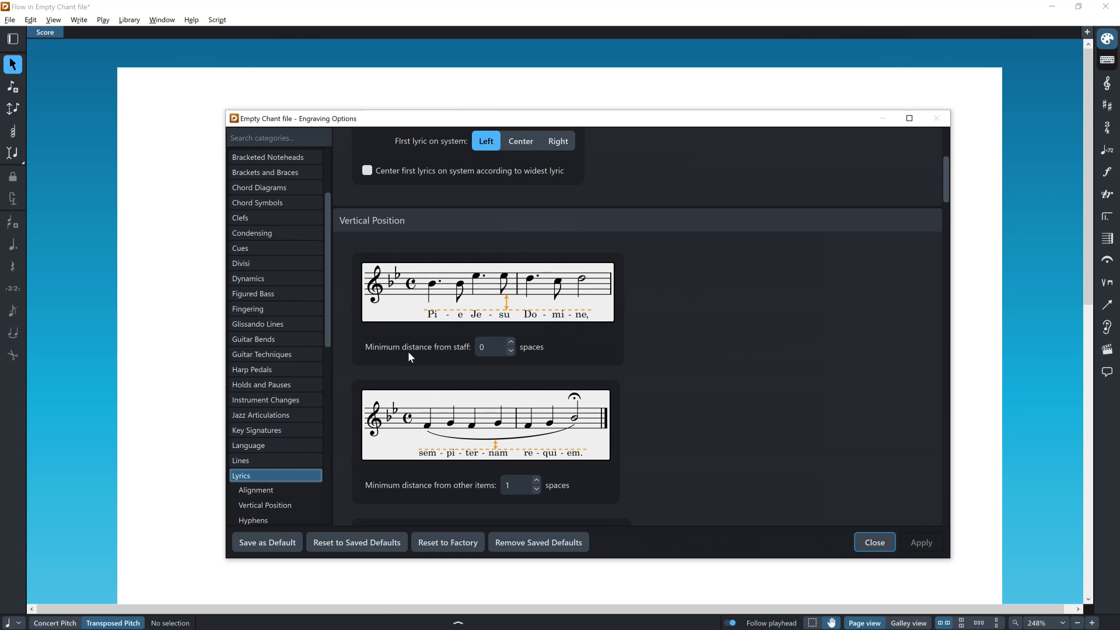
scroll(408, 351, down, 5)
scroll(278, 324, up, 2)
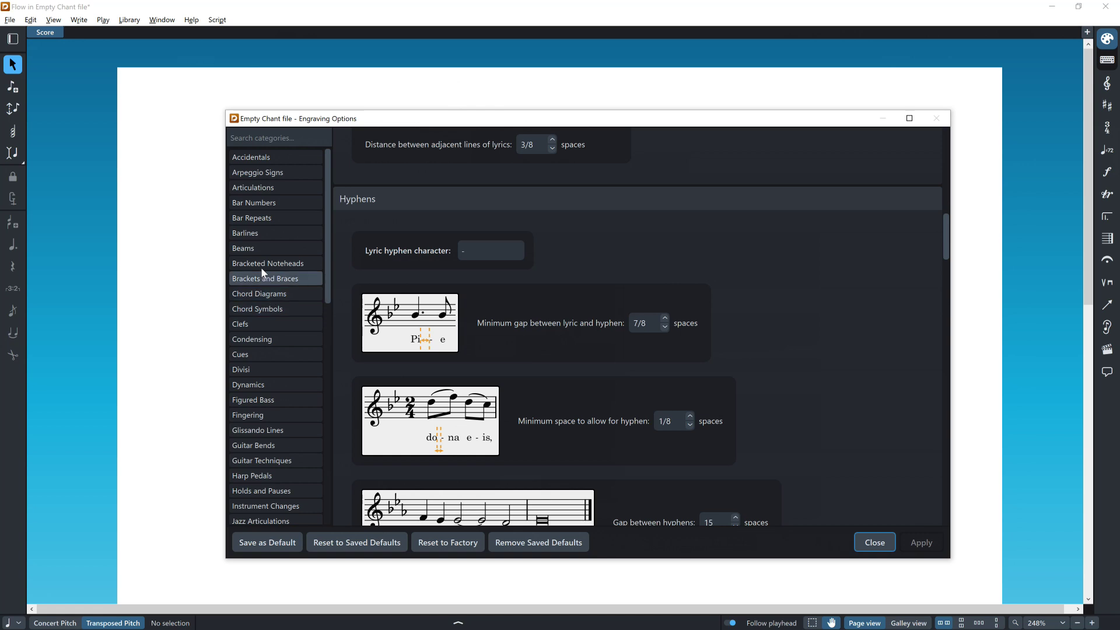
- Check the Barlines design and Text position settings, and close Engraving Options
click(254, 234)
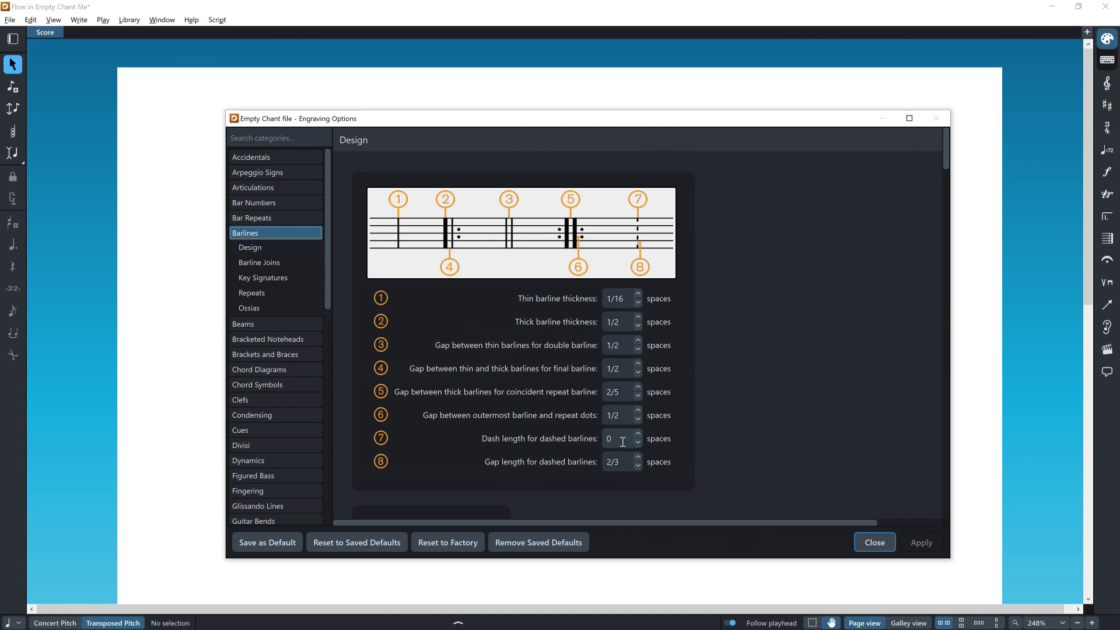
scroll(286, 407, down, 9)
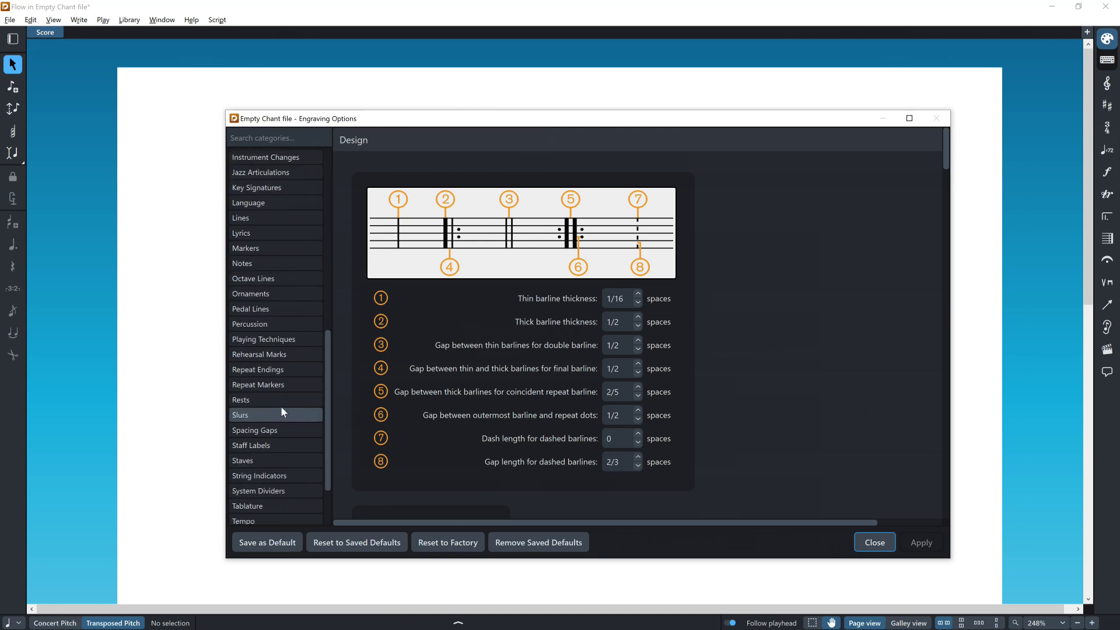
scroll(281, 406, down, 3)
click(241, 459)
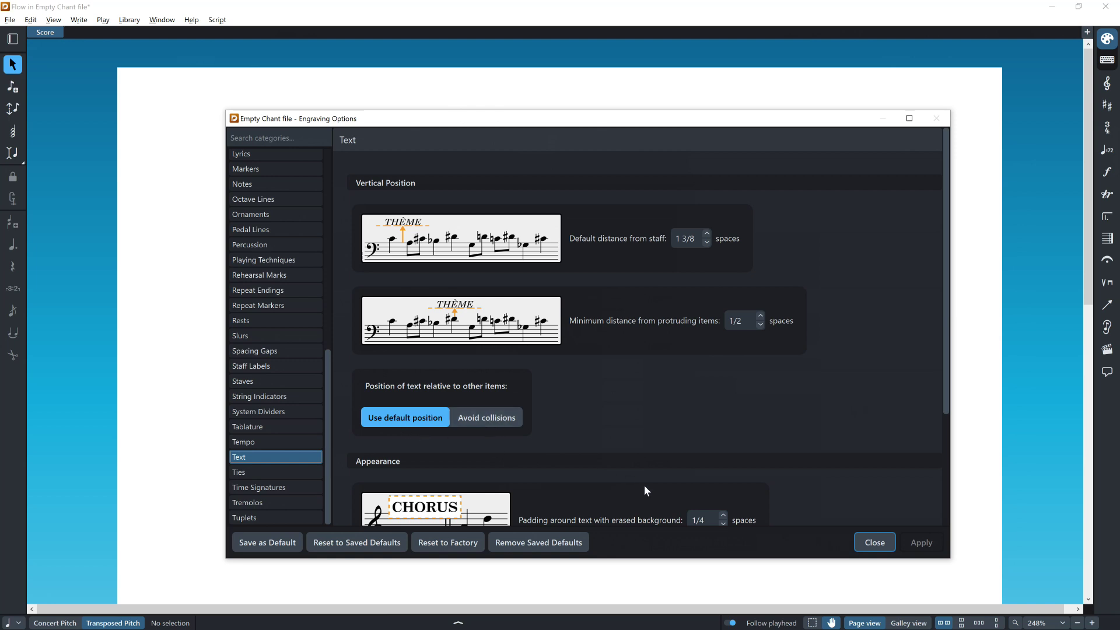
click(875, 542)
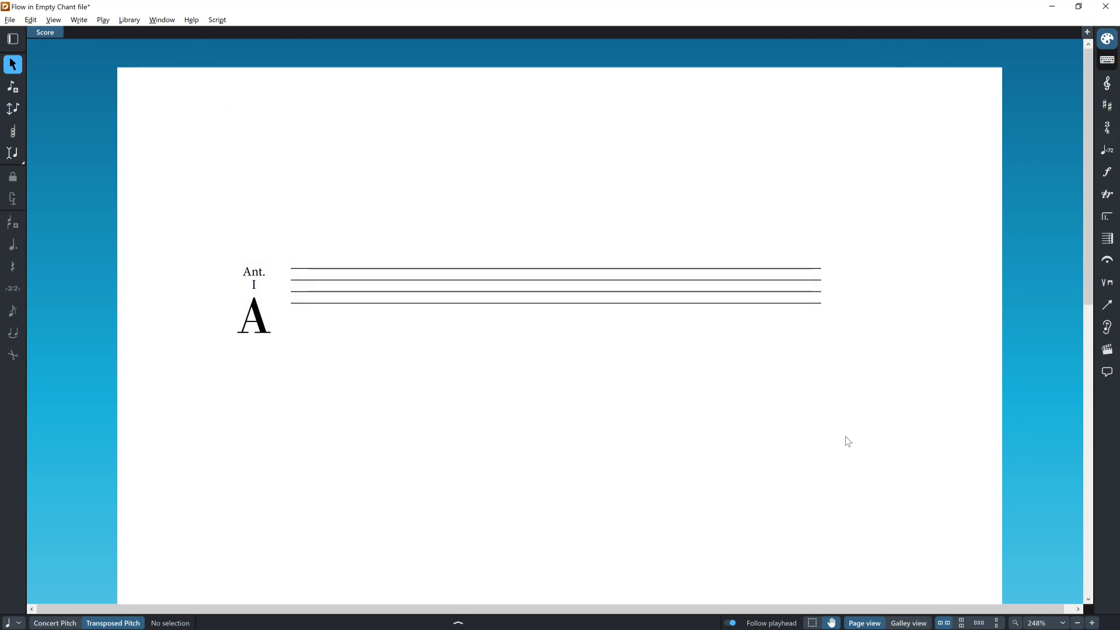
- Open Paragraph Styles and compare the Lyrics and Lyrics (Chorus) styles' font, size and parent settings
click(130, 20)
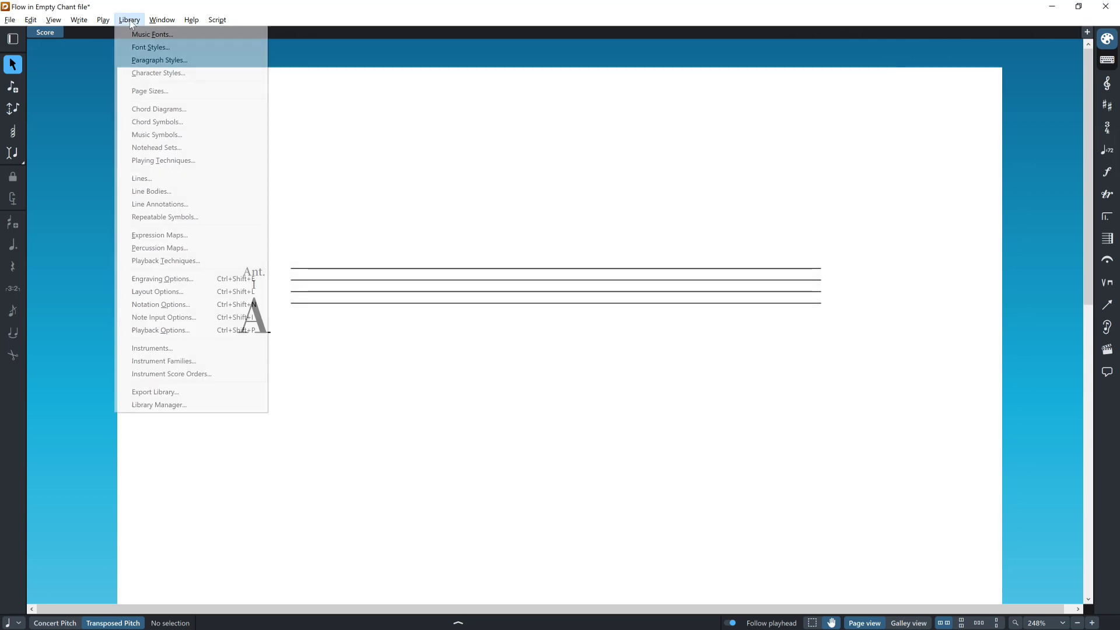
click(152, 59)
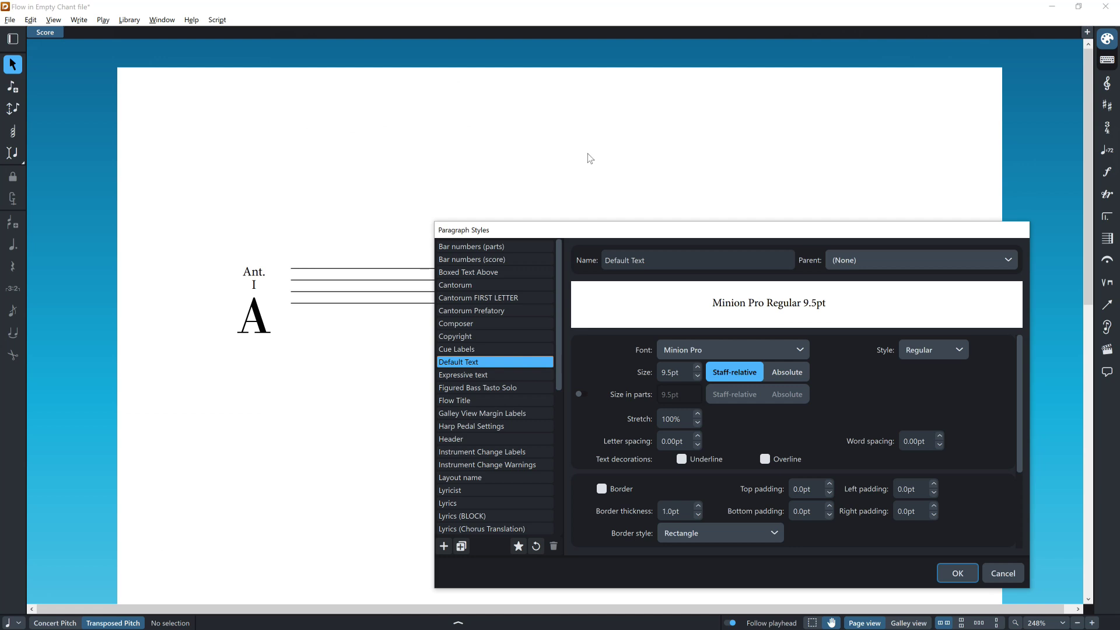
drag(607, 231, 446, 172)
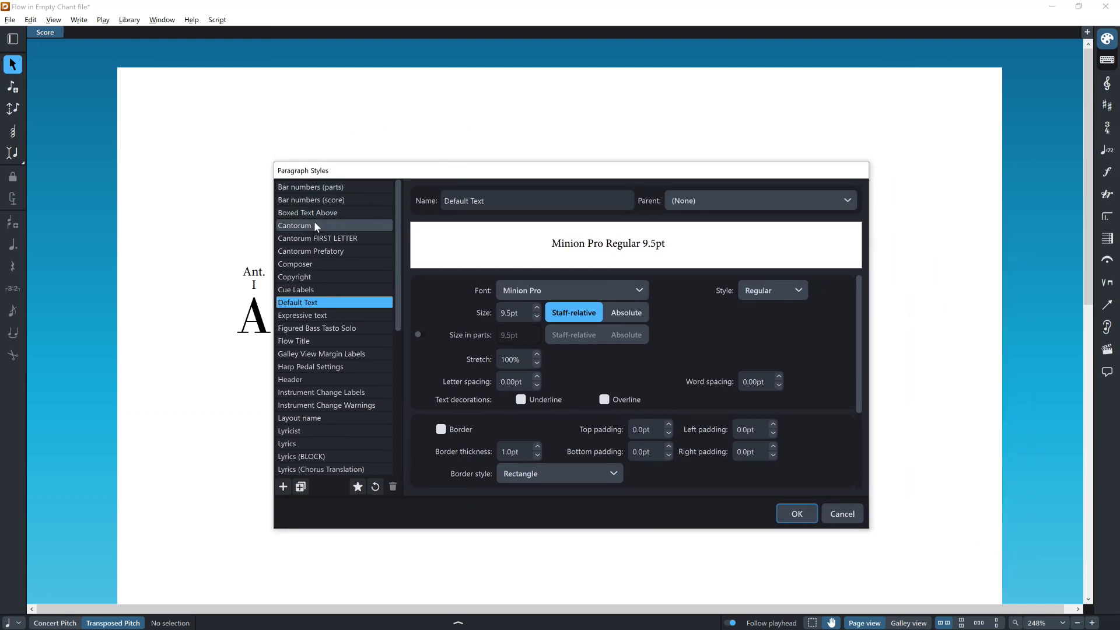
click(298, 442)
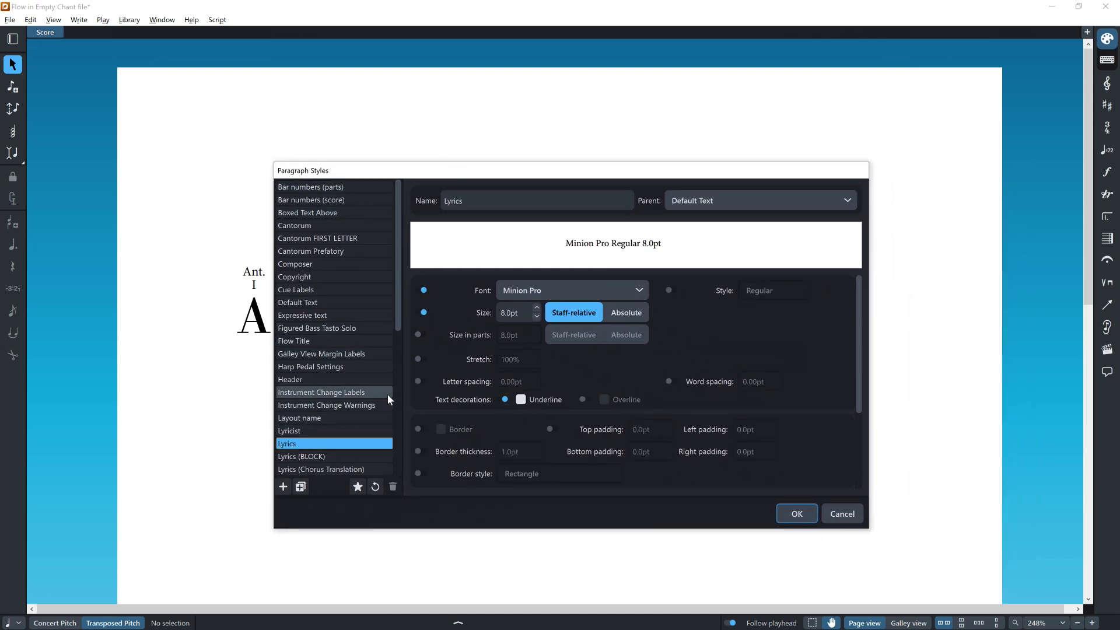
scroll(345, 409, down, 5)
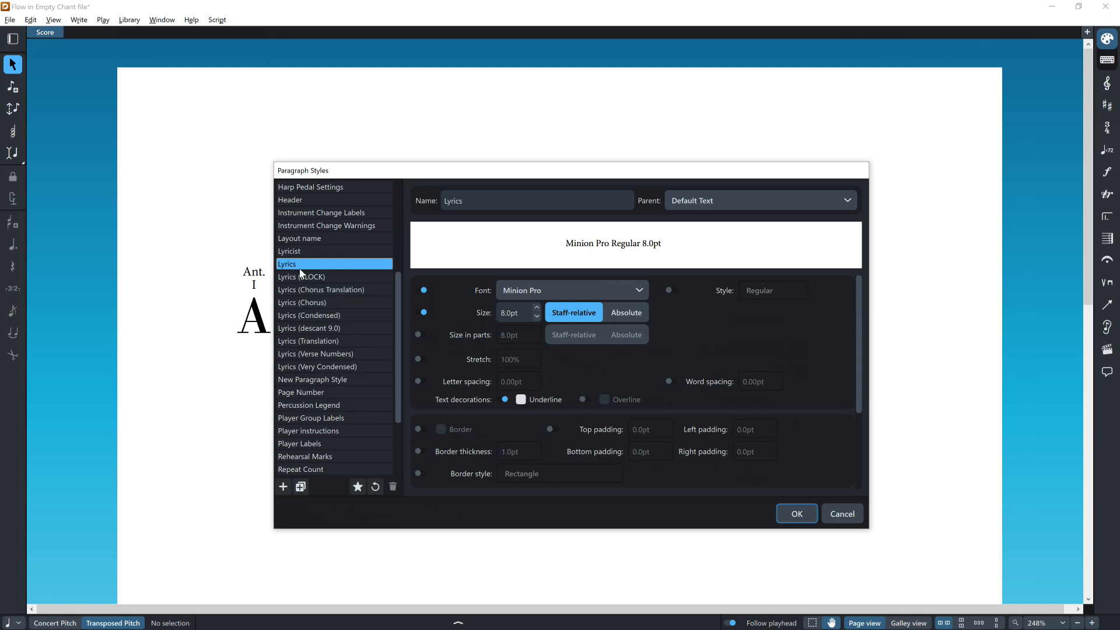
click(305, 302)
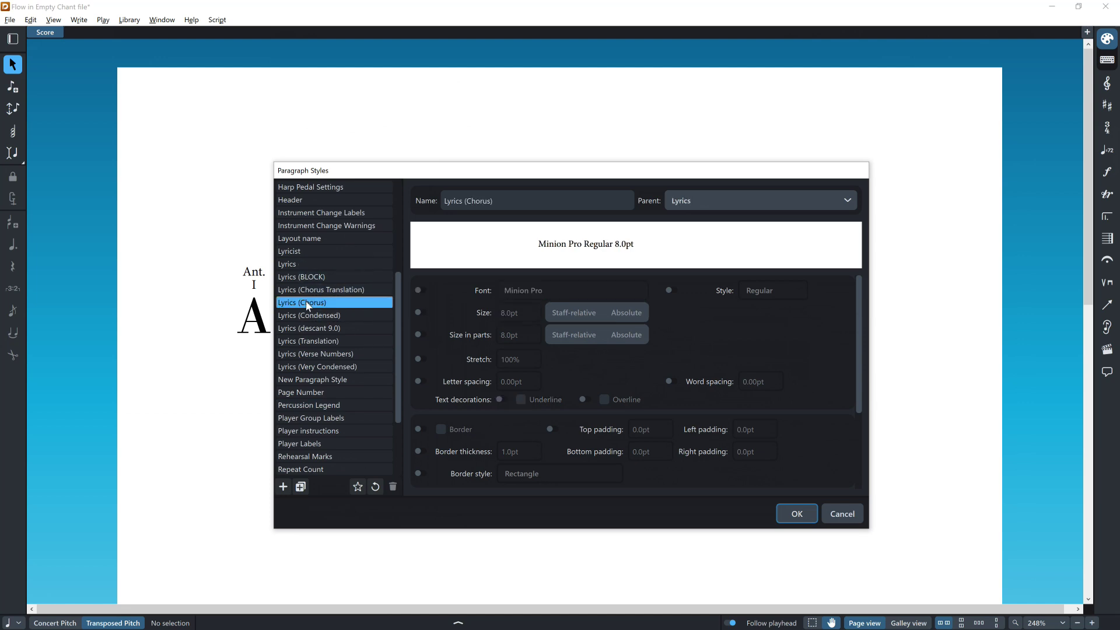
click(297, 263)
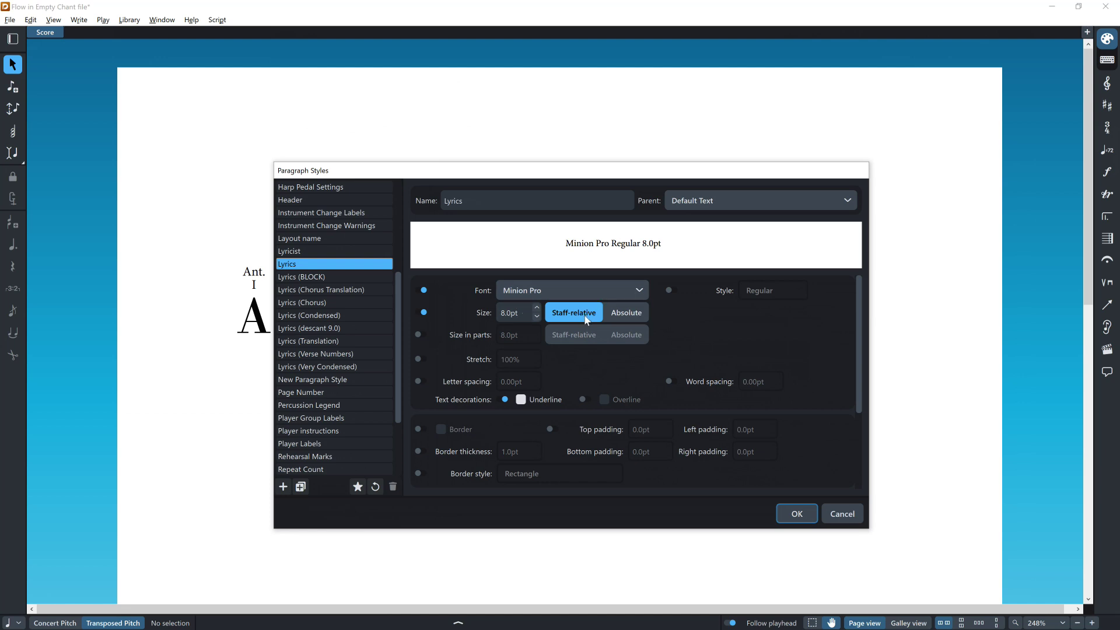
drag(559, 170, 705, 188)
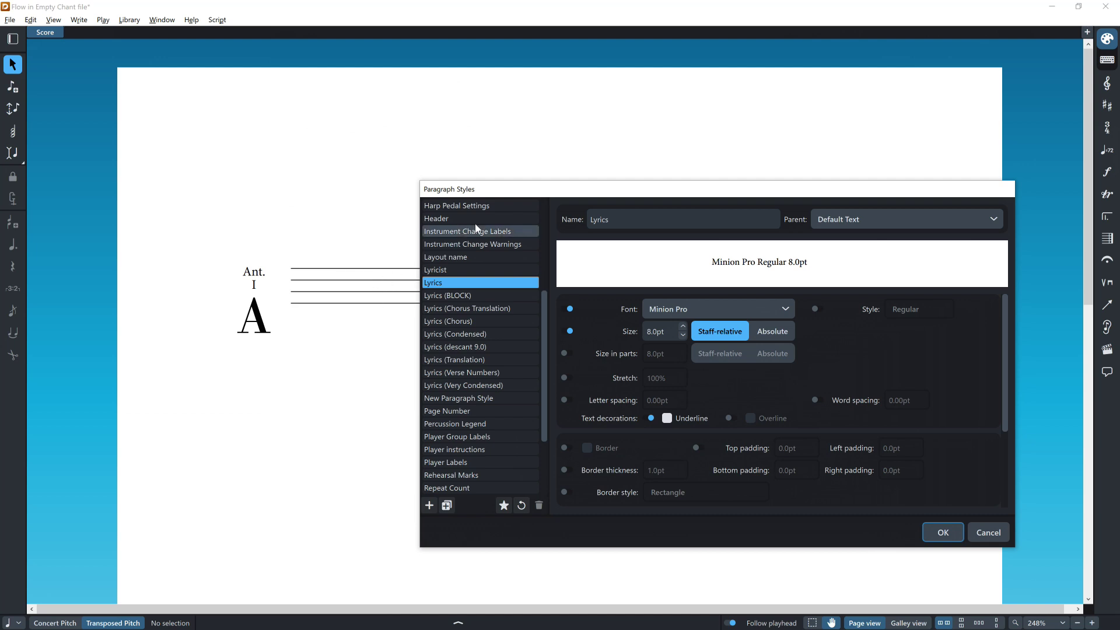
drag(500, 196, 433, 162)
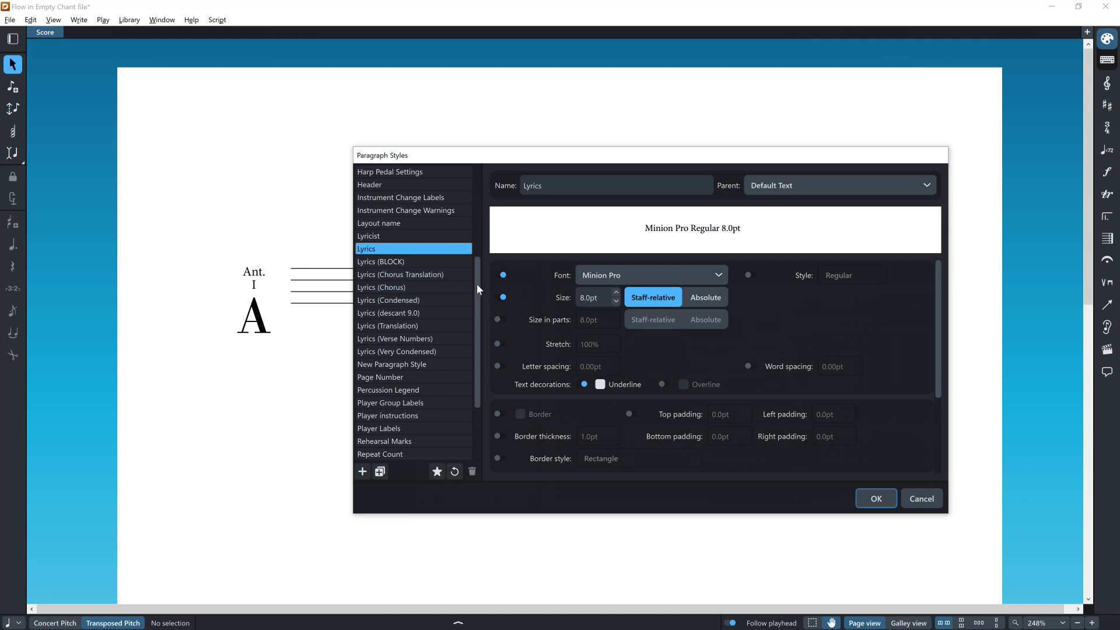
- Review the font and size settings of the Lyrics (Chorus Translation) and Cantorum paragraph styles
click(406, 274)
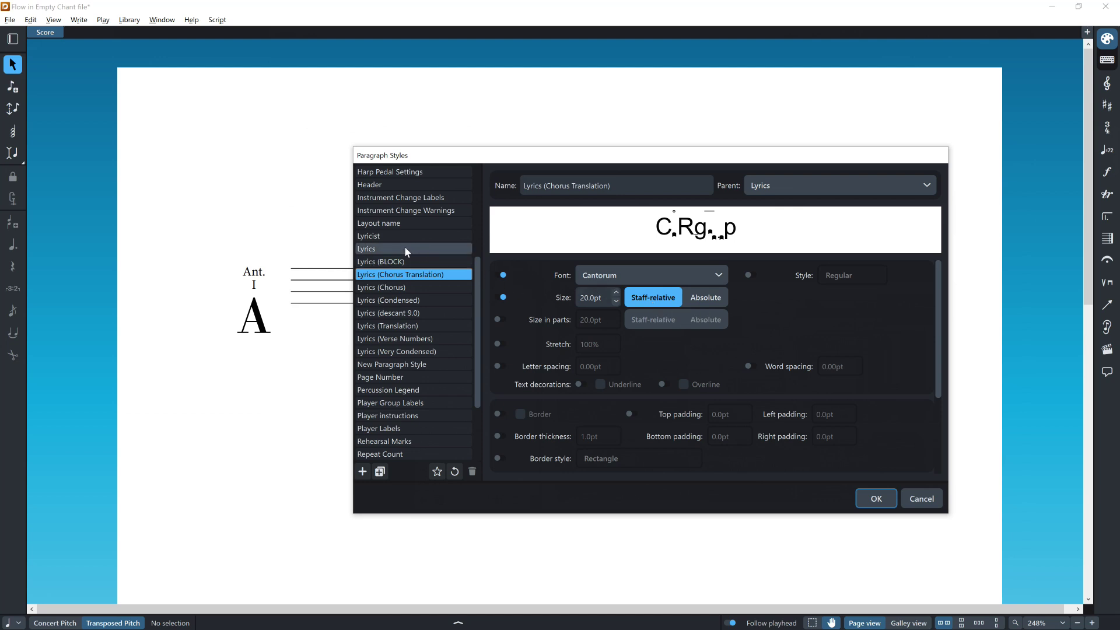
scroll(387, 249, up, 5)
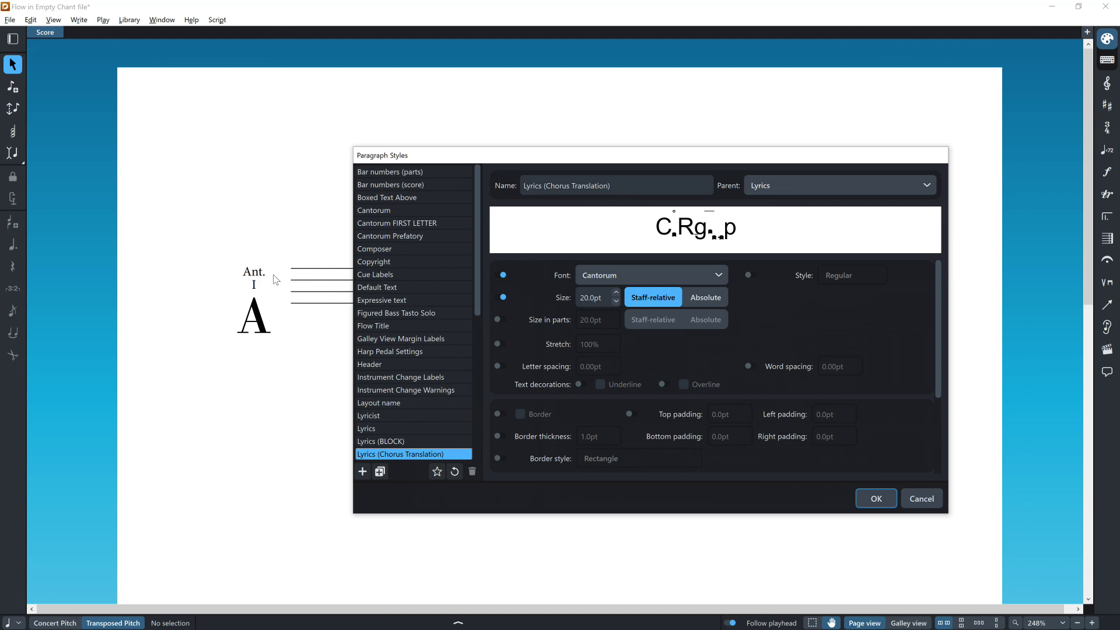
click(383, 212)
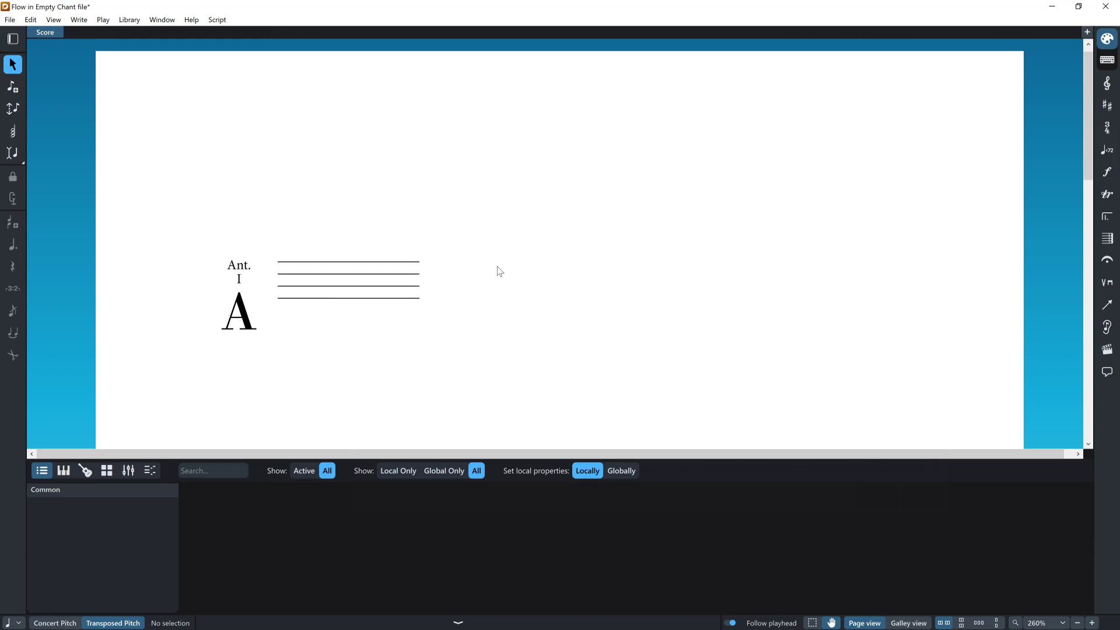
- Check the Players settings for bar rests and multi-bar rests in Layout Options, and close the dialog
key(ctrl+shift+l)
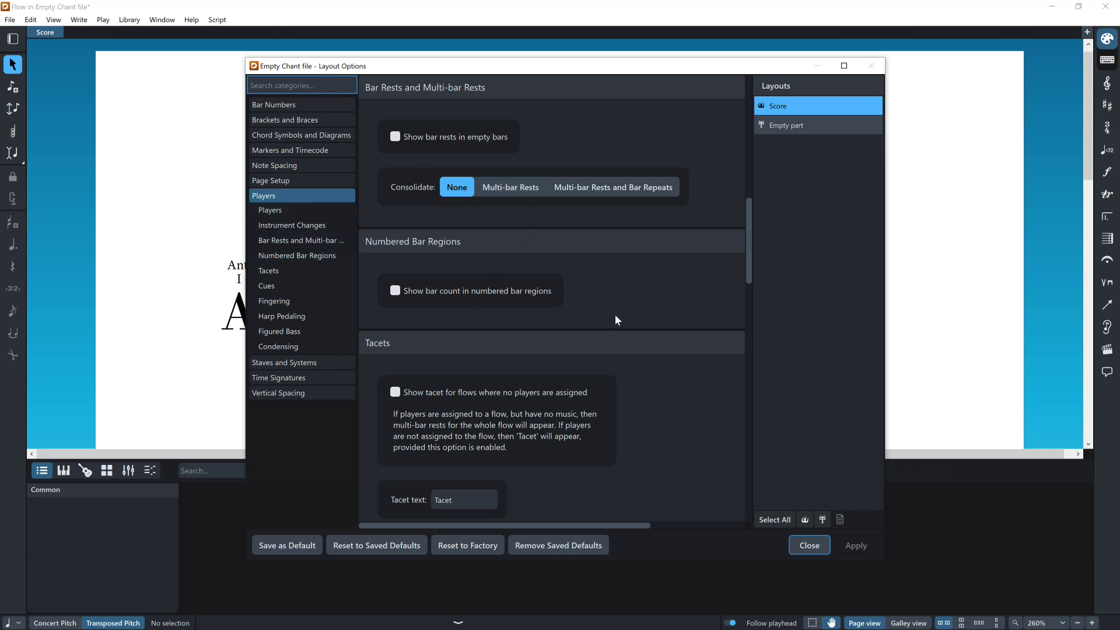
click(808, 549)
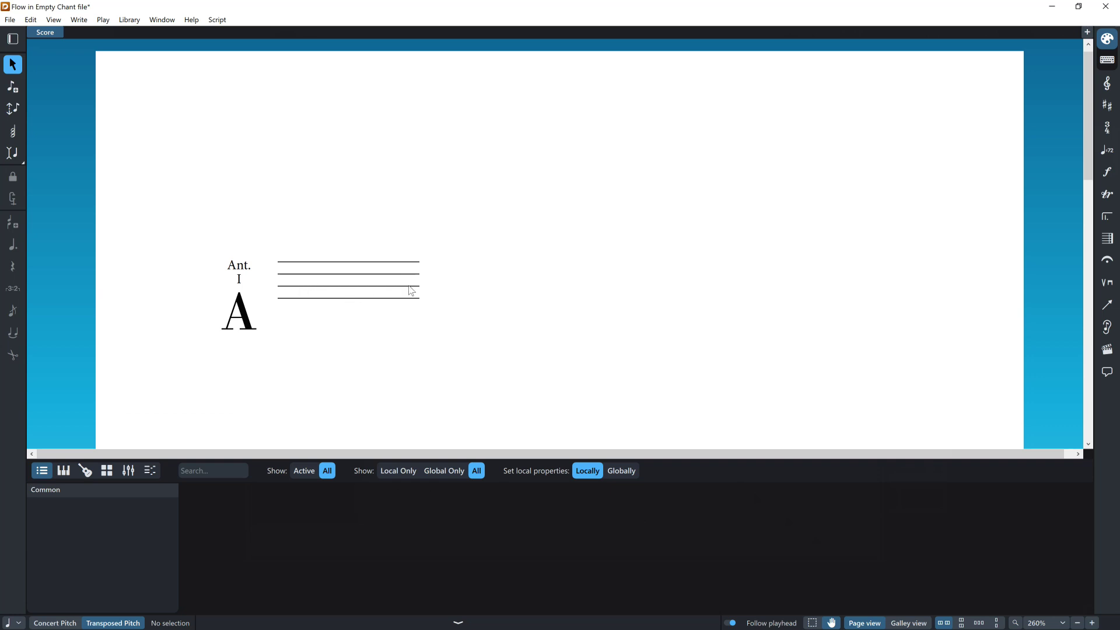
- Enter fifteen quarter notes on D4 from the start of the empty staff and end note input
click(290, 241)
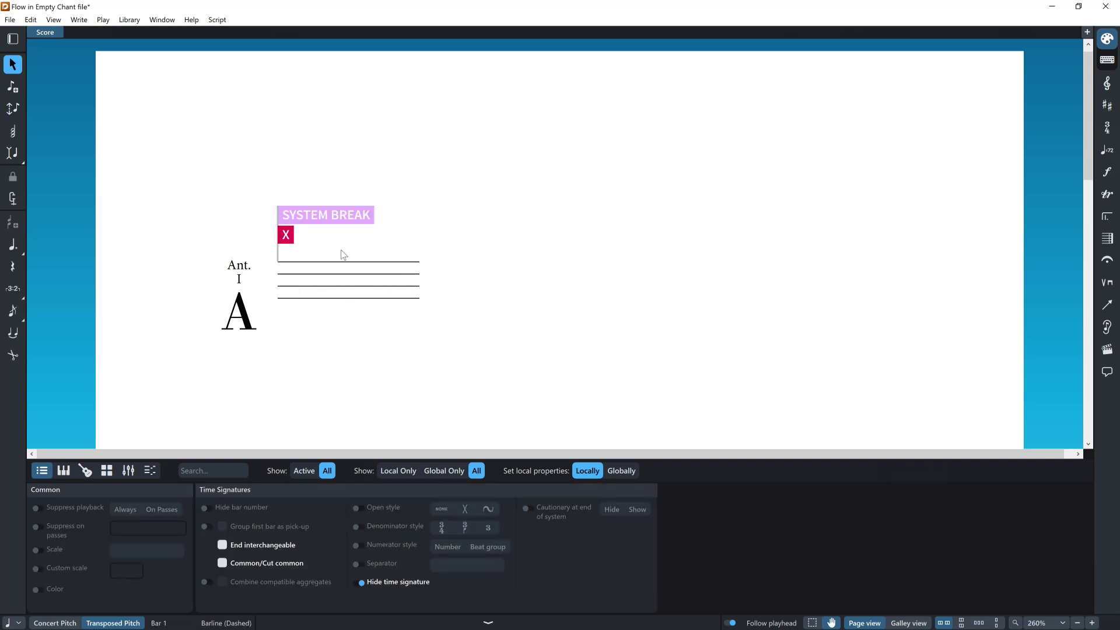
key(shift+n)
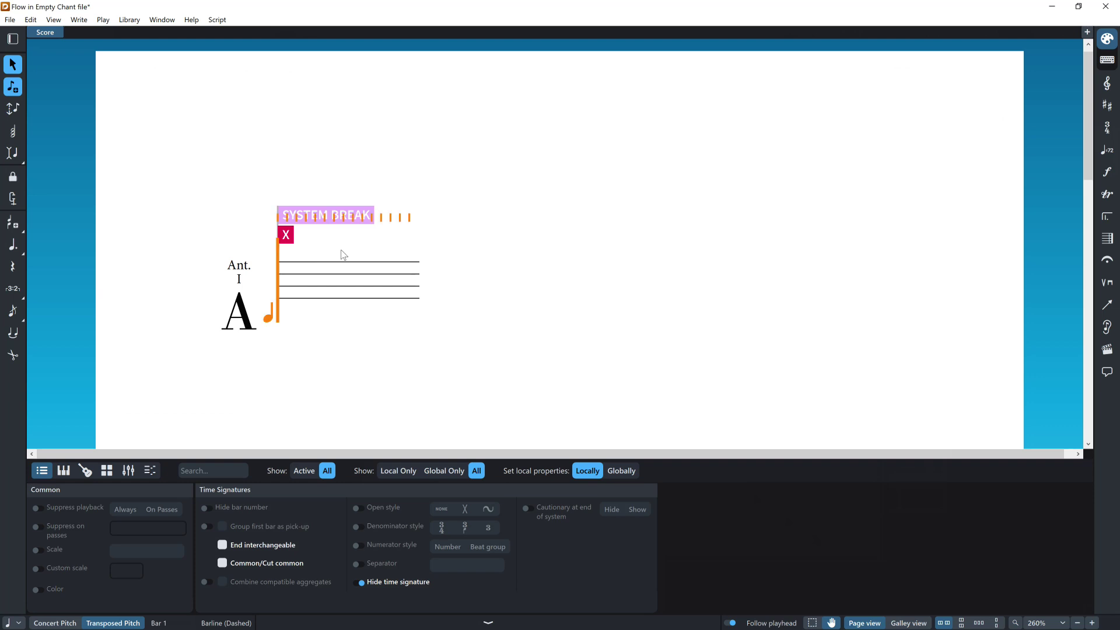
key(d)
key(d)
key(d)
key(d)
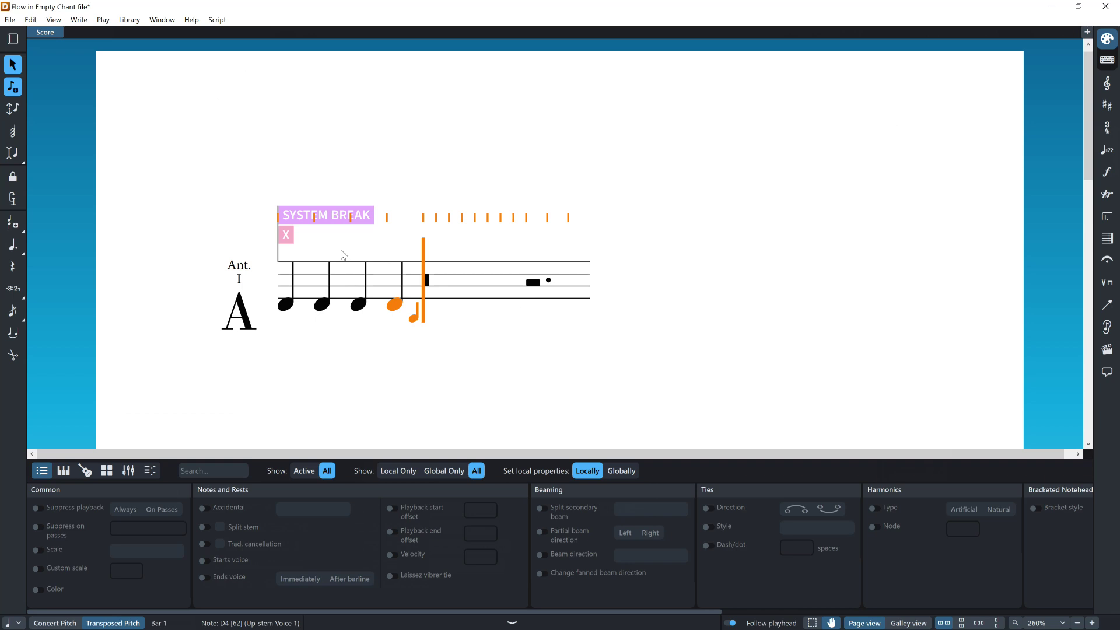
key(d)
key(d)
key(d)
key(d)
key(d)
key(d)
key(d)
key(d)
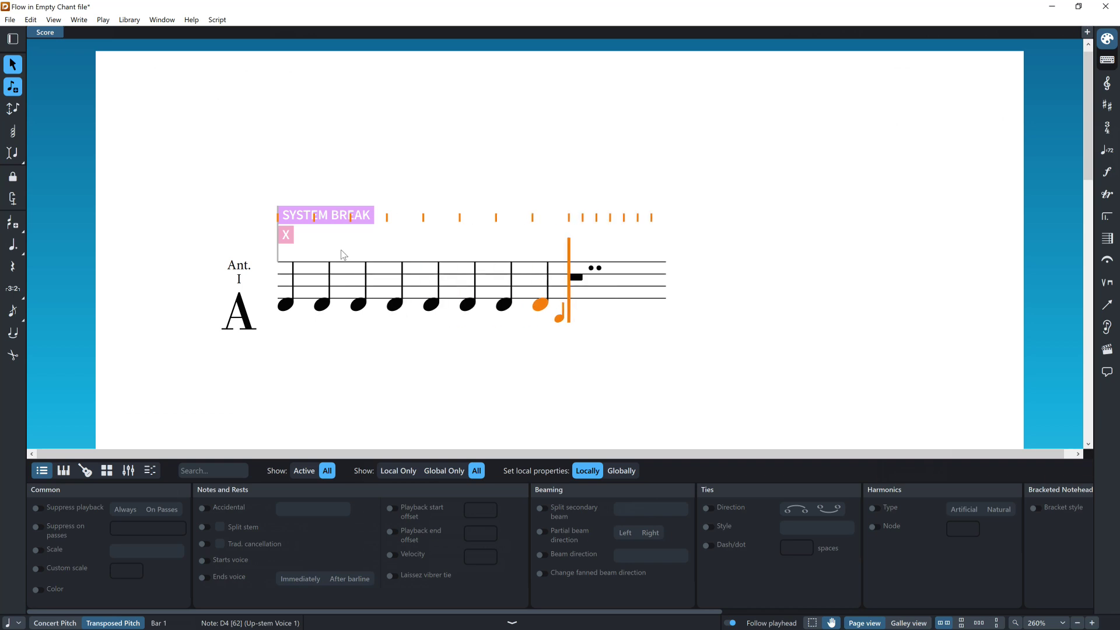
key(d)
key(d)
key(d)
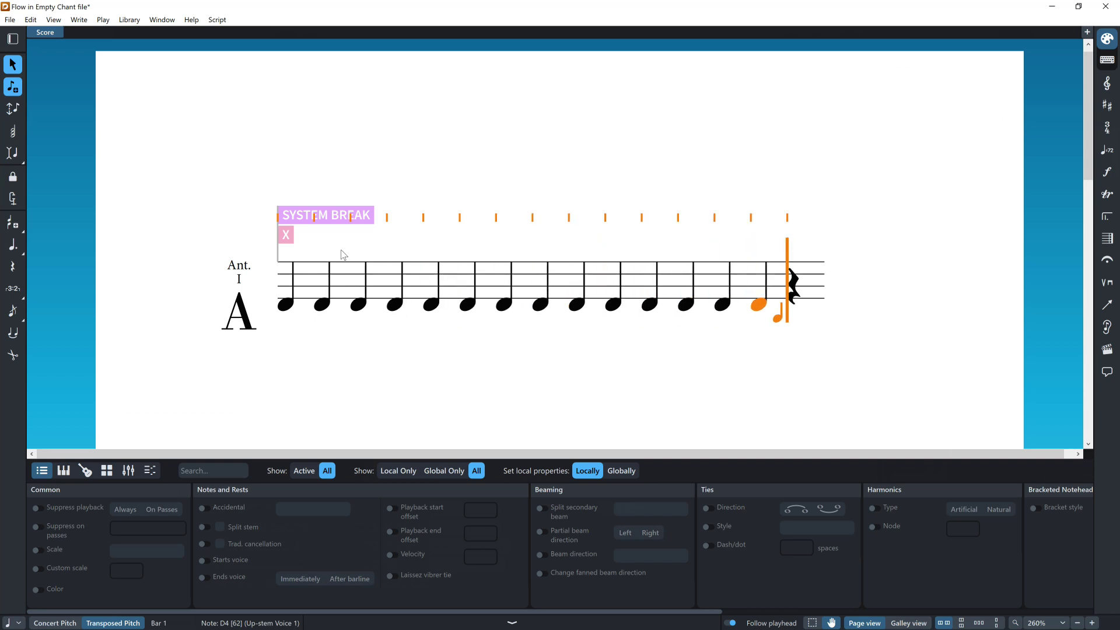
click(286, 305)
key(Escape)
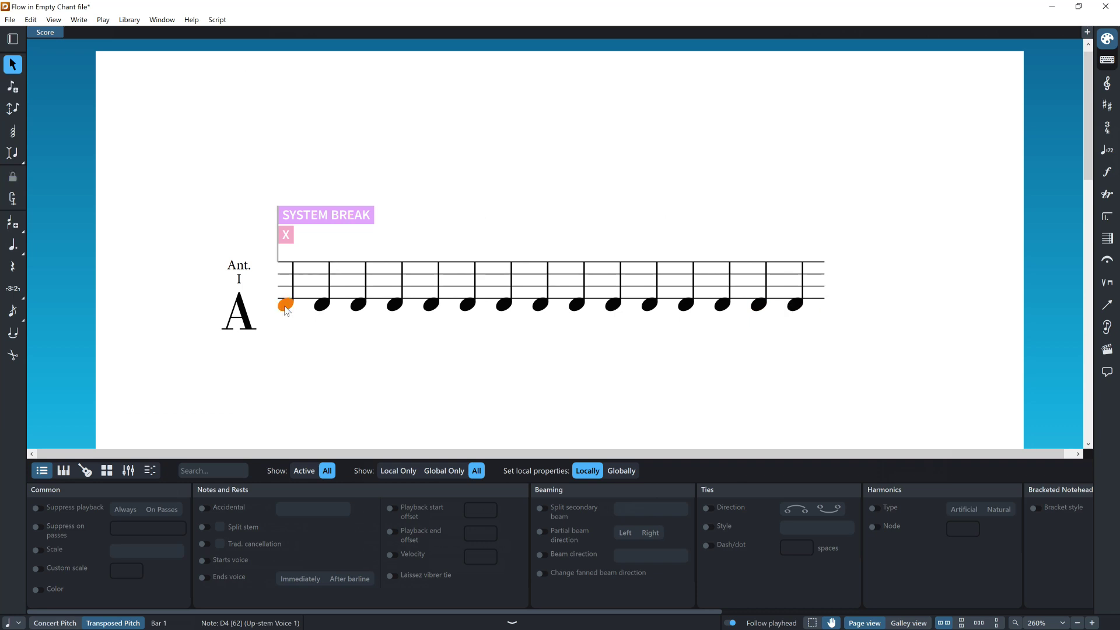
- In Engrave mode, hide the stems and noteheads of all notes on the staff
key(ctrl+a)
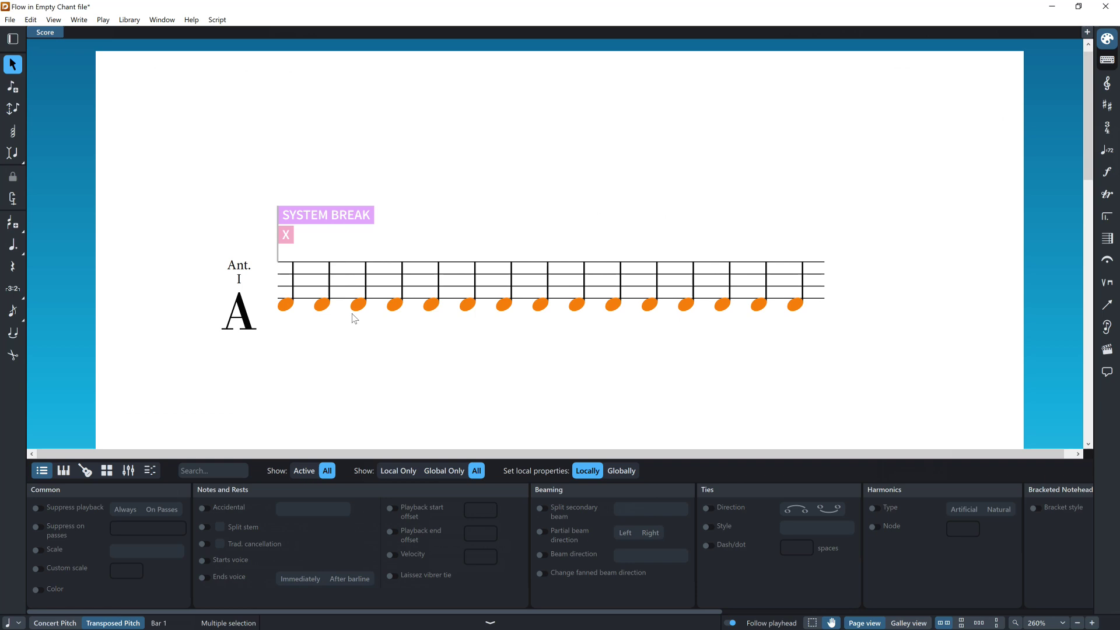
key(ctrl+shift+3)
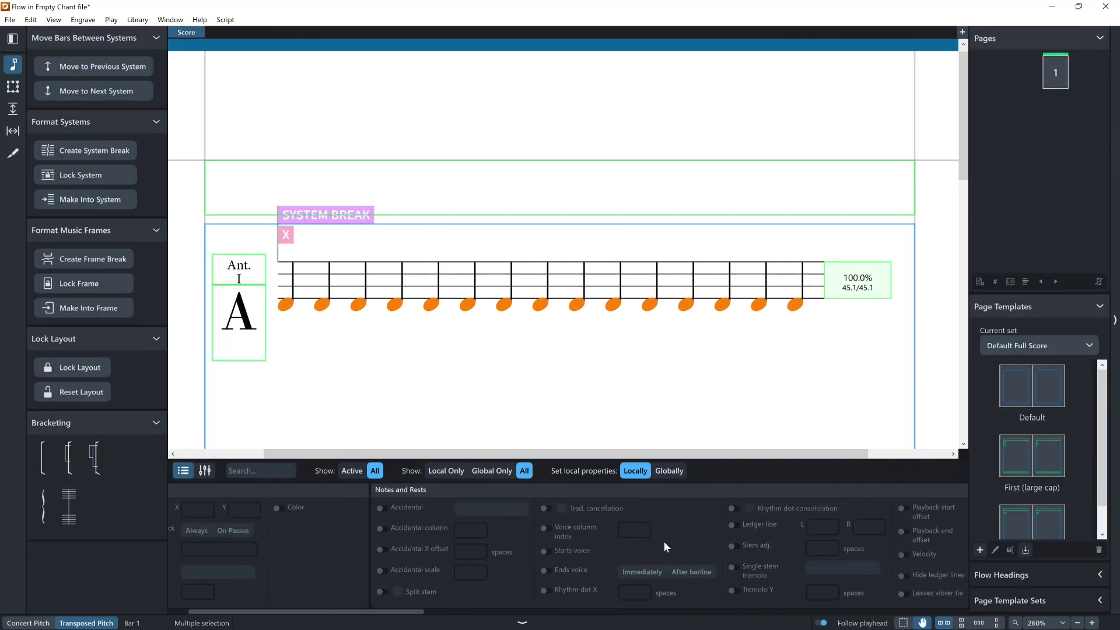
scroll(664, 543, right, 3)
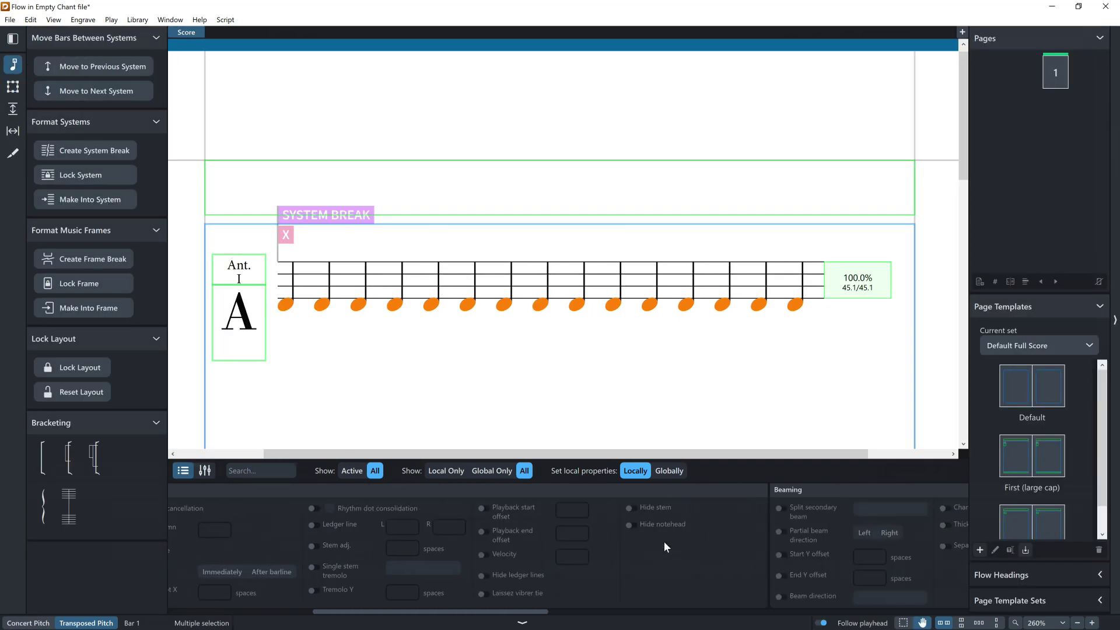
click(630, 524)
click(622, 386)
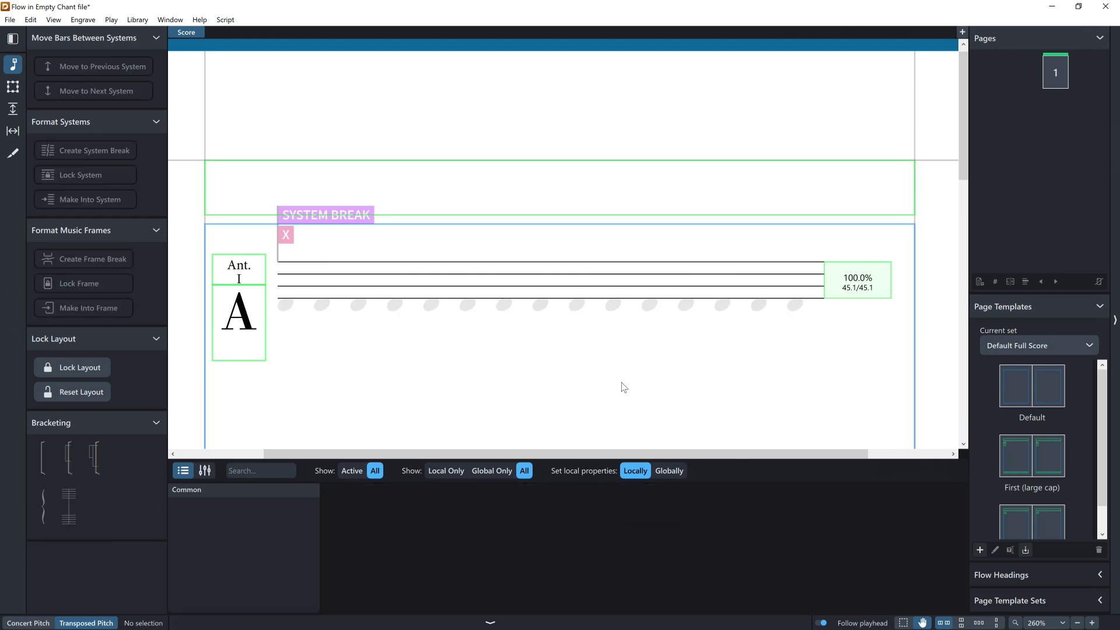
- Return to Write mode and hide the signposts above the staff
key(ctrl+shift+2)
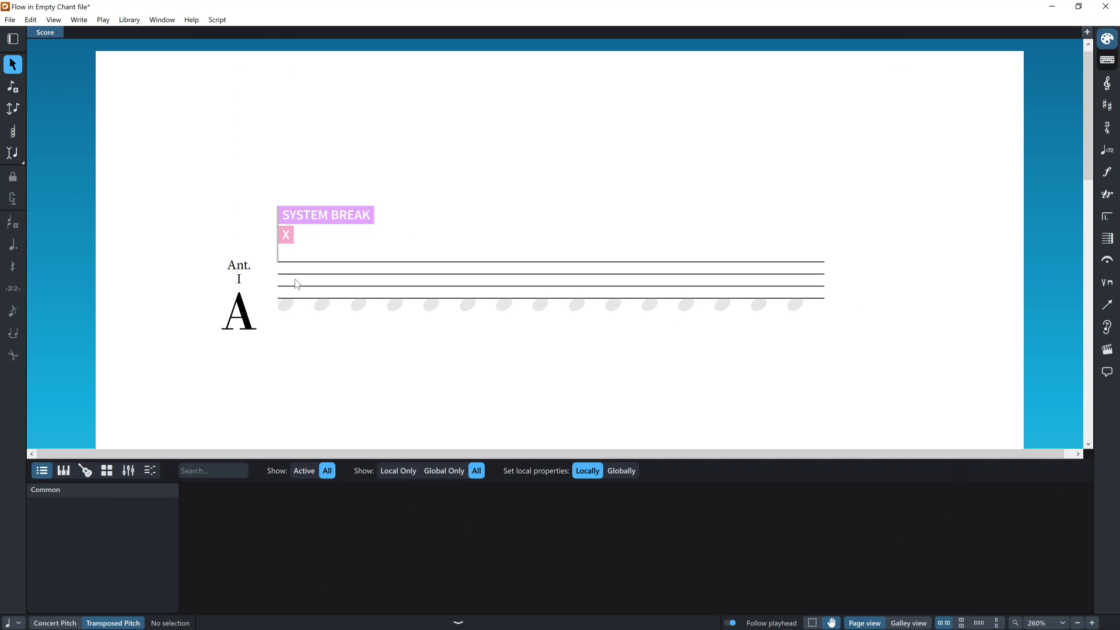
key(alt+s)
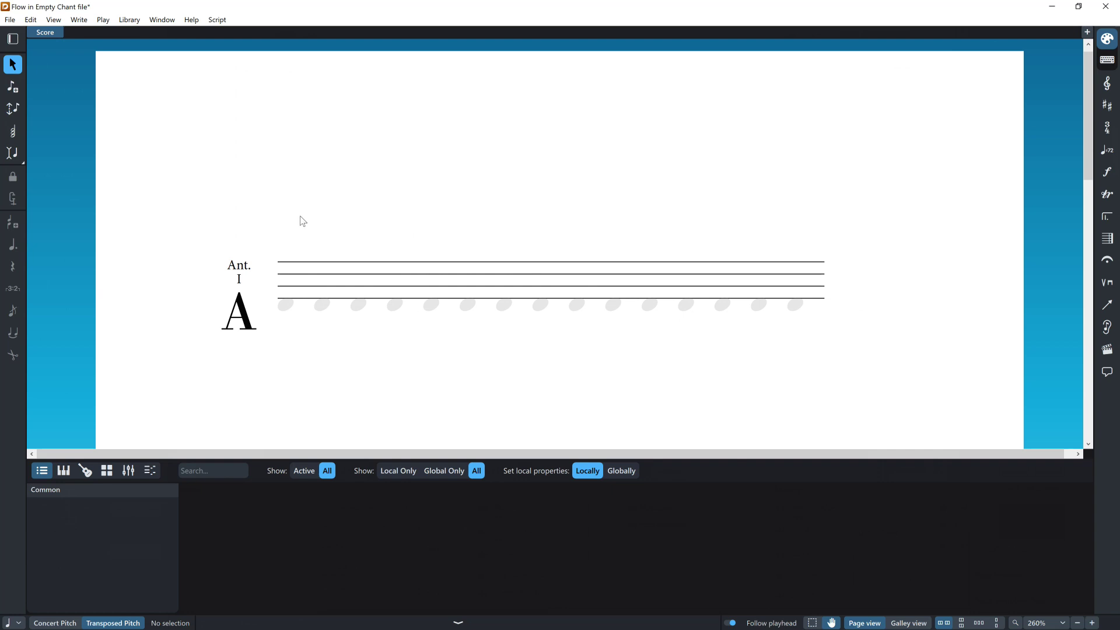
click(358, 305)
click(398, 308)
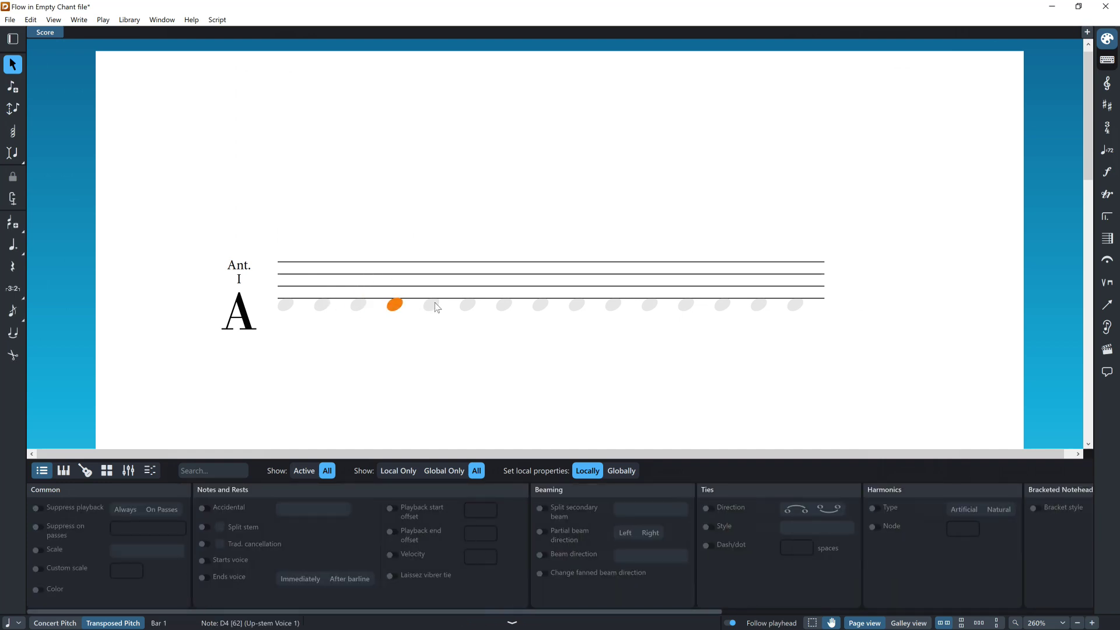
click(434, 307)
click(471, 303)
click(464, 221)
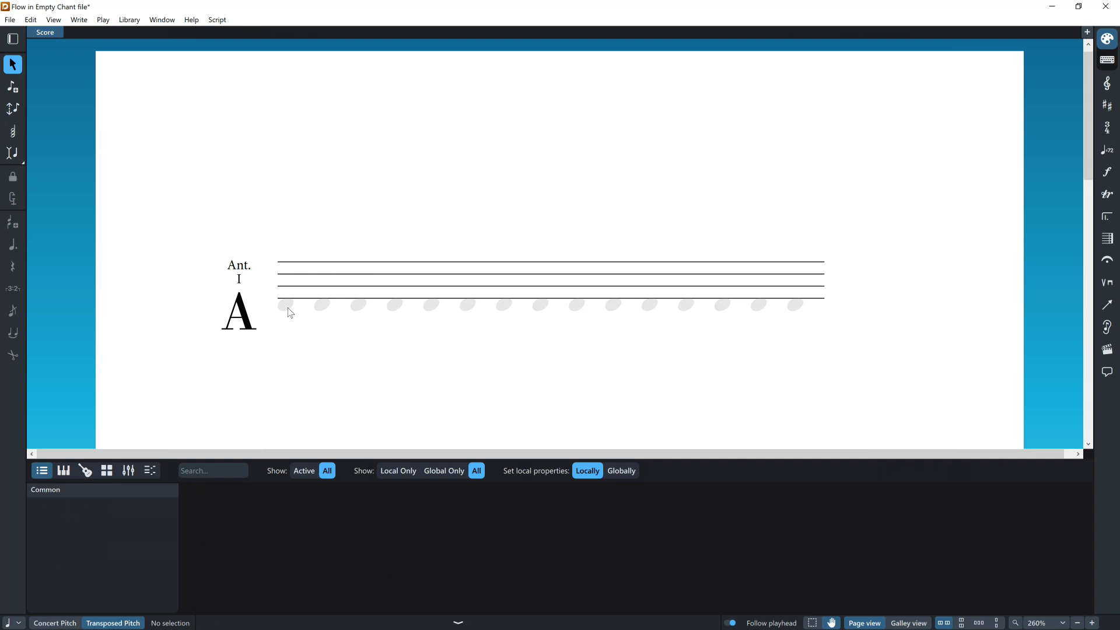
- Starting on the second note, enter the hyphenated chorus lyrics "L-le-lu-ia." below the staff
click(321, 305)
key(shift+l)
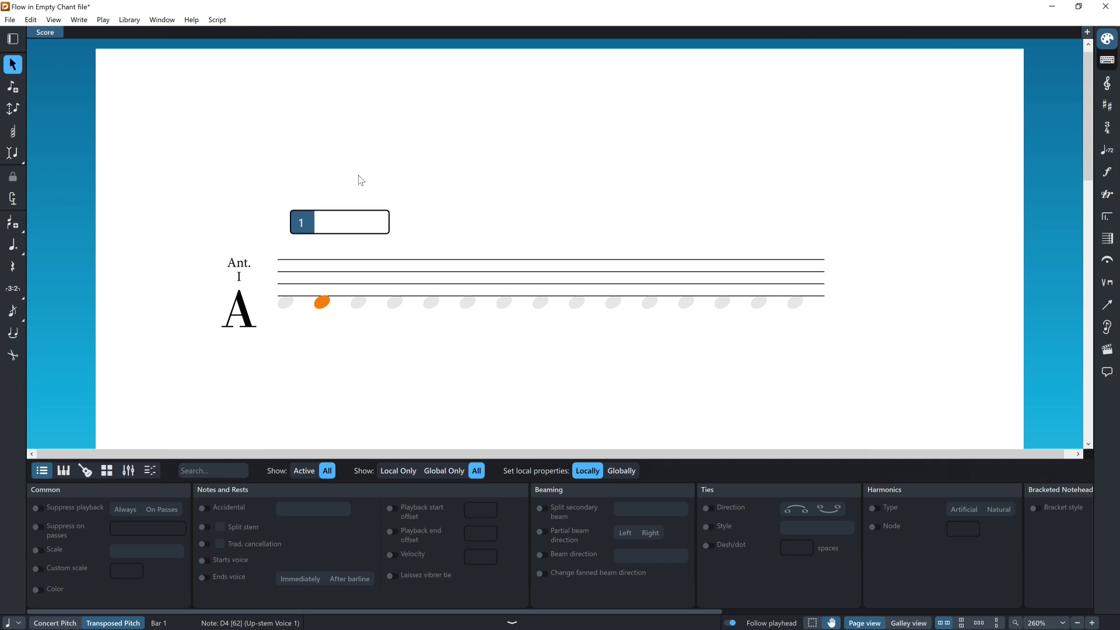
key(alt+Down)
key(minus)
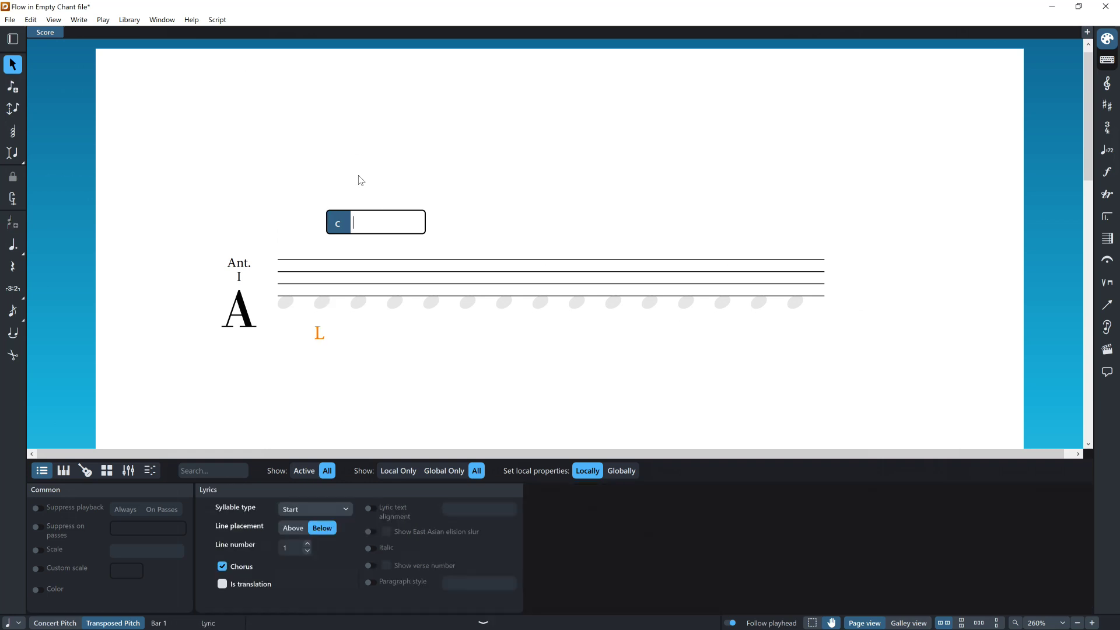
text(le)
key(minus)
text(lu)
key(minus)
text(ia)
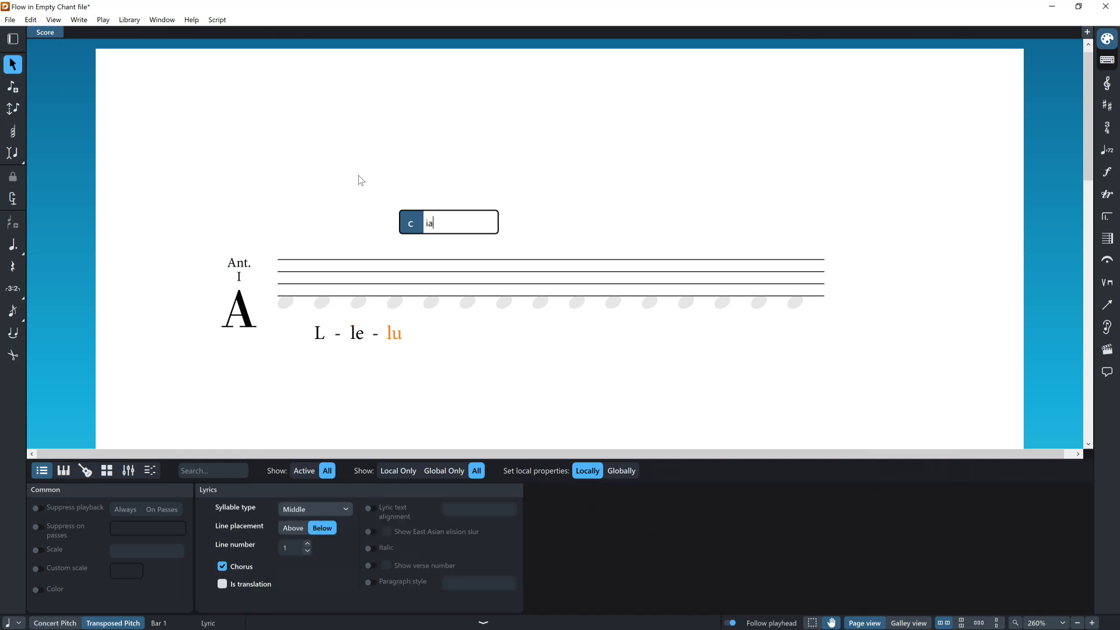
text(.)
key(Escape)
key(Escape)
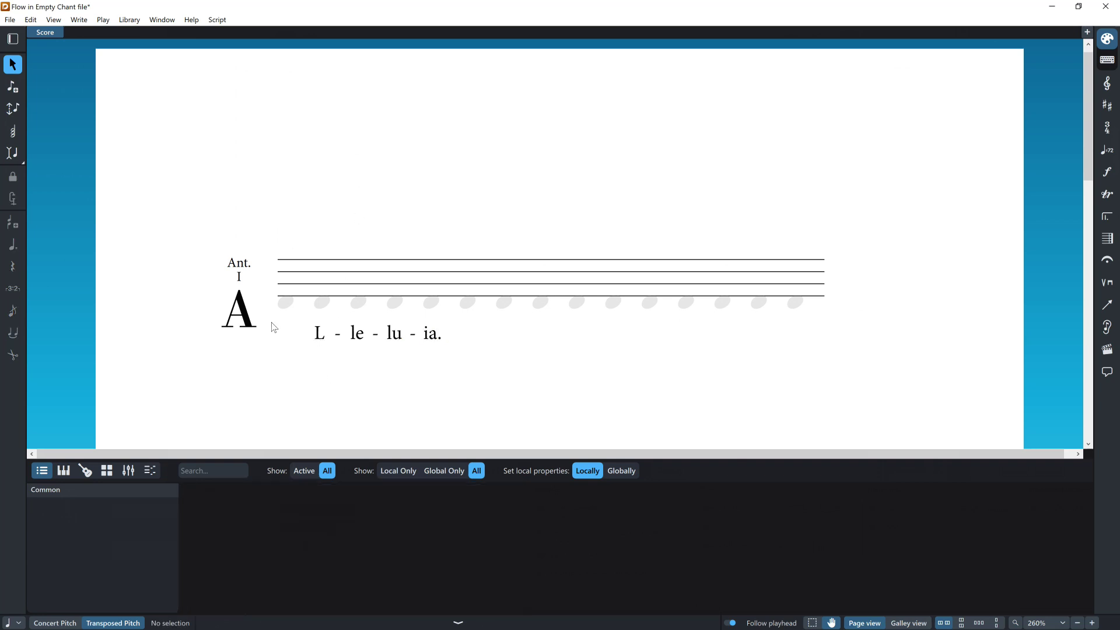
- On the second note, enter the neume code 1 as a chorus translation lyric above the staff
click(321, 331)
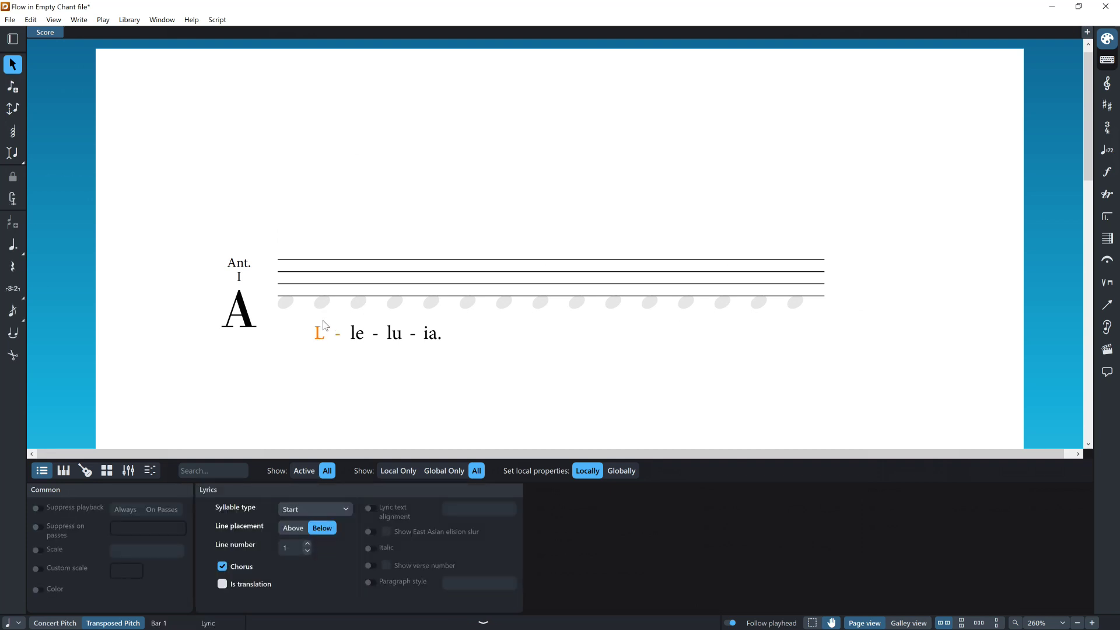
click(323, 302)
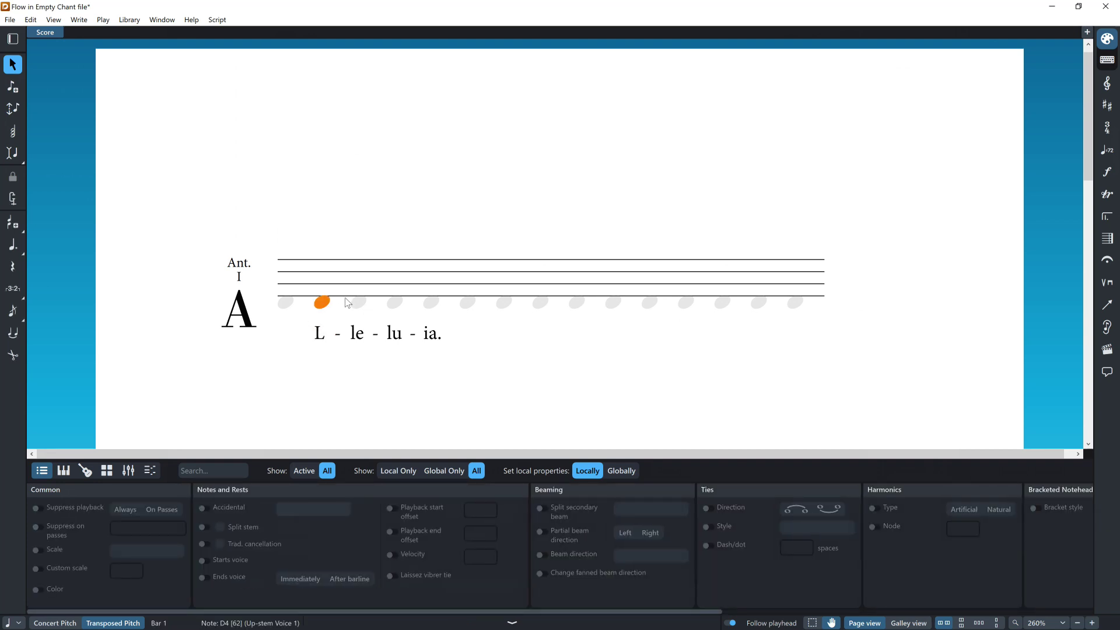
key(shift+l)
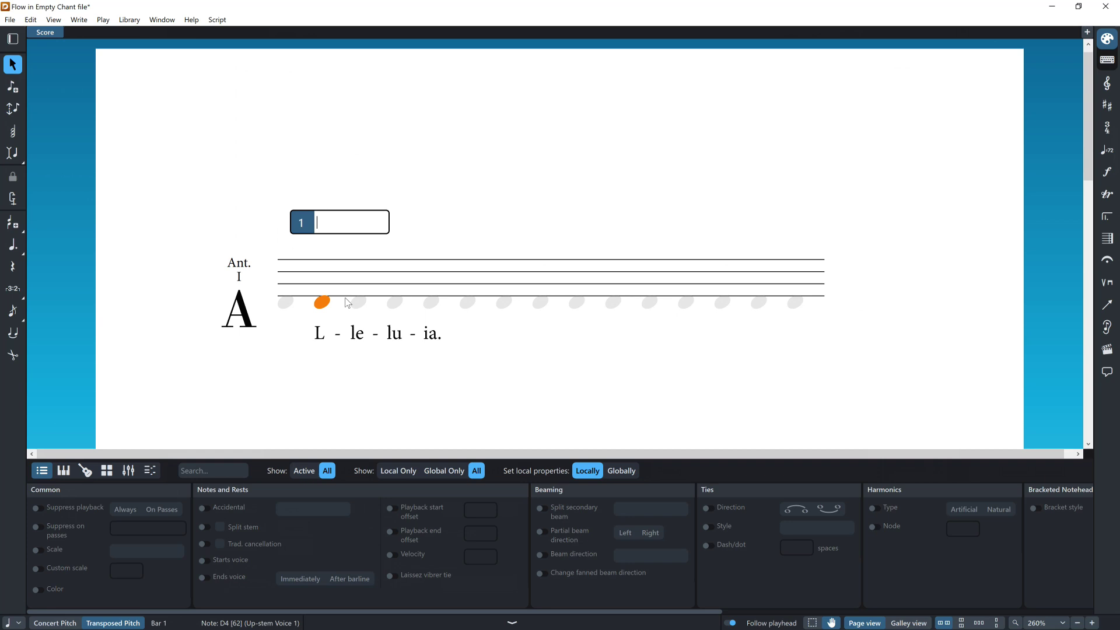
text(L)
key(BackSpace)
key(Down)
key(Return)
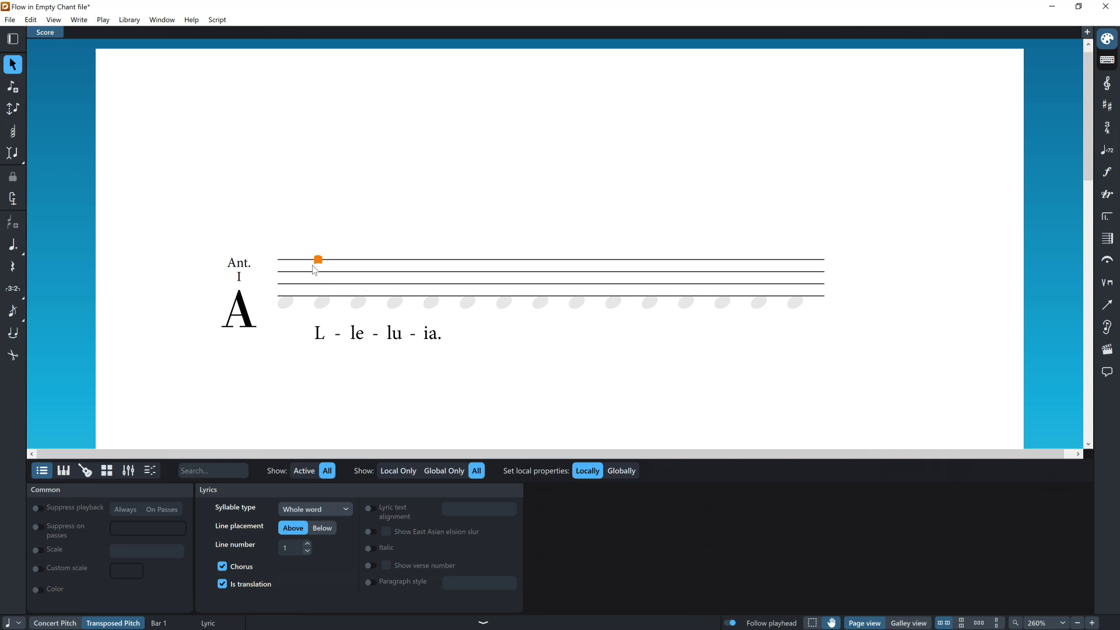
- In Engrave mode, move the neume's lyric line down from the top staff line to the bottom staff line
key(ctrl+shift+3)
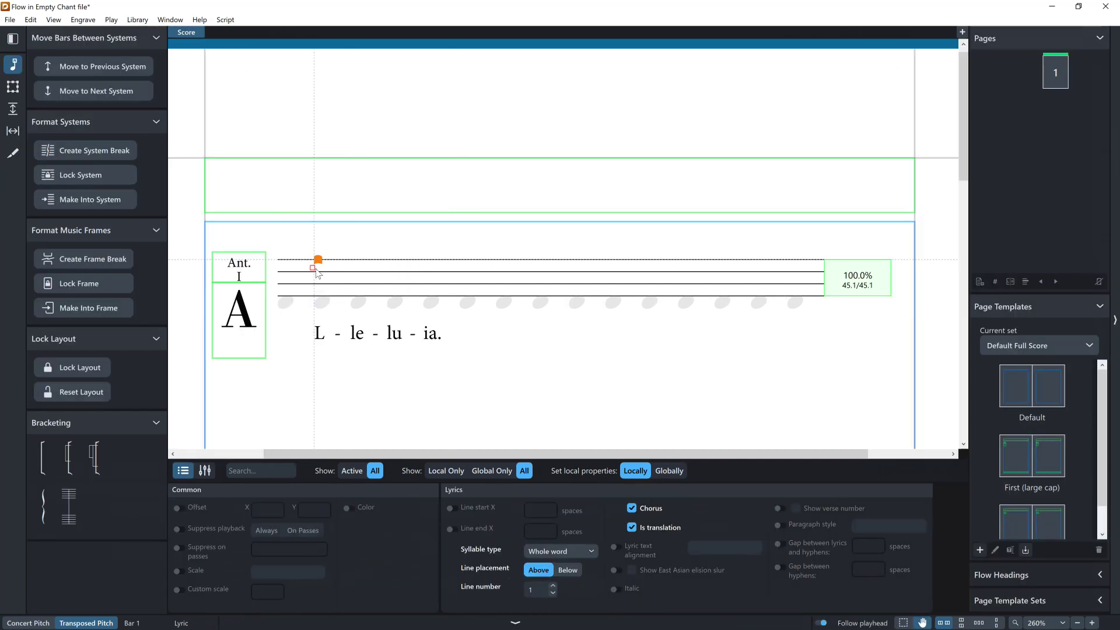
scroll(293, 275, up, 3)
scroll(324, 260, down, 2)
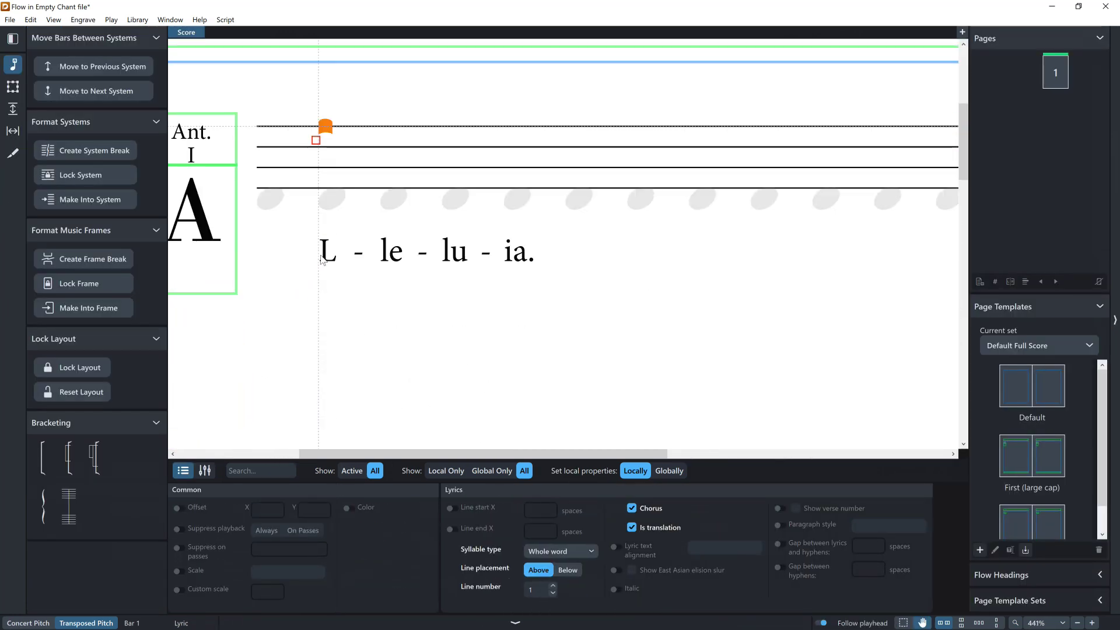
scroll(347, 201, up, 2)
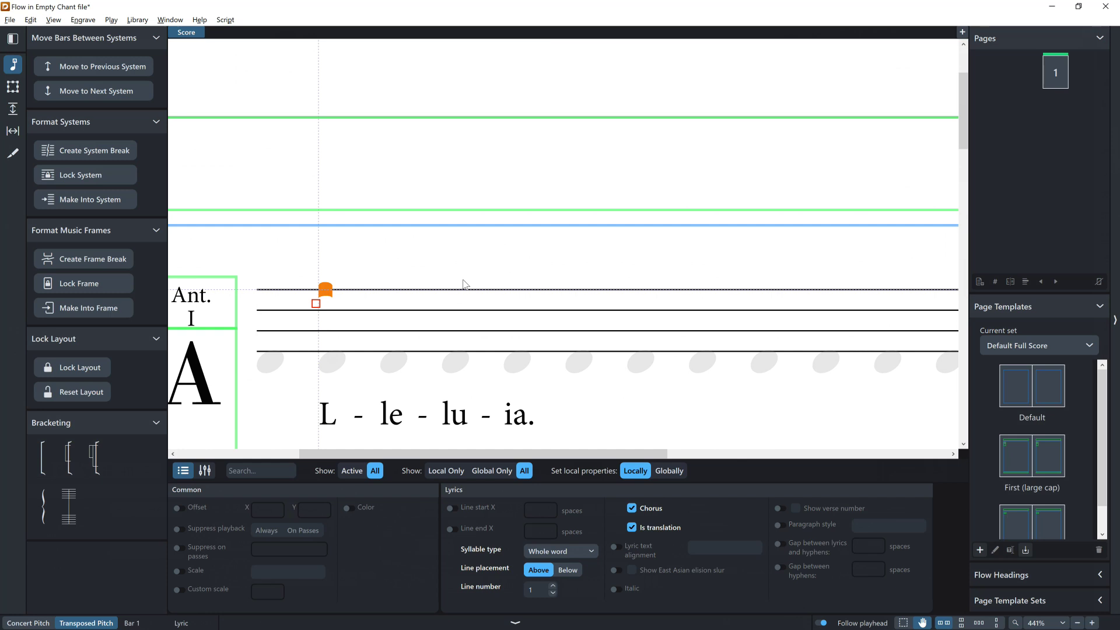
key(alt+Down)
key(alt+Down)
key(alt+Down)
key(alt+Down)
key(alt+Down)
key(alt+Down)
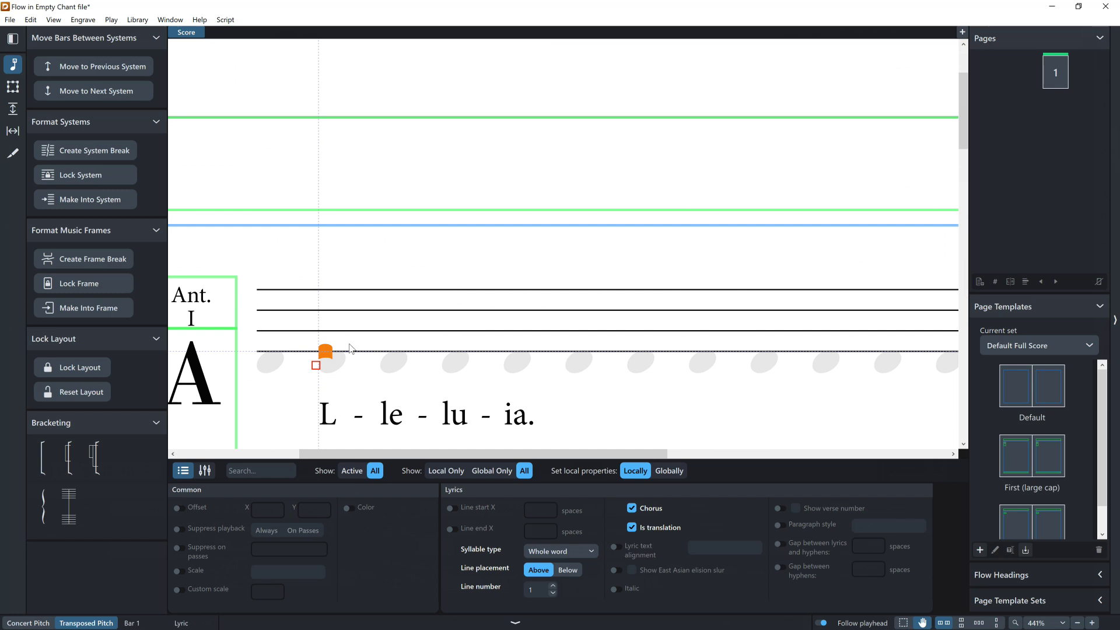
- Return to Write mode and continue the neume line on the next four notes with 2, 3, 4 and 5
key(ctrl+1)
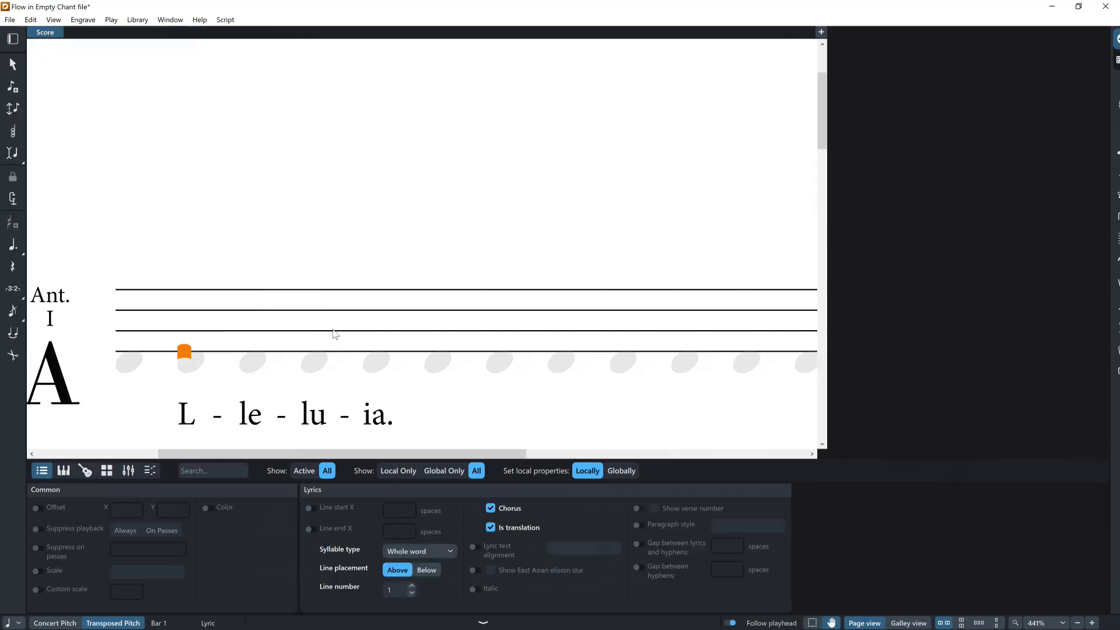
key(Return)
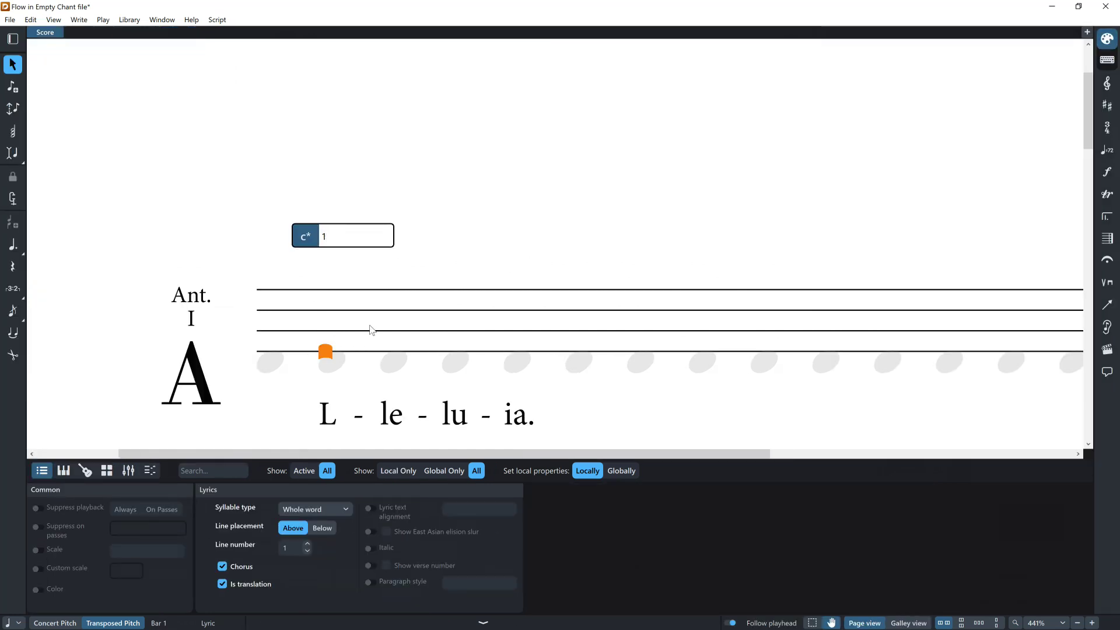
key(space)
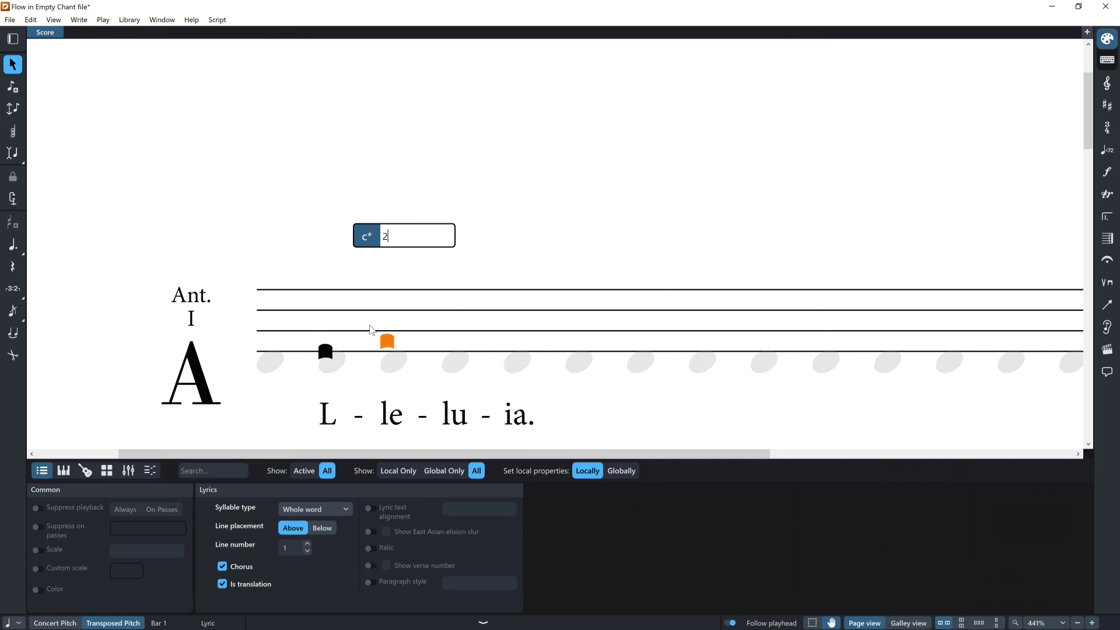
text(3)
key(space)
text(4)
key(space)
text(5)
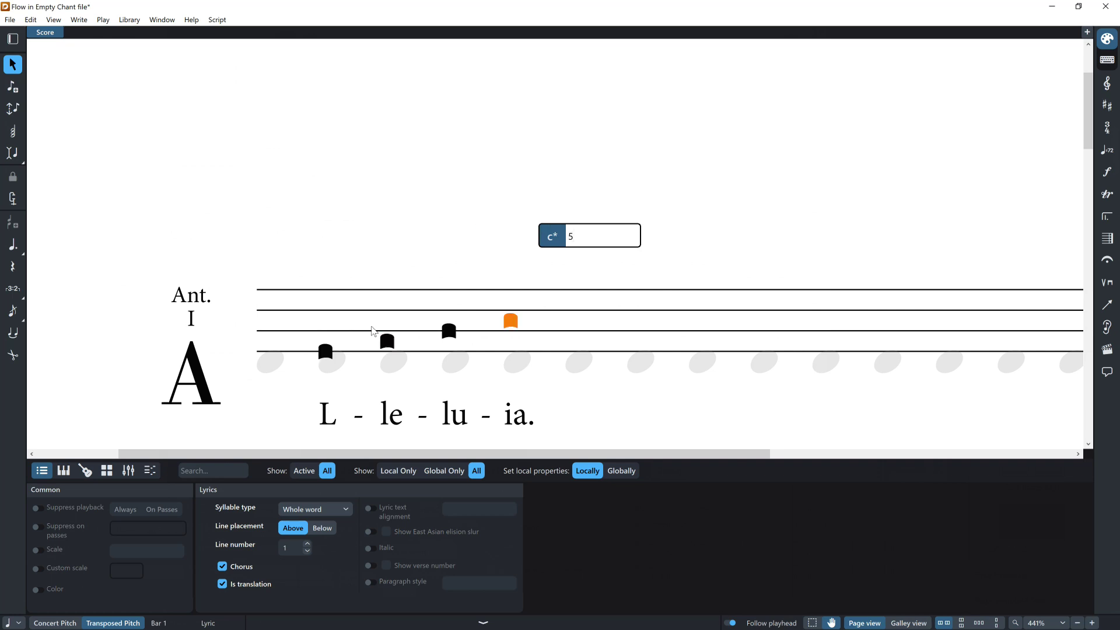
key(Return)
key(Escape)
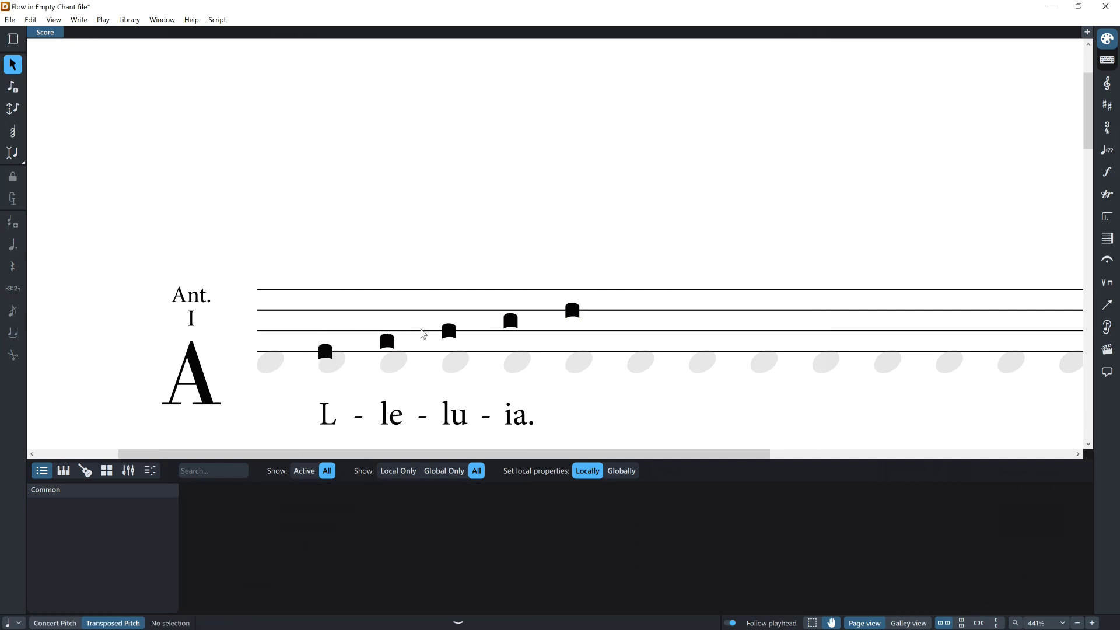
click(328, 351)
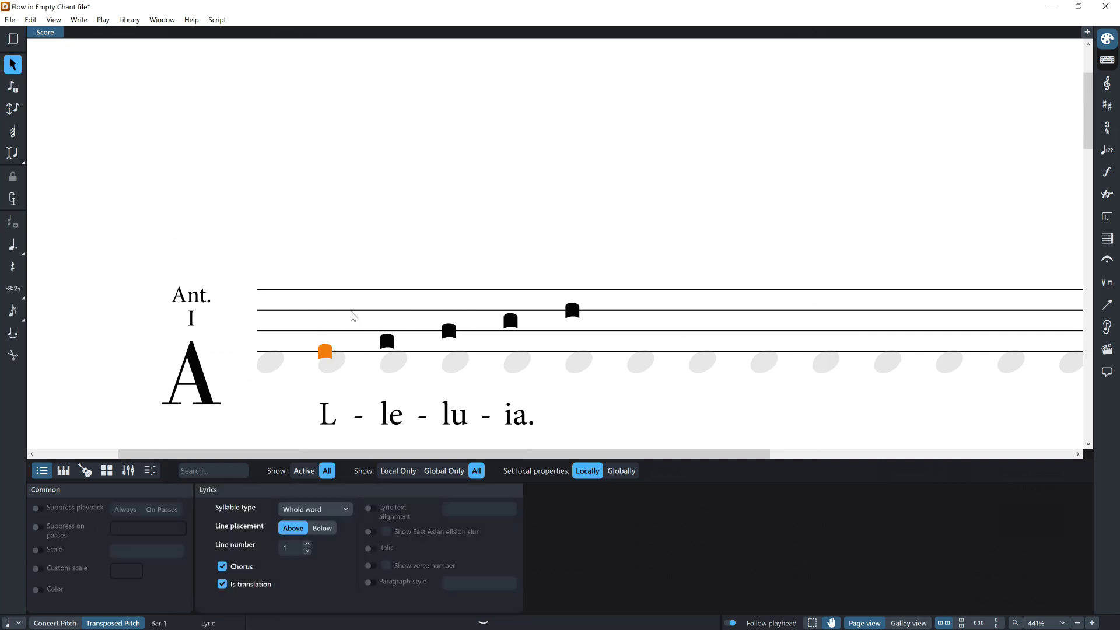
key(Return)
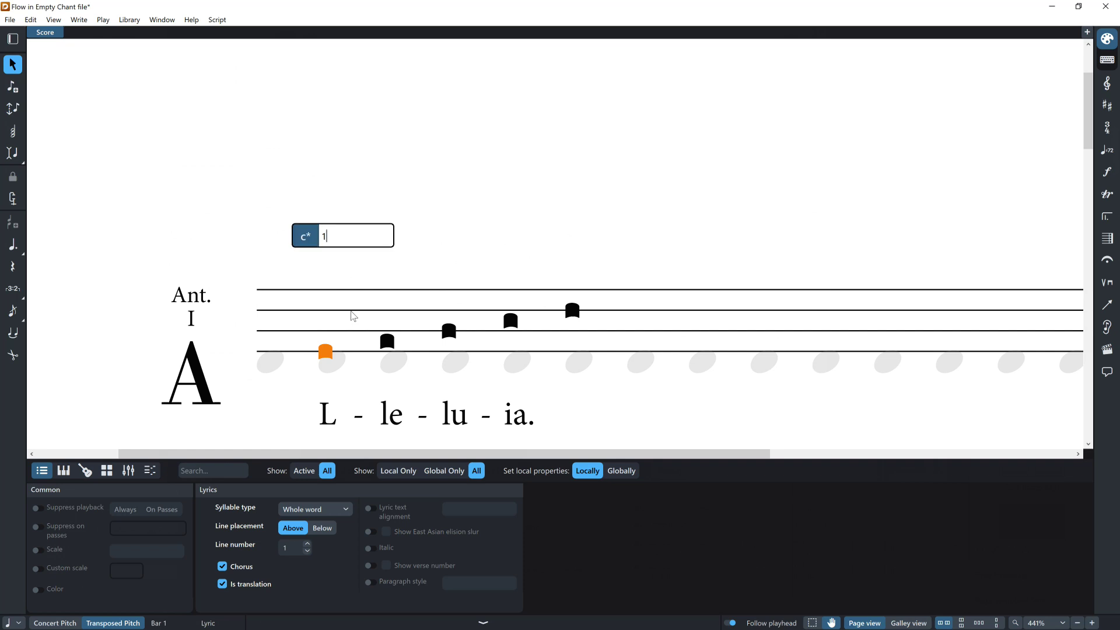
key(Left)
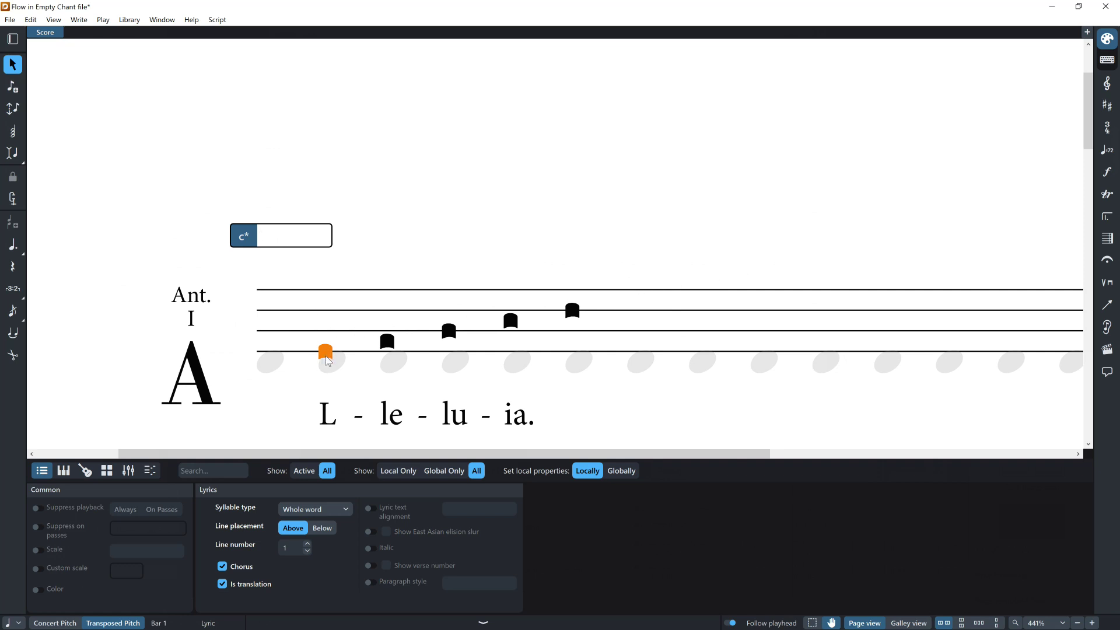
- Replace the second, third and fourth neumes with stepwise descending ones below the bottom line, using m1 for the third and m2 for the fourth
click(396, 338)
key(shift+l)
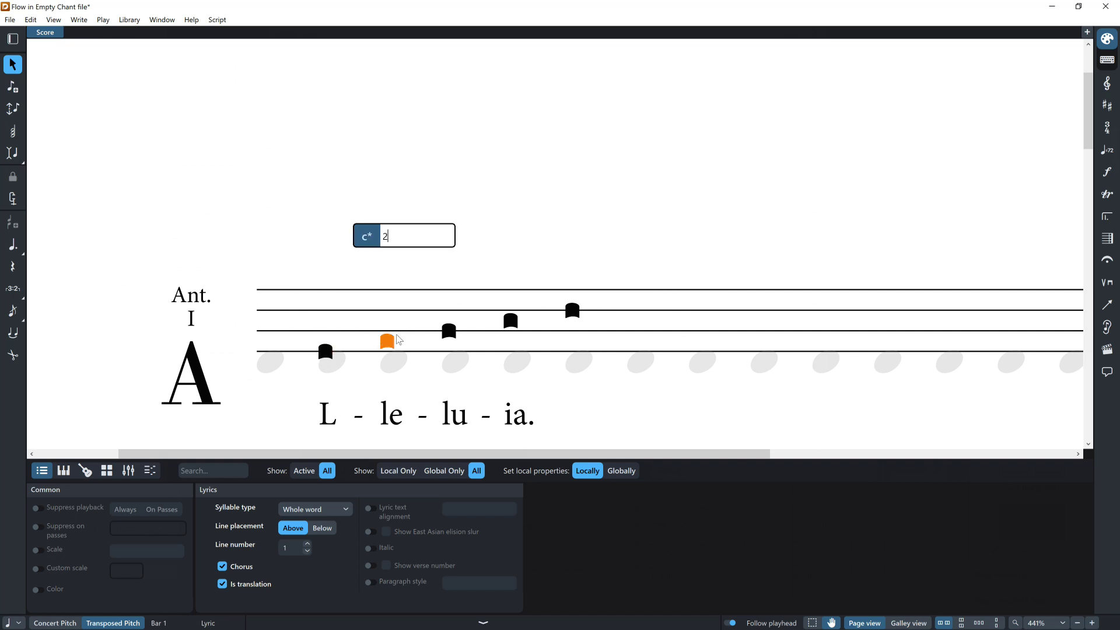
text(3)
key(space)
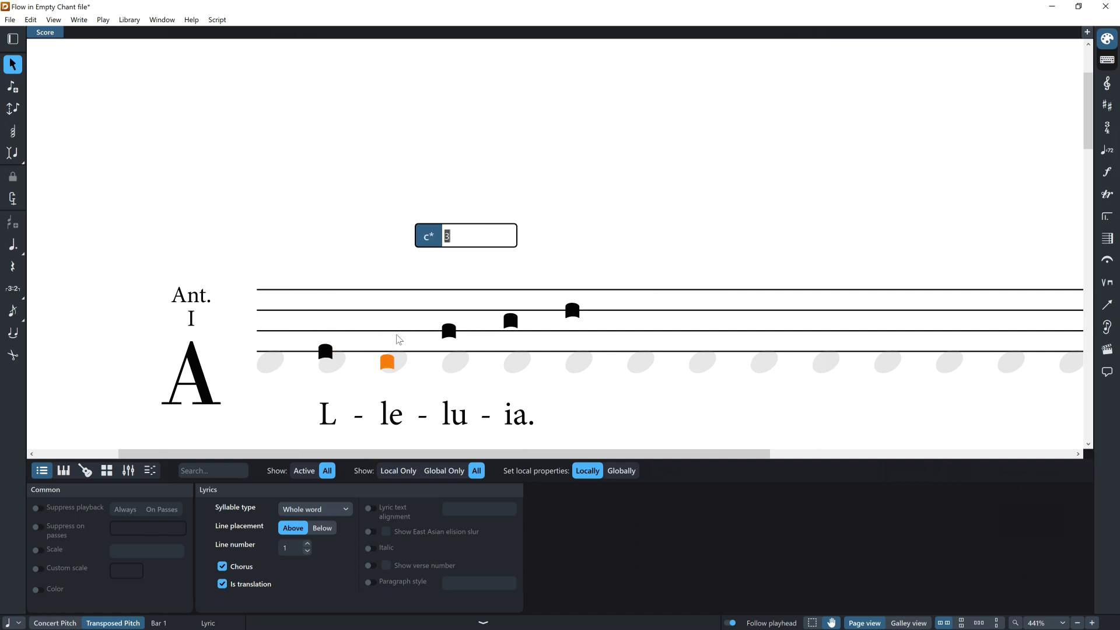
text(m1)
key(space)
text(5)
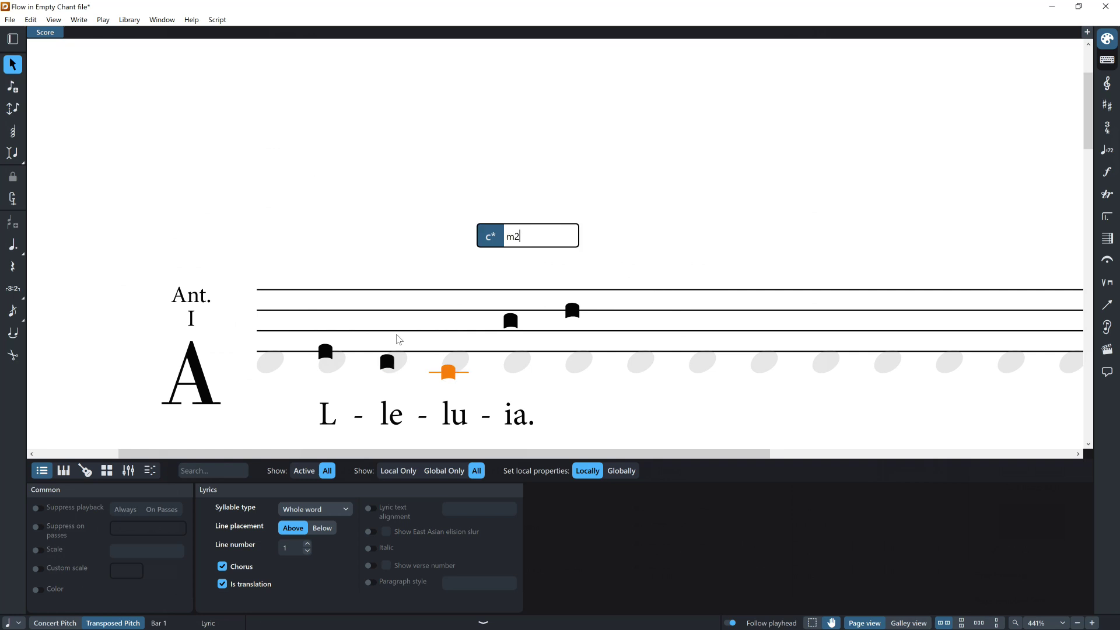
key(space)
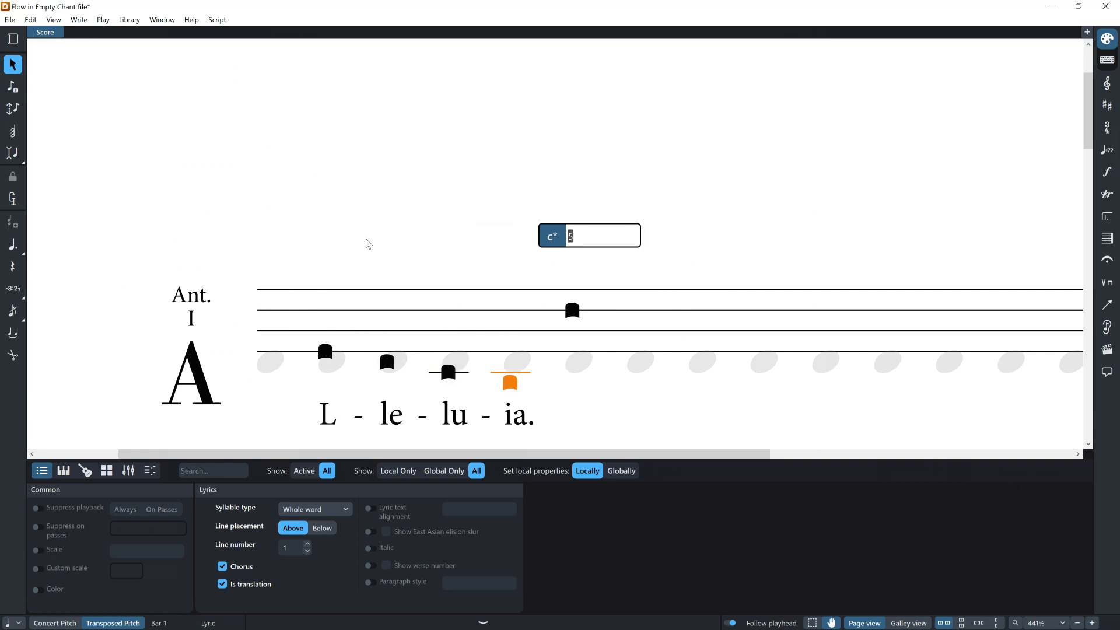
- Add a C clef at the first note by entering 5,D in the chorus translation line
click(369, 241)
click(336, 352)
key(shift+c)
text(1)
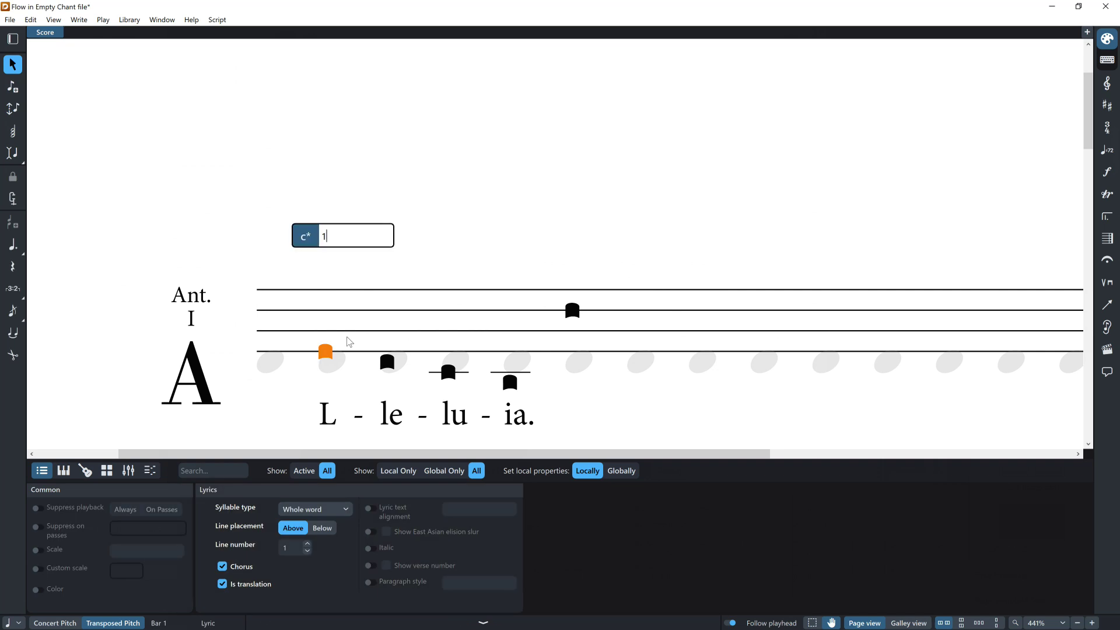
key(BackSpace)
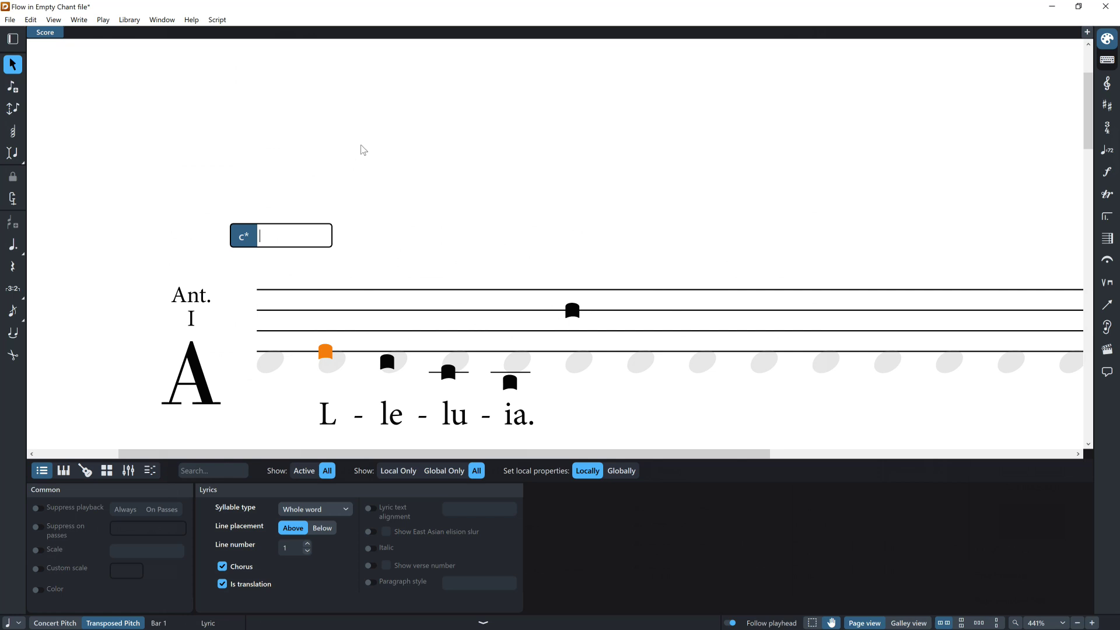
text(5,D)
key(Return)
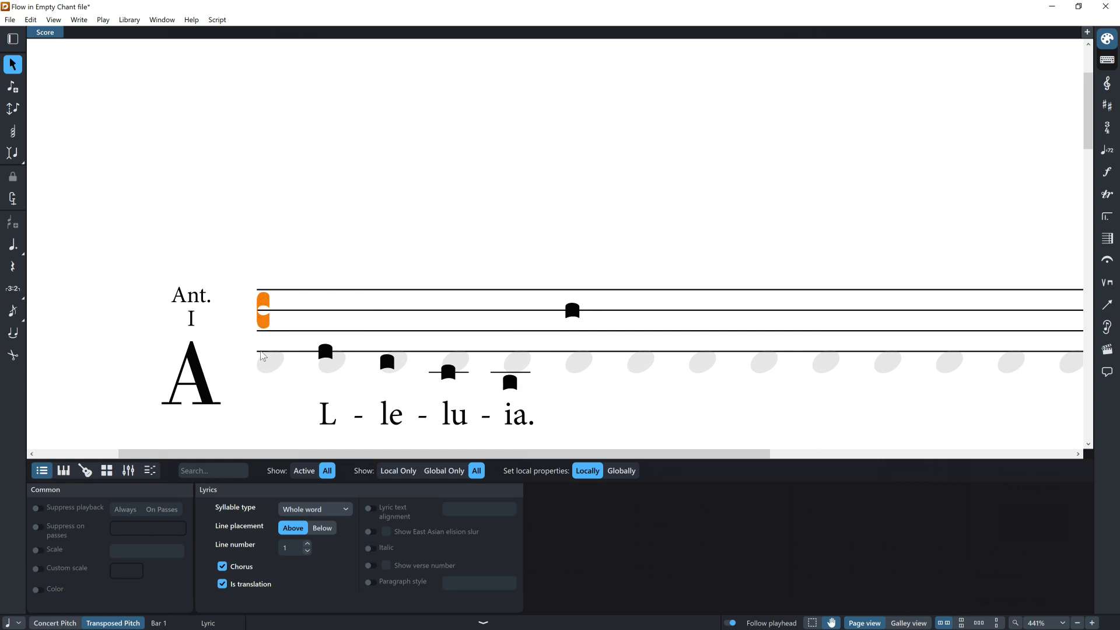
- Check the gap after the initial clef in the Spacing Gaps section of Engraving Options
key(ctrl+shift+e)
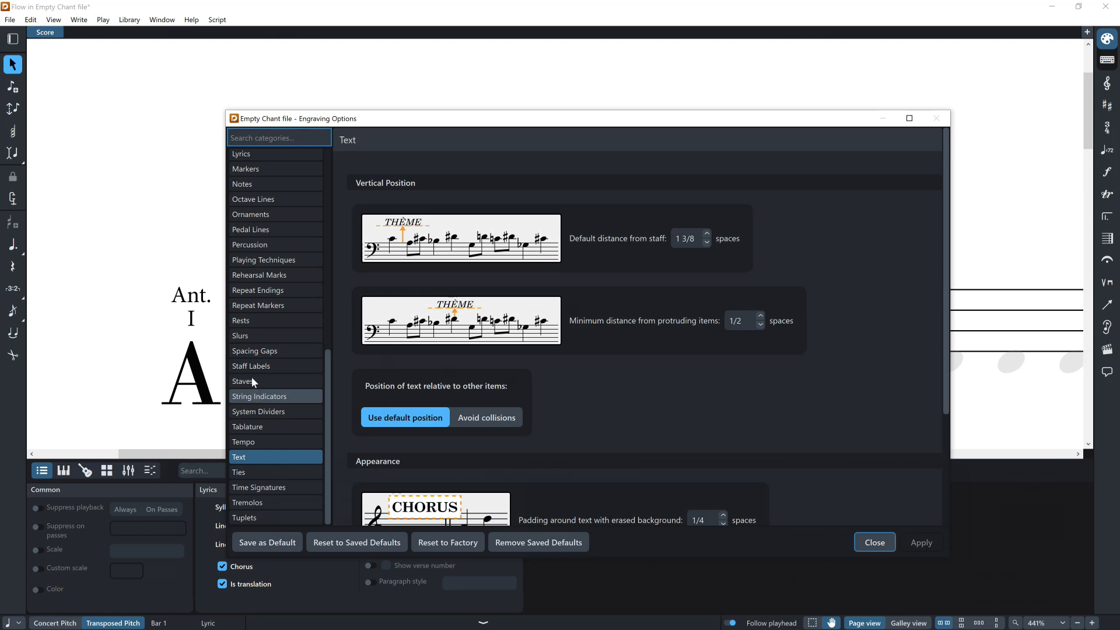
click(280, 351)
scroll(551, 316, down, 5)
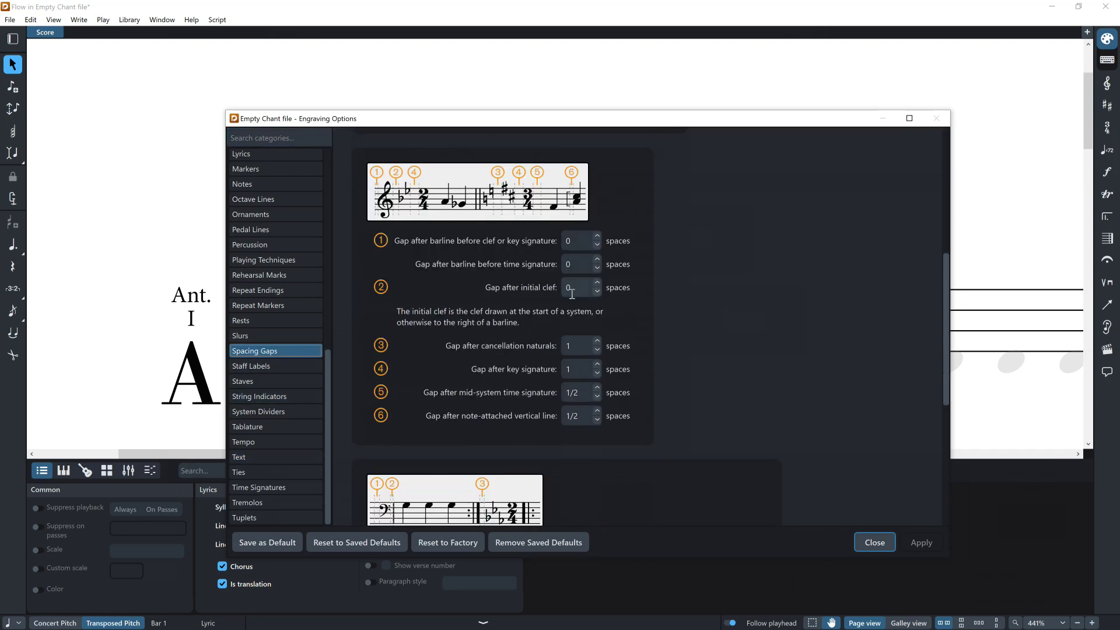
key(Escape)
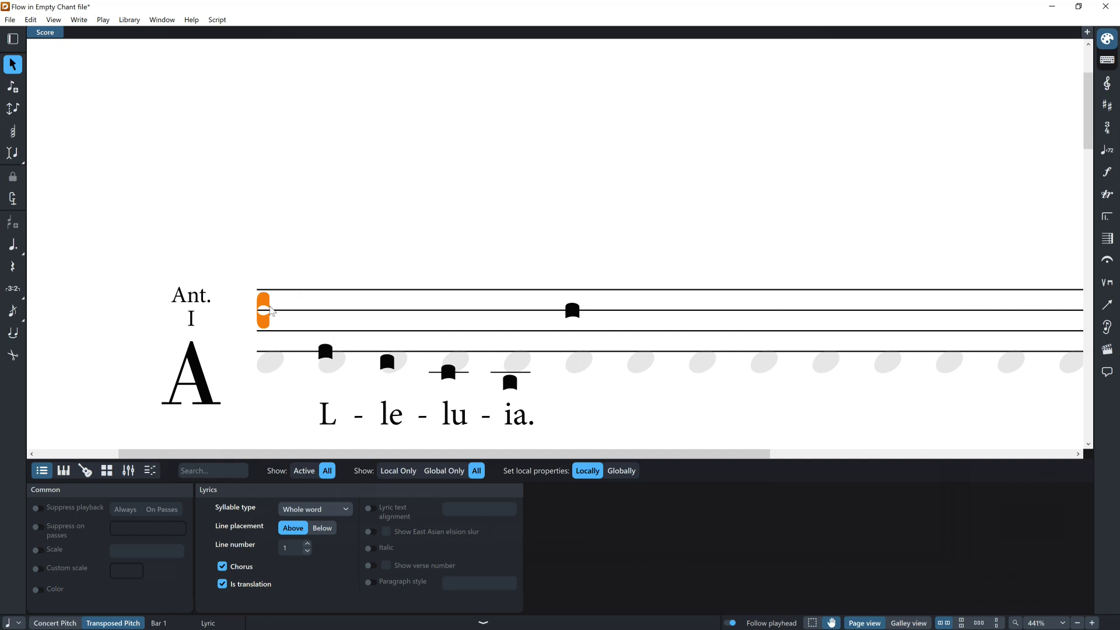
- Change the C clef at the start of the staff to an F clef
key(shift+c)
text(5,D)
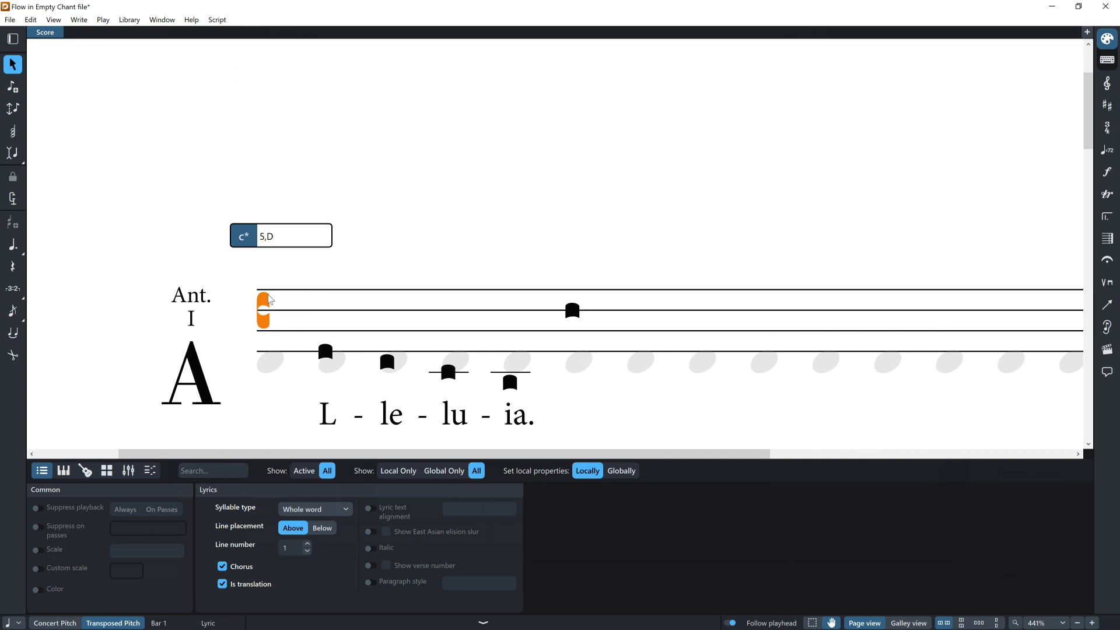
key(Return)
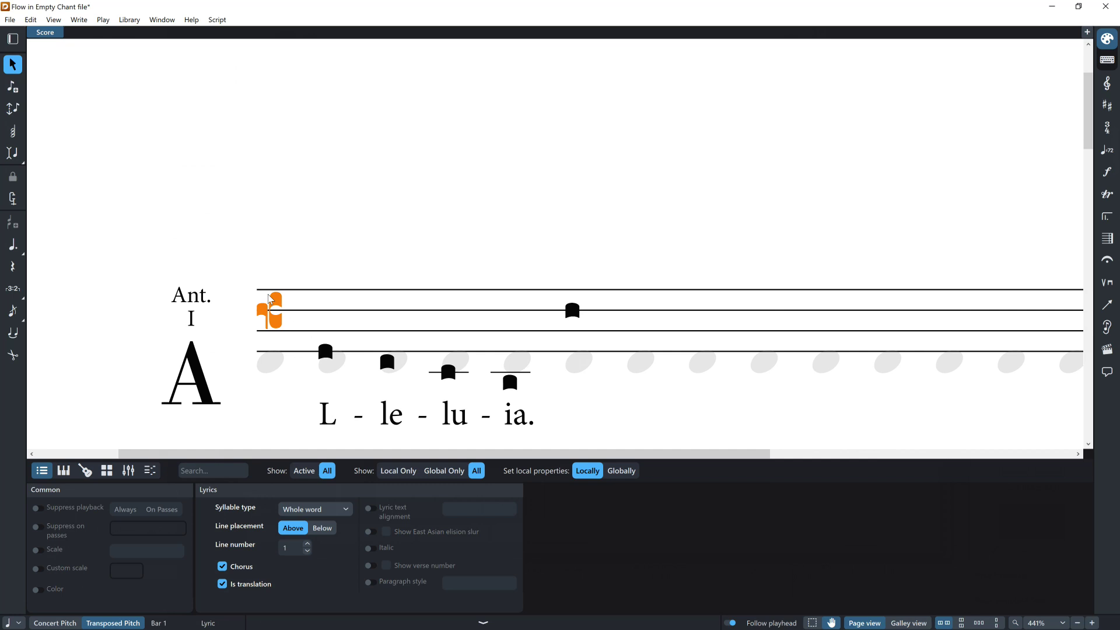
- Replace the F clef with a C clef and flat sign by entering 5,Db
key(shift+c)
key(BackSpace)
key(BackSpace)
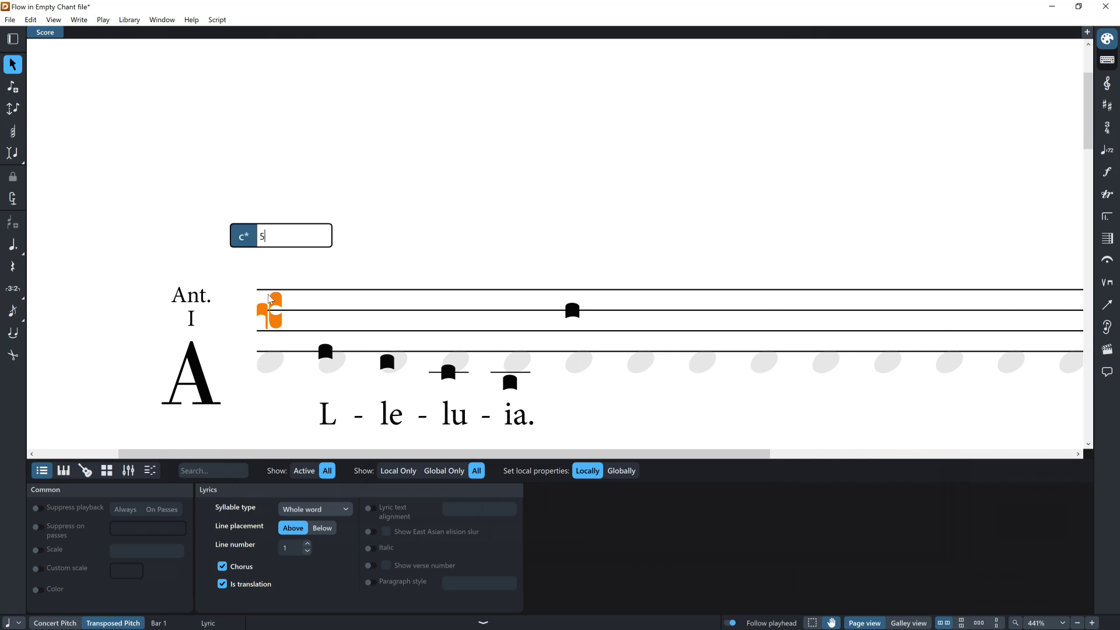
text(,Db)
key(Return)
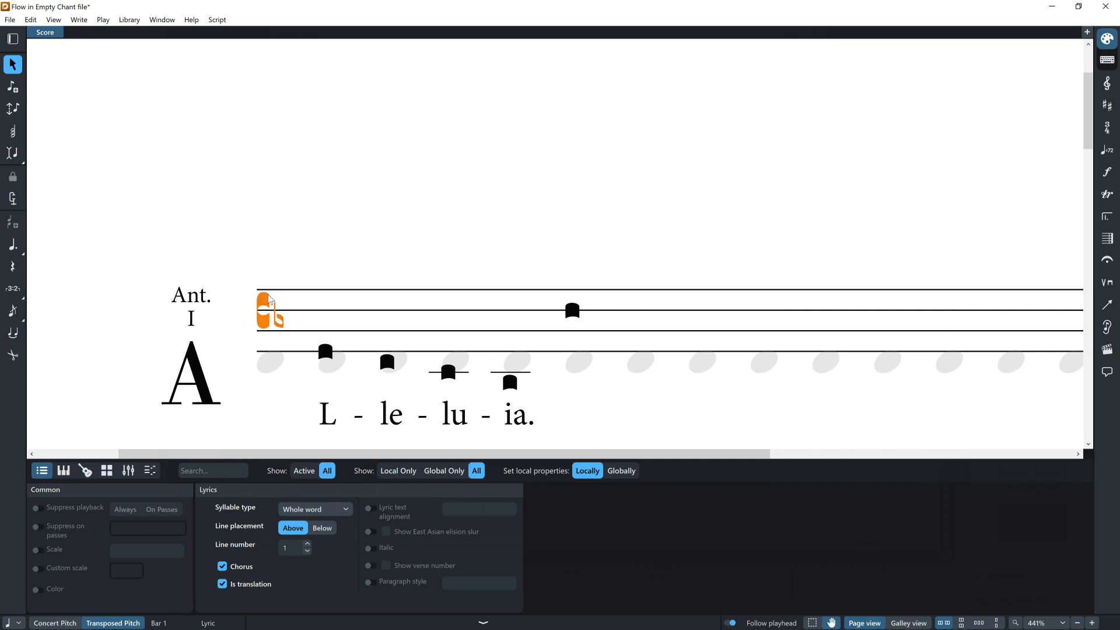
- Raise the C clef with flat to the top staff line by changing its code to 7,Db
key(shift+c)
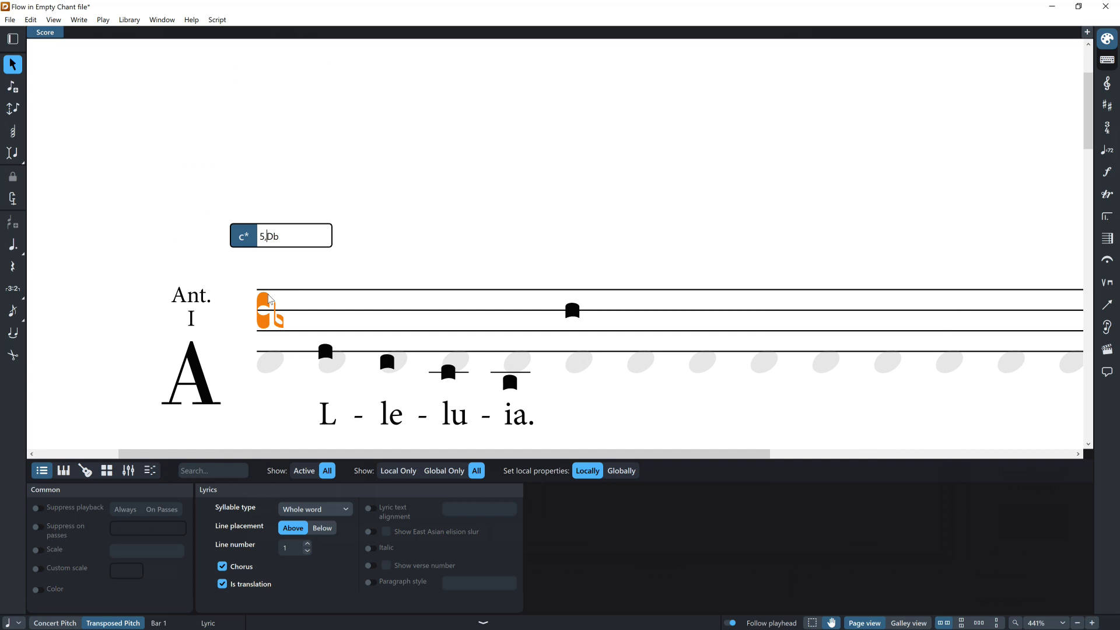
key(BackSpace)
key(BackSpace)
text(7)
key(Return)
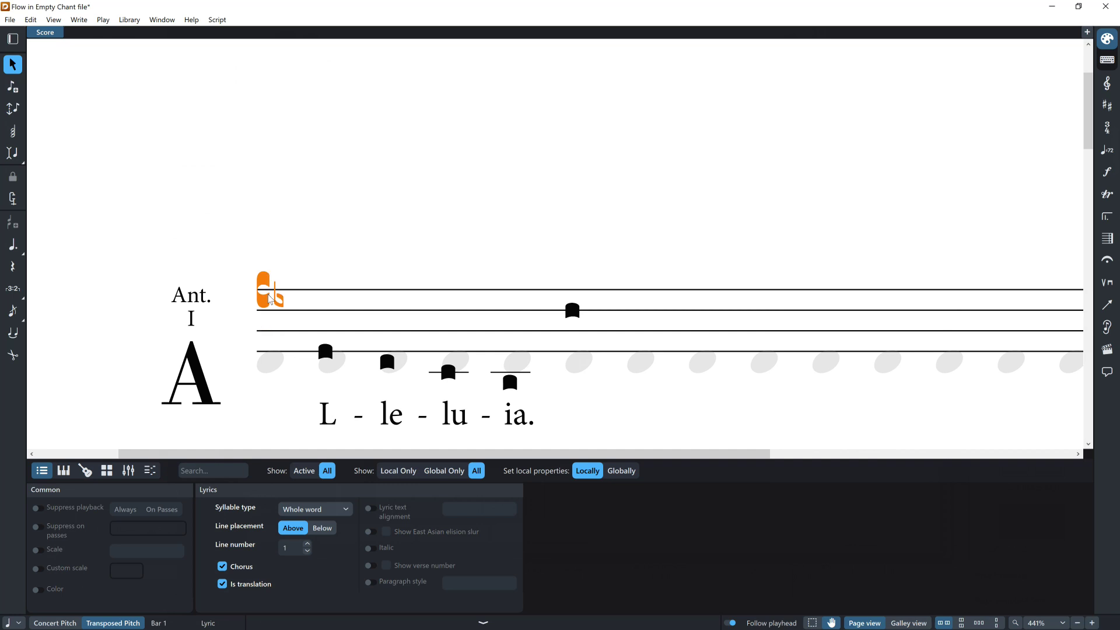
click(357, 157)
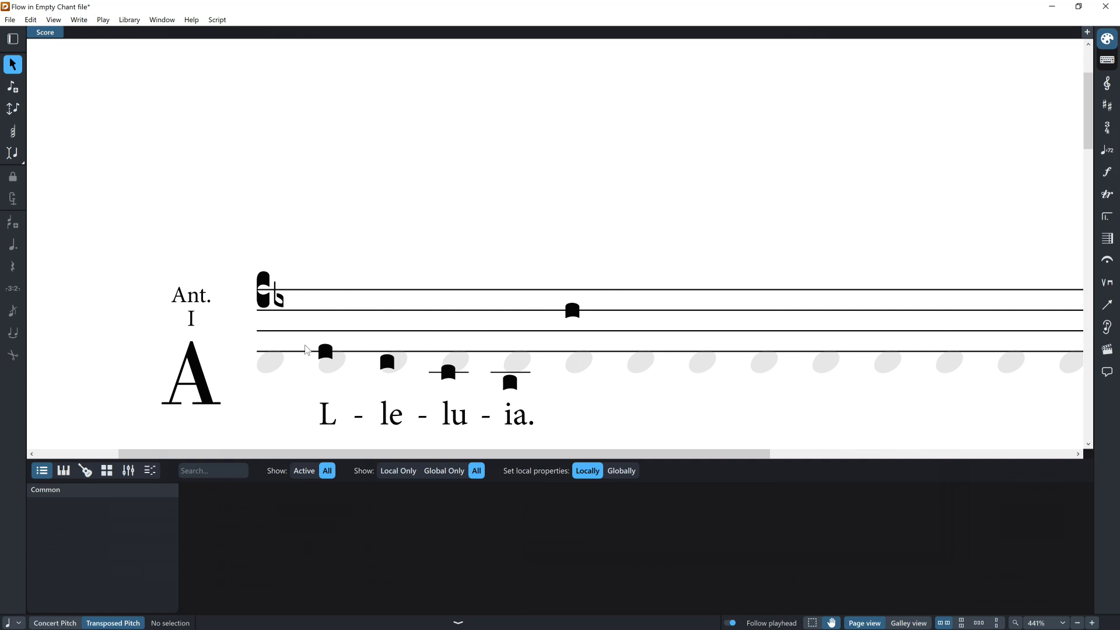
key(ctrl+a)
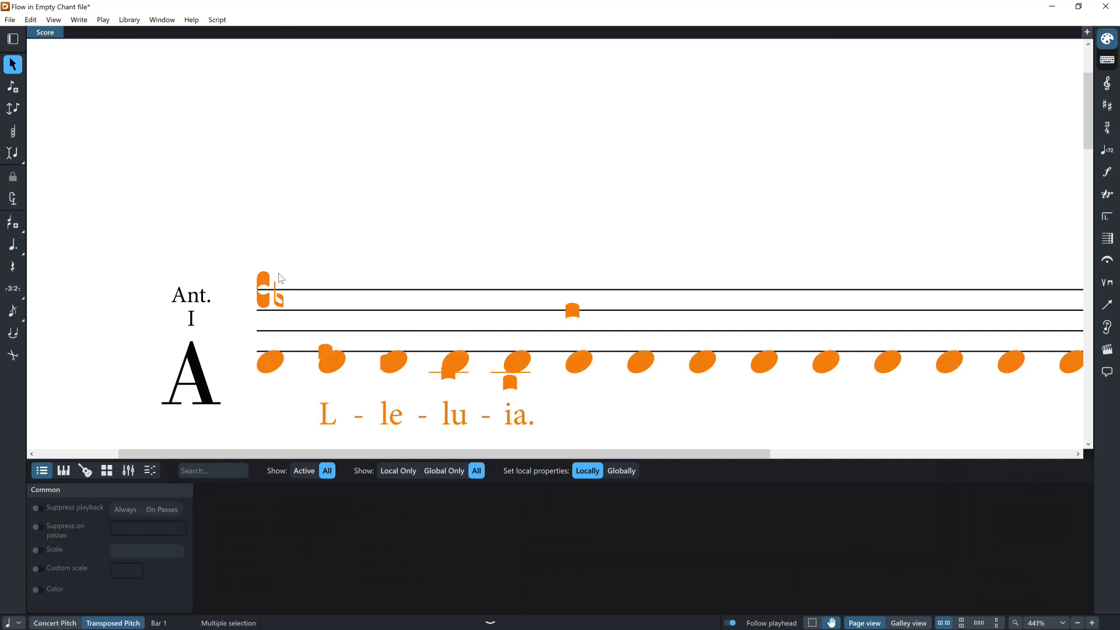
key(Escape)
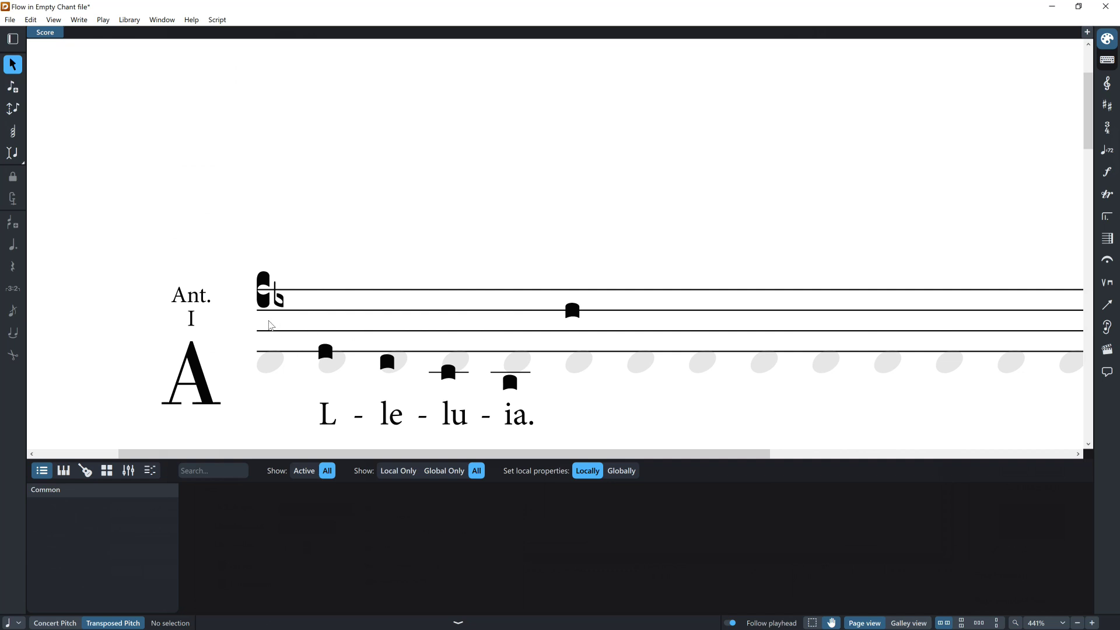
key(Right)
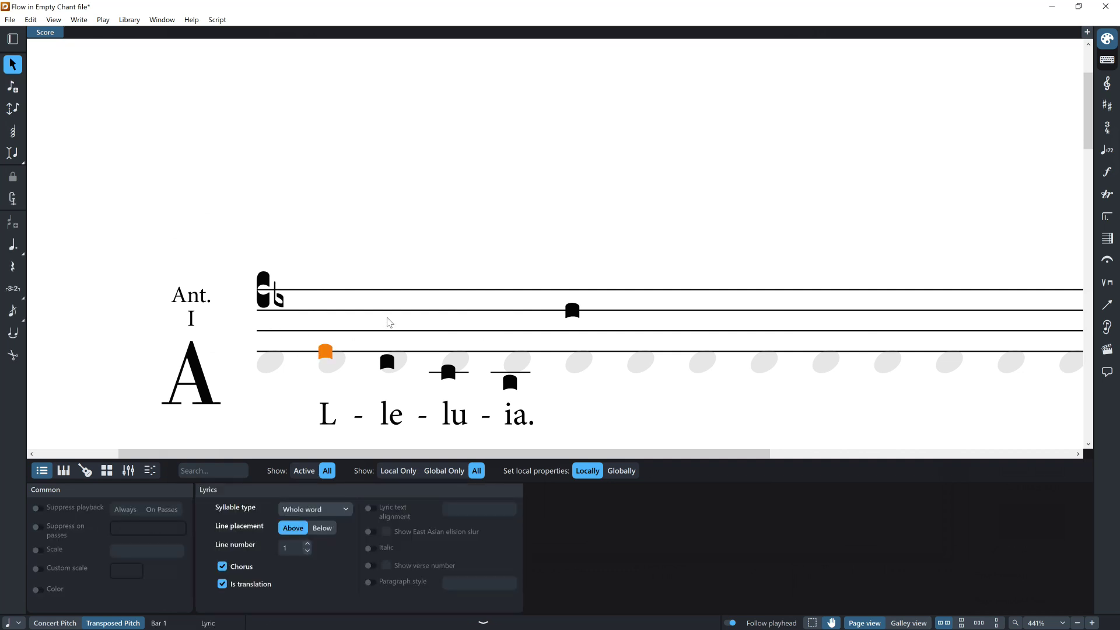
key(Right)
key(Right)
key(Right)
key(Right)
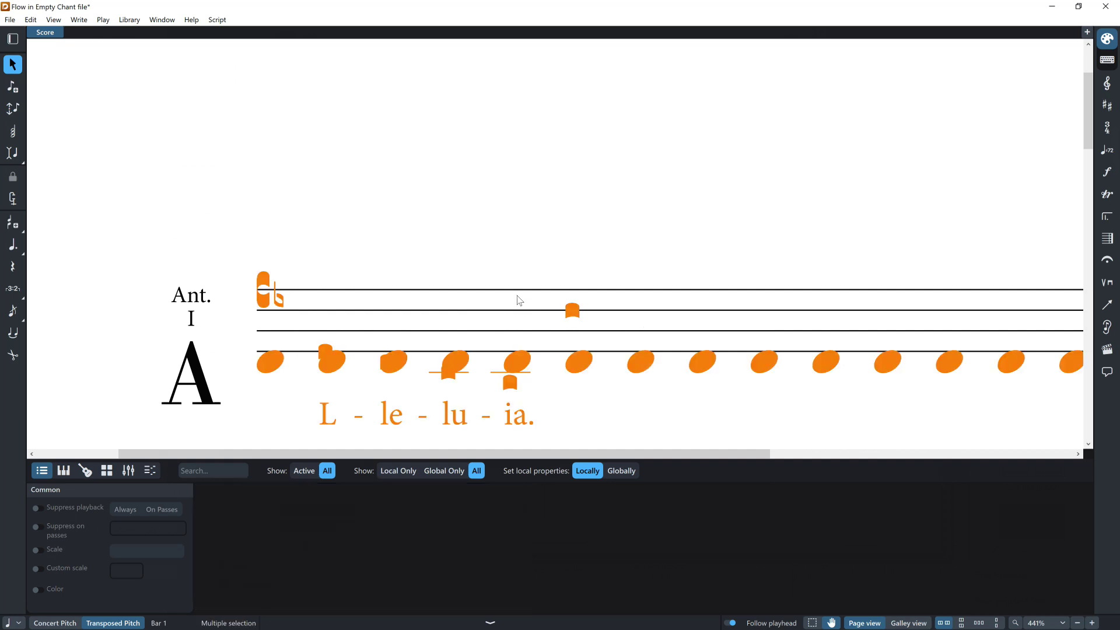
click(323, 325)
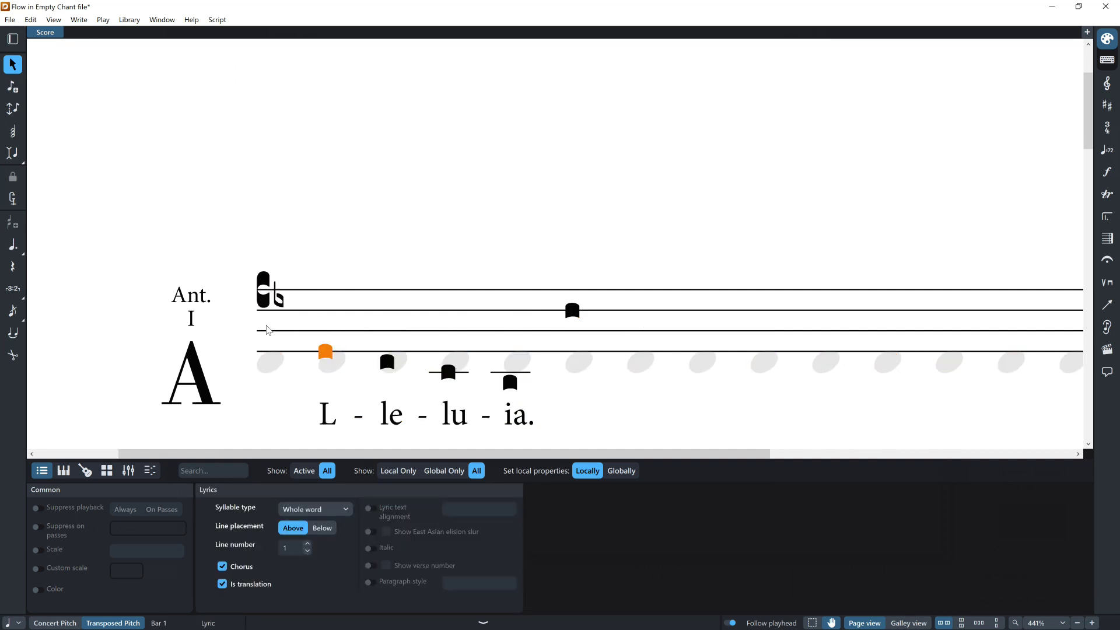
- Replace the C clef with flat by a plain C clef on the third staff line from the bottom
click(263, 291)
key(shift+c)
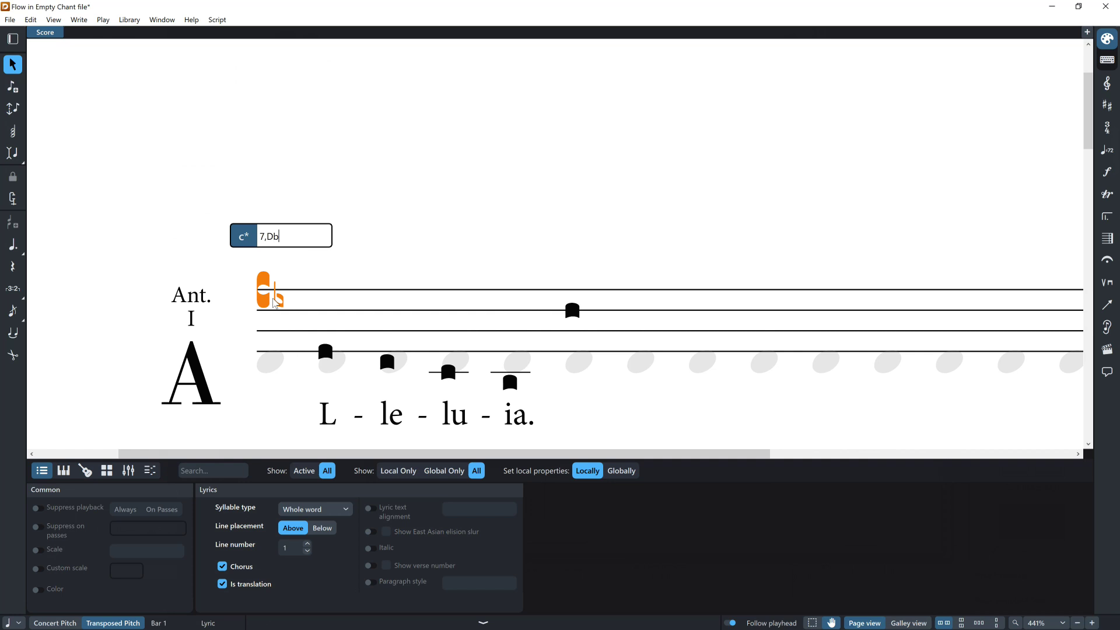
key(BackSpace)
key(BackSpace)
key(BackSpace)
text(5.6)
key(Return)
- Turn the neume above the syllable "L" into two adjacent notes at the same pitch with the code 11
click(326, 353)
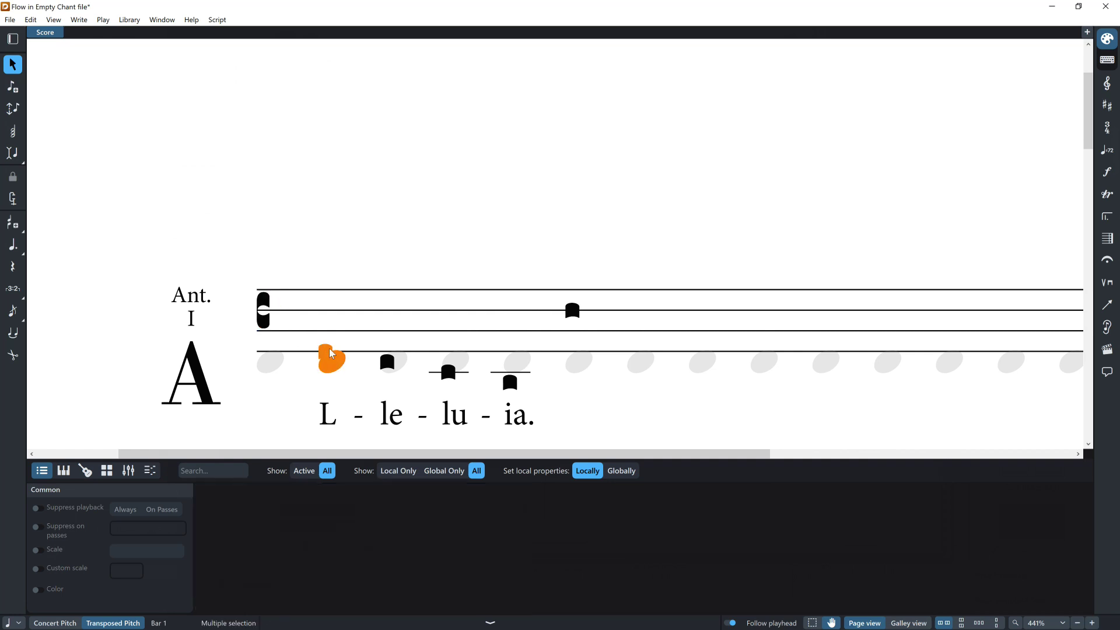
key(shift+c)
text(1)
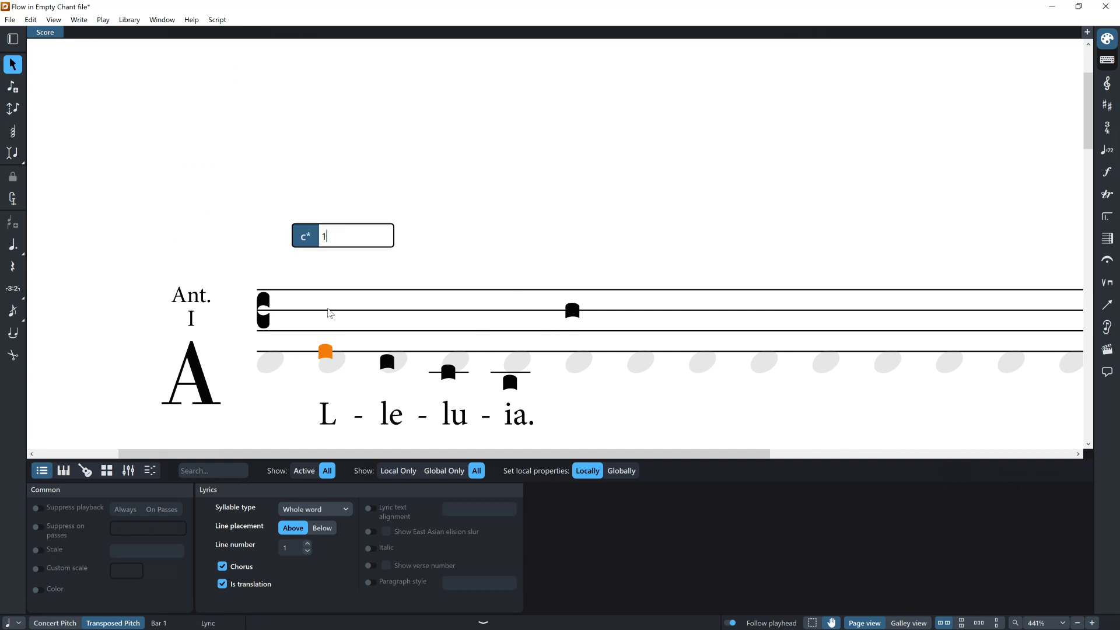
text(1)
key(space)
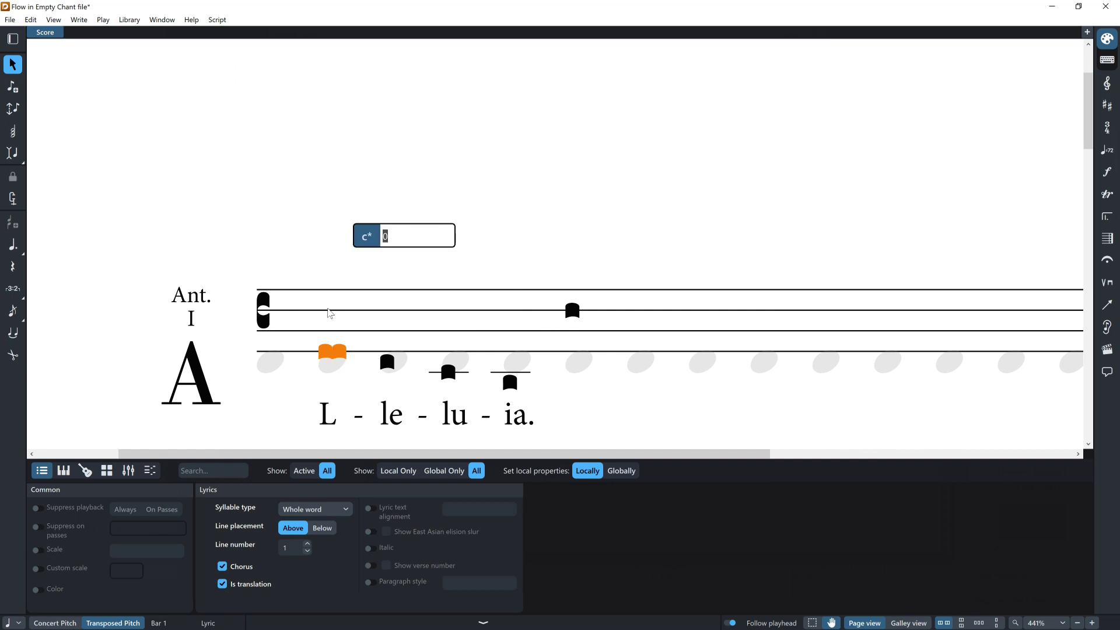
- Separate the two notes above "L" with a small space by changing the code to 1s1
click(328, 354)
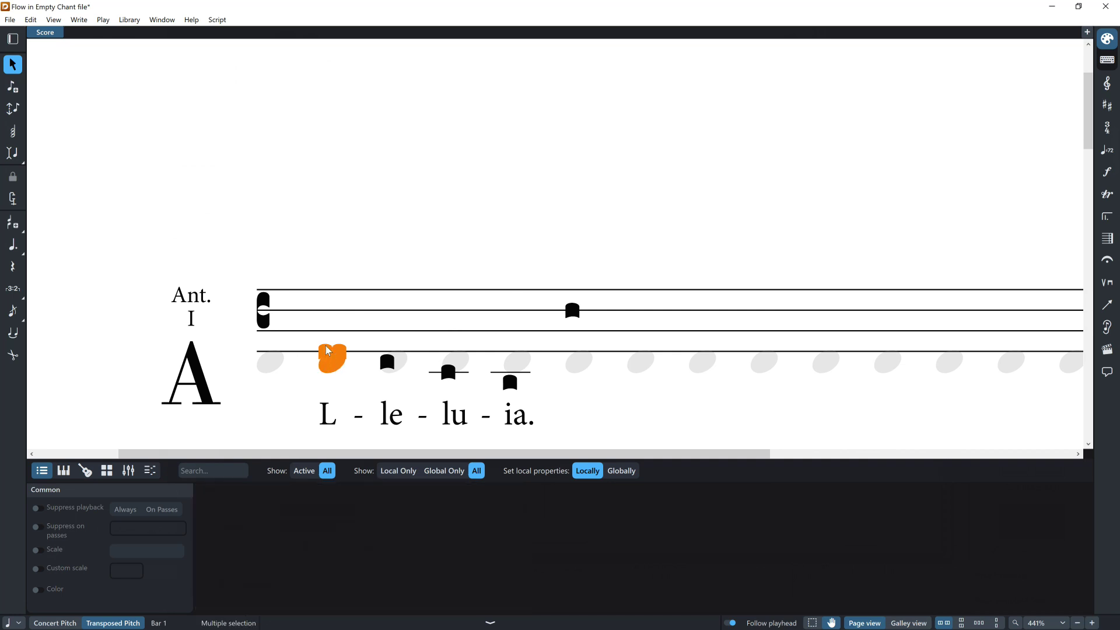
click(326, 331)
key(Return)
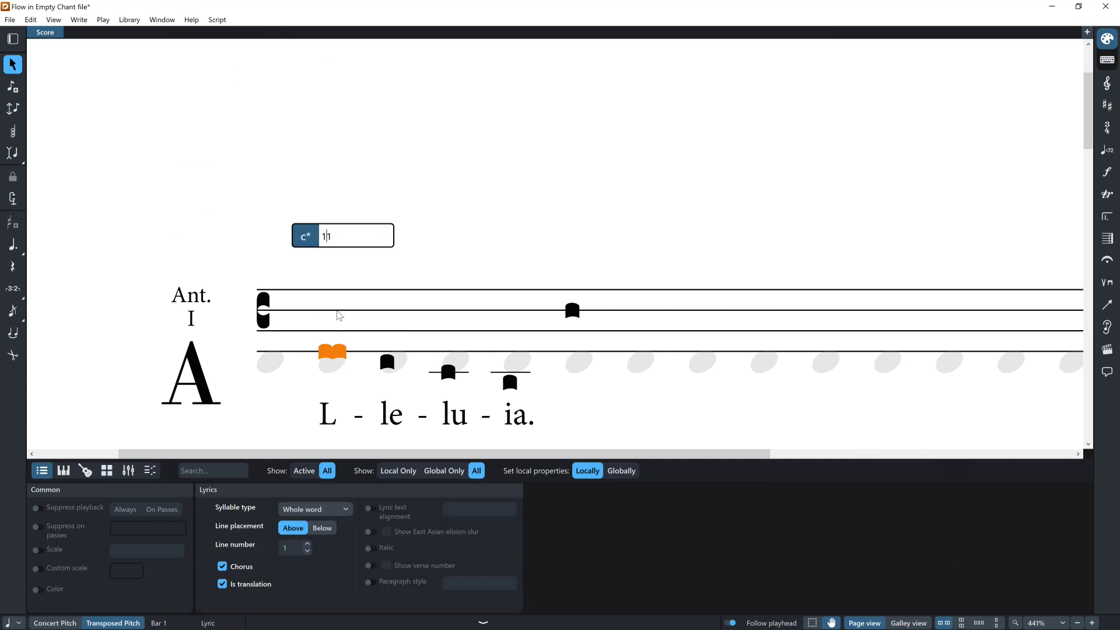
text(s)
key(space)
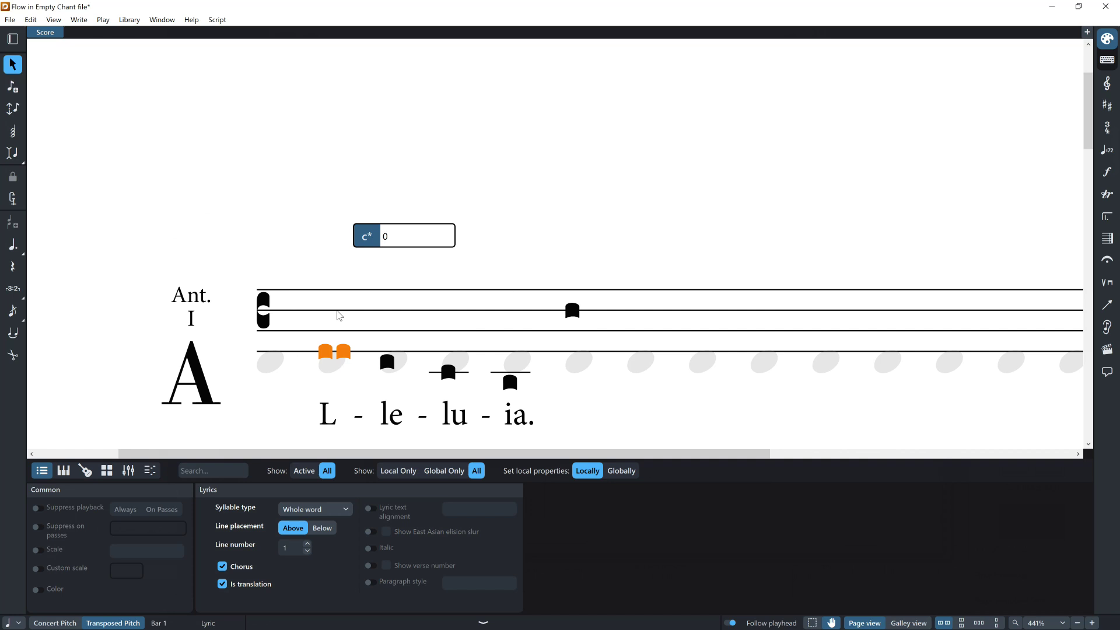
- Widen the gap between the two notes above "L" by changing the code to 1ss1
key(Left)
key(Left)
text(s)
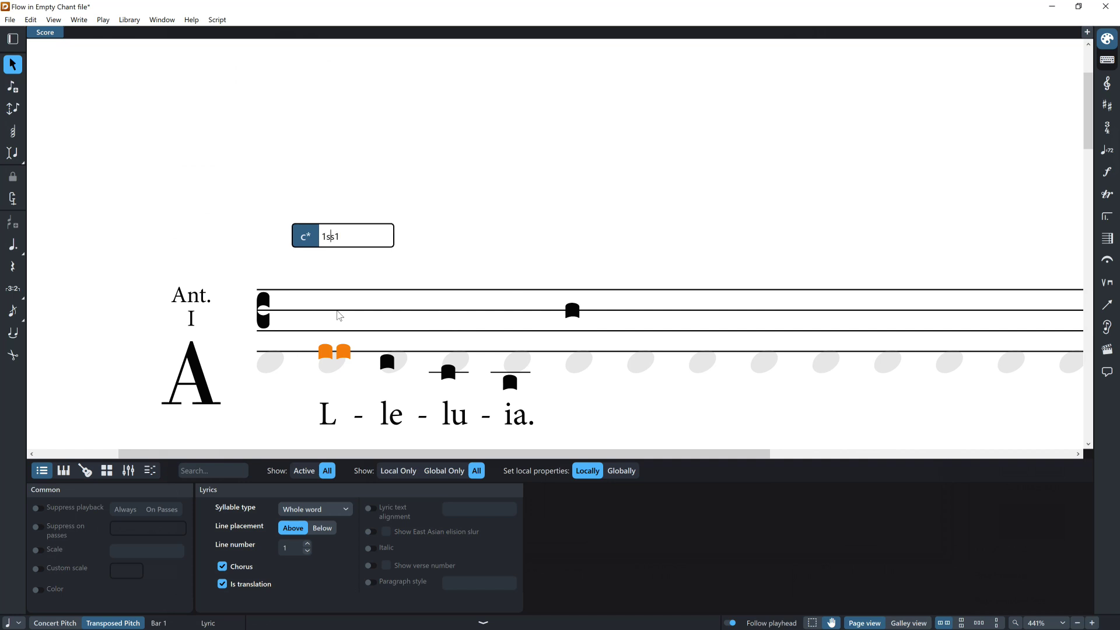
key(Return)
key(Escape)
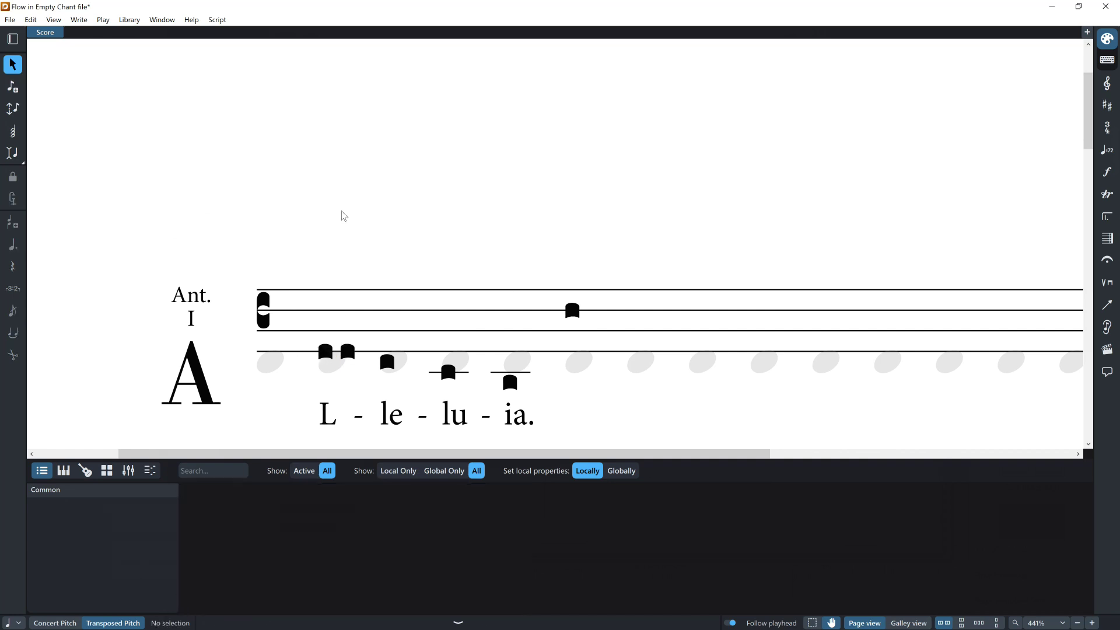
click(331, 314)
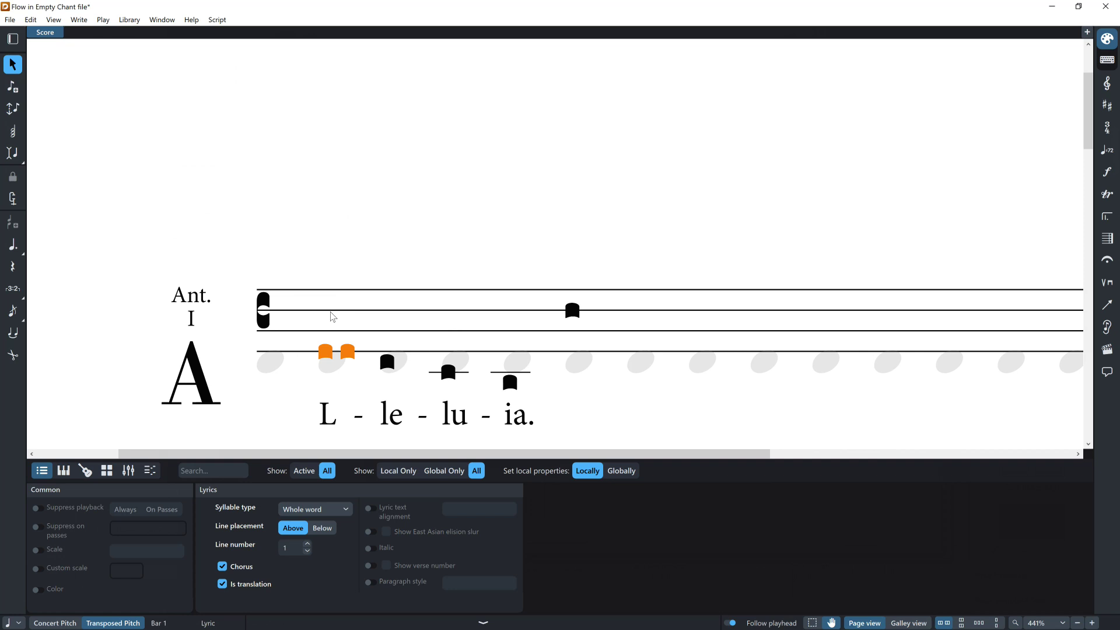
key(Return)
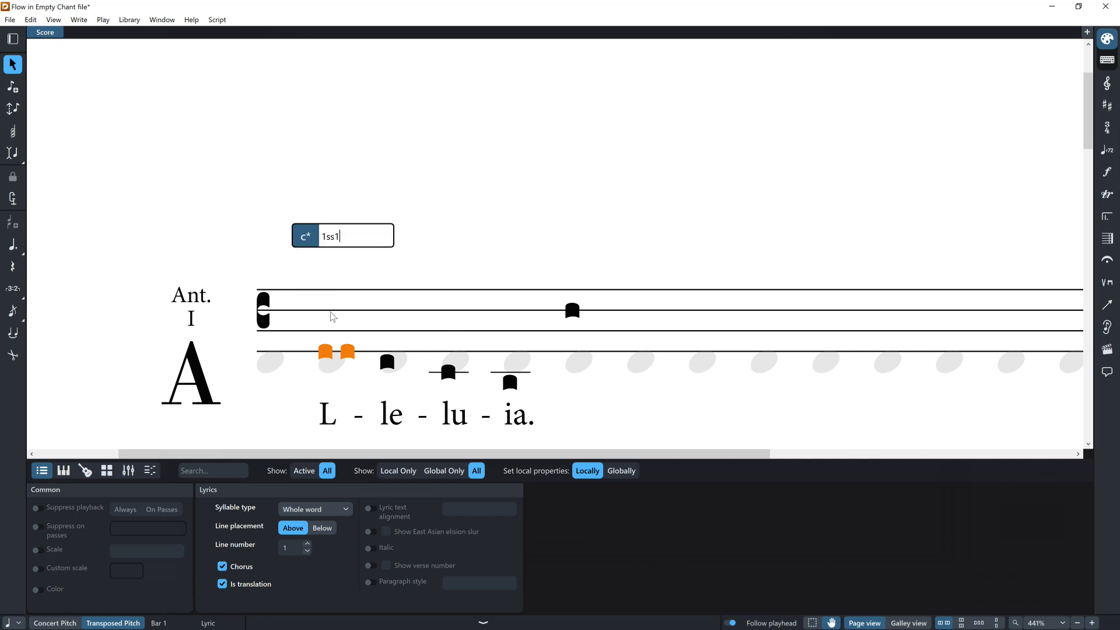
click(336, 234)
text(ss)
key(Return)
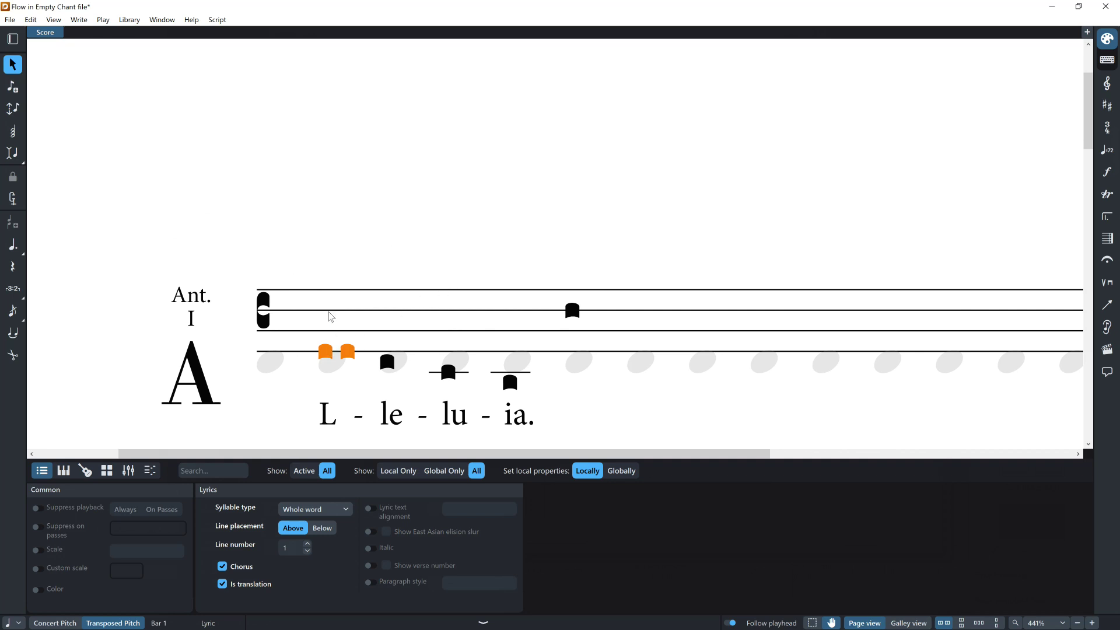
- Replace the two notes above "L" with a single diamond-shaped note using the code 1d
key(Return)
key(BackSpace)
key(BackSpace)
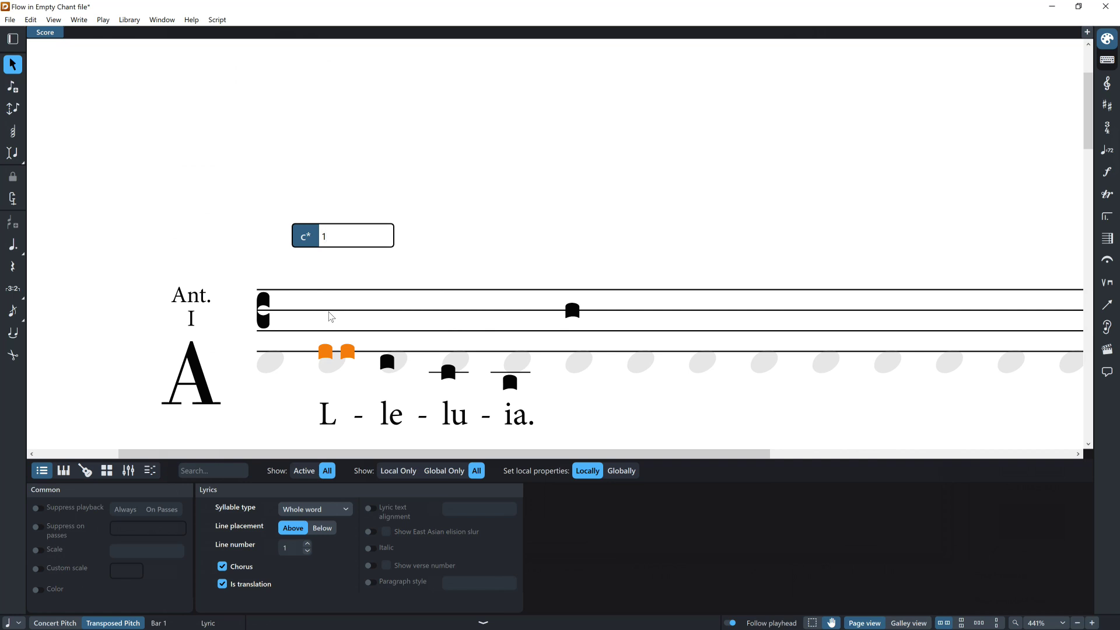
key(Return)
key(shift+q)
text(1d)
key(Return)
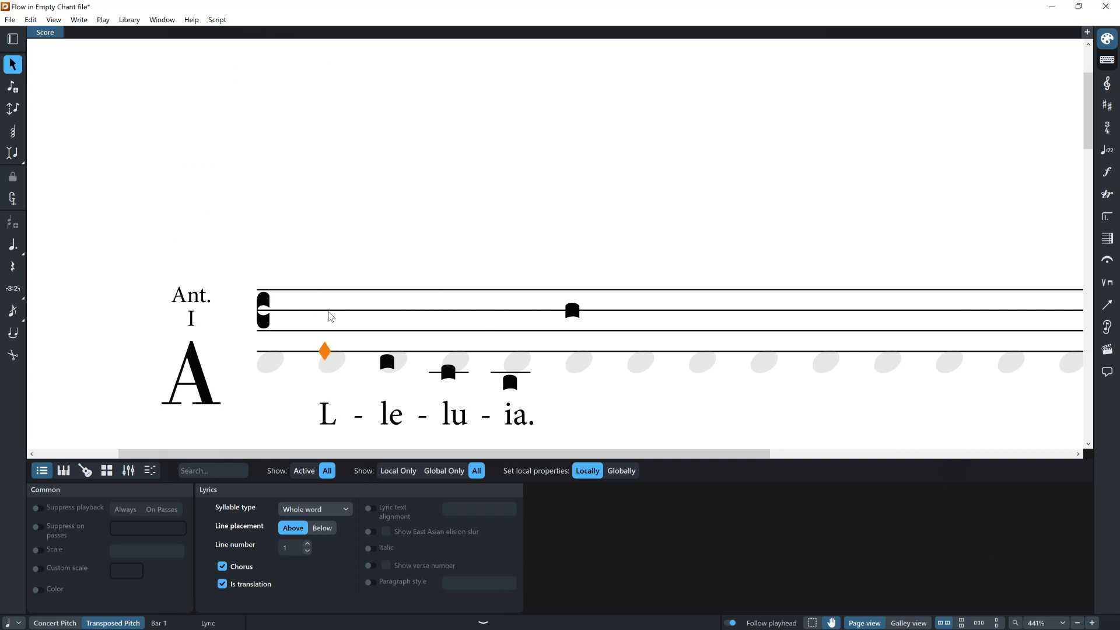
- Raise the diamond note above "L" to the clef's line by changing its code to 5d
key(shift+q)
text(1d)
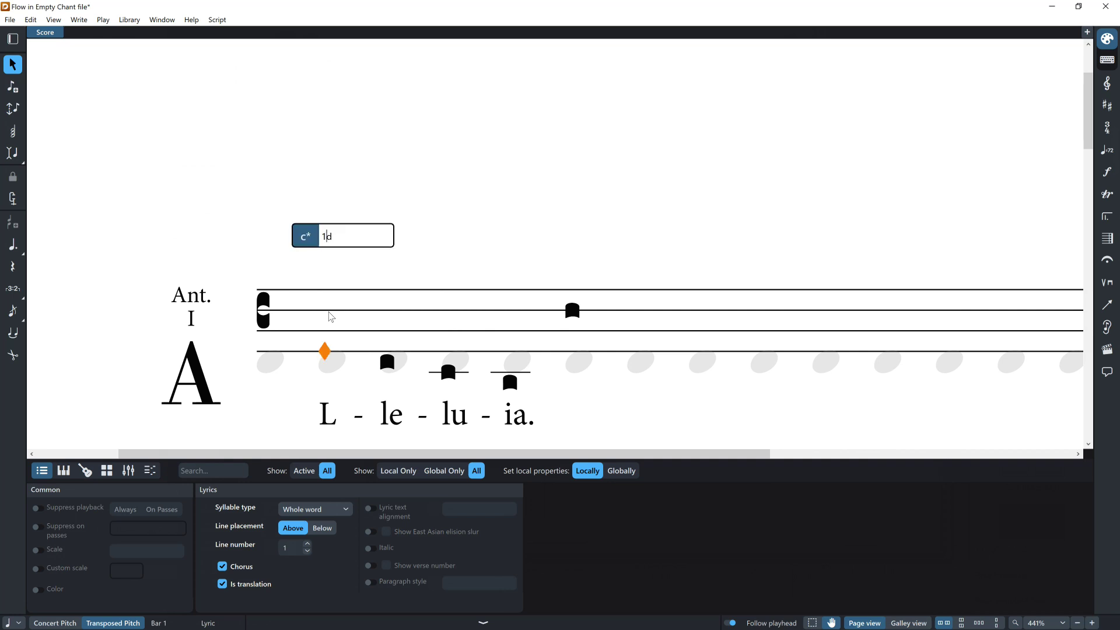
key(Return)
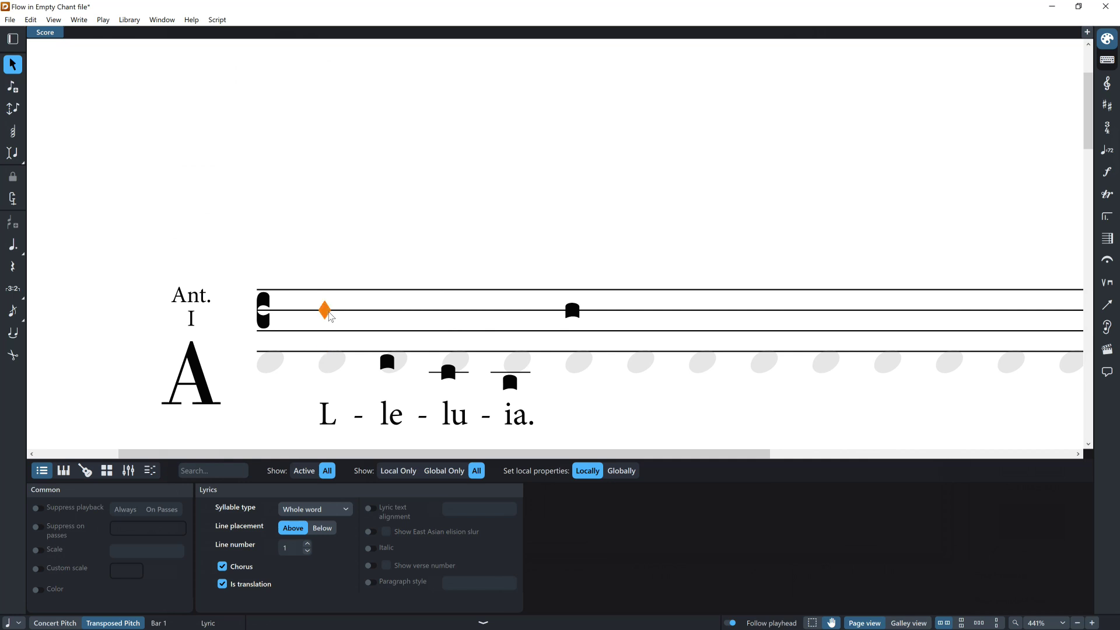
- Change the neumes above "L", "le" and "lu" to descending stemmed notes with the codes 5v, 4v and 3v
key(shift+q)
text(5d)
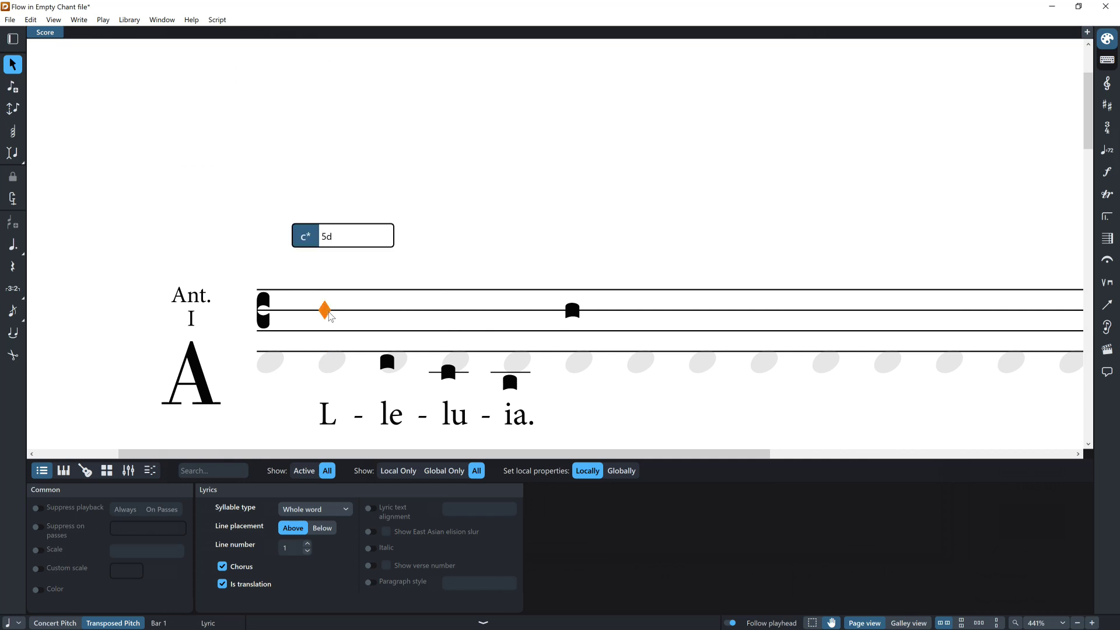
key(BackSpace)
text(v)
key(Return)
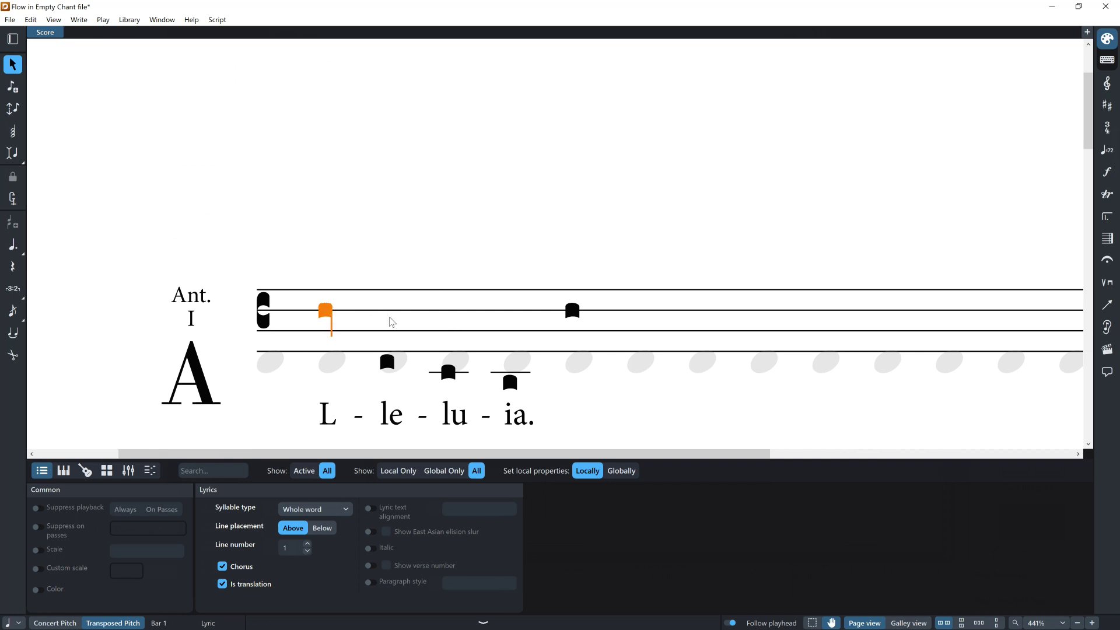
key(shift+q)
key(space)
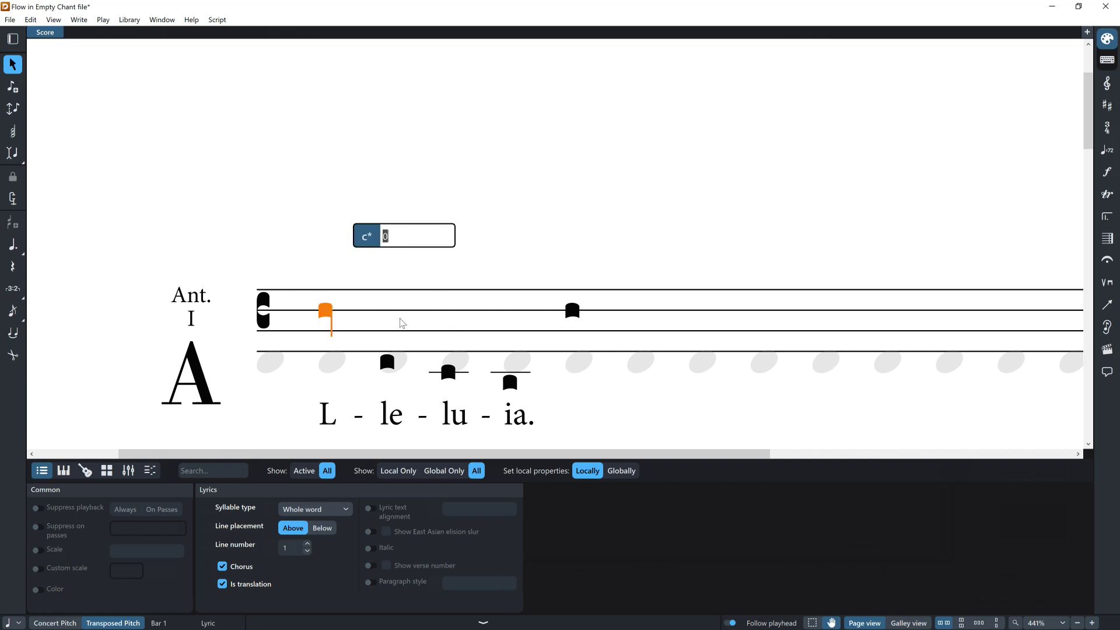
text(4v)
key(space)
text(3v)
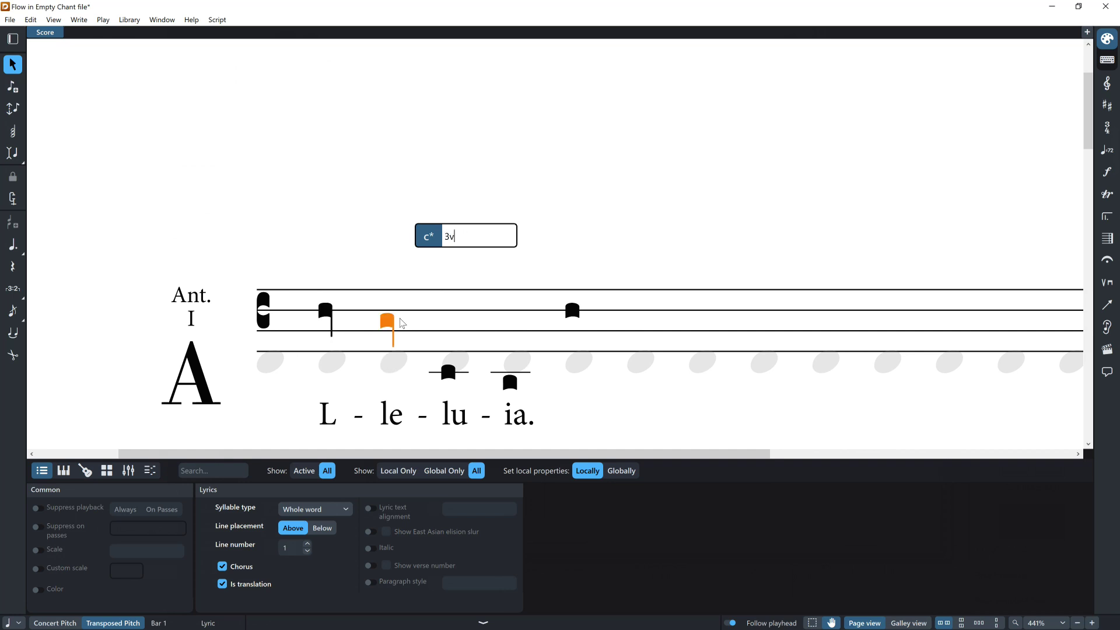
key(space)
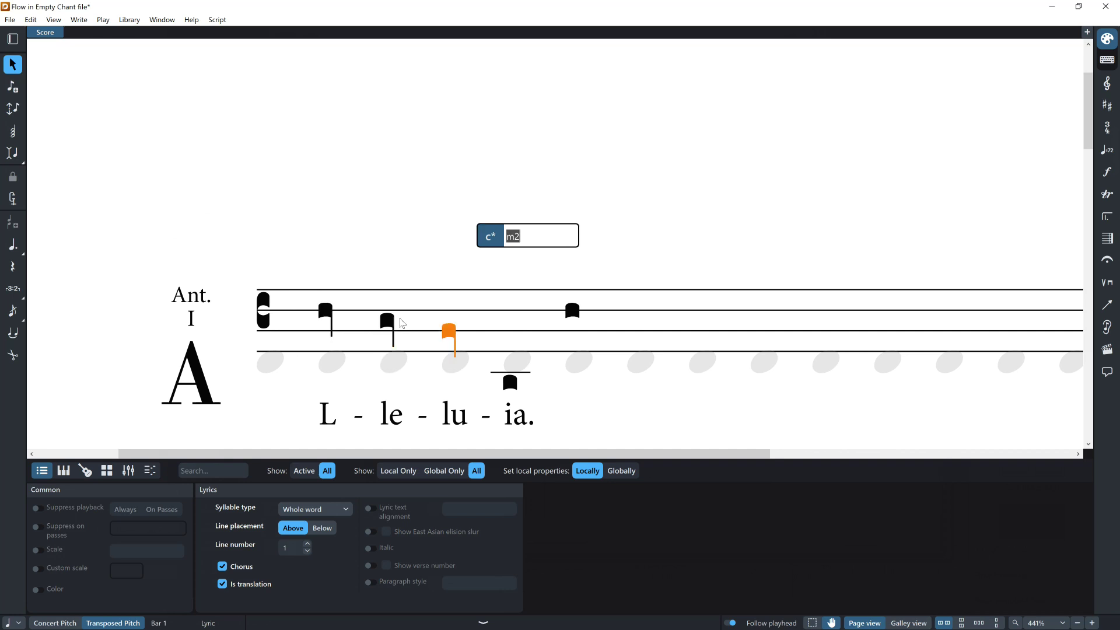
- Replace the stemmed notes above "L", "le" and "lu" with dotted square notes using the codes 5., 4. and 3
click(330, 309)
key(shift+q)
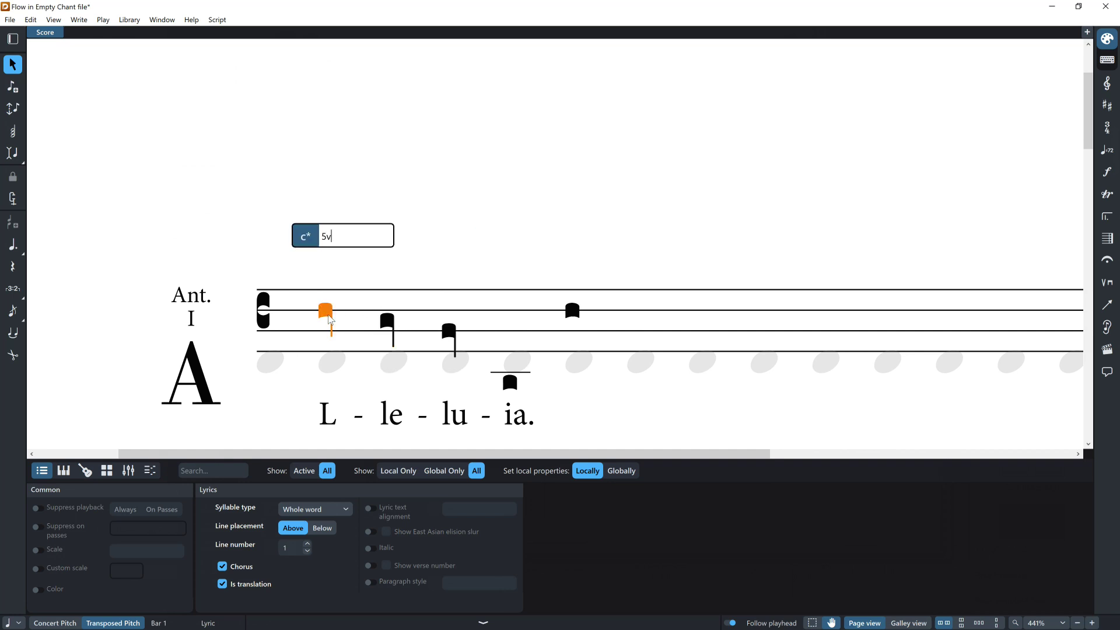
key(BackSpace)
key(Return)
key(Return)
key(BackSpace)
text(%)
key(space)
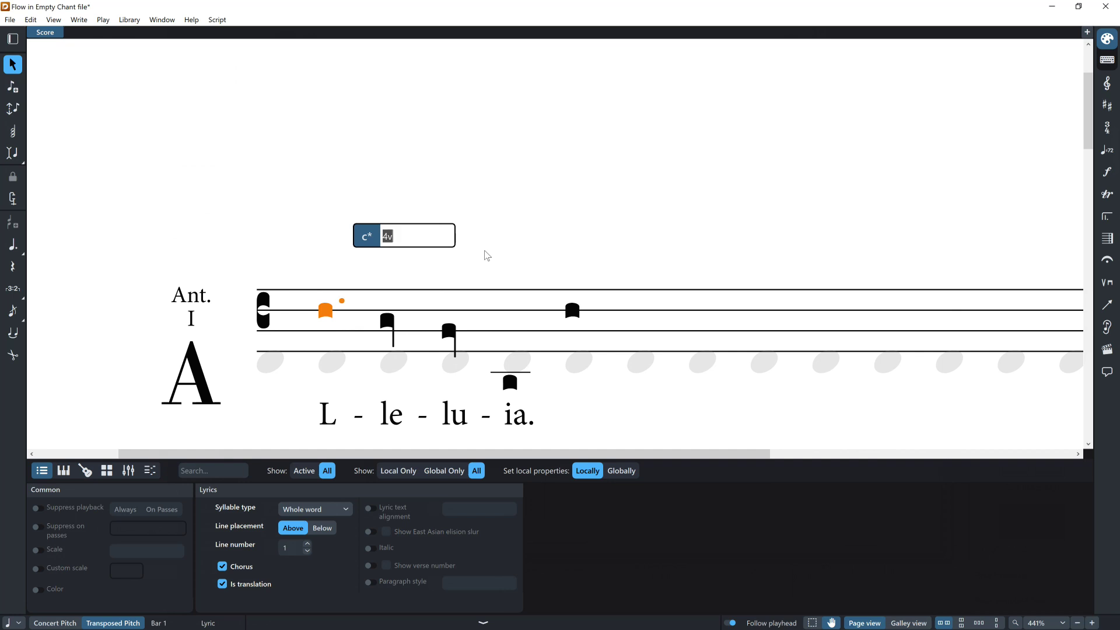
text(4.)
key(space)
text(3.)
key(space)
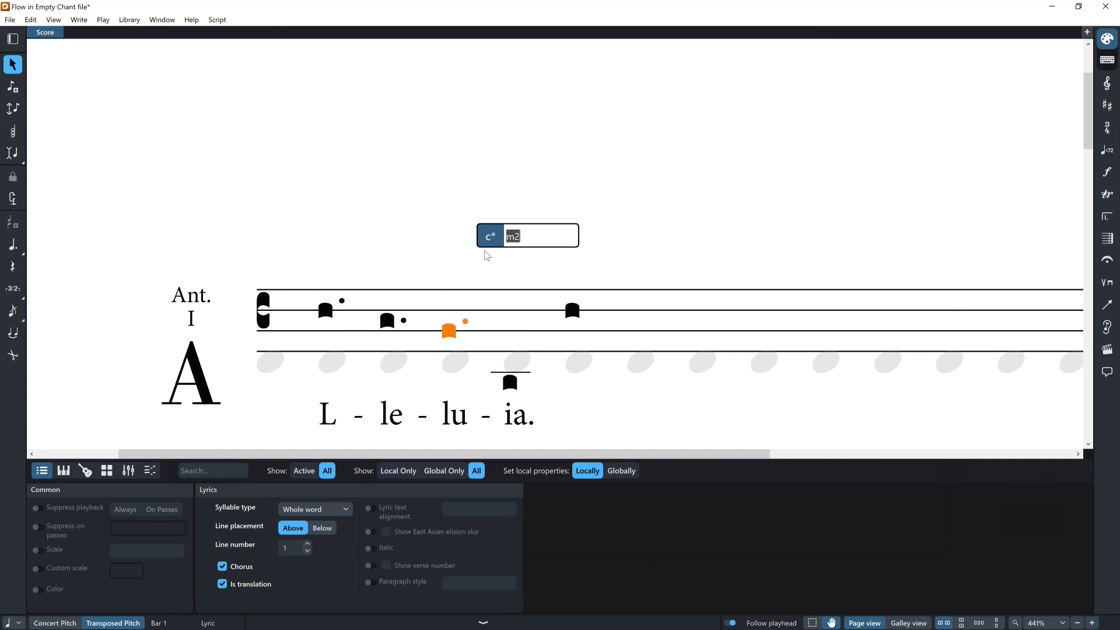
- Swap the dots on the three descending notes for horizontal strokes above them with the codes 5e, 4e and 3e
click(329, 315)
key(Return)
text(5.)
key(BackSpace)
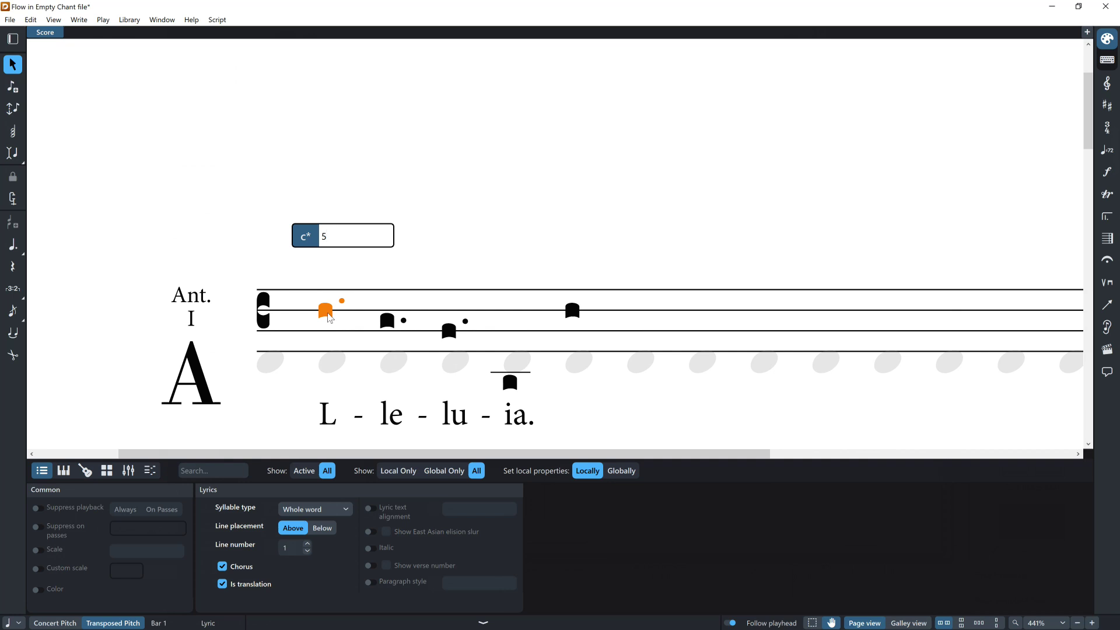
text(e)
key(space)
text(4e)
key(space)
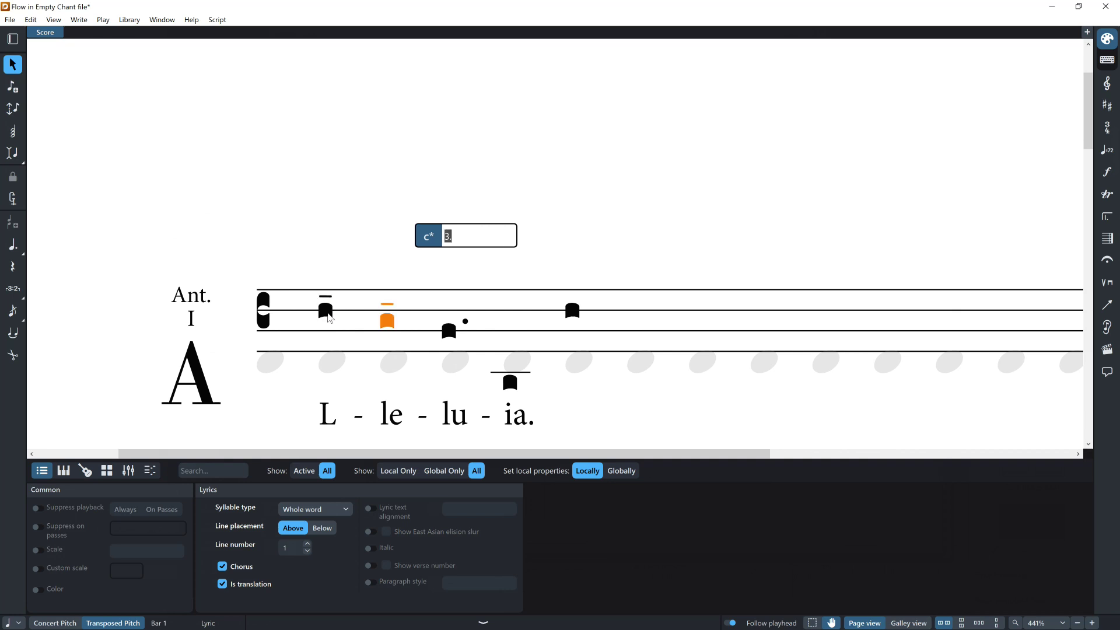
text(3e)
key(space)
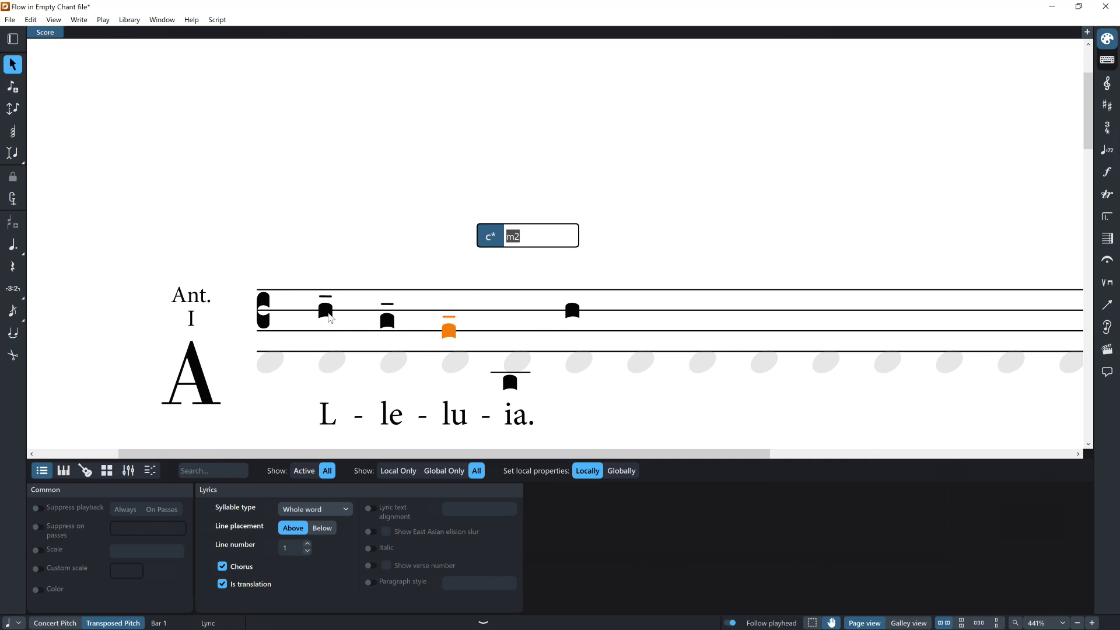
- Add vertical strokes below the first two neumes with 5i and 4i, and make the third a diamond at 3 with the same stroke
click(326, 313)
key(Return)
text(5e)
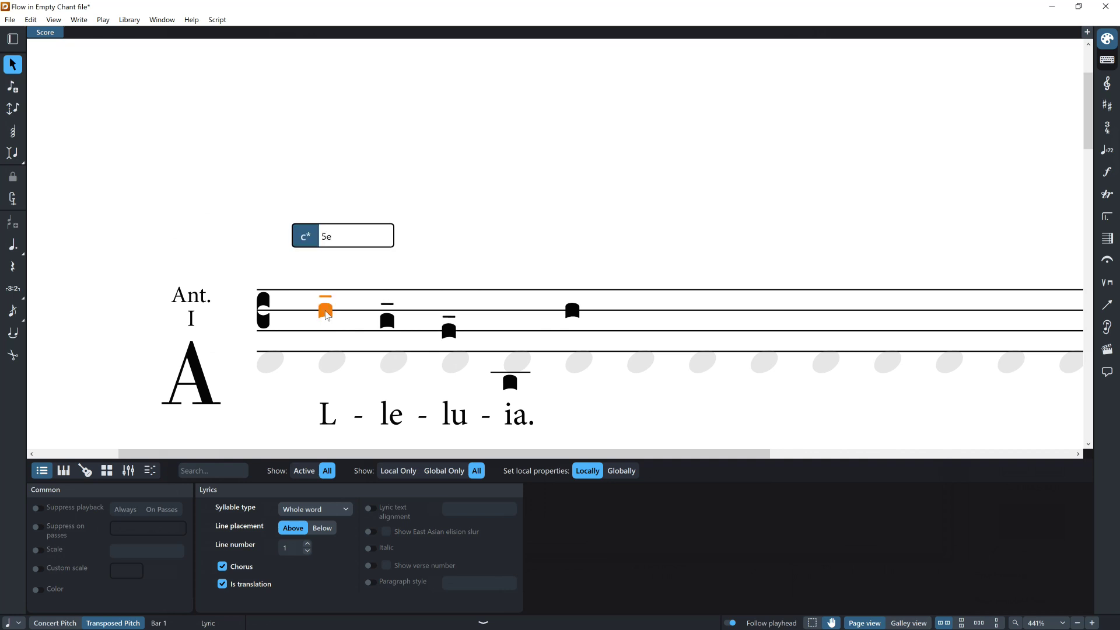
key(BackSpace)
text(i)
key(space)
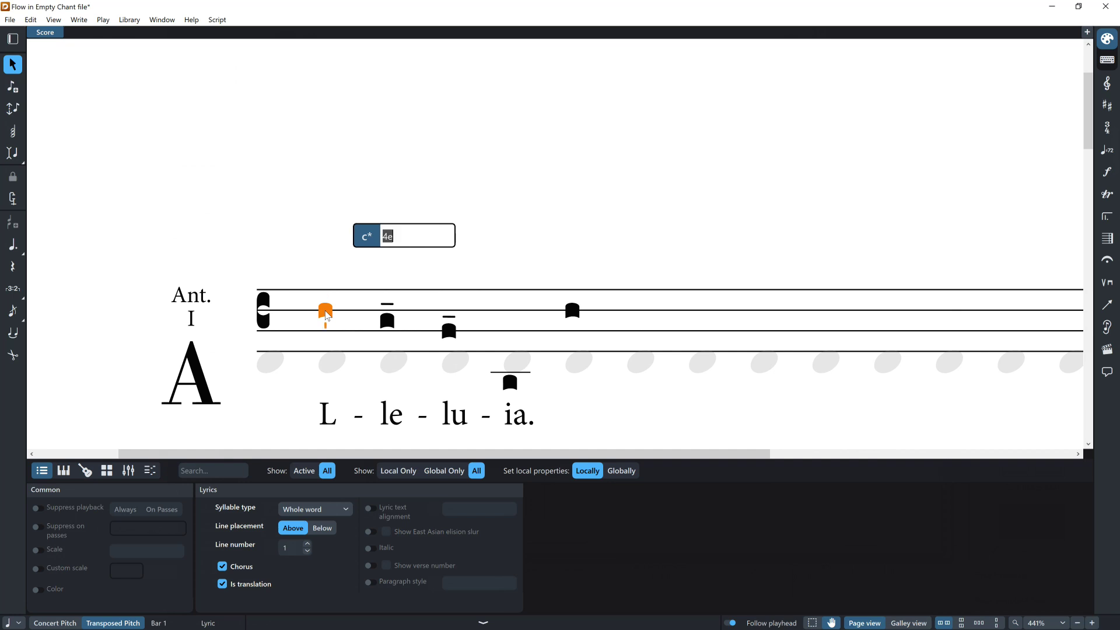
text(4i)
key(space)
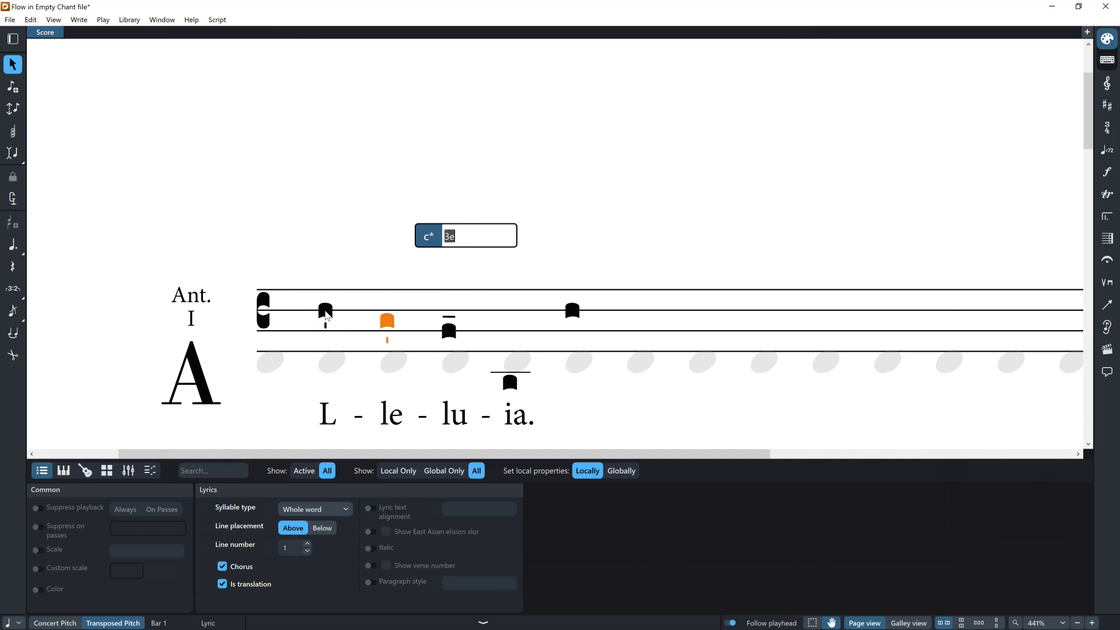
text(3di)
key(space)
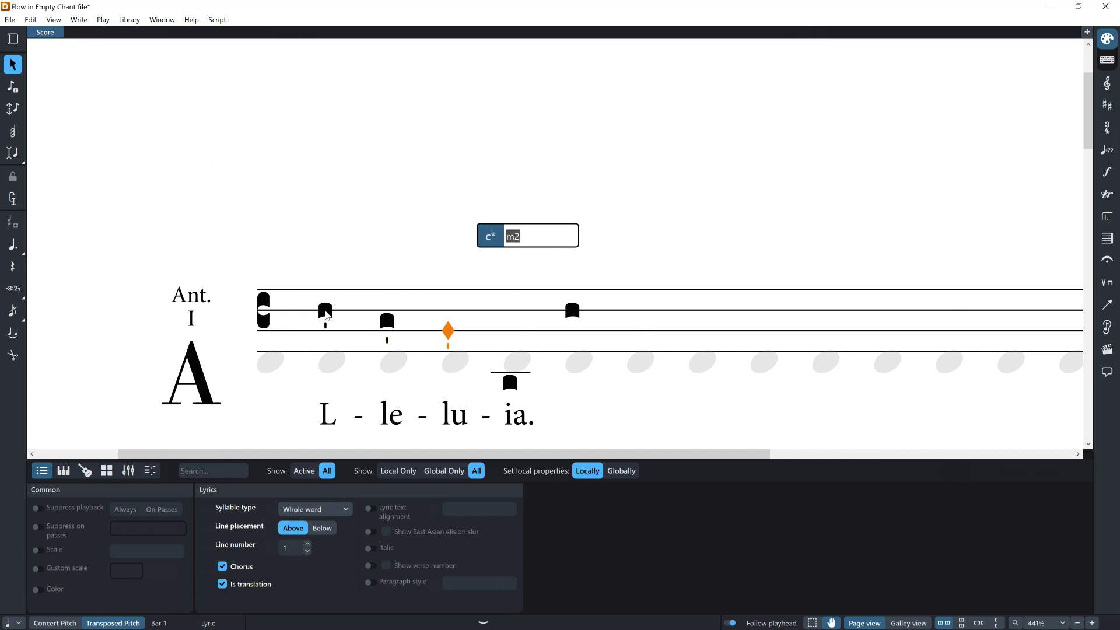
- Give the square note above "L" both a dot and a vertical stroke with the code 5.i
key(Escape)
click(326, 311)
key(shift+i)
text(5.i)
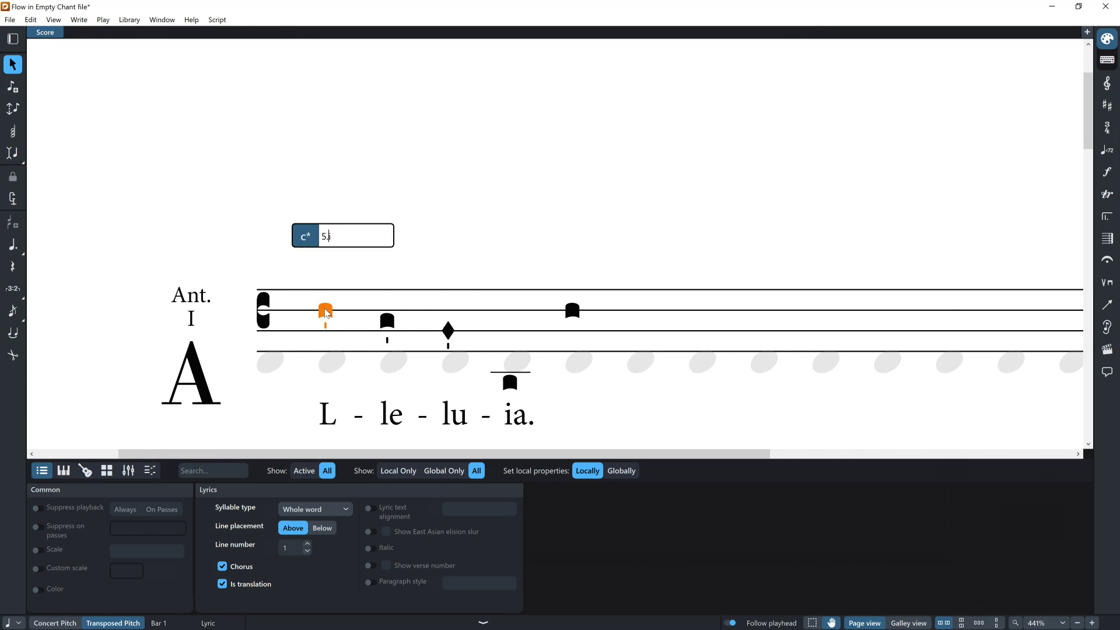
key(Return)
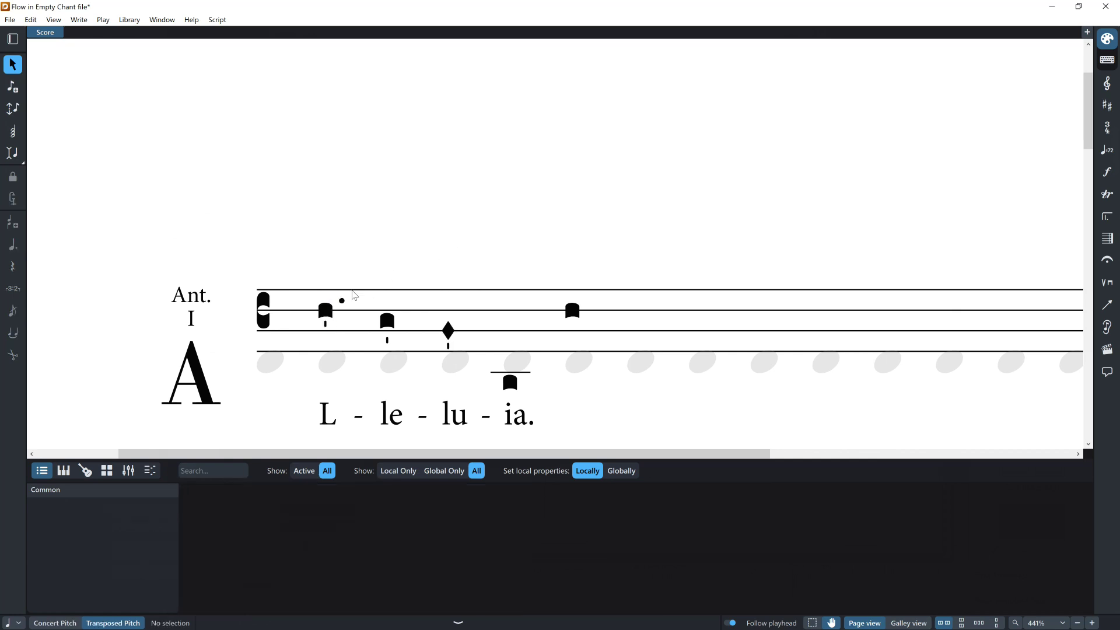
click(327, 313)
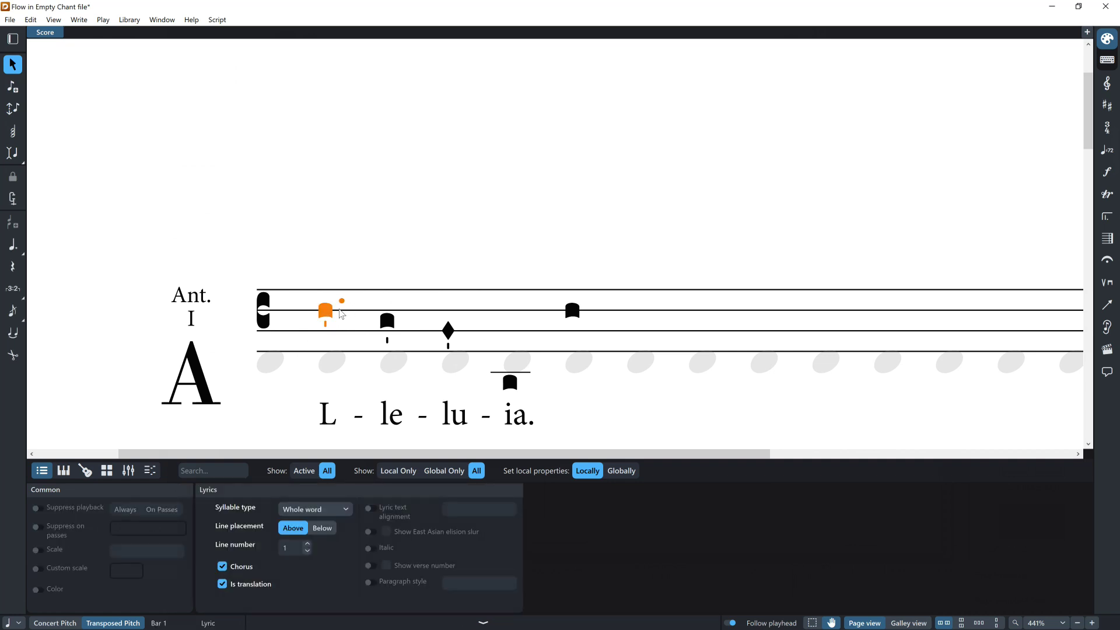
key(Return)
click(454, 233)
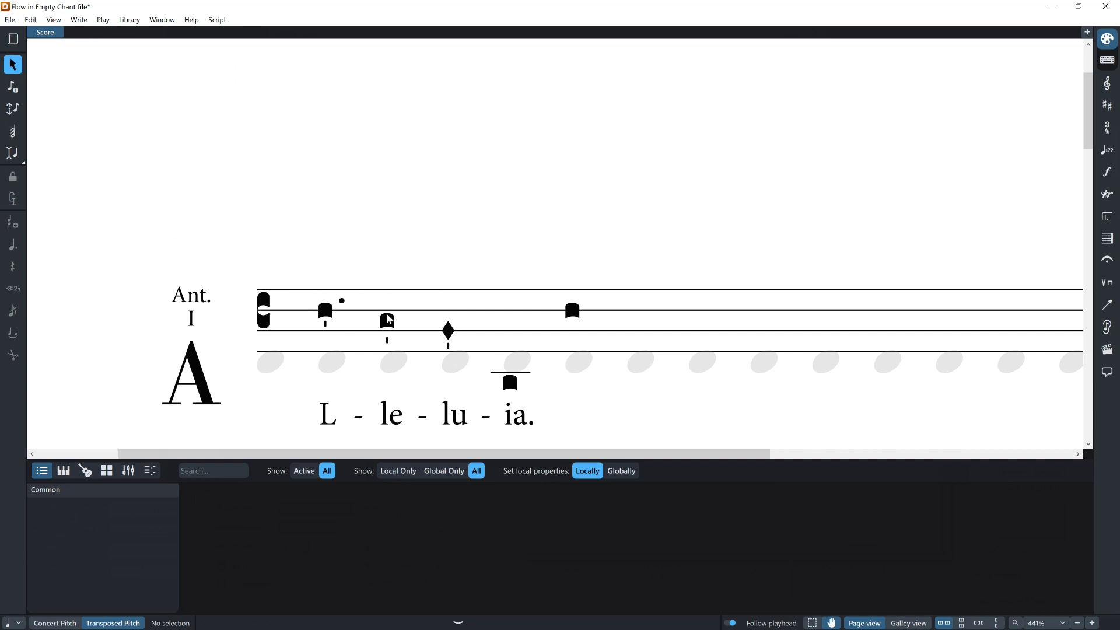
- Replace the neumes above "L", "le", "lu" and "ia." with stacked rising seconds, using the codes 1,12 through 4,12
click(329, 315)
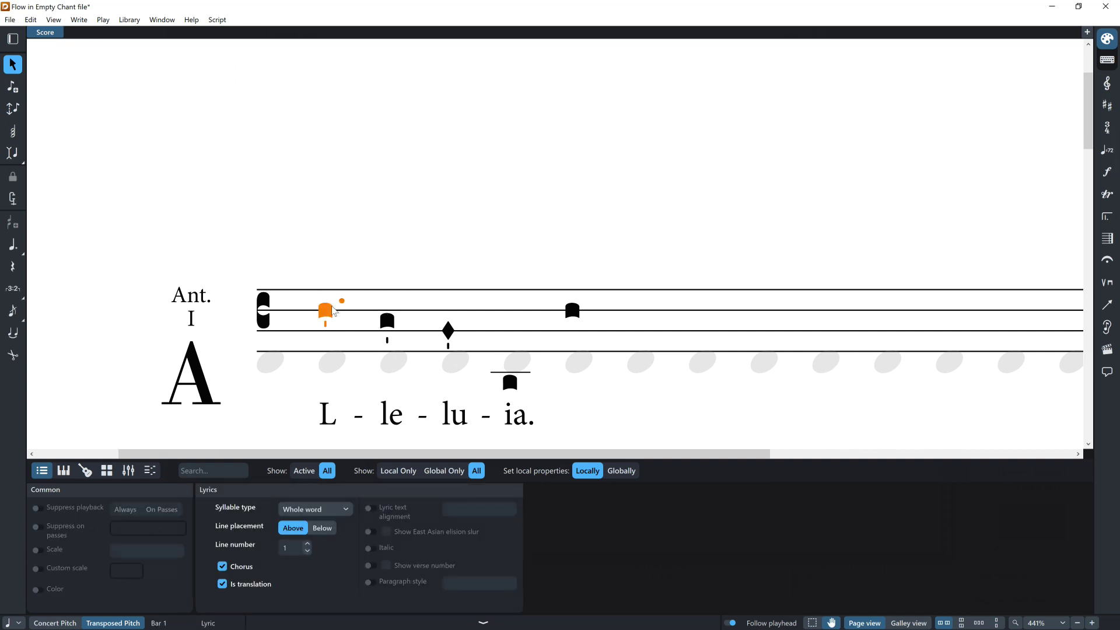
key(Return)
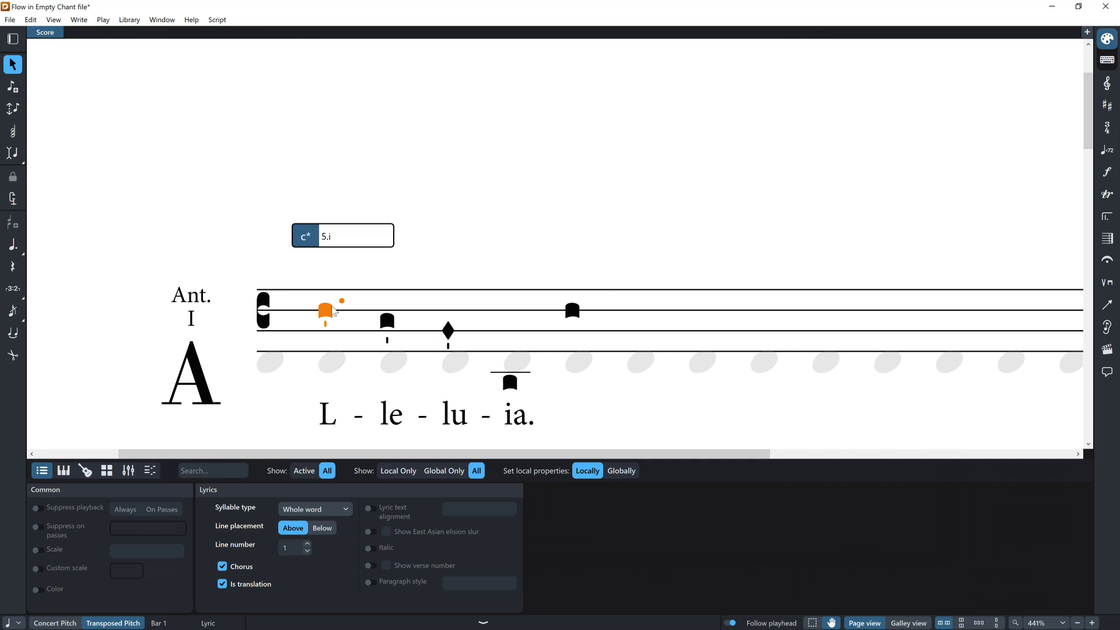
key(BackSpace)
key(BackSpace)
key(BackSpace)
text(1,12)
key(space)
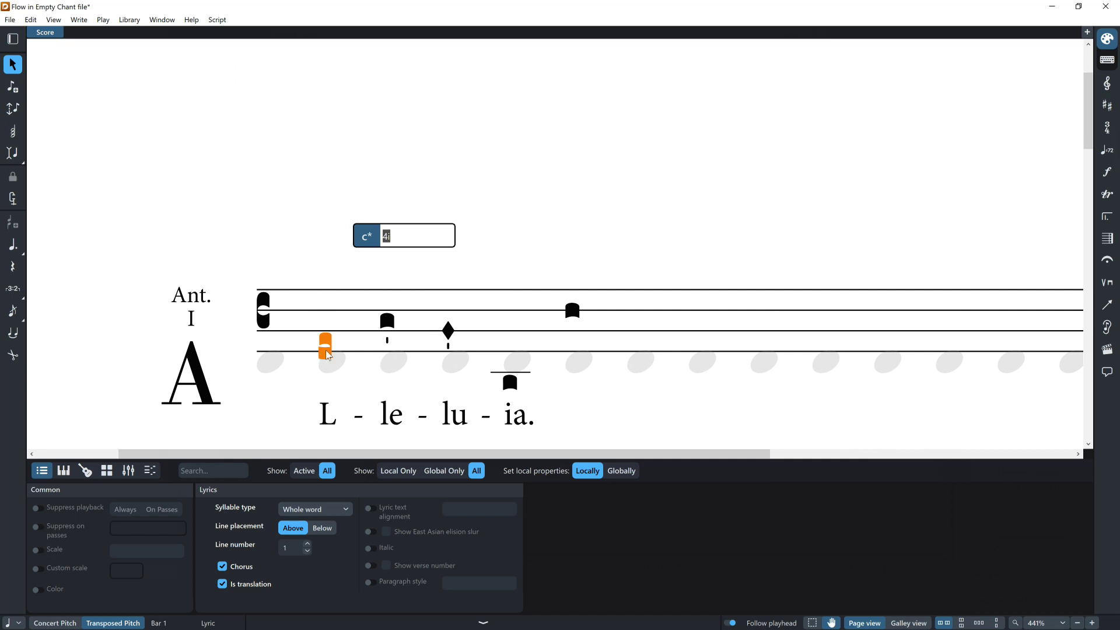
text(3di)
key(space)
text(3di)
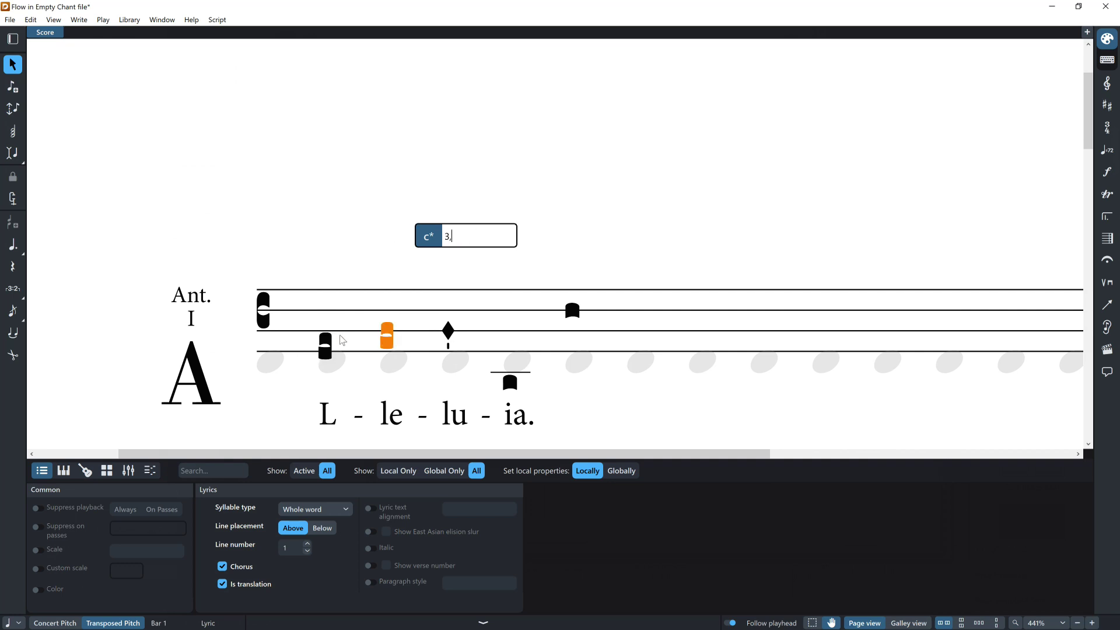
key(space)
text(4,5)
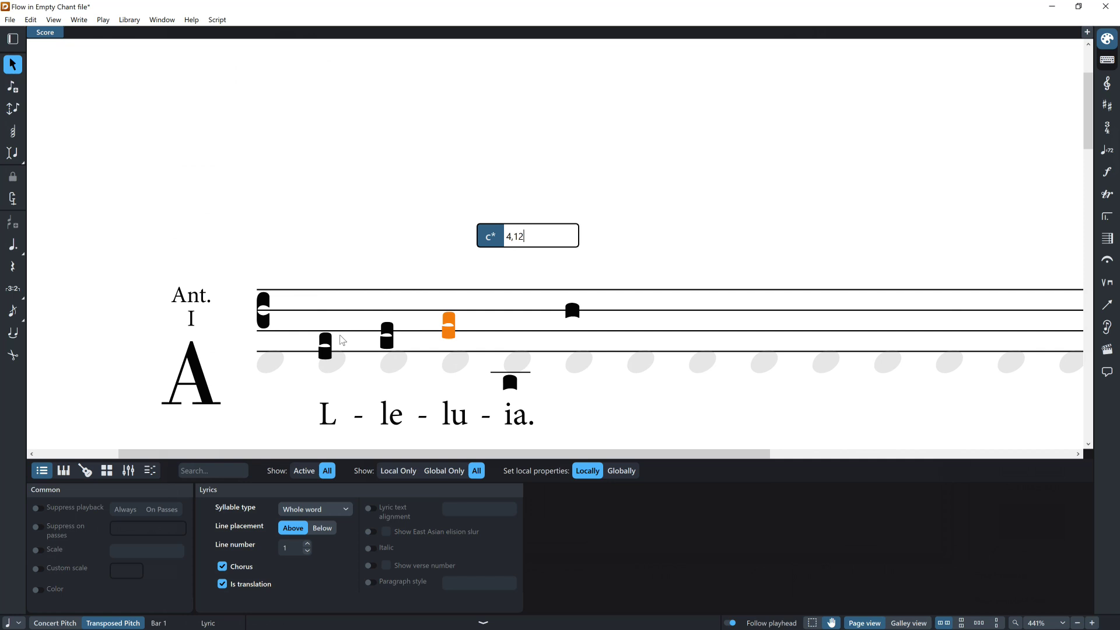
key(space)
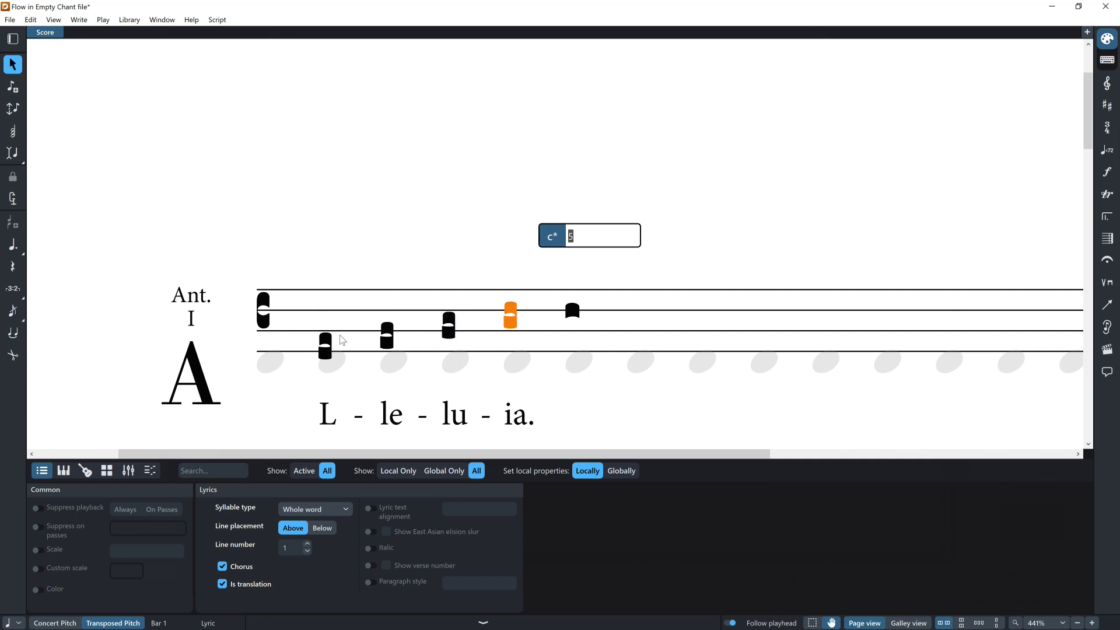
- Enter stacked rising seconds above the staff on the two positions after "ia." with the codes 8,12 and 9,12
text(k)
key(space)
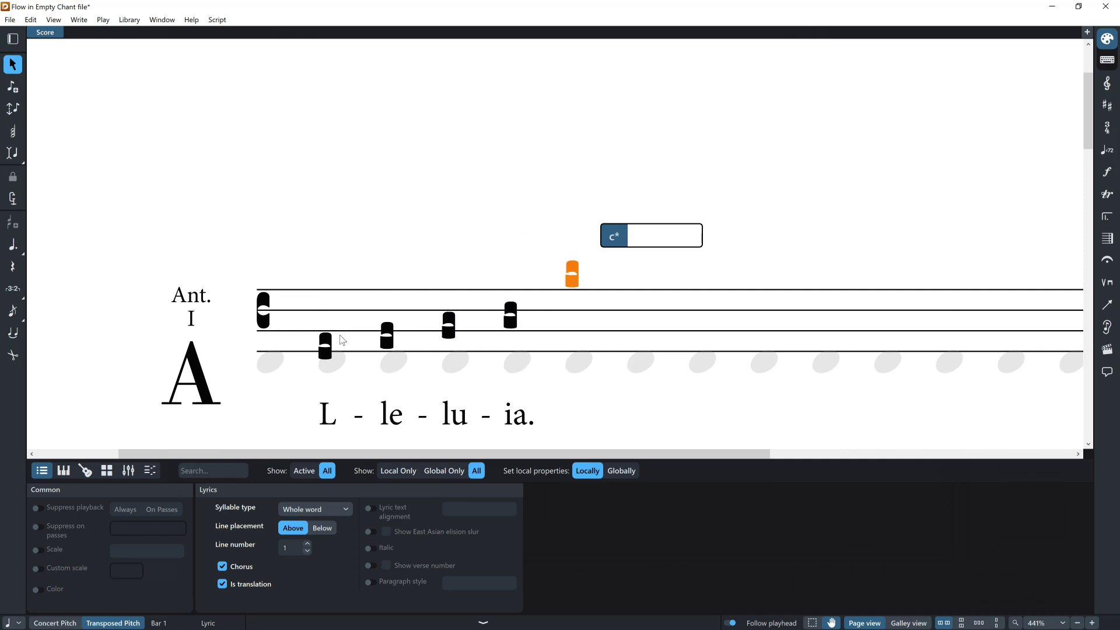
text(6)
key(space)
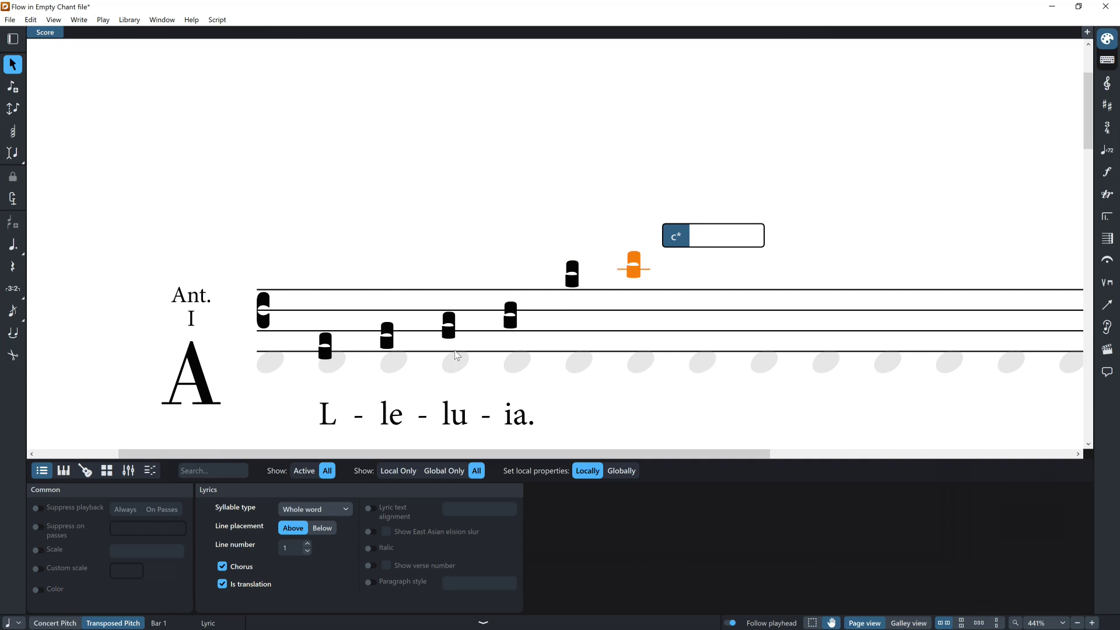
- Widen the stacked neume above "L" to a rising third with the code 1,13
key(Escape)
click(326, 341)
key(shift+c)
text(1,3)
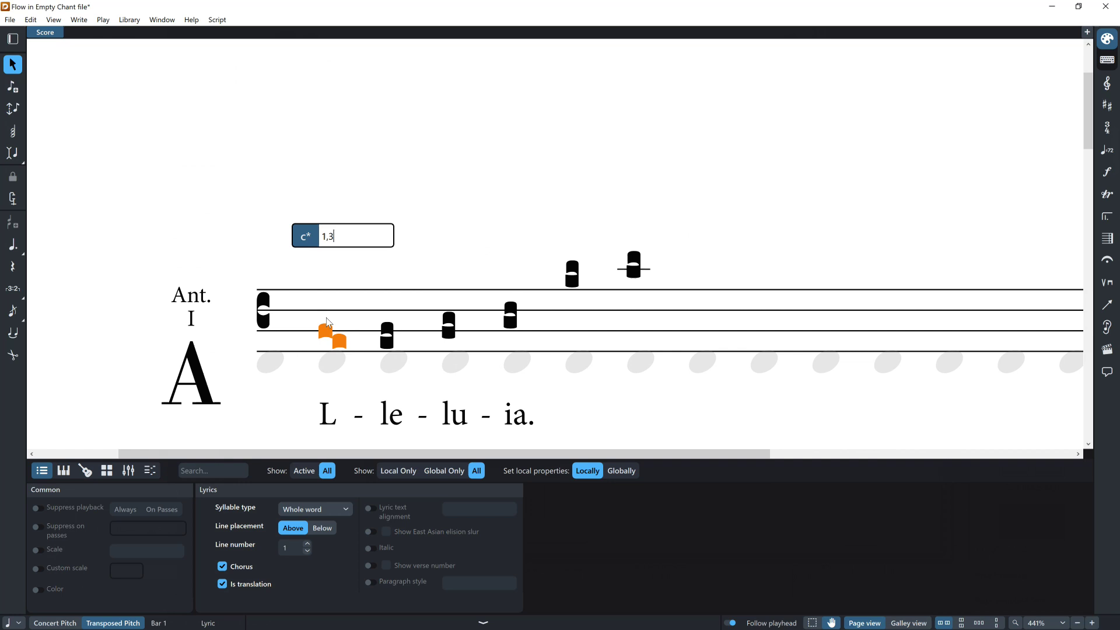
key(BackSpace)
text(13)
key(space)
- Change the neumes above "le" and "lu" to stacked rising thirds with the codes 2,13 and 3,13
text(2)
key(space)
text(13)
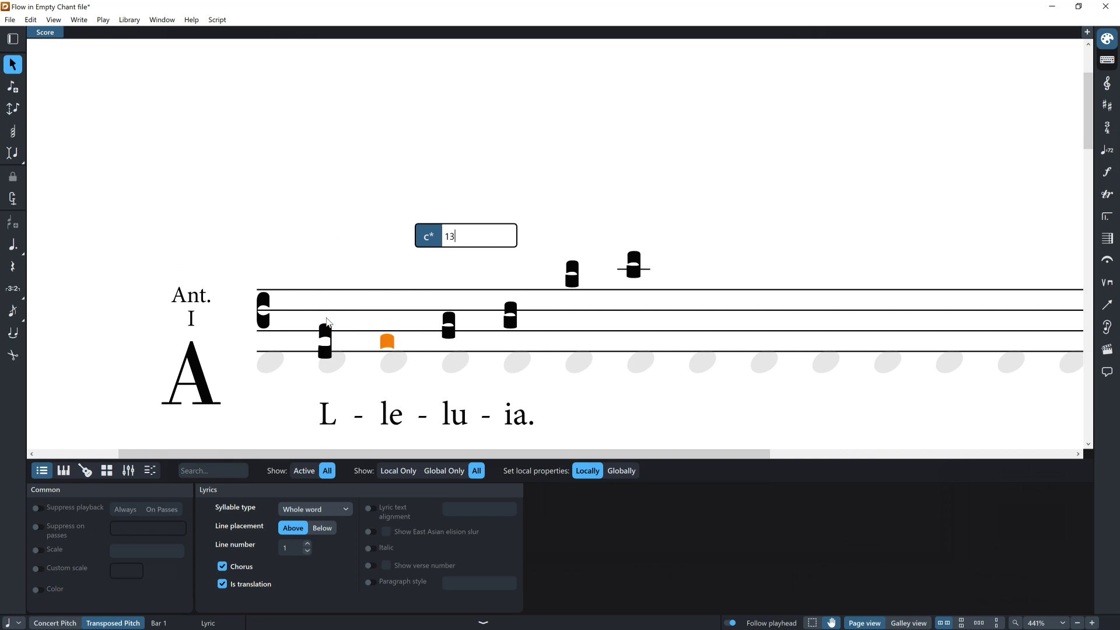
key(BackSpace)
key(BackSpace)
key(BackSpace)
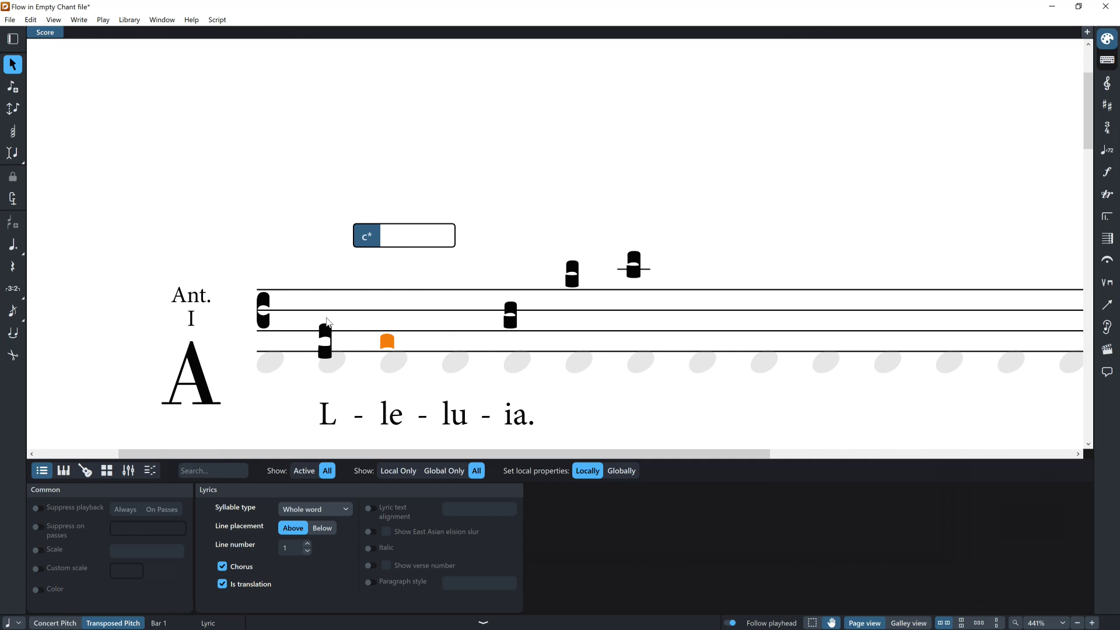
text(24)
key(space)
text(4,12)
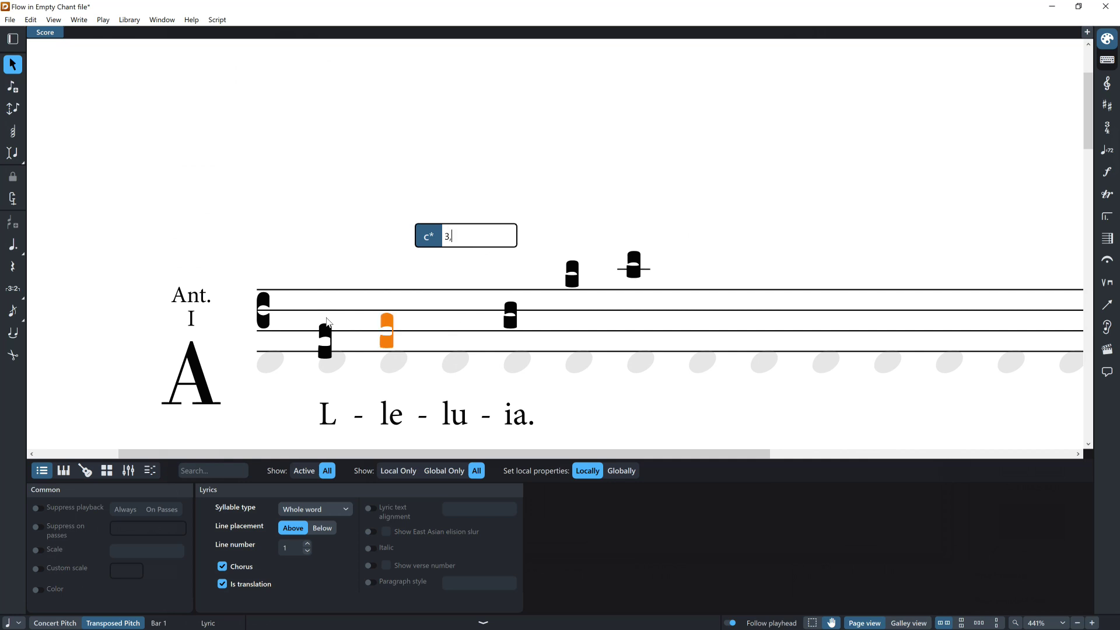
key(space)
- Change the neumes above "L", "le" and "lu" to descending two-note neumes with the codes 1,21, 2,21 and 3,21
click(329, 331)
text(1,)
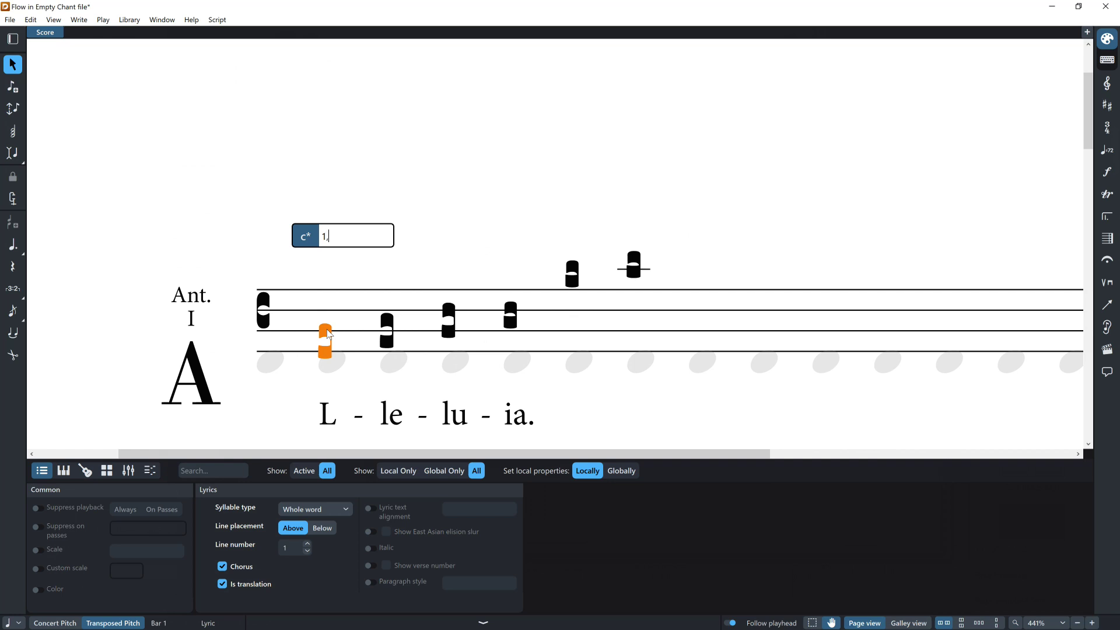
text(21)
key(space)
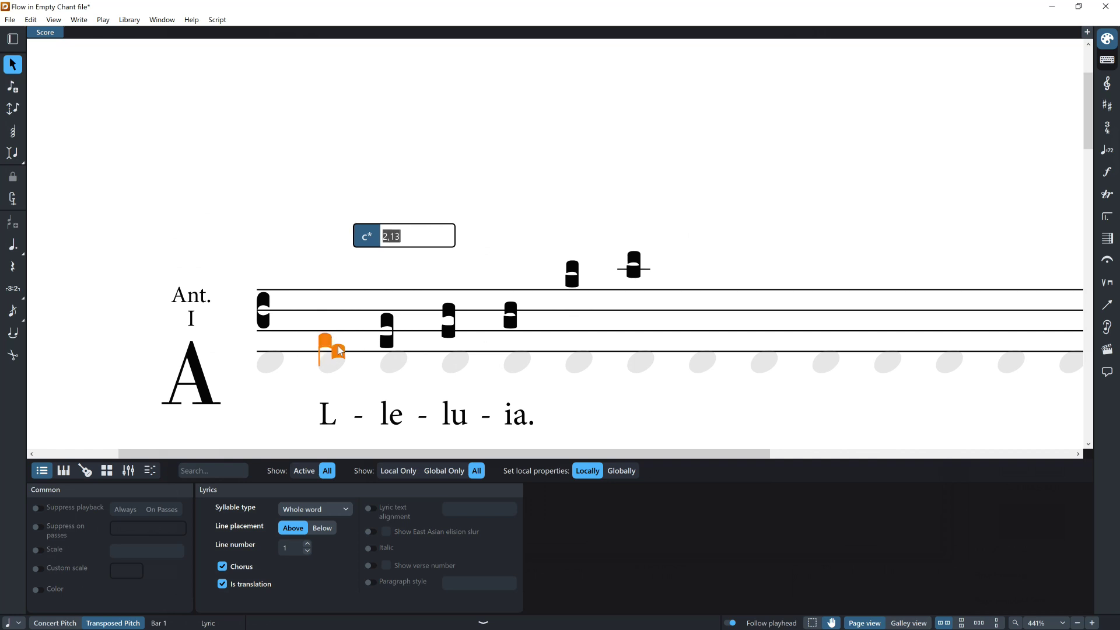
text(3,13)
key(space)
text(4,12)
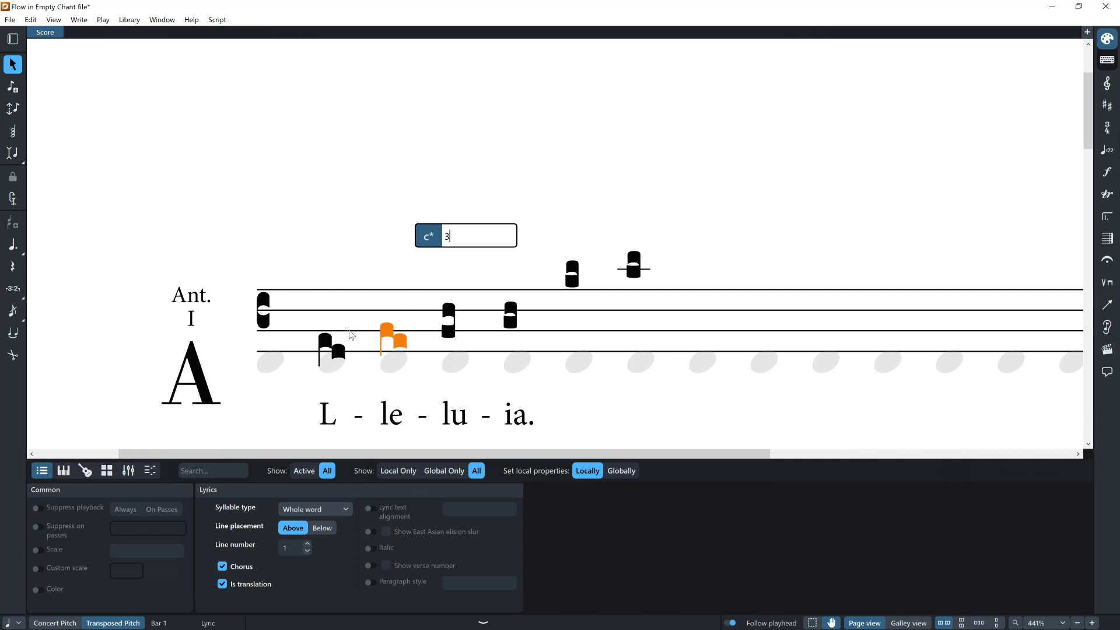
key(space)
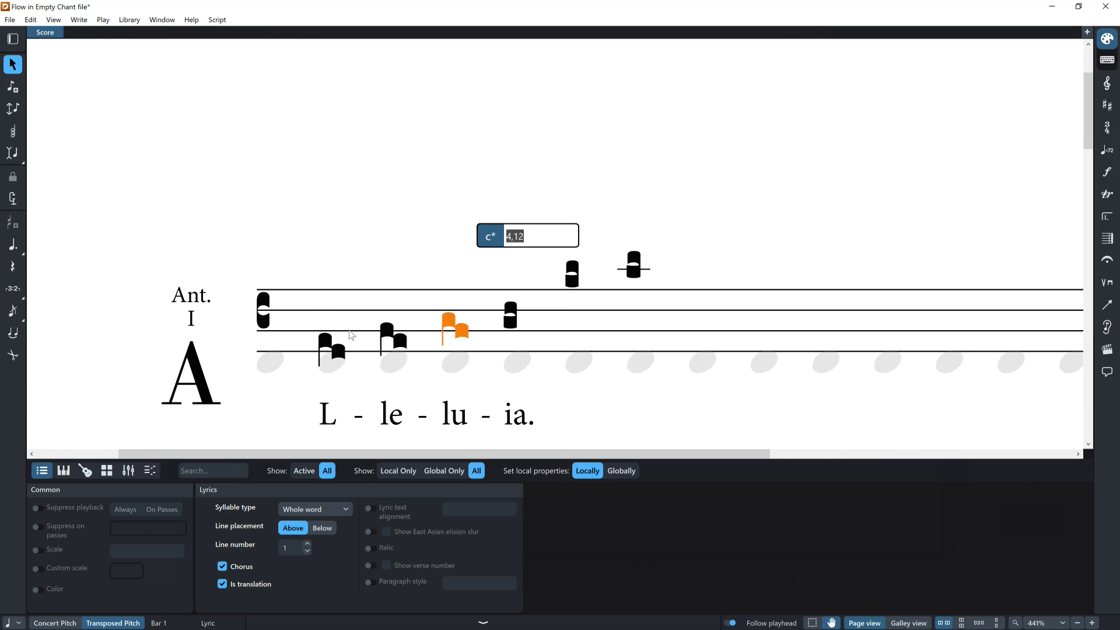
- Change the neume above "ia." to a descending third with the code 4,31, and the following neume to a descending fourth
text(4)
text(,12)
key(space)
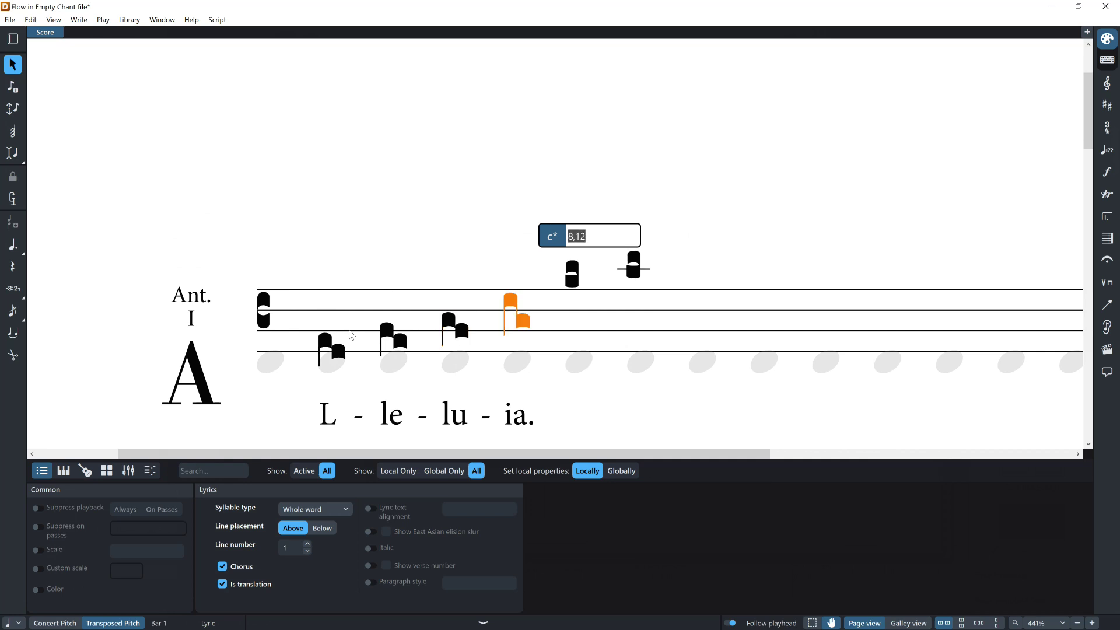
text(9,12)
key(space)
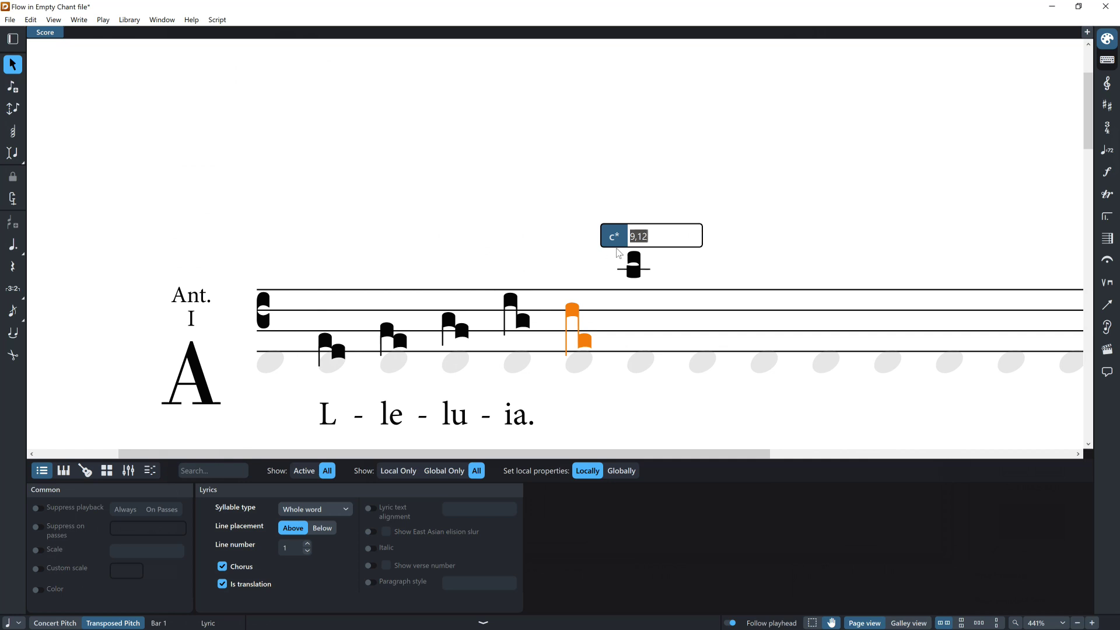
- Change the neume above "L" to a three-note up-and-down neume with the code 1,121
click(328, 339)
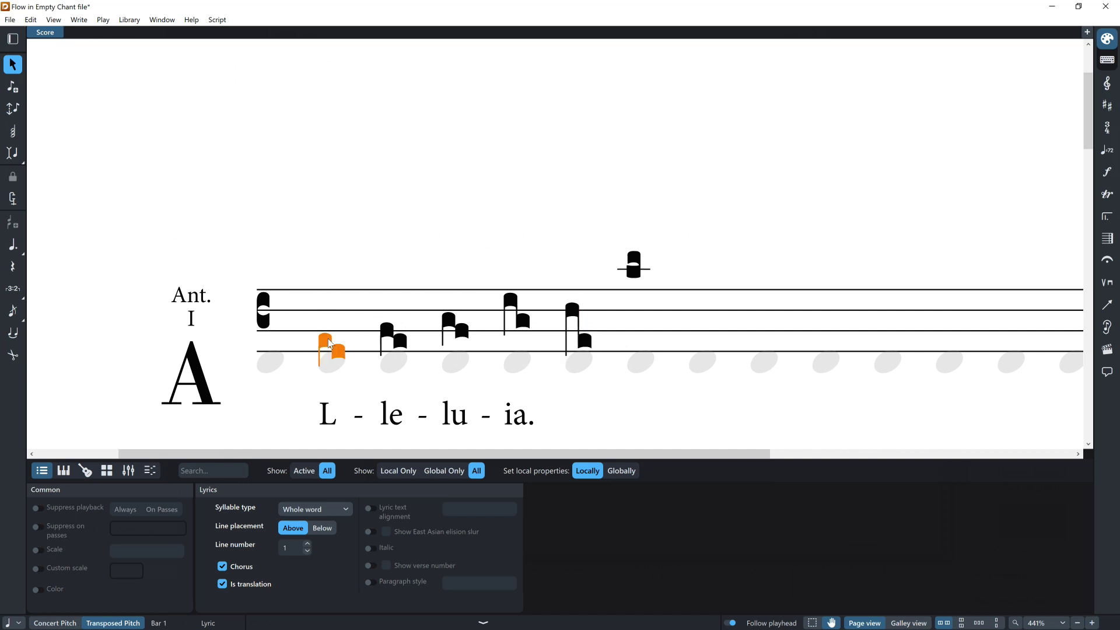
key(Return)
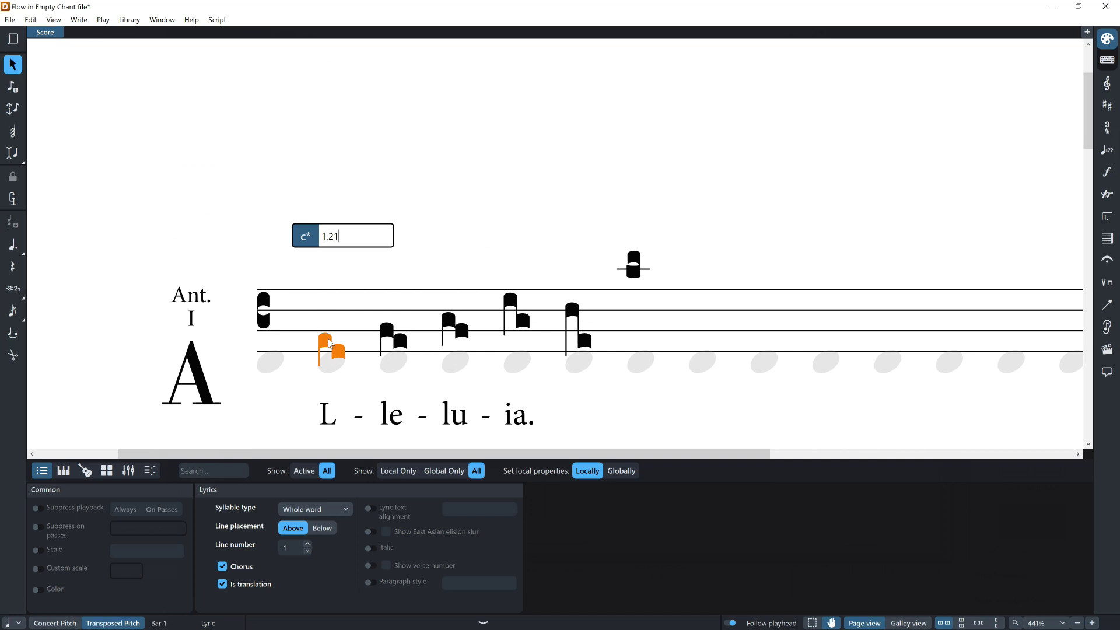
key(BackSpace)
key(BackSpace)
text(121)
key(space)
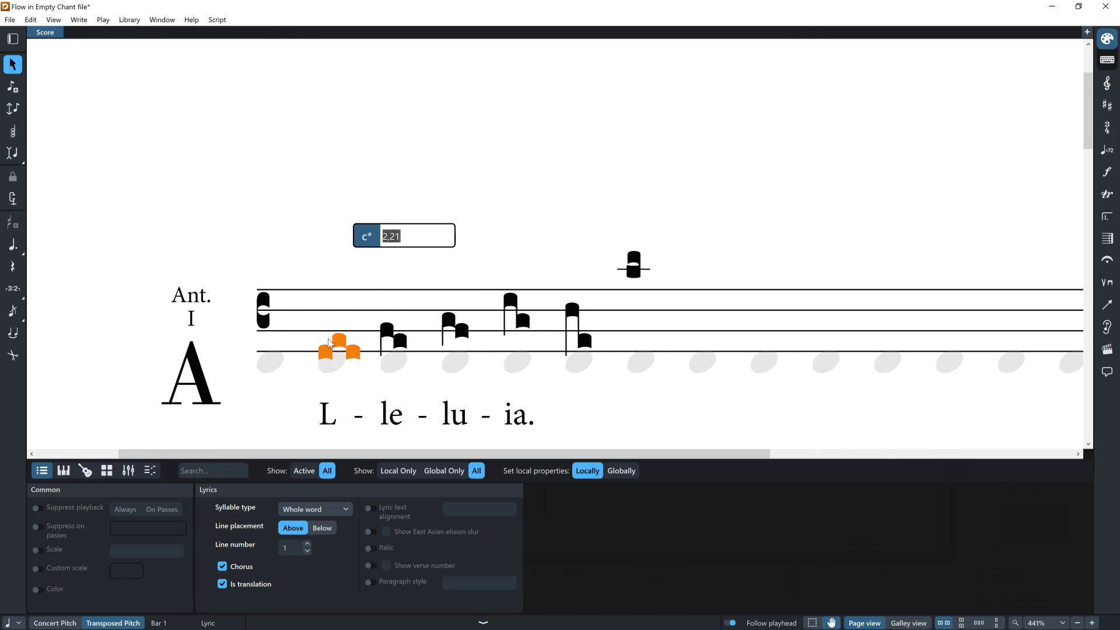
- Change the neume above "le" to the slanted three-note shape 2,212 and the one above "lu" to a three-note neume with the pattern 231
text(2,212)
key(space)
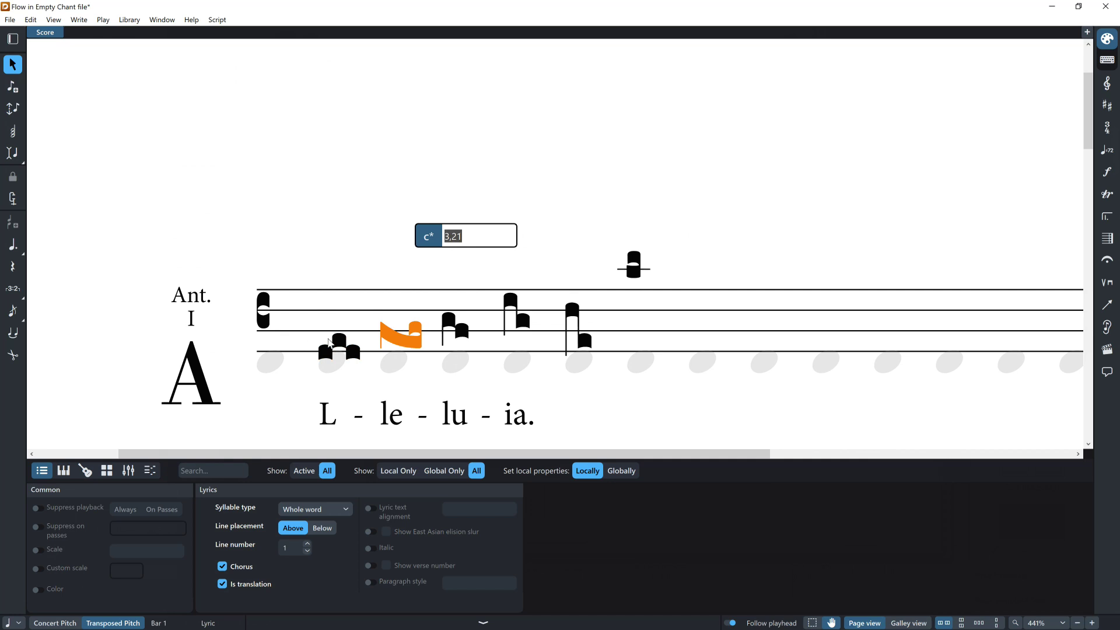
text(3,231)
key(space)
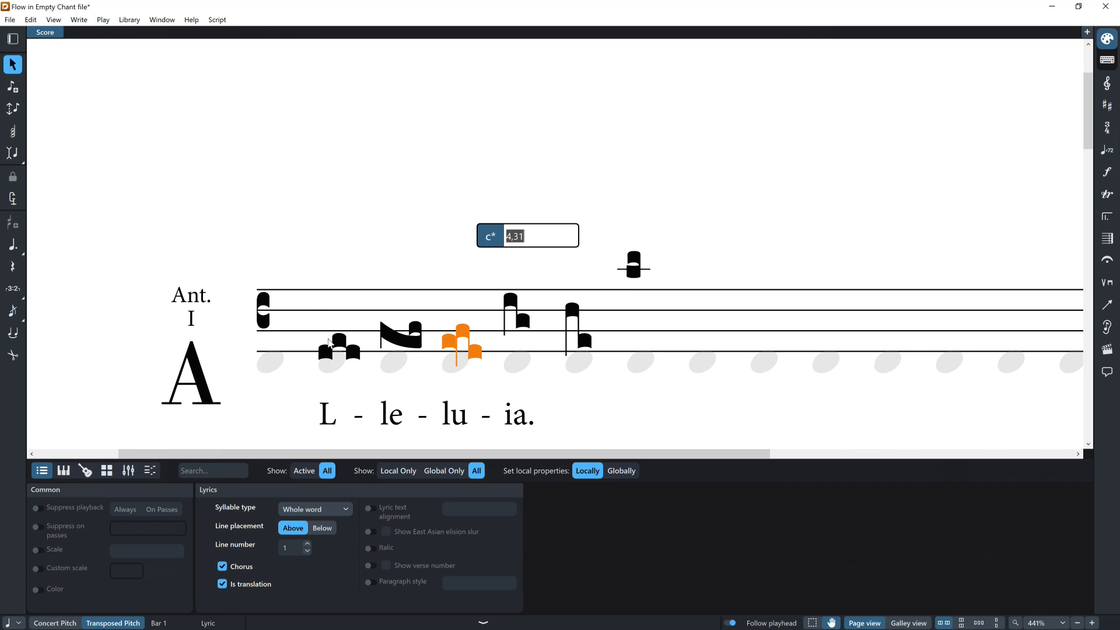
key(Escape)
key(Escape)
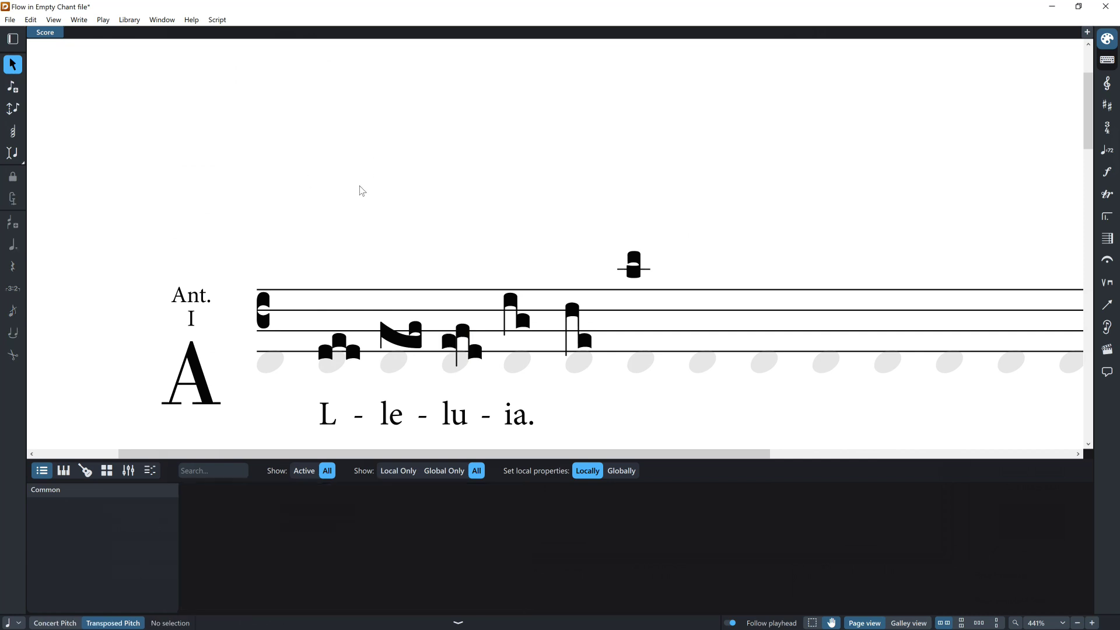
- Undo the three-note neume changes above "le" and "lu"
key(ctrl+z)
key(ctrl+z)
key(ctrl+z)
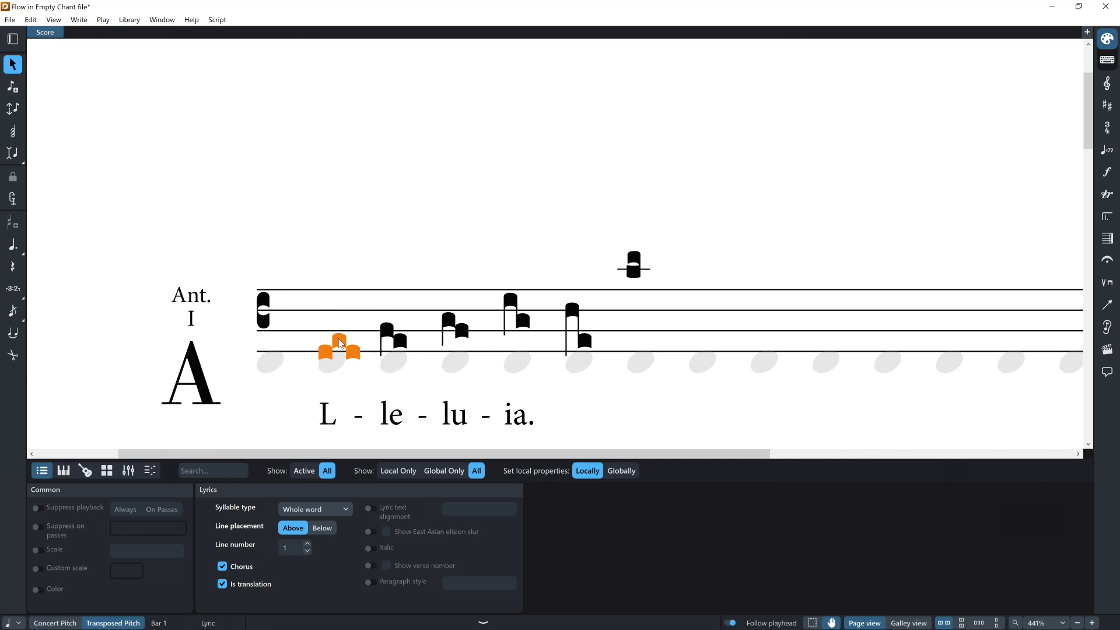
- Set the neume above "L" to the stacked pair 1,12 and the one above "le" to its quilisma version 1,1q2
key(Return)
key(BackSpace)
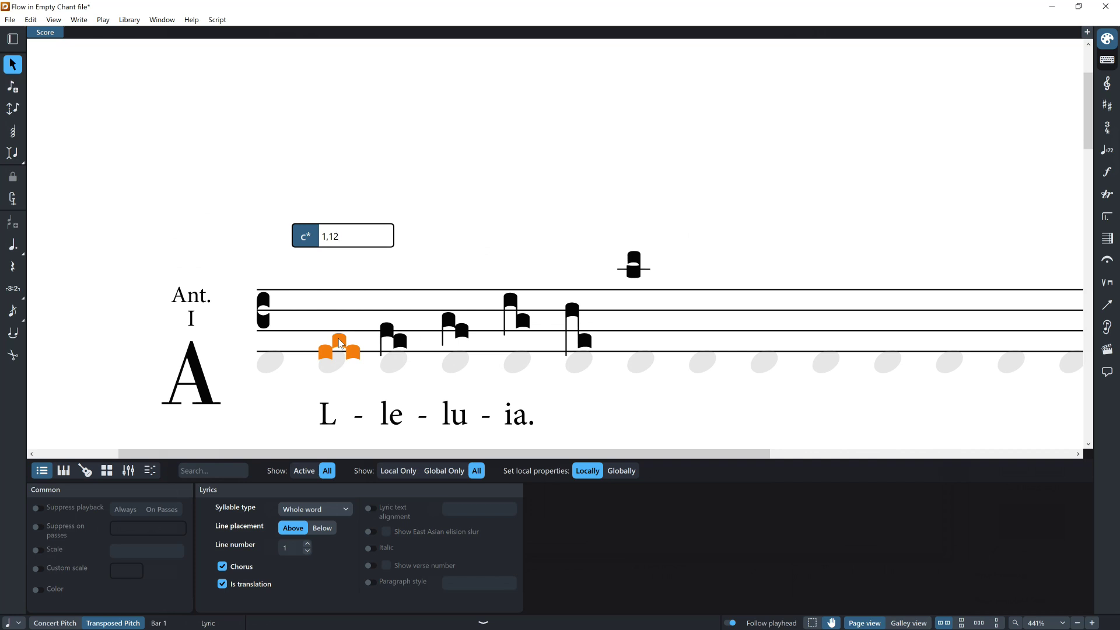
key(space)
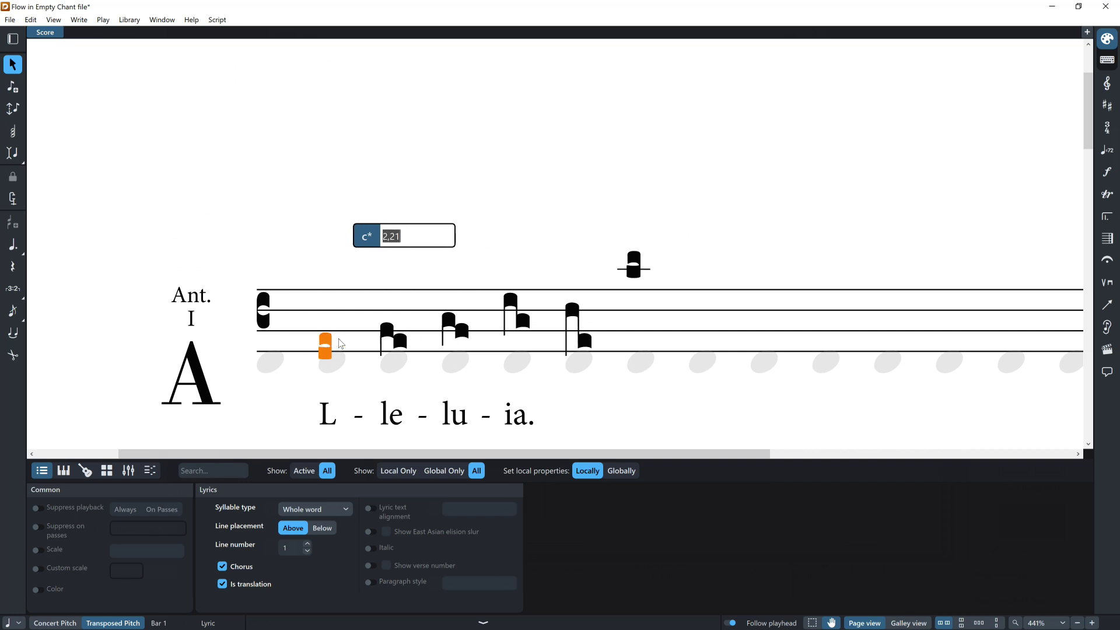
text(1,1q2)
key(space)
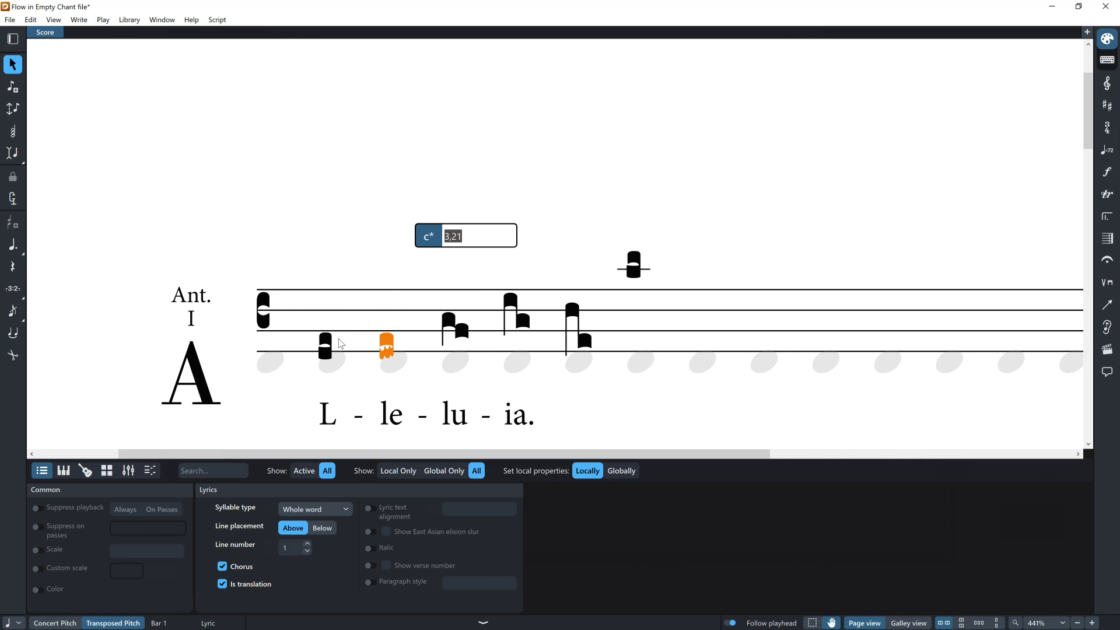
- Replace the neume above "lu" with a single quilisma note using the code 3q
text(3)
key(Return)
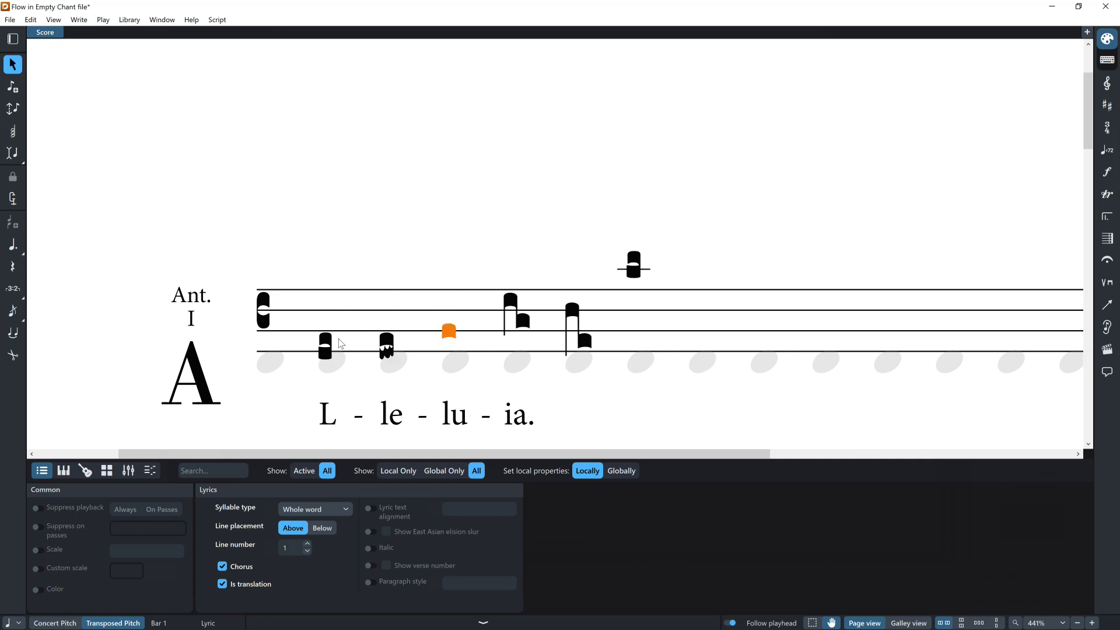
key(Return)
text(q)
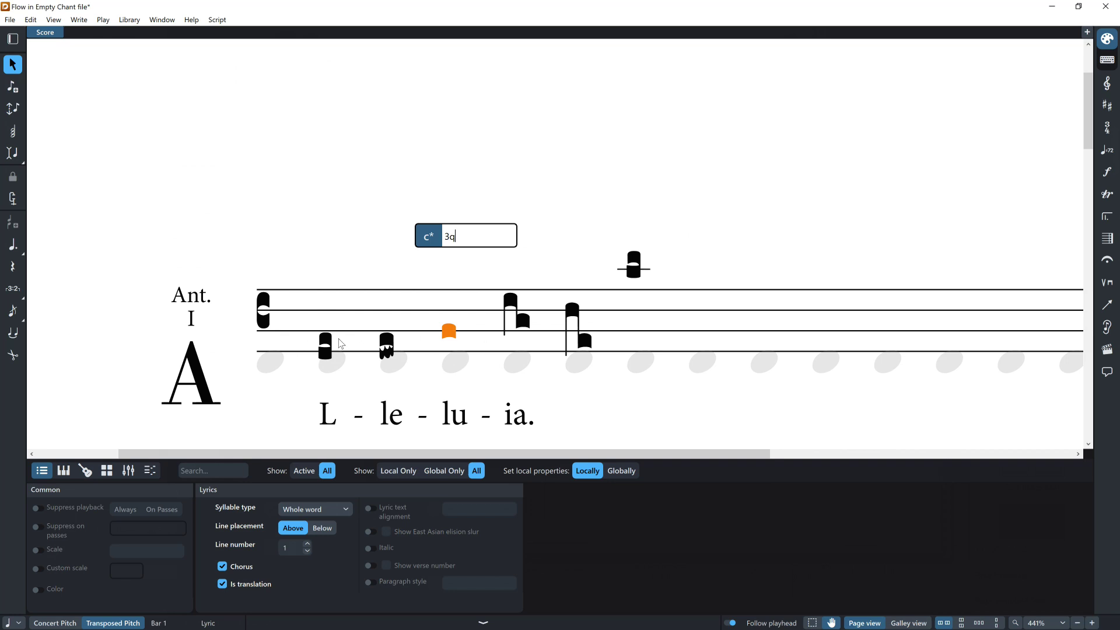
key(space)
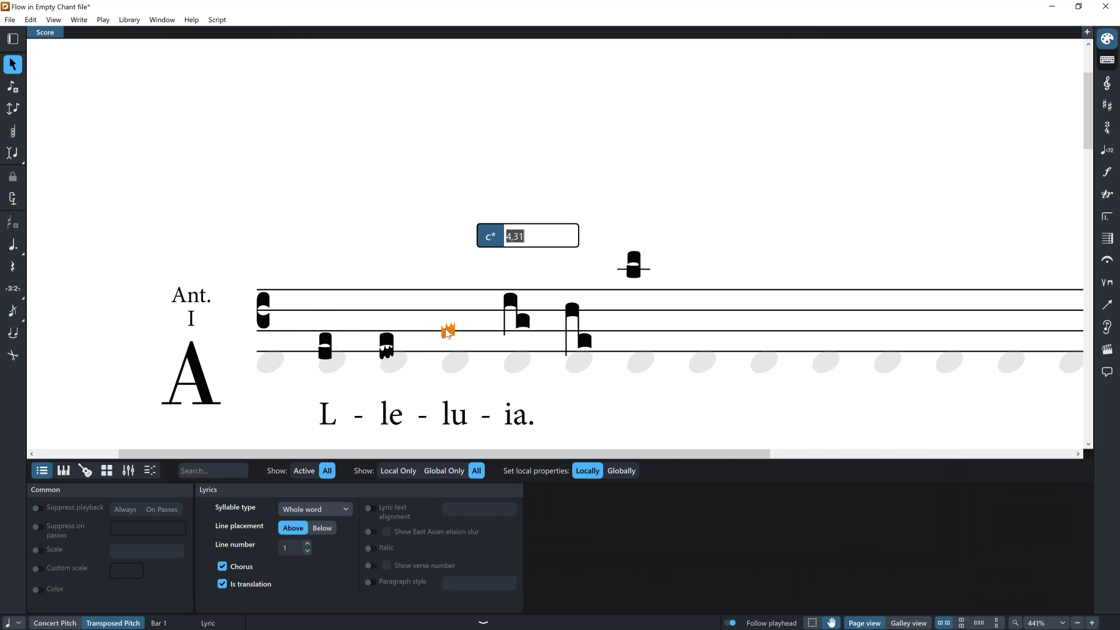
- Keep the neume above "L" at 1,12 and set the one above "le" to its liquescent version 1,12l
key(Escape)
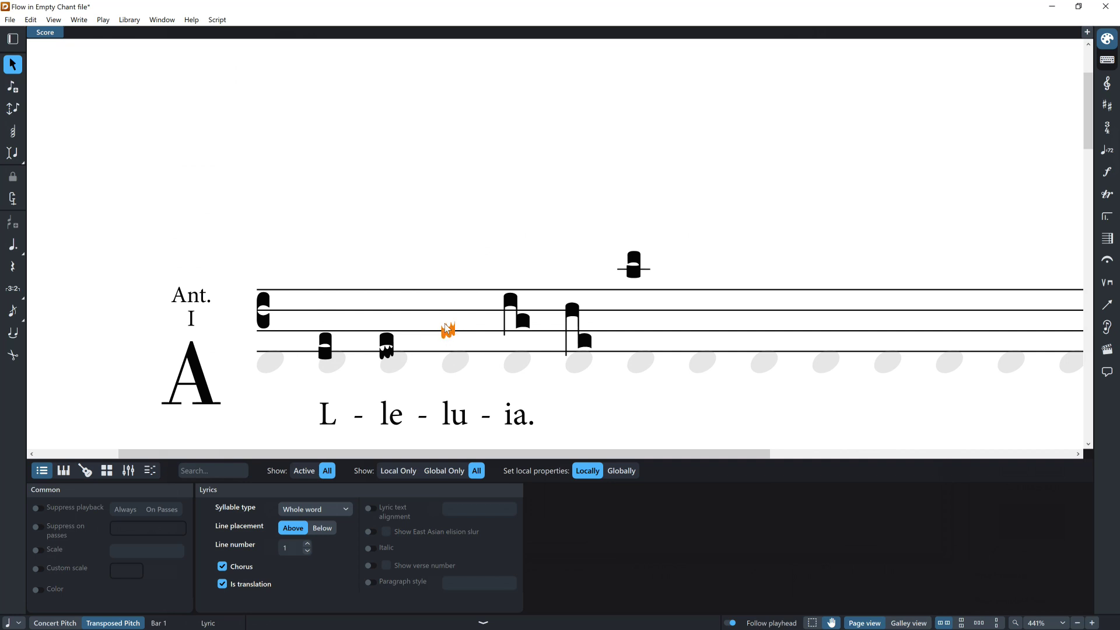
click(325, 346)
key(Return)
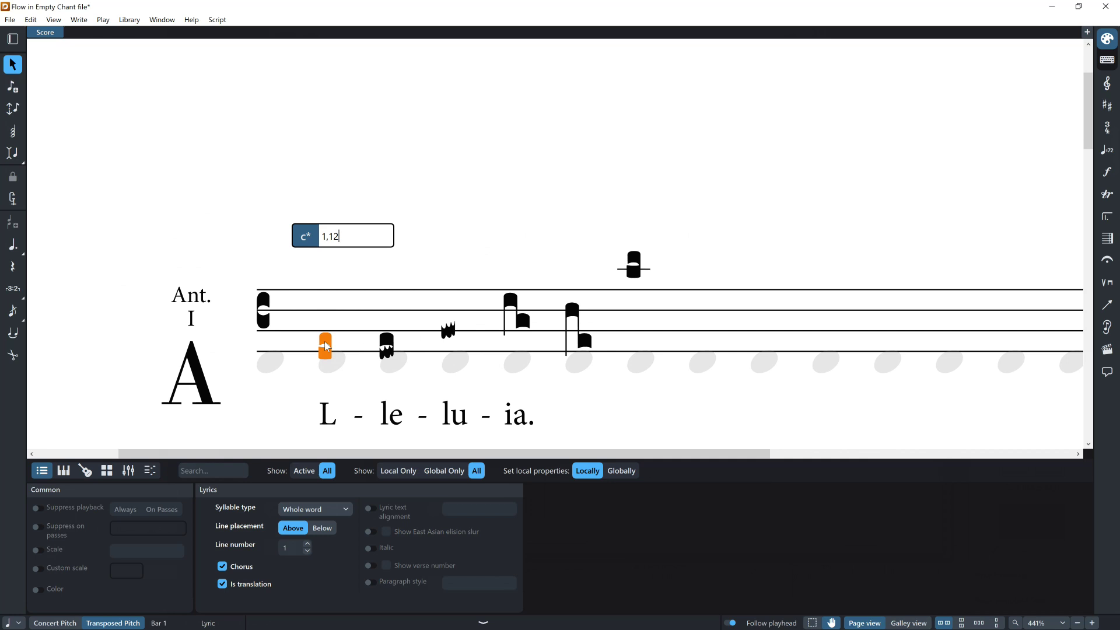
key(space)
text(1,12)
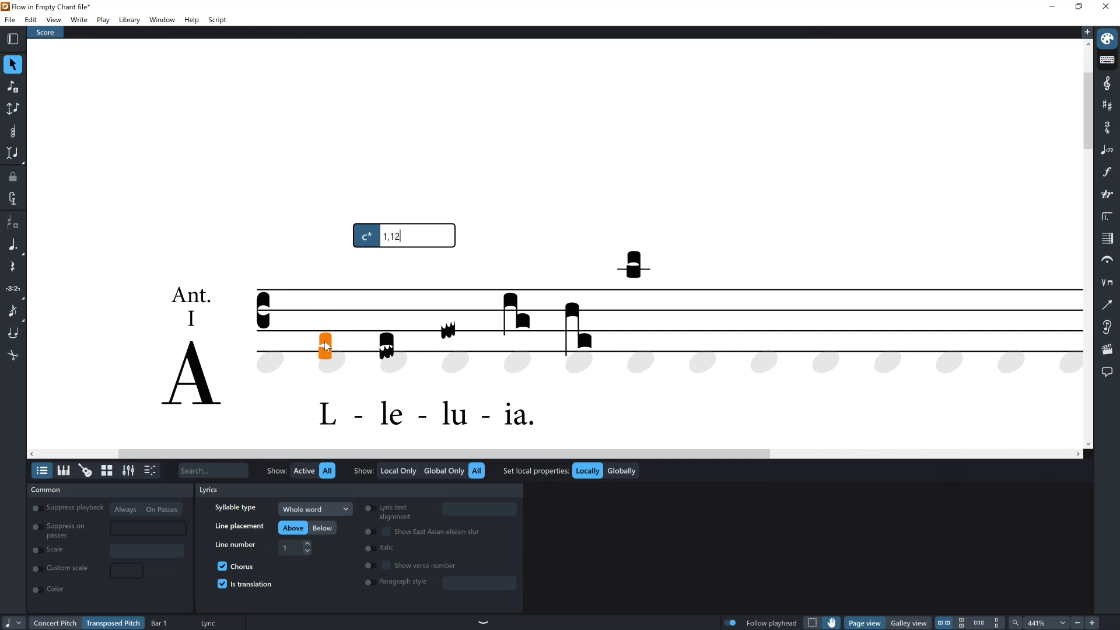
key(space)
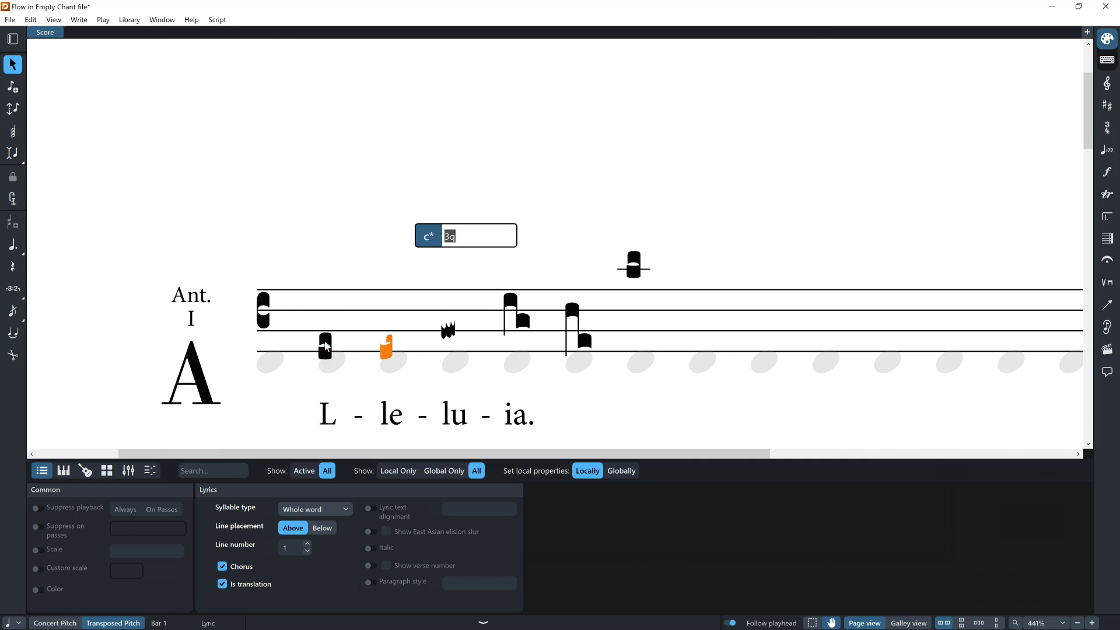
- Set the neume above "lu" to the descending pair 1,31 and the one above "ia" to its liquescent version 1,31l
text(1,31)
key(space)
text(1,31)
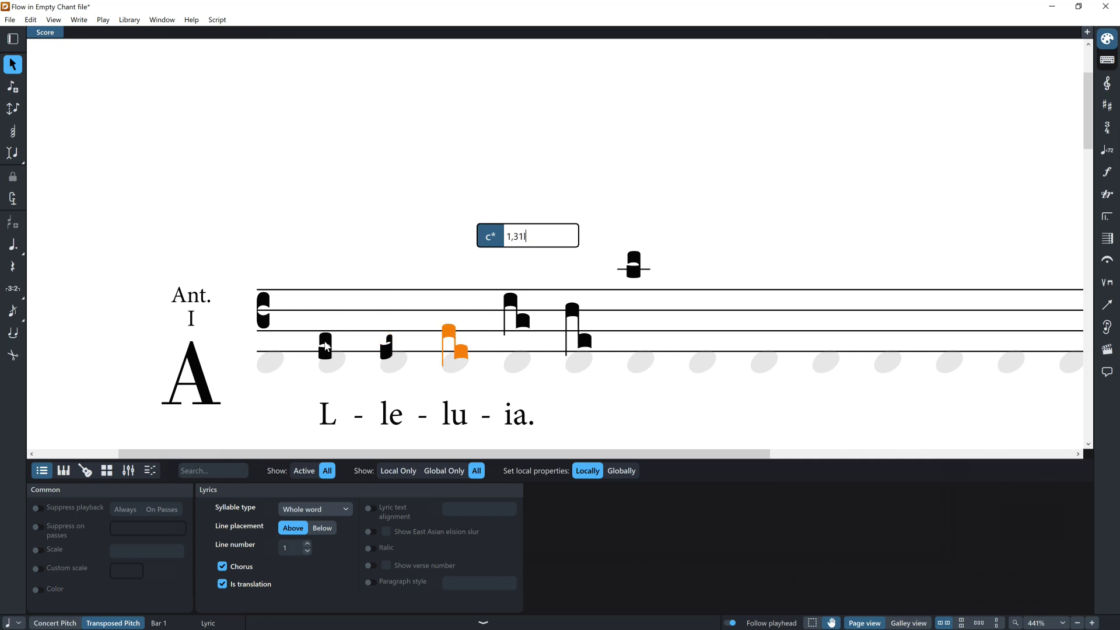
key(space)
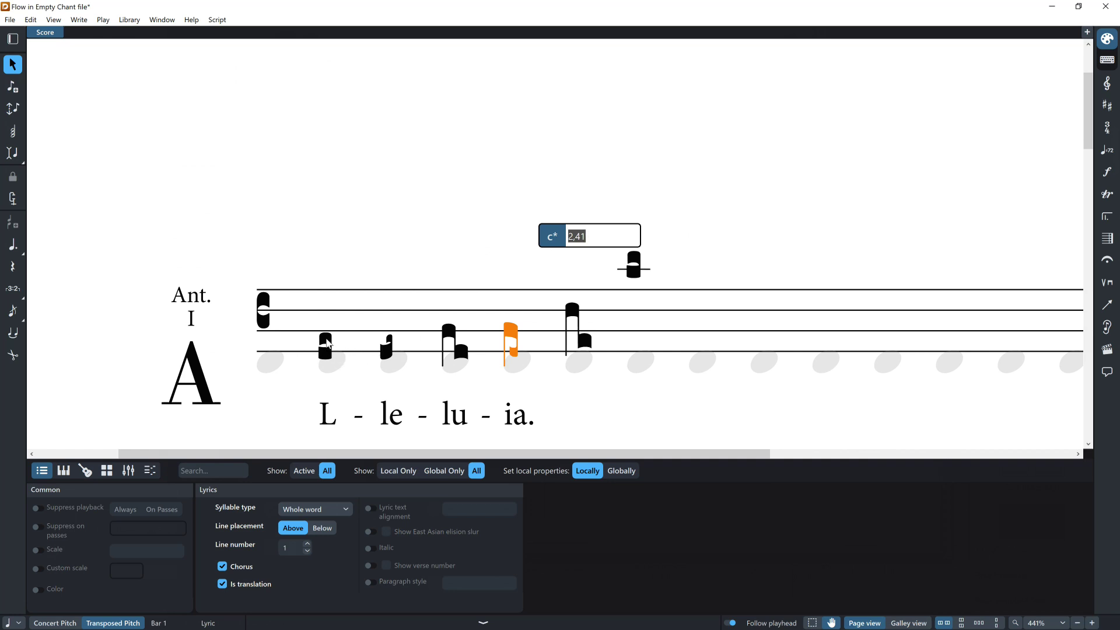
- Widen the stacked pairs by setting the neume above "L" to 1,13 and the one above "le" to 1,14
click(325, 344)
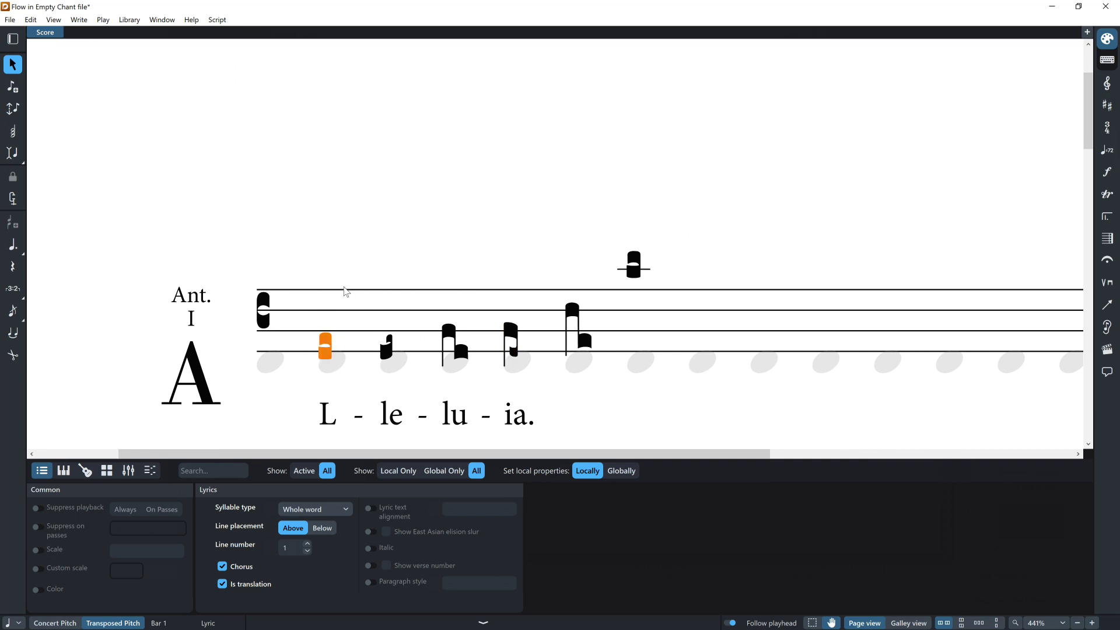
key(Return)
key(BackSpace)
text(3)
key(space)
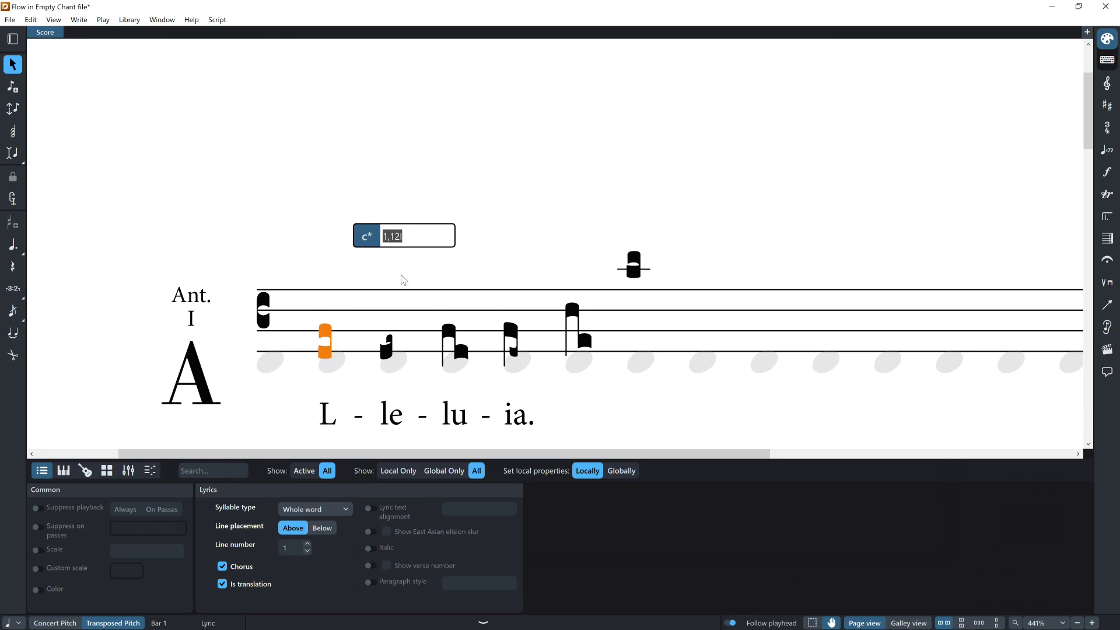
key(BackSpace)
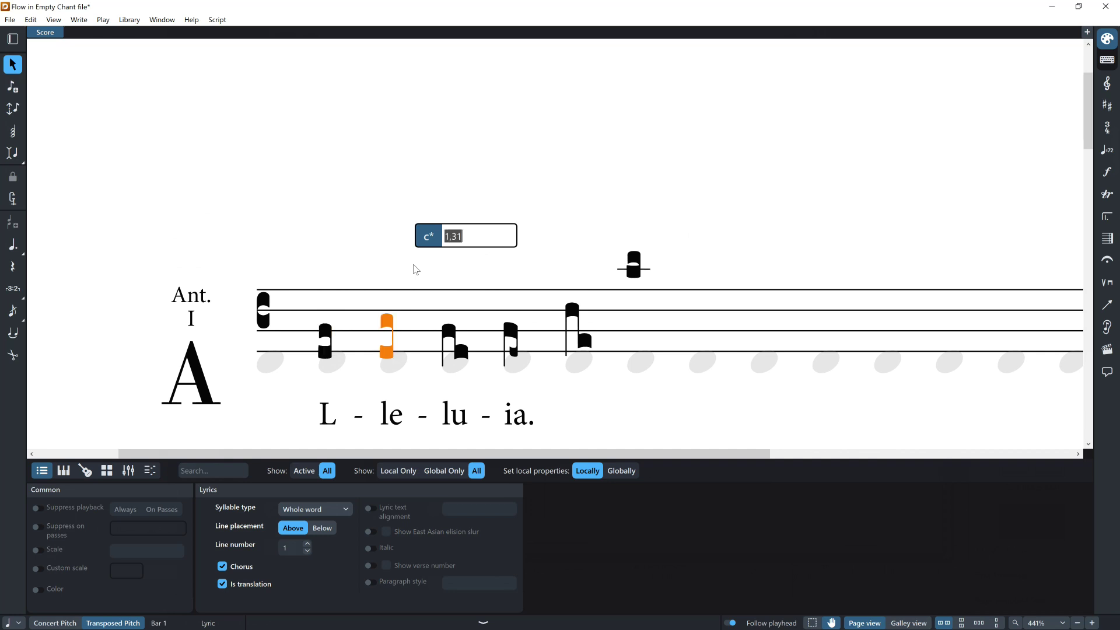
- Add a dot beside the upper note of the neume above "le" using the code 1,14/.4
click(394, 320)
key(Return)
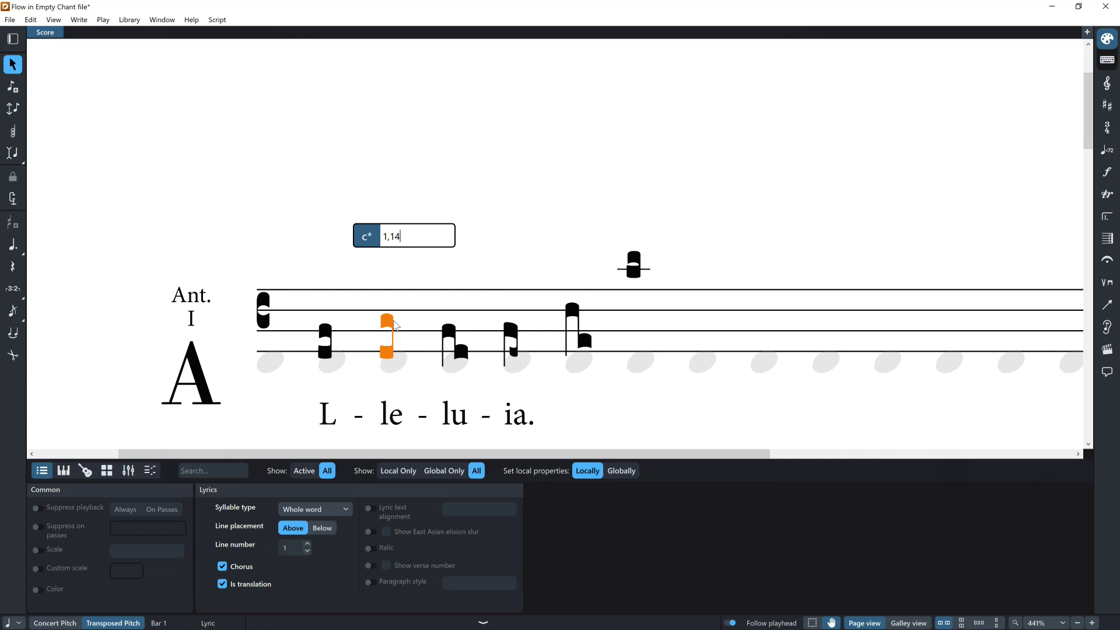
text(/)
text(4)
key(space)
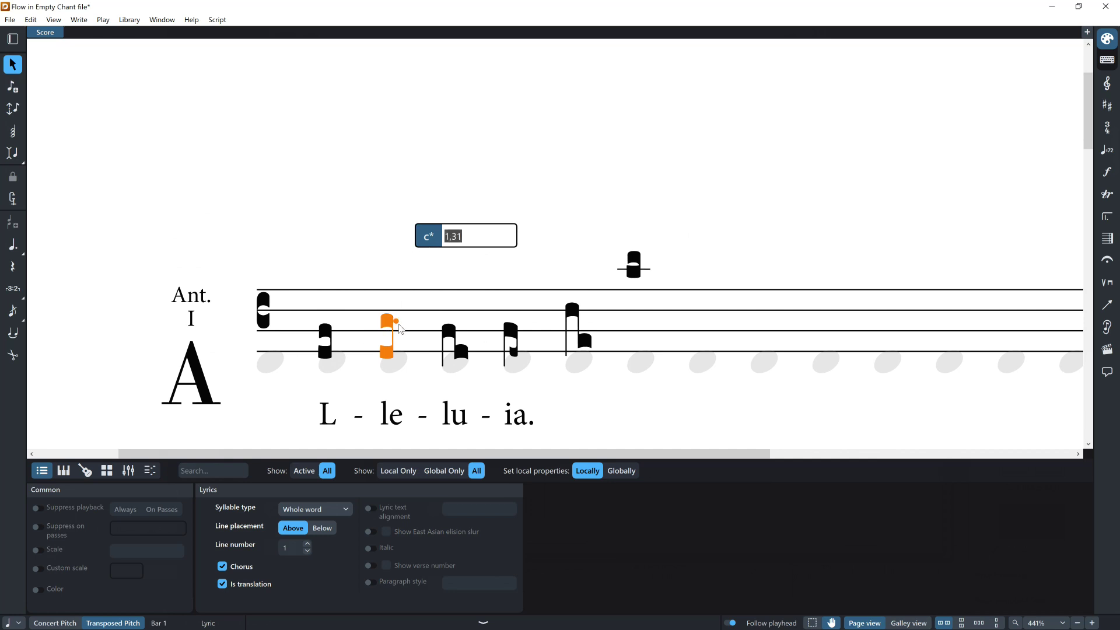
key(Escape)
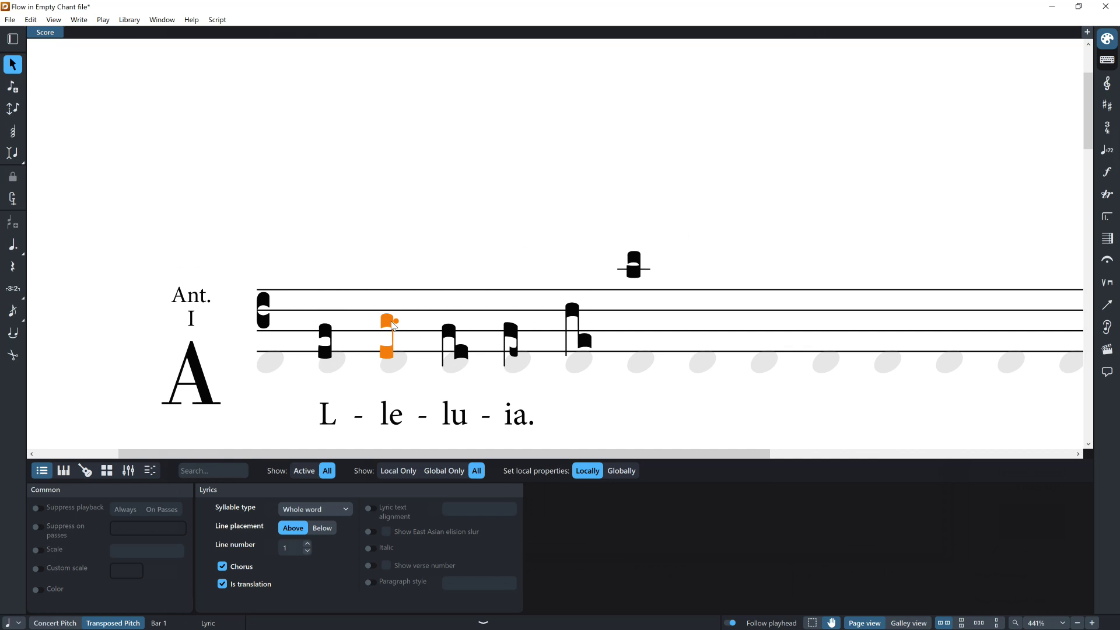
- Space the dot farther from the neume above "le" by adding a second slash to its code
double_click(392, 320)
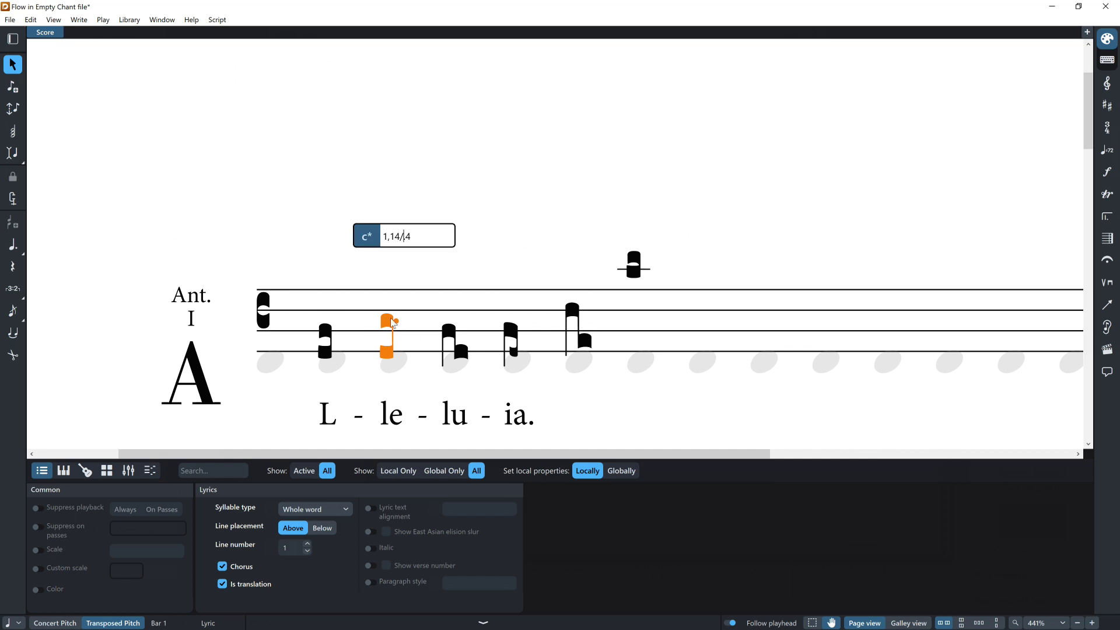
text(/)
key(Return)
click(412, 169)
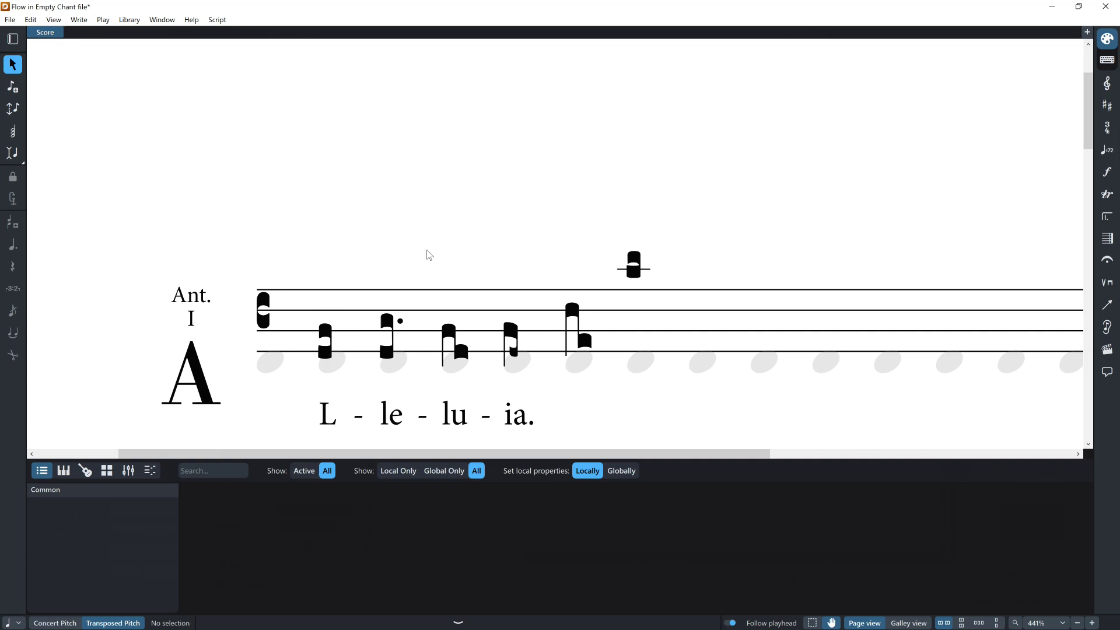
- Replace the neume above "lu" with the ascending stacked pair 2,13
click(451, 331)
key(Return)
key(BackSpace)
key(BackSpace)
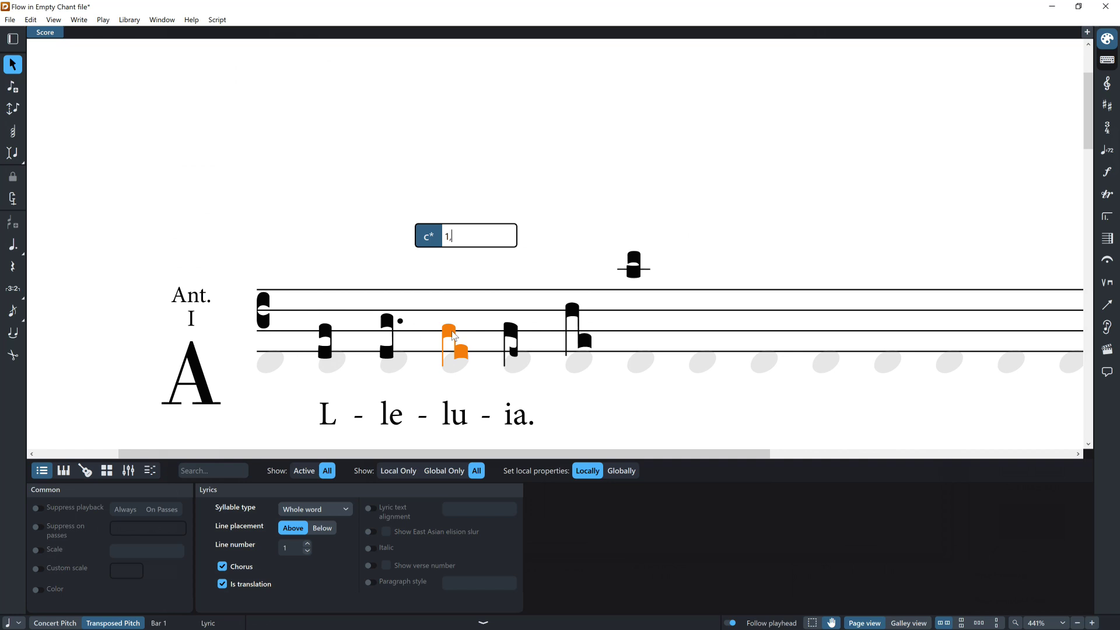
text(1,31)
key(Return)
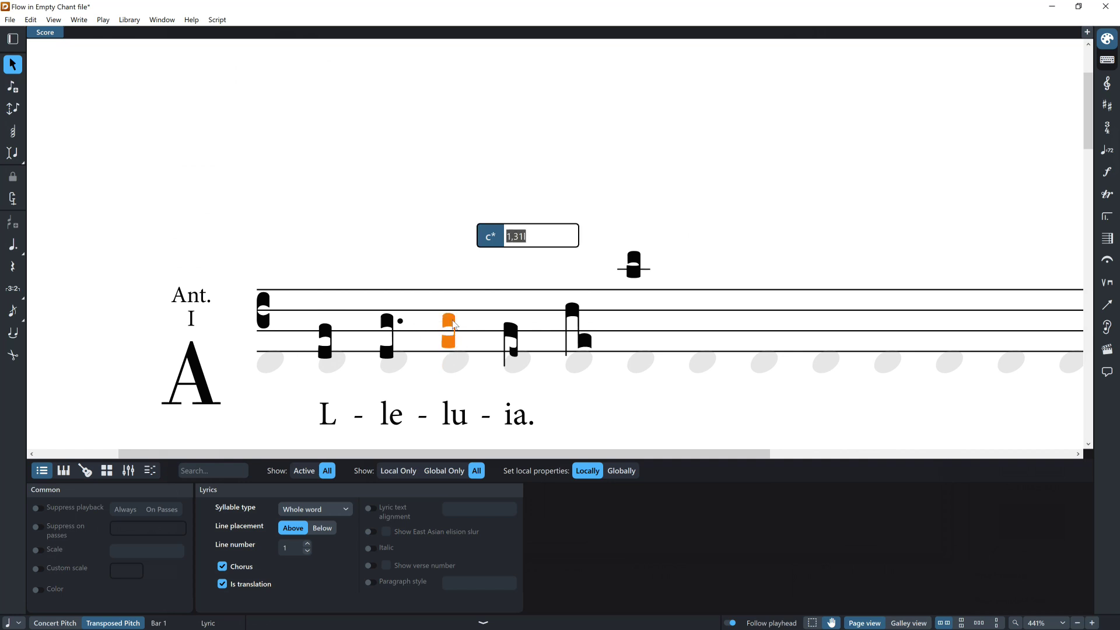
key(Escape)
- Extend the code of the 2,13 neume above "lu" with a dot beside each of its two notes
key(Return)
text(/)
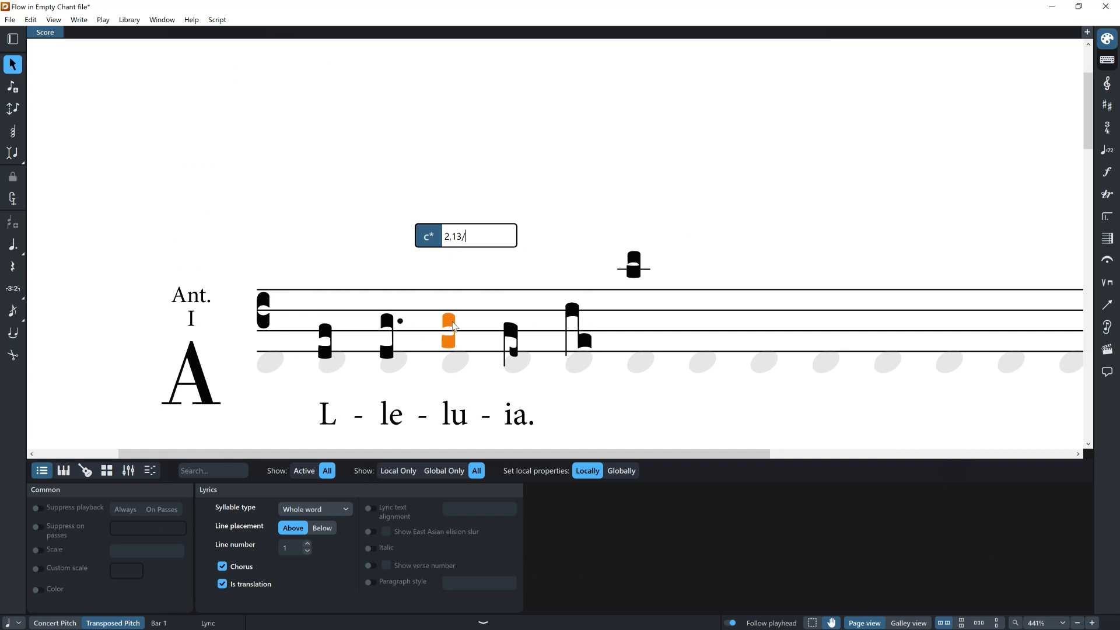
text(s.2.4)
key(Return)
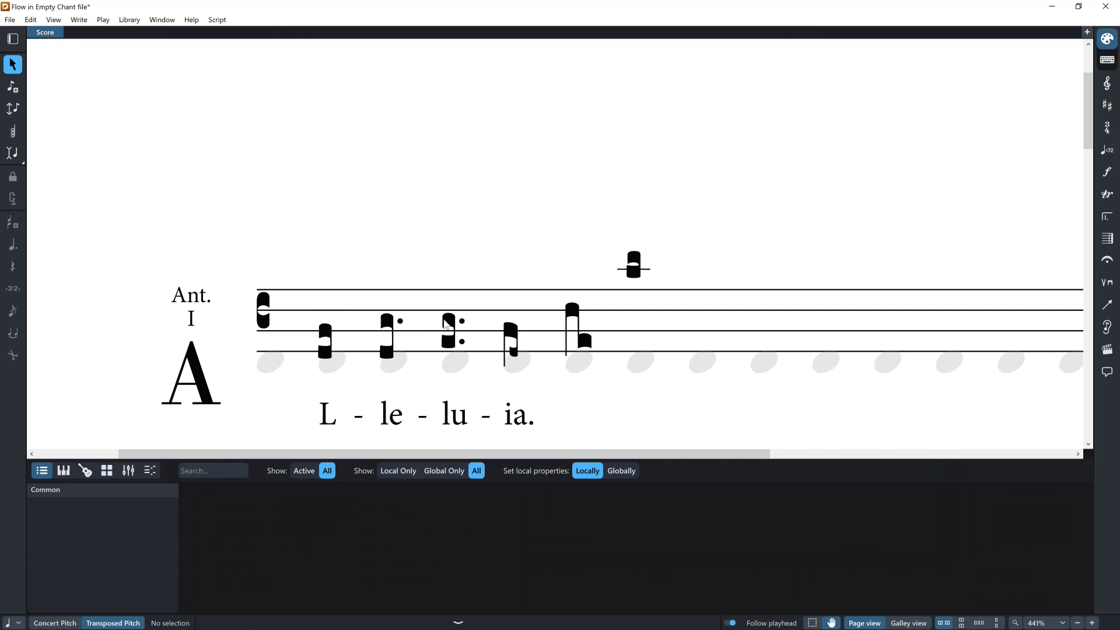
- Add an episema over the upper note of the fifth neume, after "ia", using the code 2,4e1
click(575, 320)
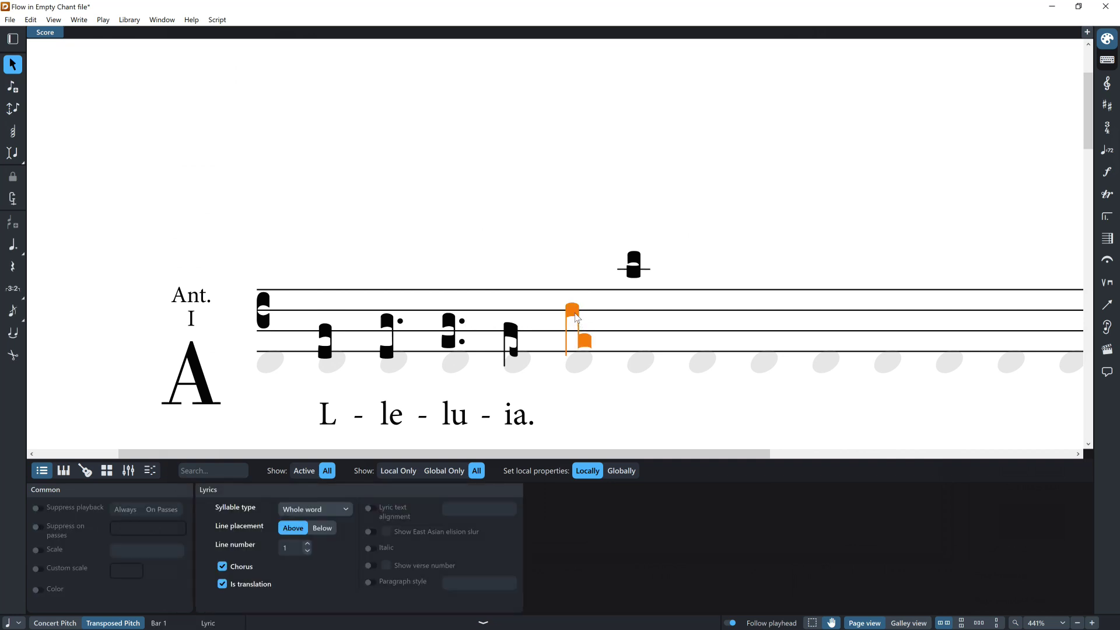
double_click(575, 314)
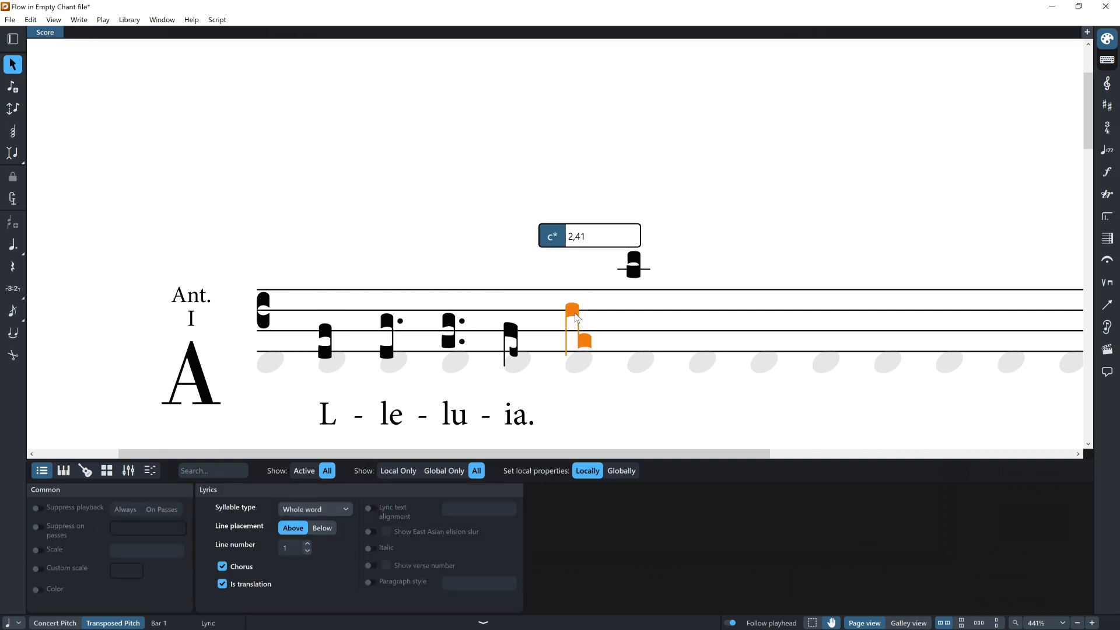
key(BackSpace)
text(e1)
key(Return)
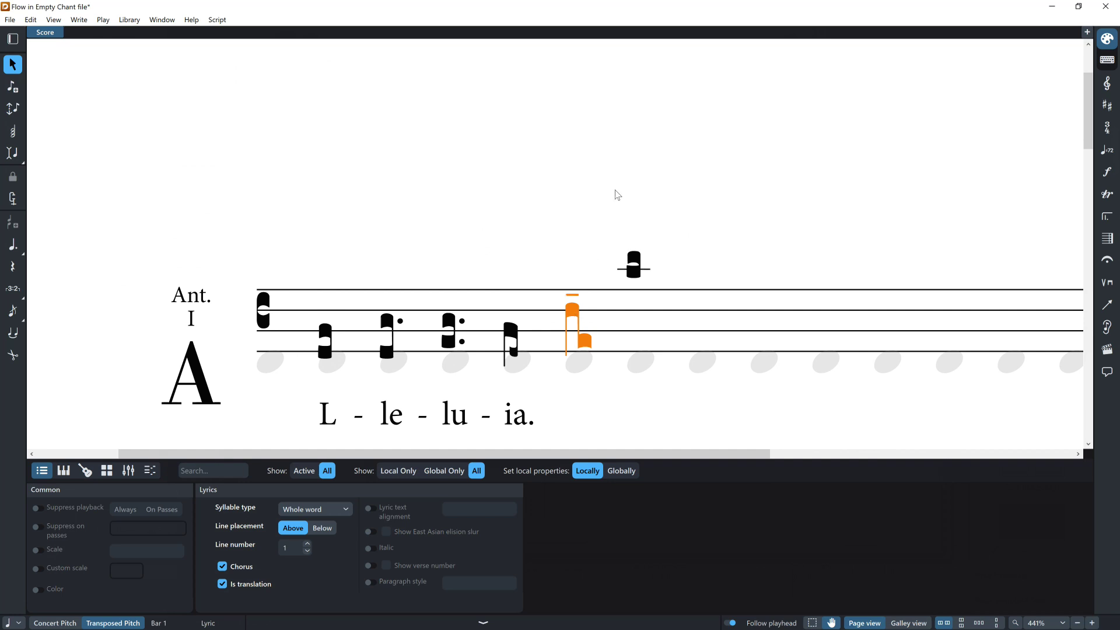
key(Escape)
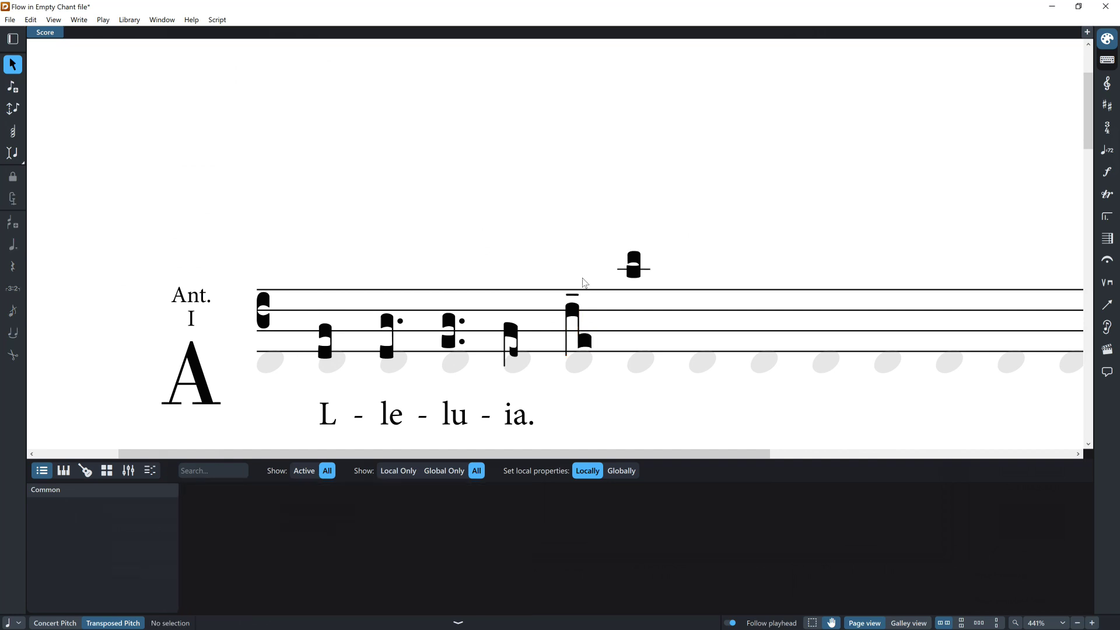
- Reopen the code of the fifth neume to inspect where its episema letter sits, and leave it unedited
click(576, 315)
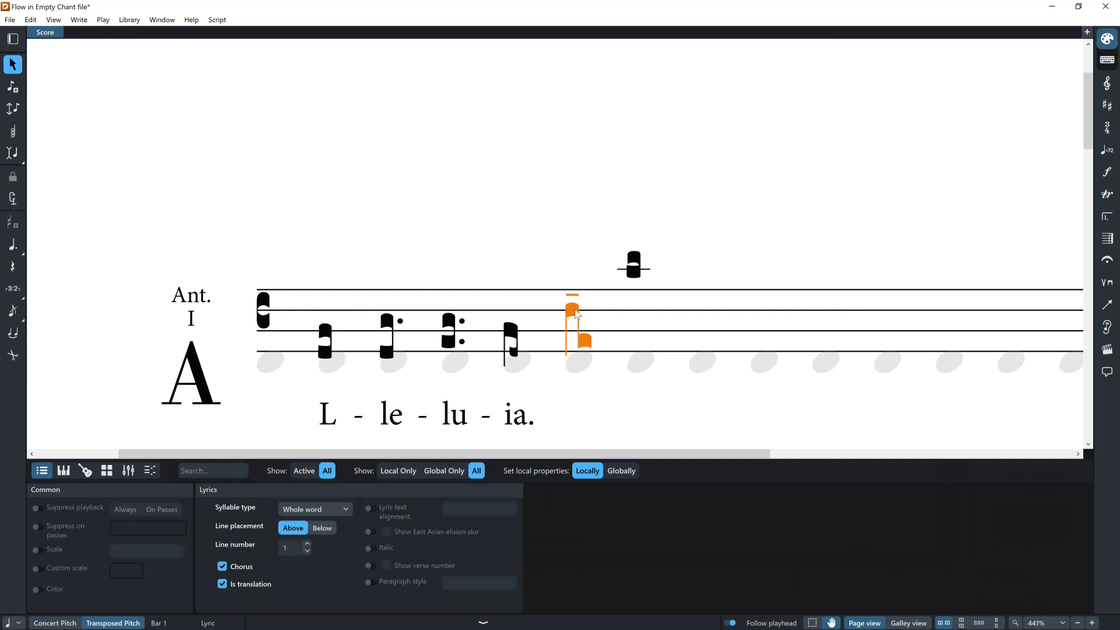
key(Return)
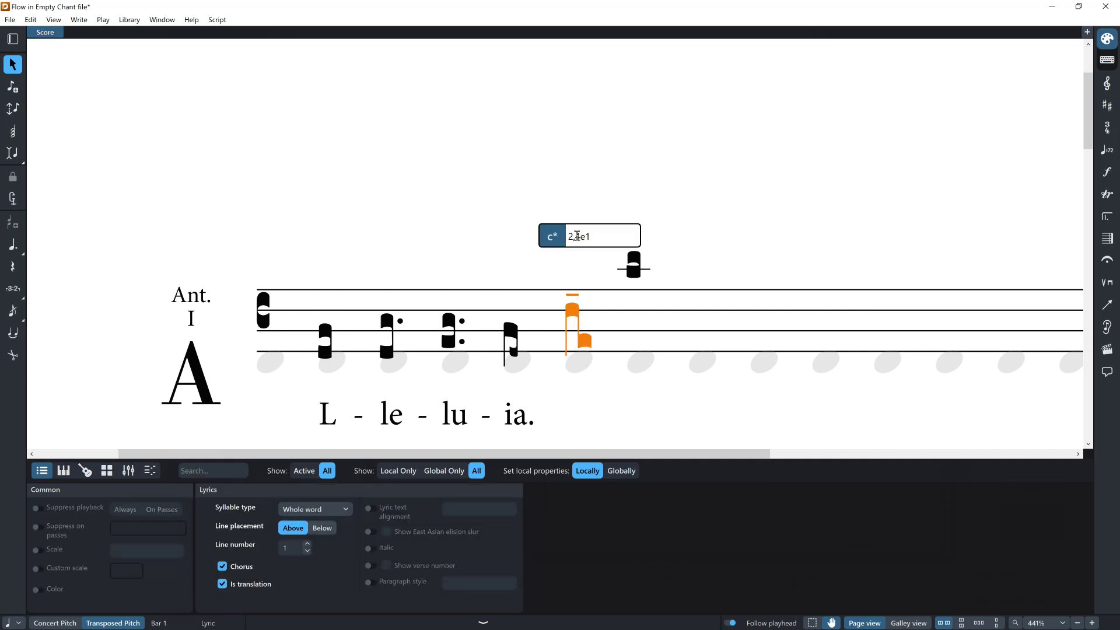
drag(575, 236, 587, 237)
click(587, 200)
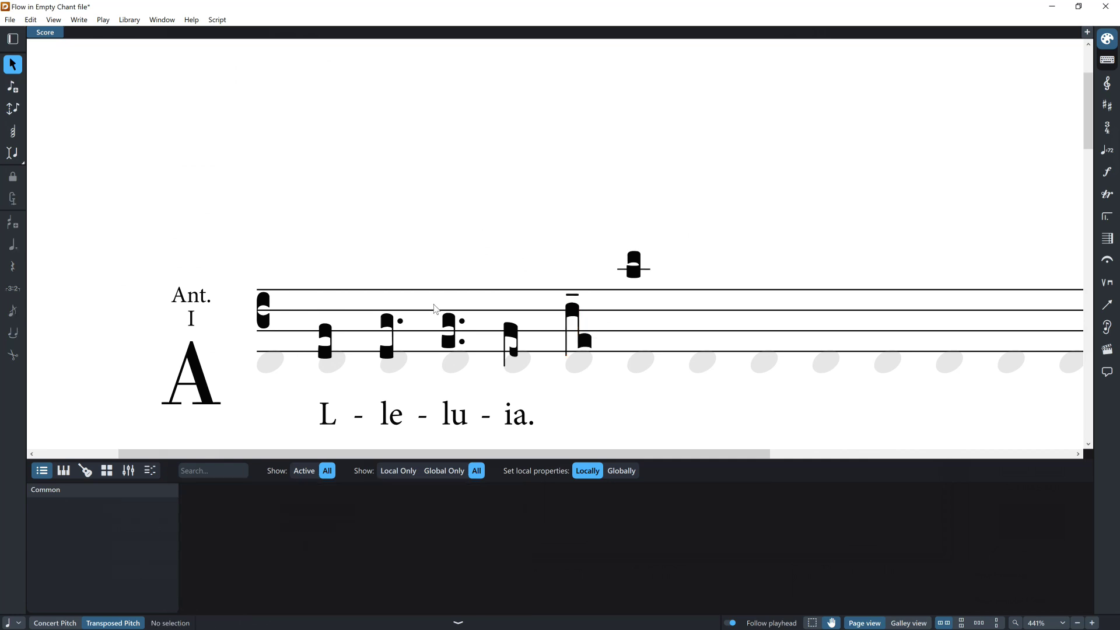
- Extend the neume above "L" to the three-note pattern 1,131
click(329, 337)
key(Return)
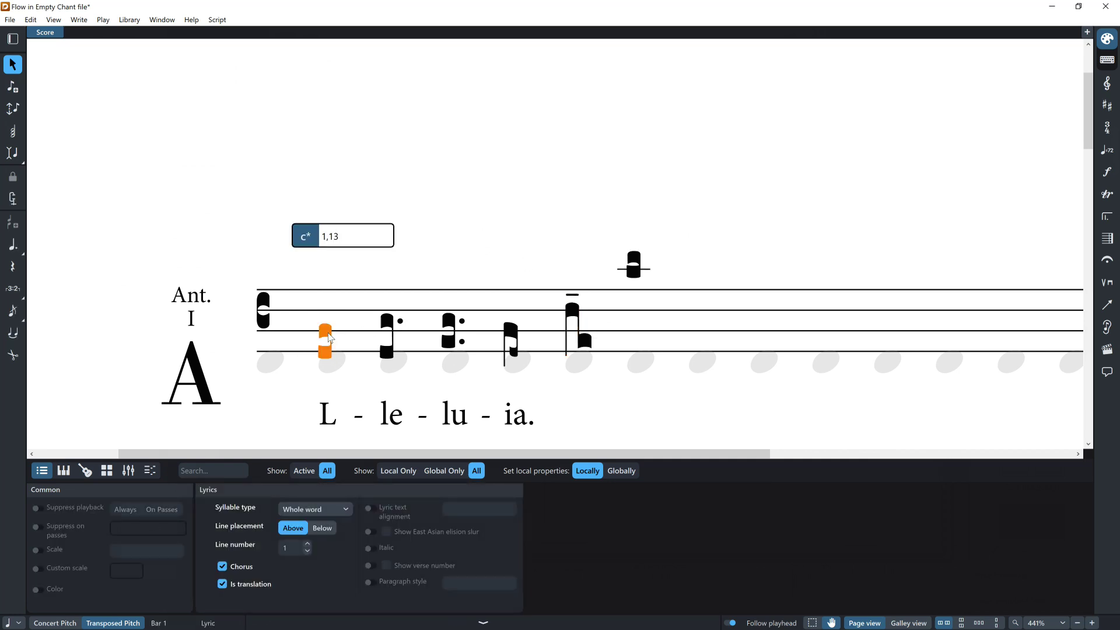
text(1)
click(440, 244)
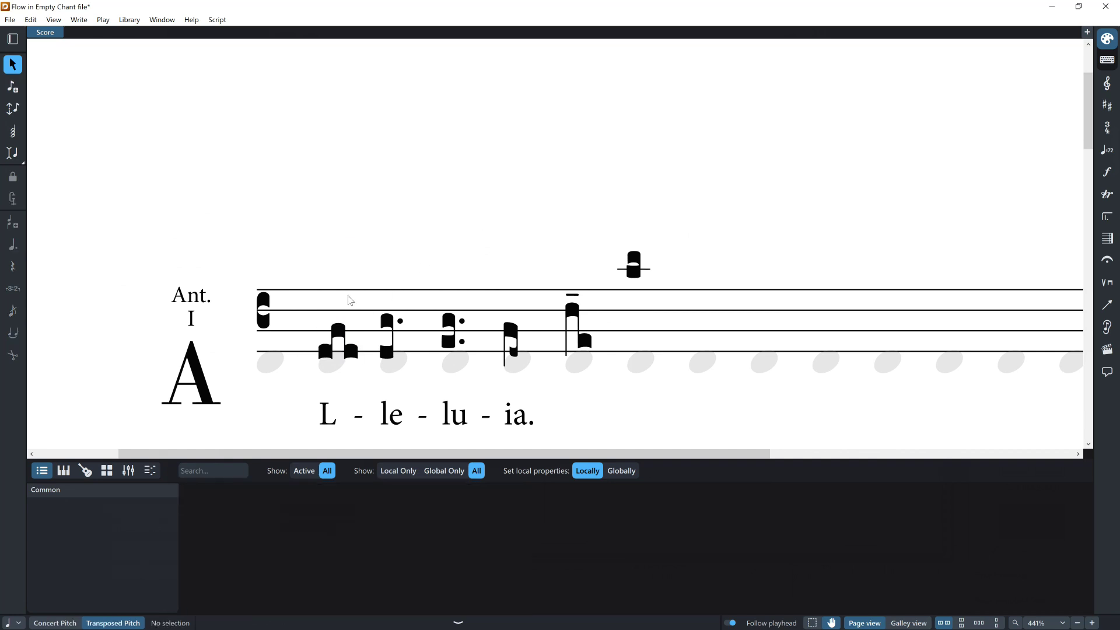
- Draw one continuous episema over all three notes of the neume above "L" by prefixing its code with 4,eee/
click(328, 354)
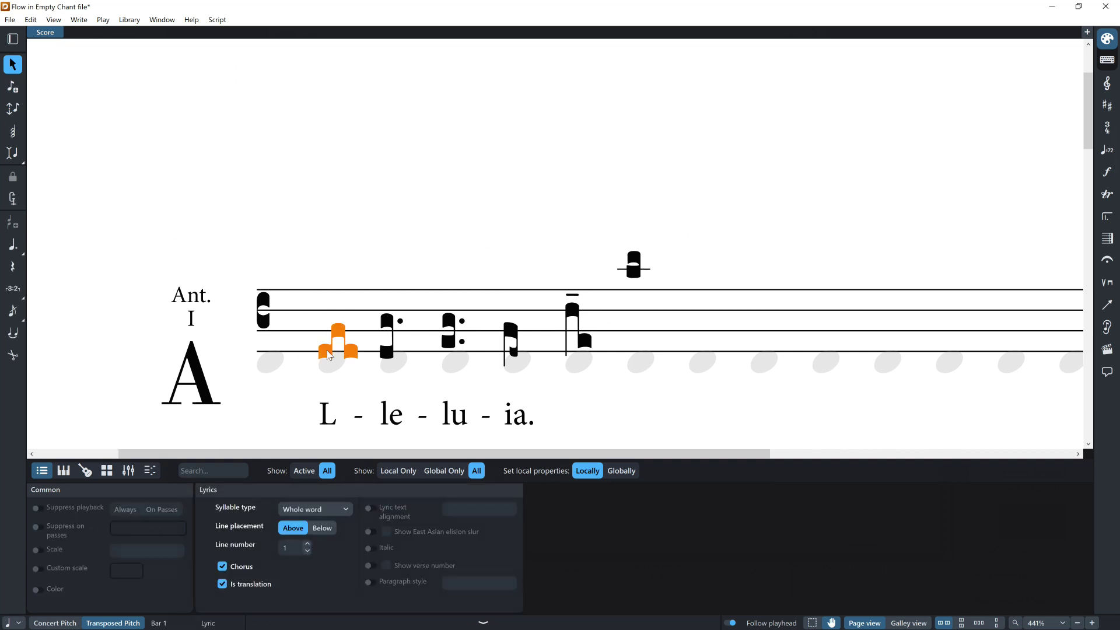
key(Return)
key(Left)
key(Left)
key(Left)
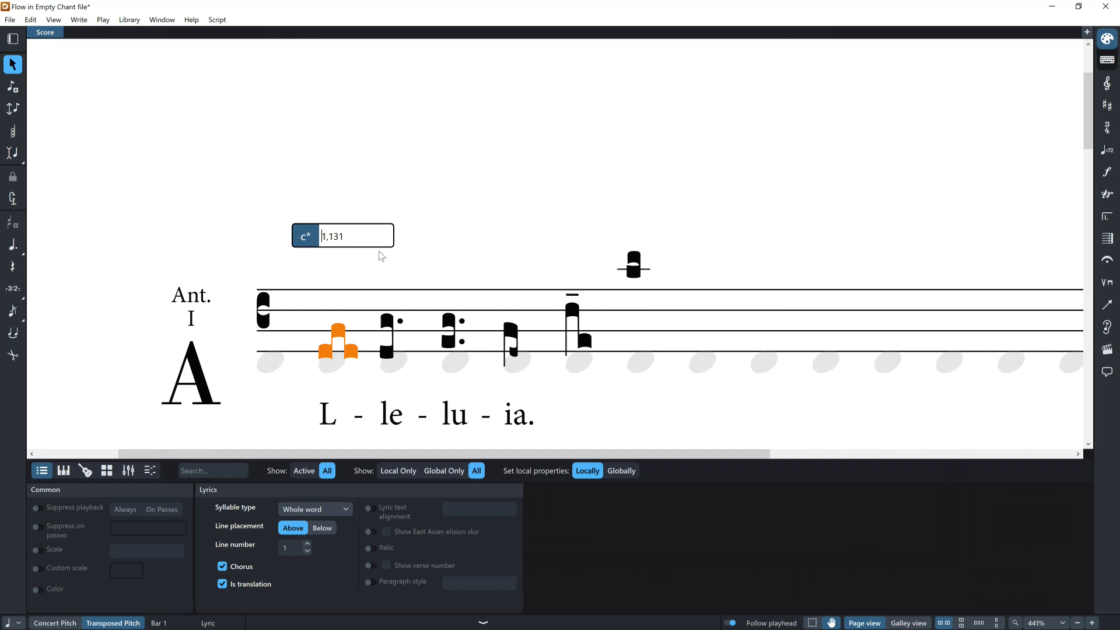
text(4,eee/)
key(Return)
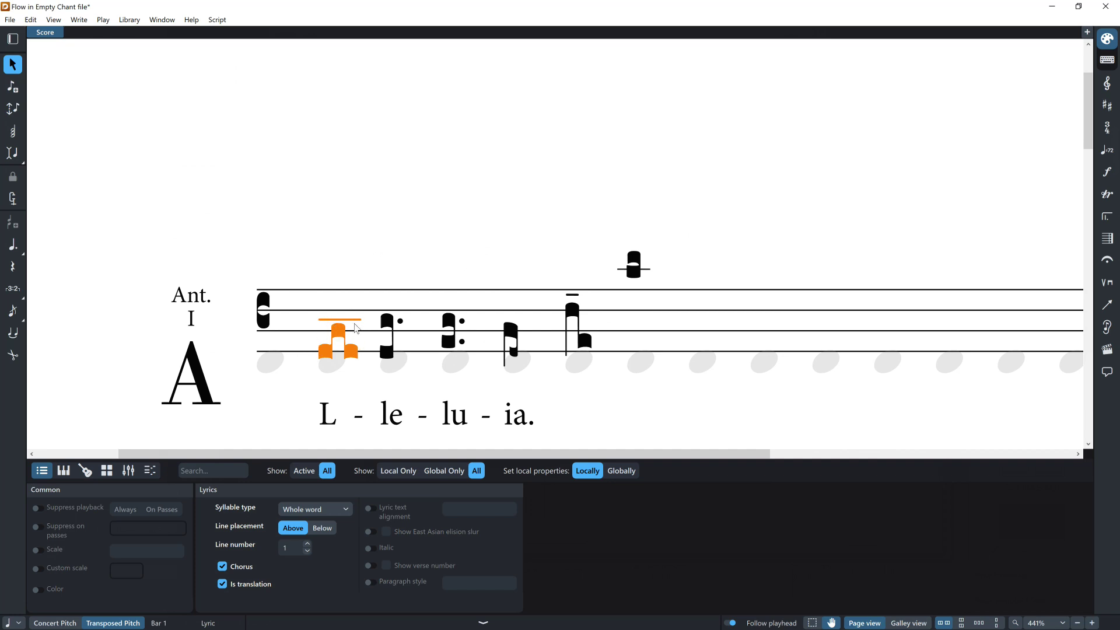
click(346, 248)
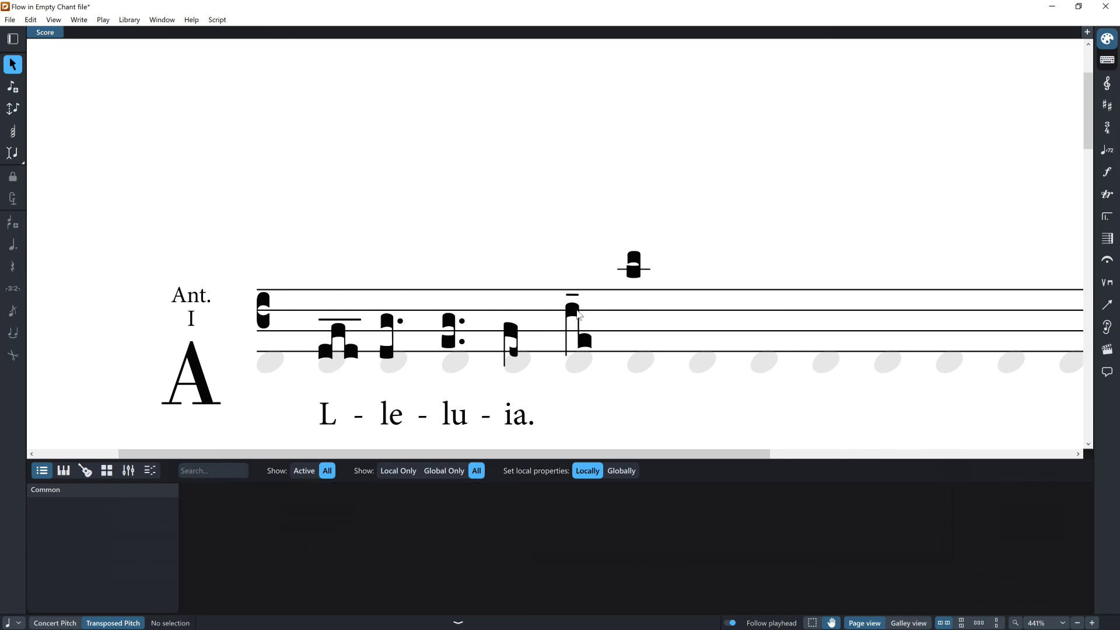
- Append a slash to the code 2,4e1 of the fifth neume, after "ia"
click(579, 316)
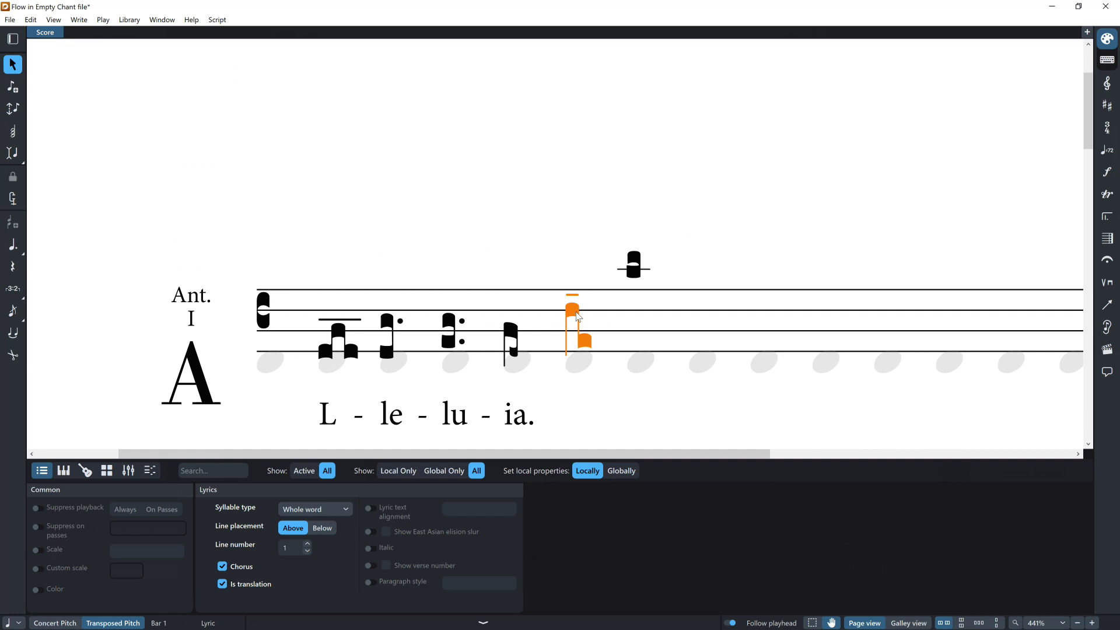
key(Return)
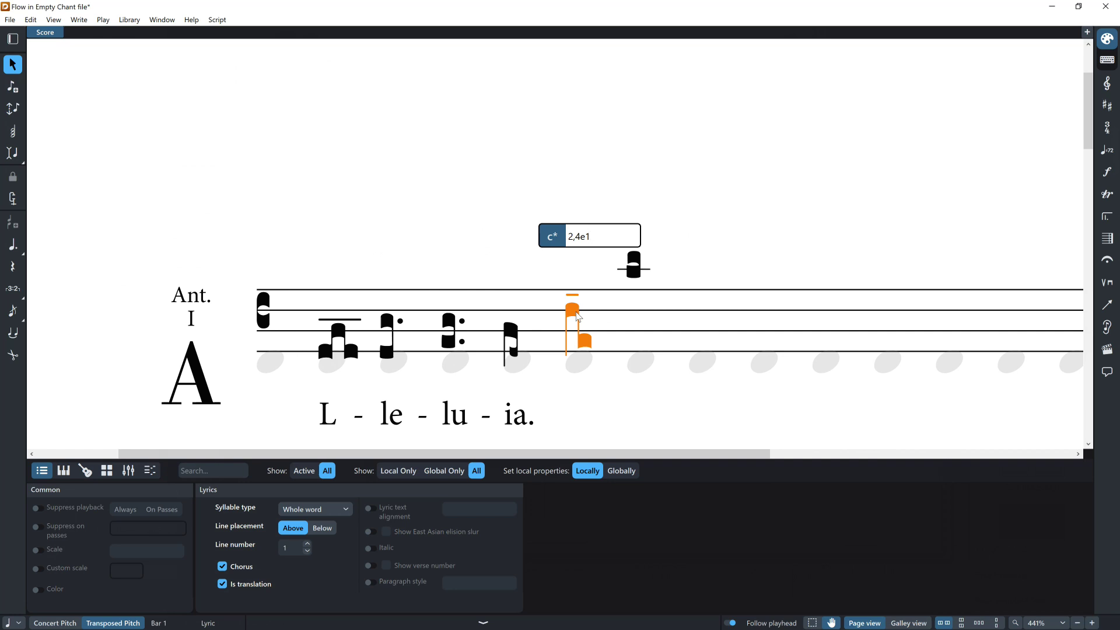
text(/i2)
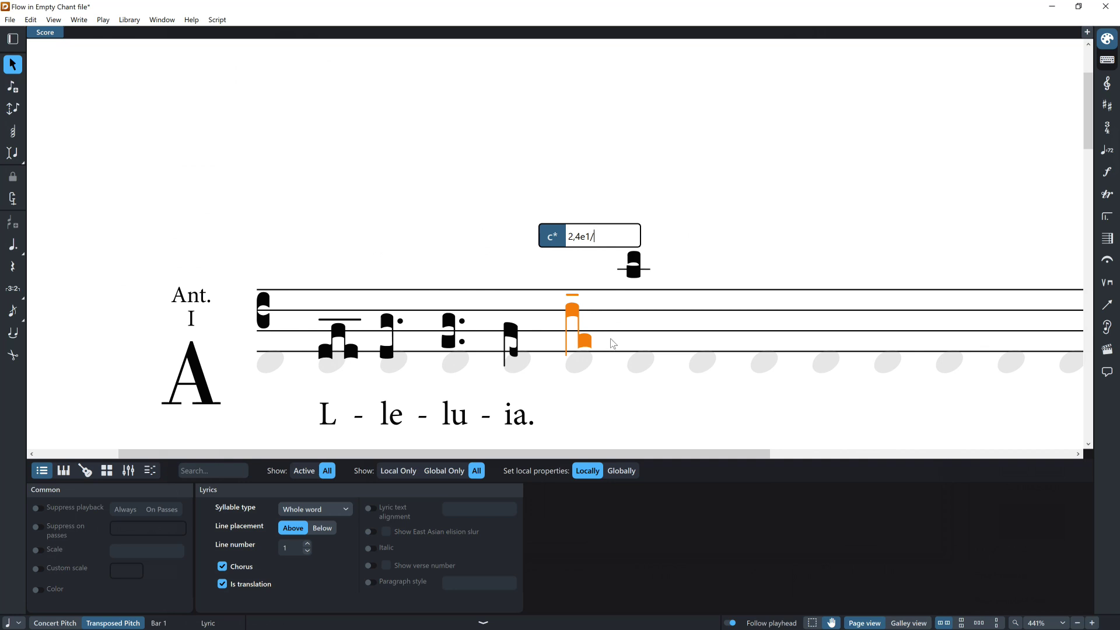
- Add an ictus under the second note of the fifth neume by completing its code as 2,4e1/i2
text(i2)
key(space)
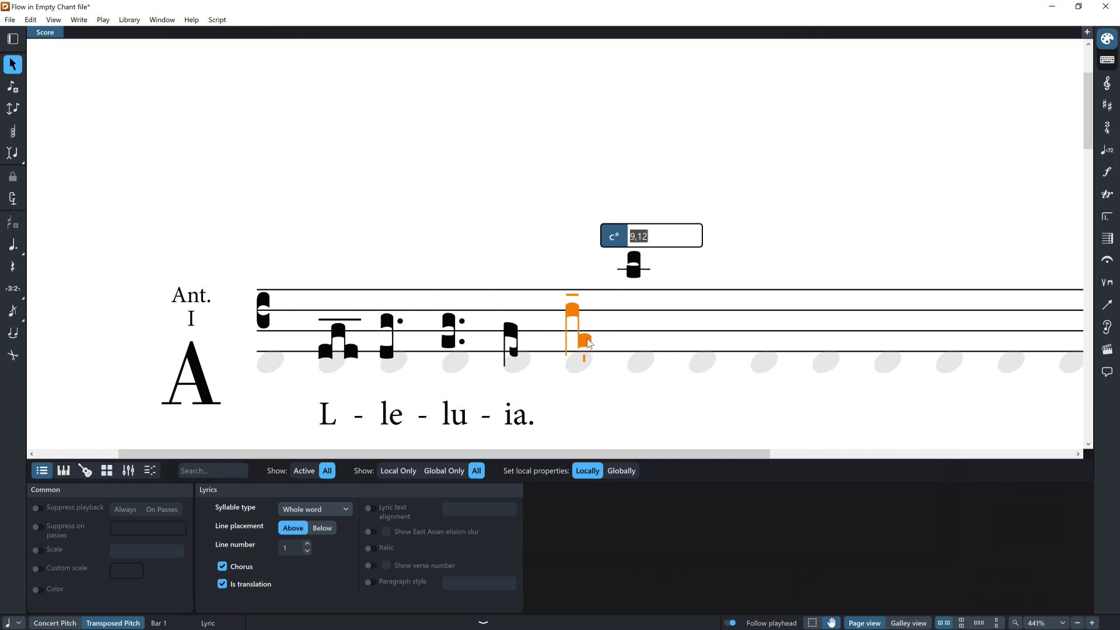
key(Escape)
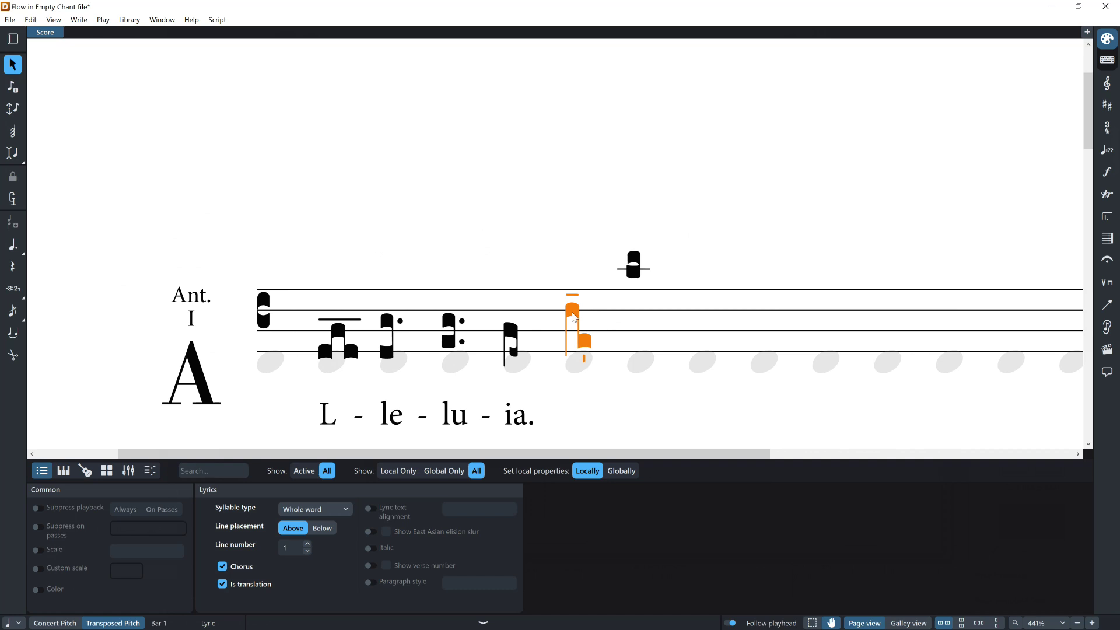
- Place a flat before the neume above "lu" by prefixing its code with b4/
click(451, 326)
key(Return)
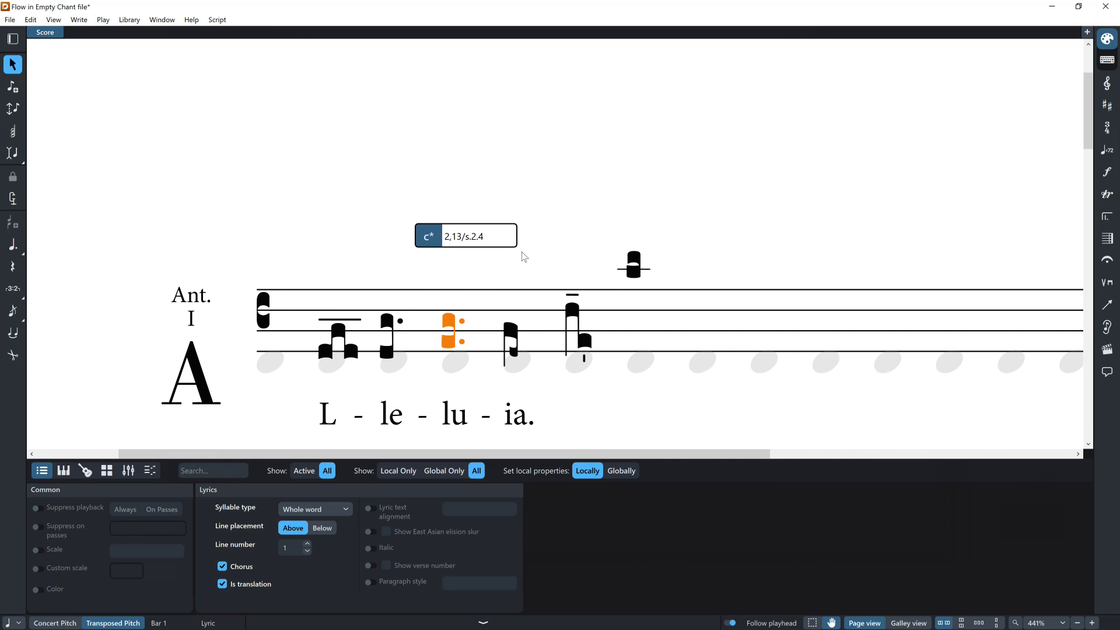
text(b4/)
key(Return)
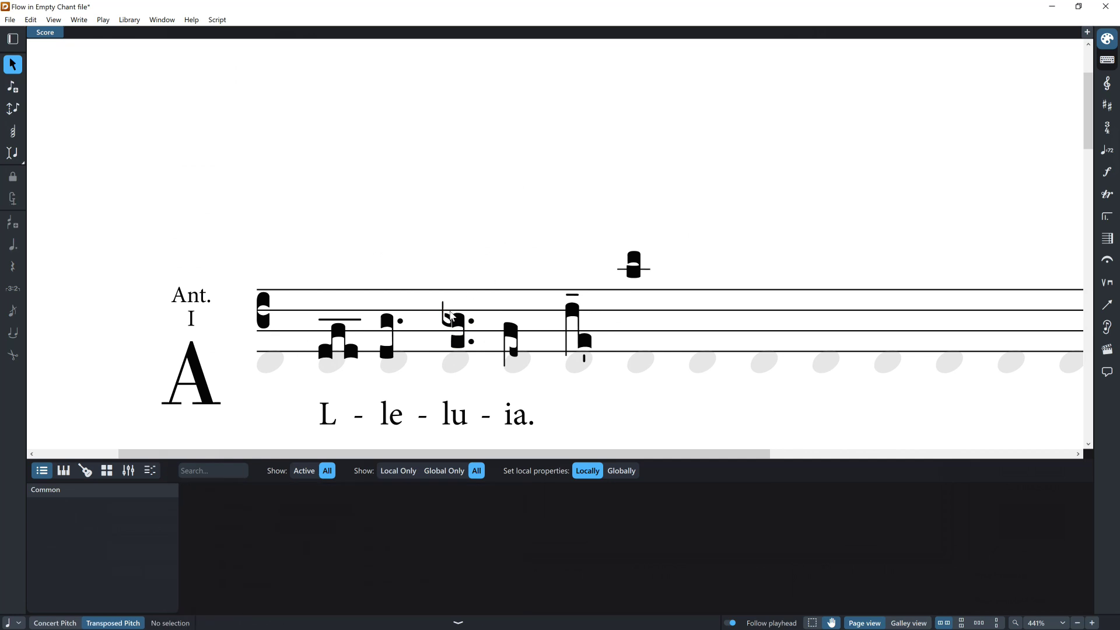
- Add space between the flat and the neume above "lu" by changing the prefix to b4s/
click(470, 316)
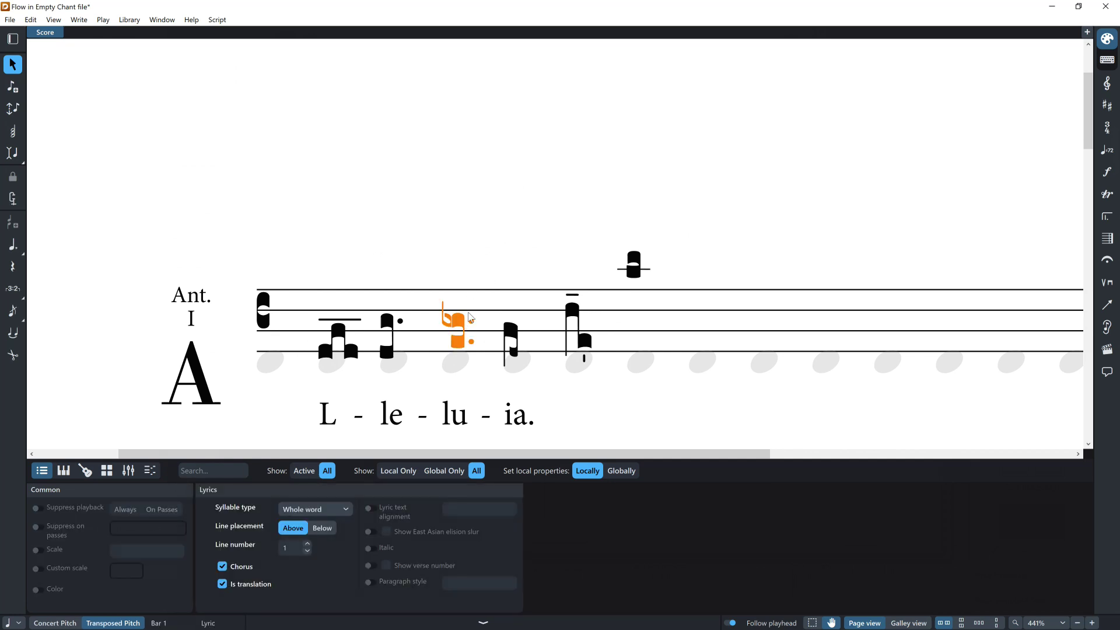
key(Return)
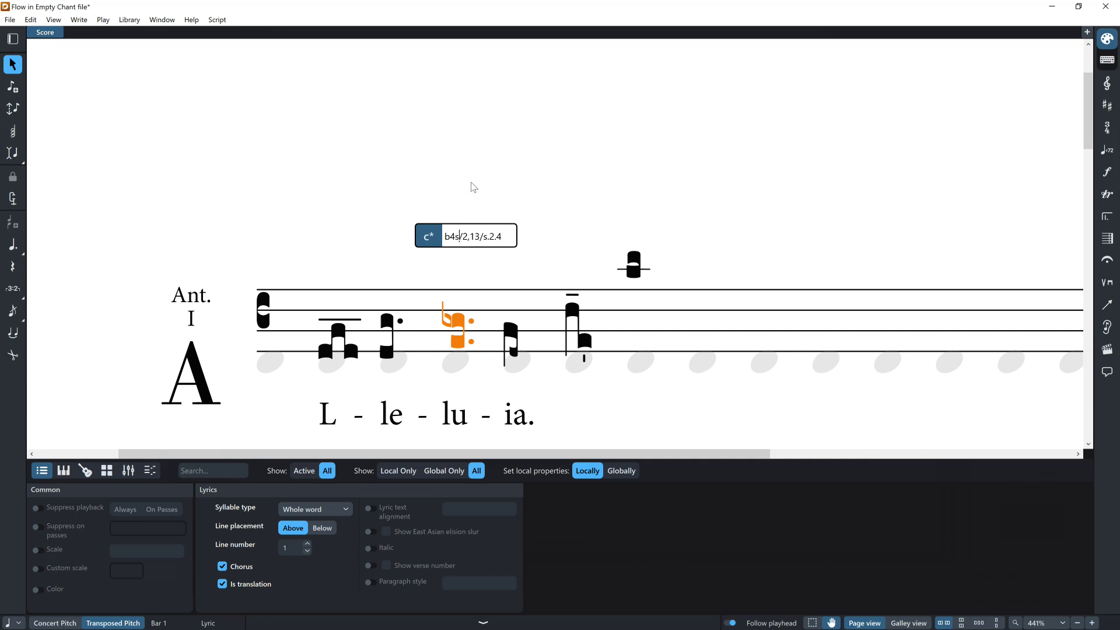
key(Return)
key(Escape)
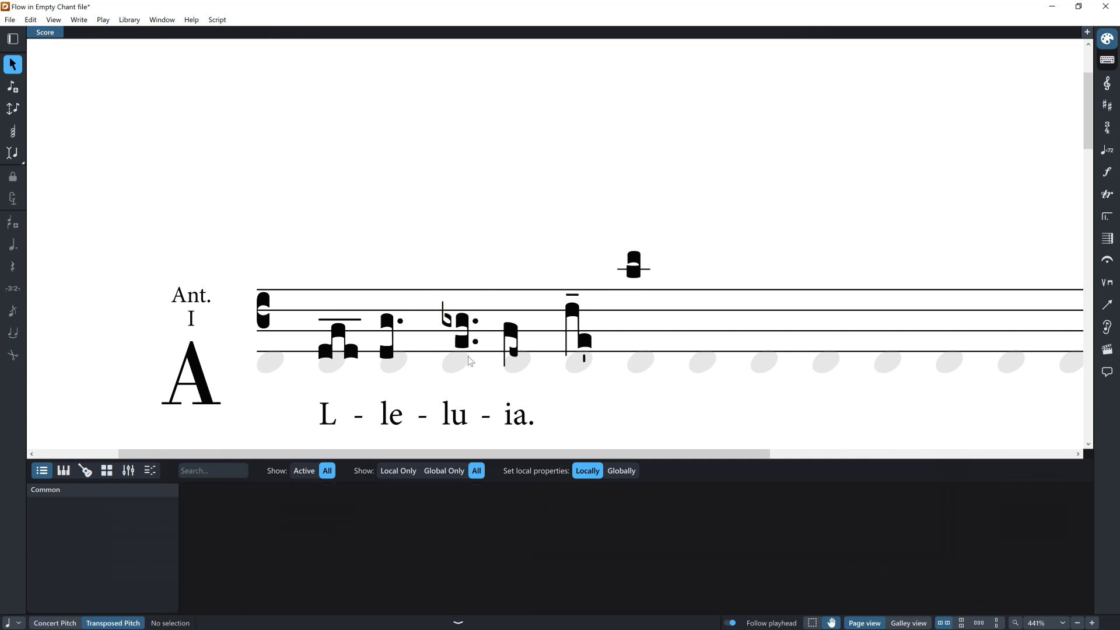
- Replace the flat before the neume above "lu" with a natural by changing b to N in its code
click(465, 328)
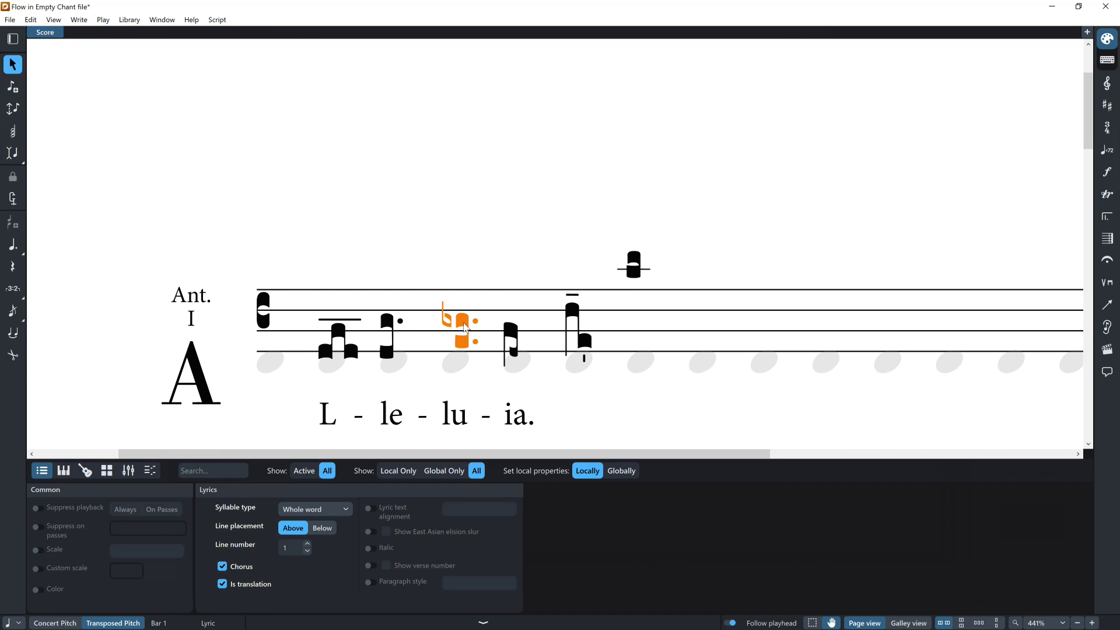
double_click(465, 328)
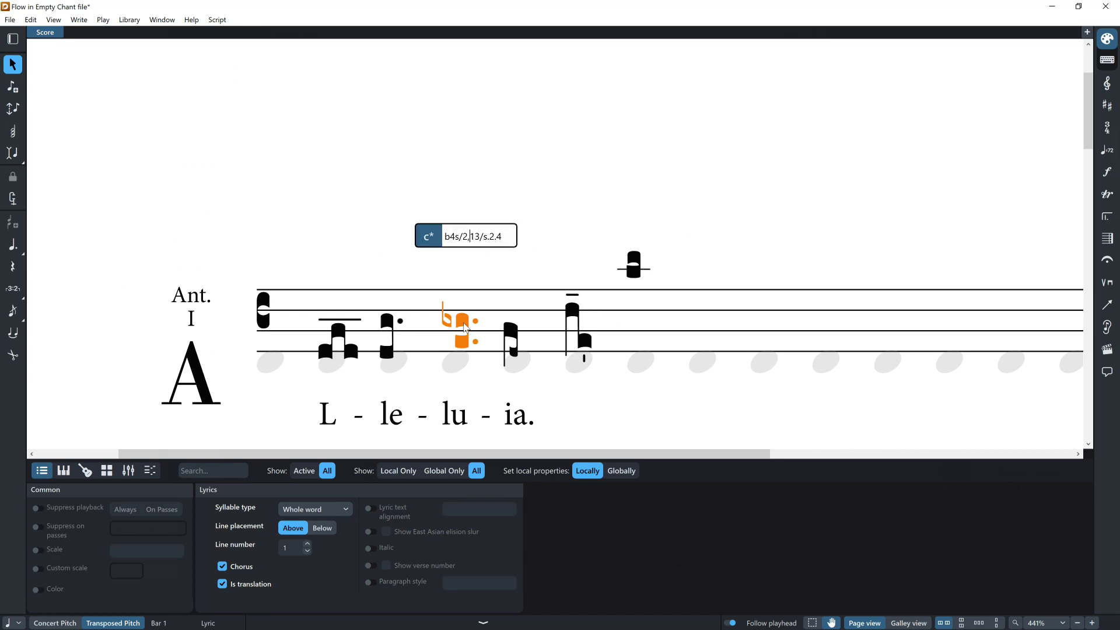
key(Left)
key(Left)
key(Left)
key(BackSpace)
text(N)
key(Return)
- Replace the accidental before the neume above "lu" with a sharp, using the prefix S4s/
key(Return)
key(Left)
key(Left)
key(Left)
key(Left)
key(Left)
key(Left)
key(Left)
key(Left)
key(Left)
key(Left)
key(Left)
key(Right)
key(Right)
key(Right)
key(BackSpace)
text(x)
key(Return)
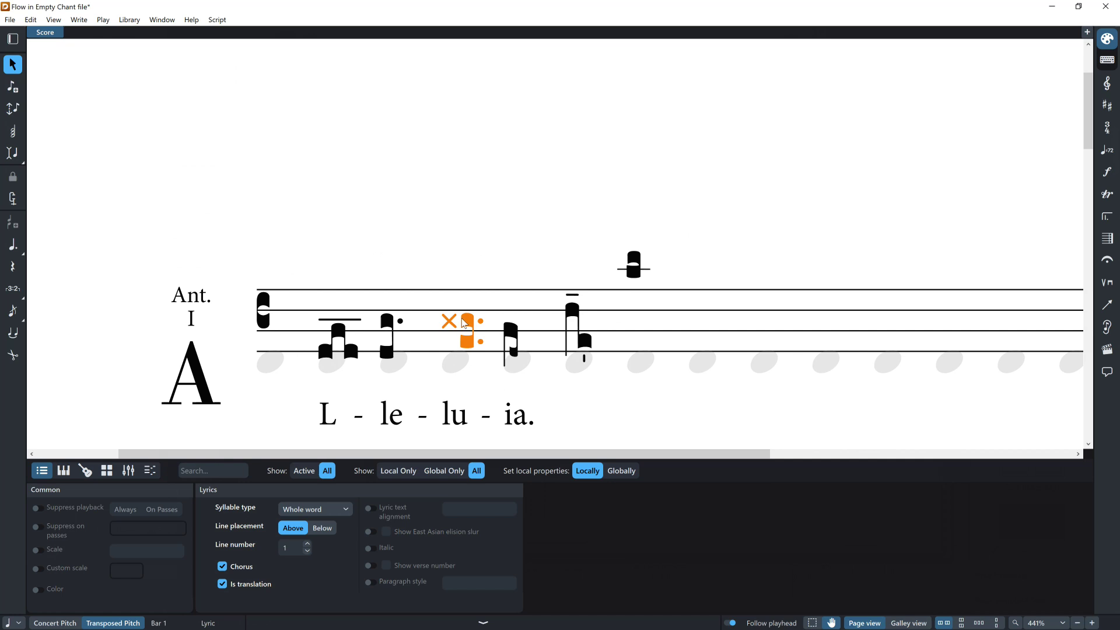
- Replace the whole code above "lu" with 4v to leave a single stemmed note
key(Return)
key(BackSpace)
key(BackSpace)
key(BackSpace)
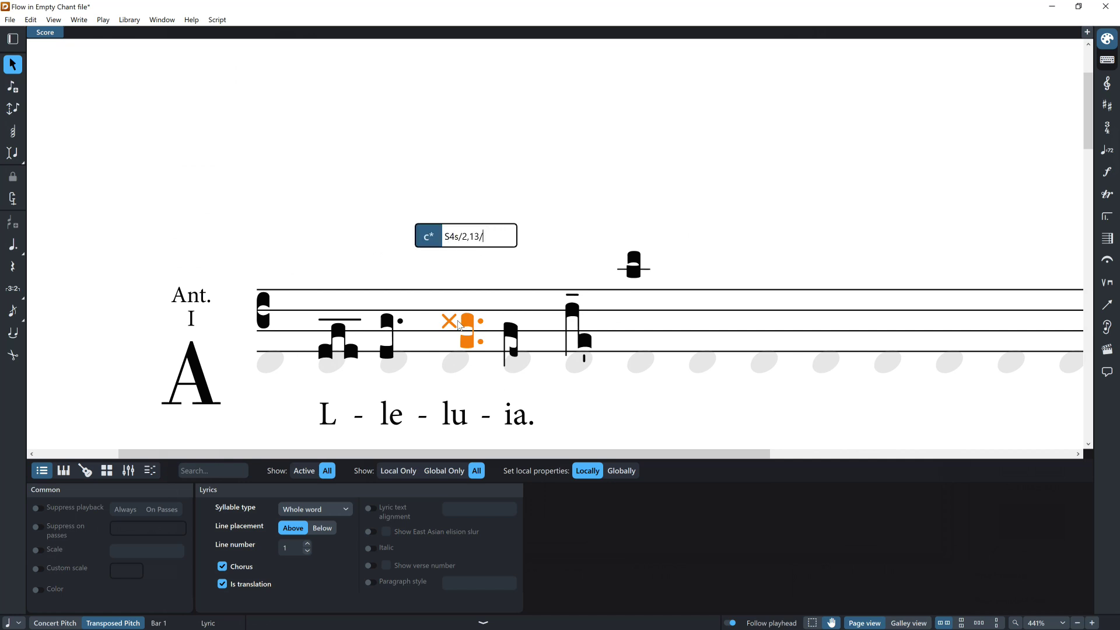
key(BackSpace)
key(BackSpace)
key(BackSpace)
key(BackSpace)
key(BackSpace)
key(BackSpace)
key(BackSpace)
key(BackSpace)
key(BackSpace)
text(4v)
key(Return)
- Extend the stemmed note above "lu" with three descending diamond notes, using the code 4v/s/3d2d1d
double_click(459, 324)
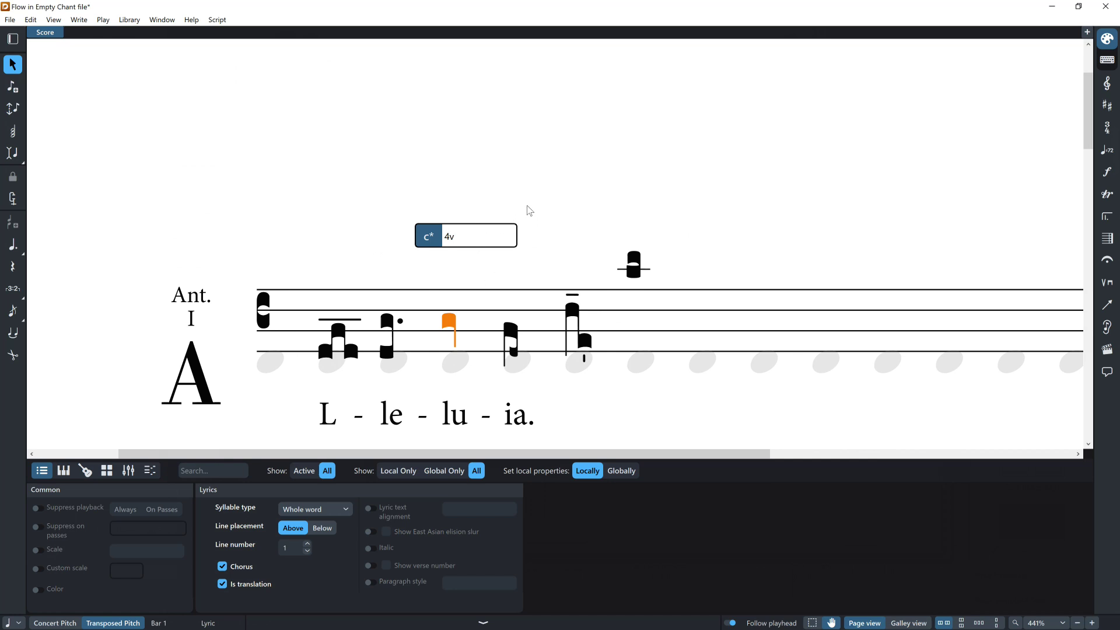
text(/s/)
text(3d2d1d)
key(Return)
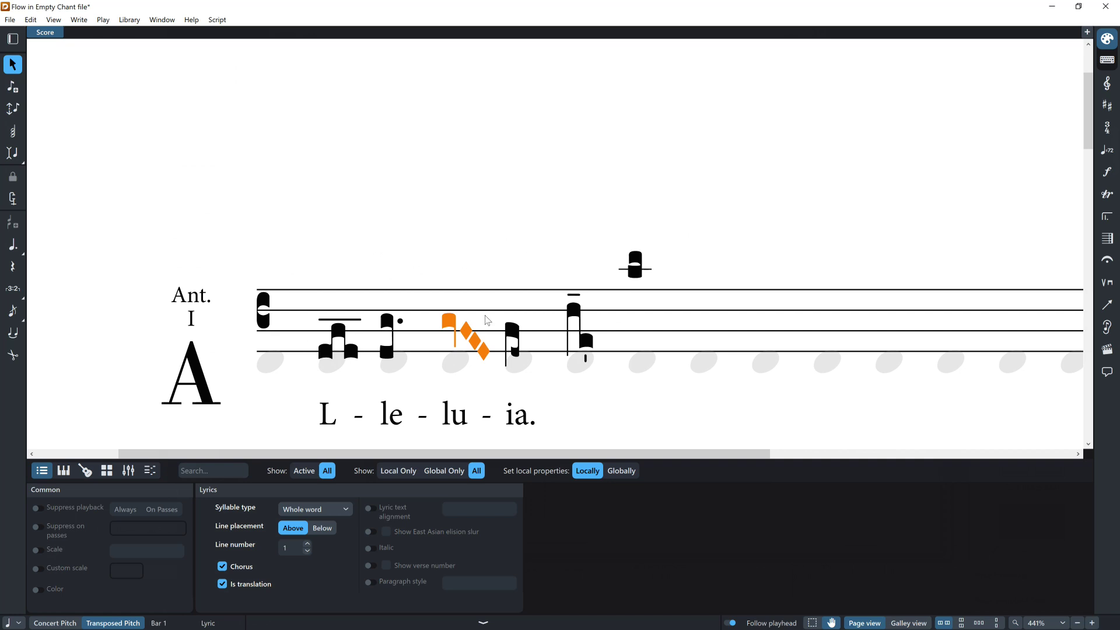
- Nudge the neume above "lu" slightly to the left in Engrave mode, and return to Write mode
key(ctrl+3)
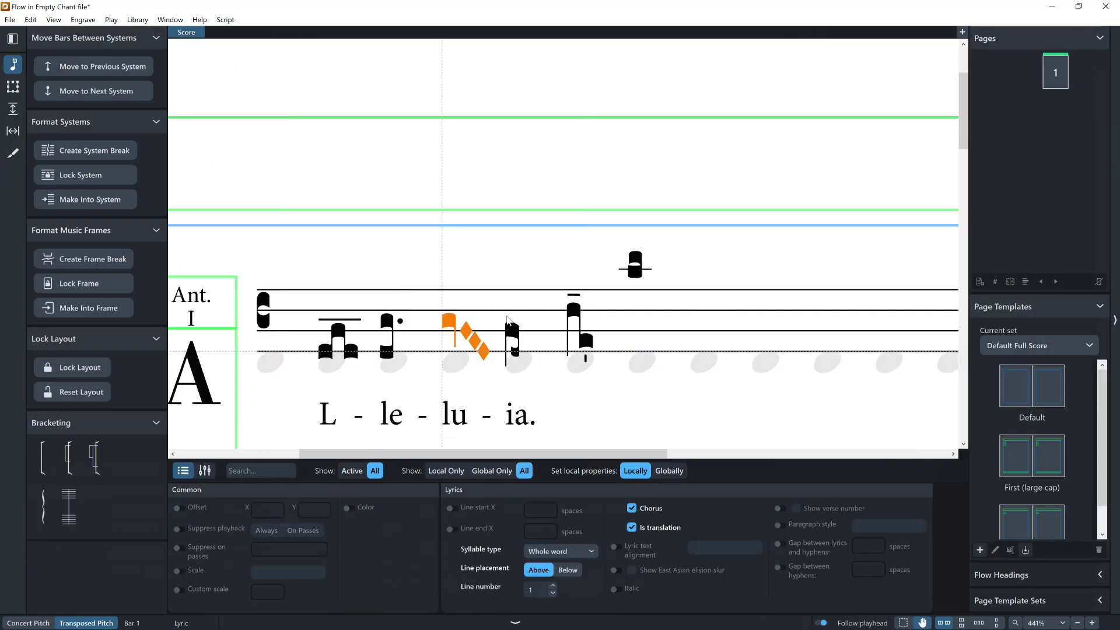
key(alt+Left)
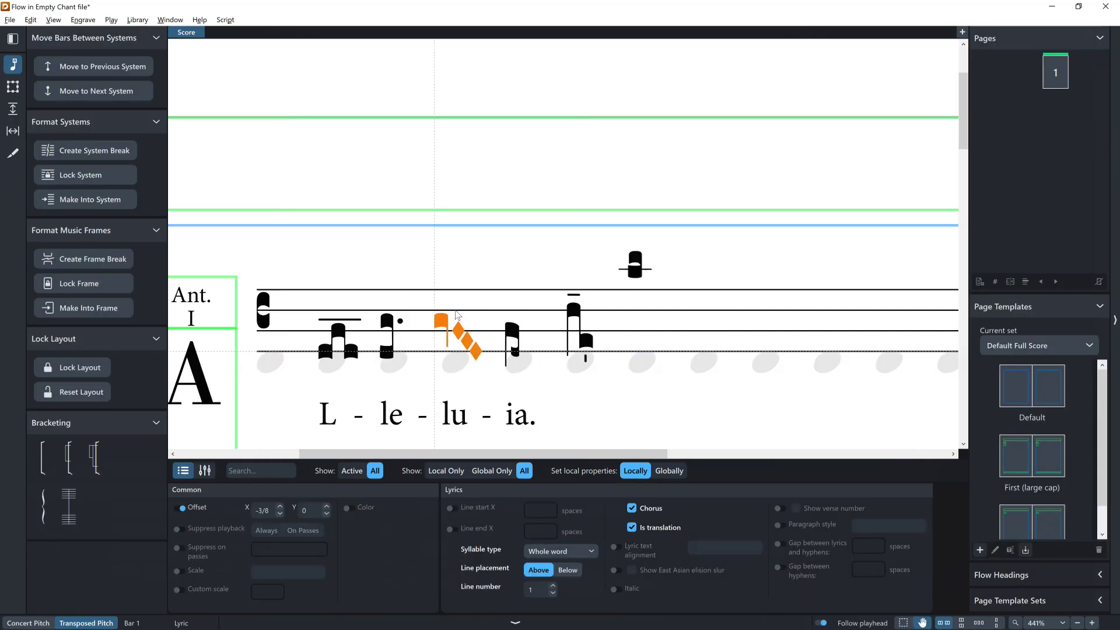
key(ctrl+2)
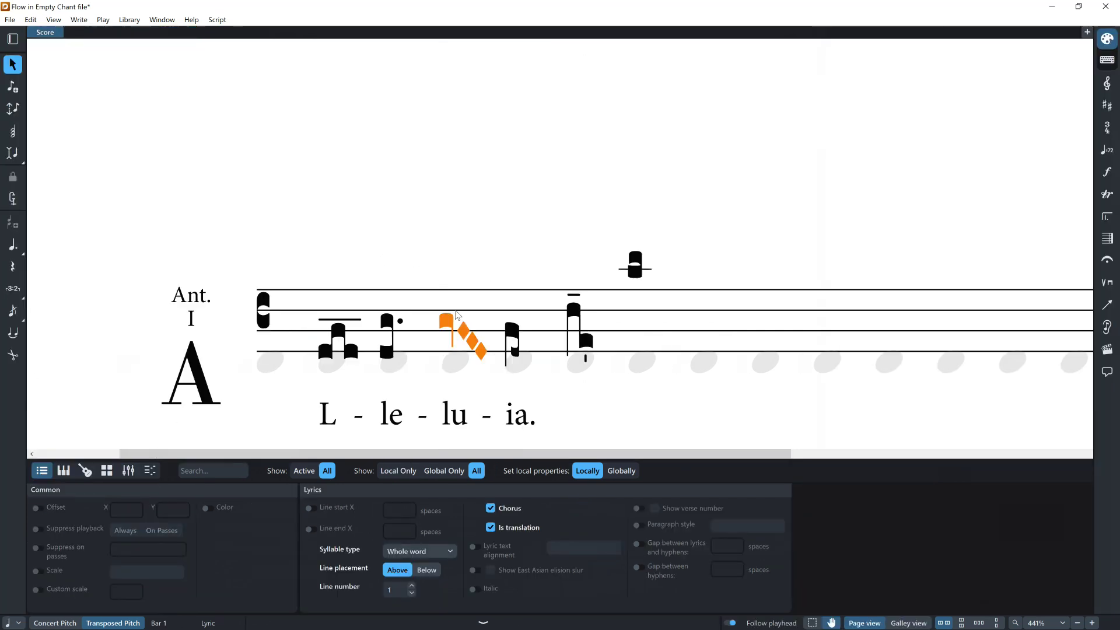
- Add ictus marks under the last two diamonds above "lu" by changing the code to 4v/s/3d2di1di
key(Return)
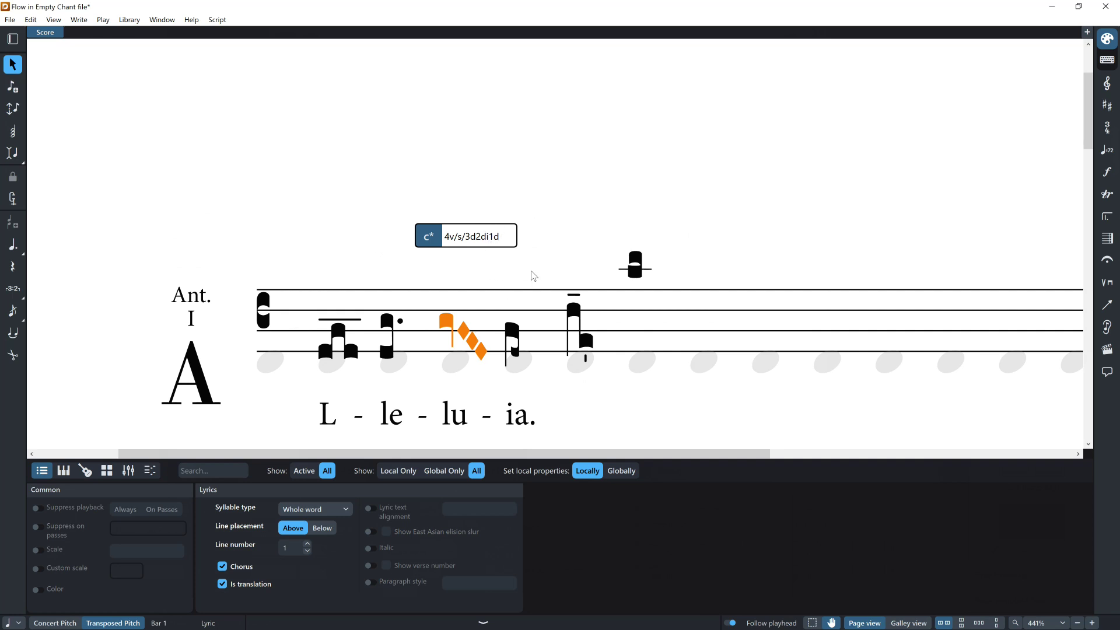
key(Return)
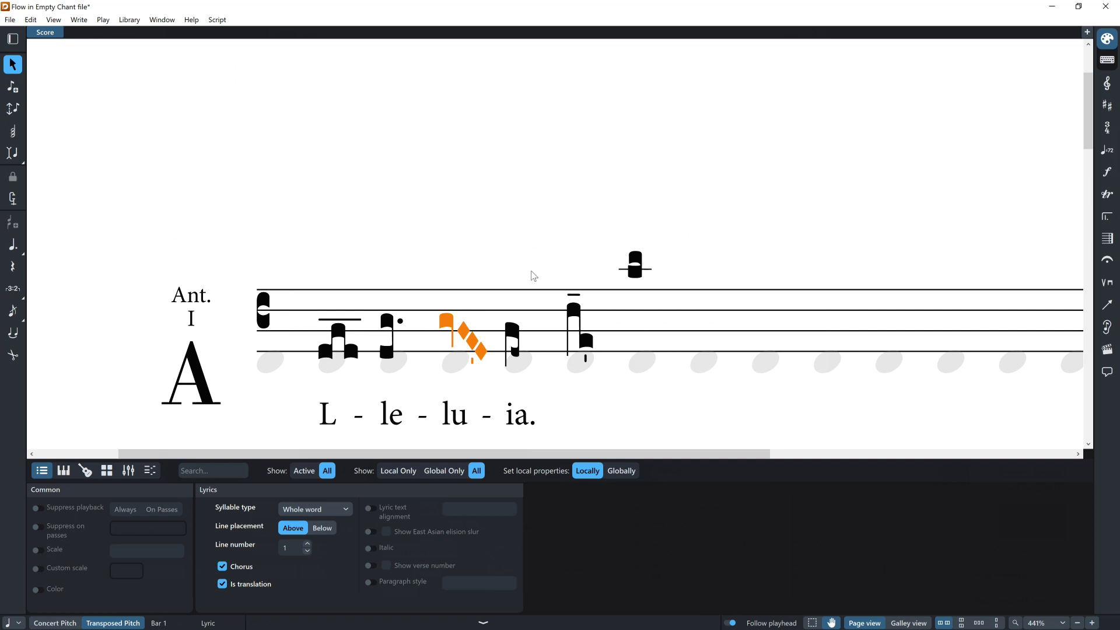
double_click(474, 350)
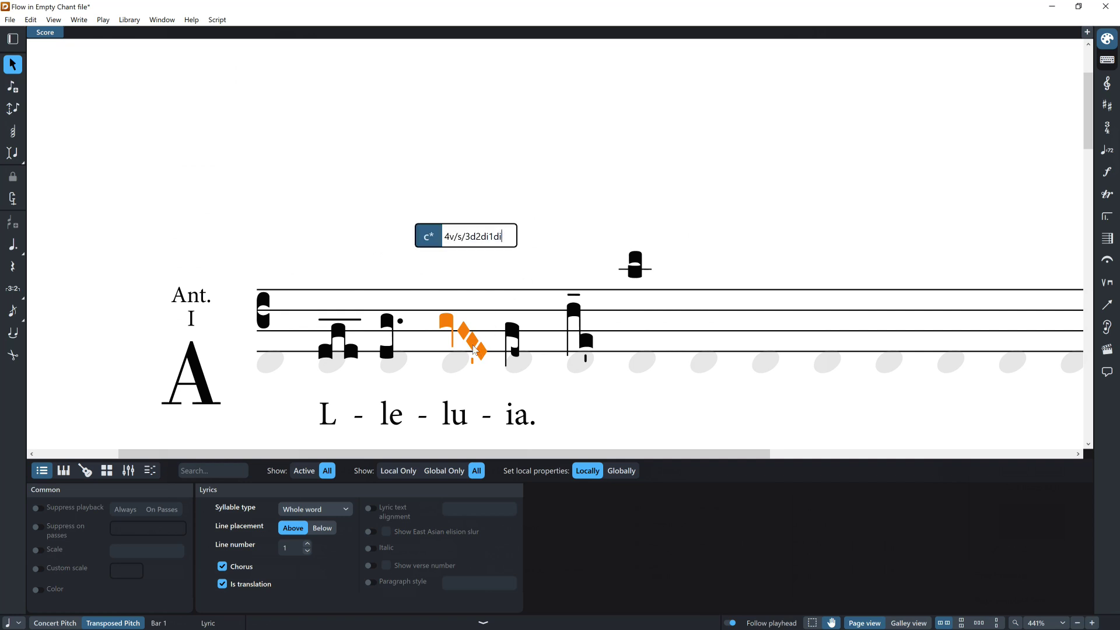
key(Return)
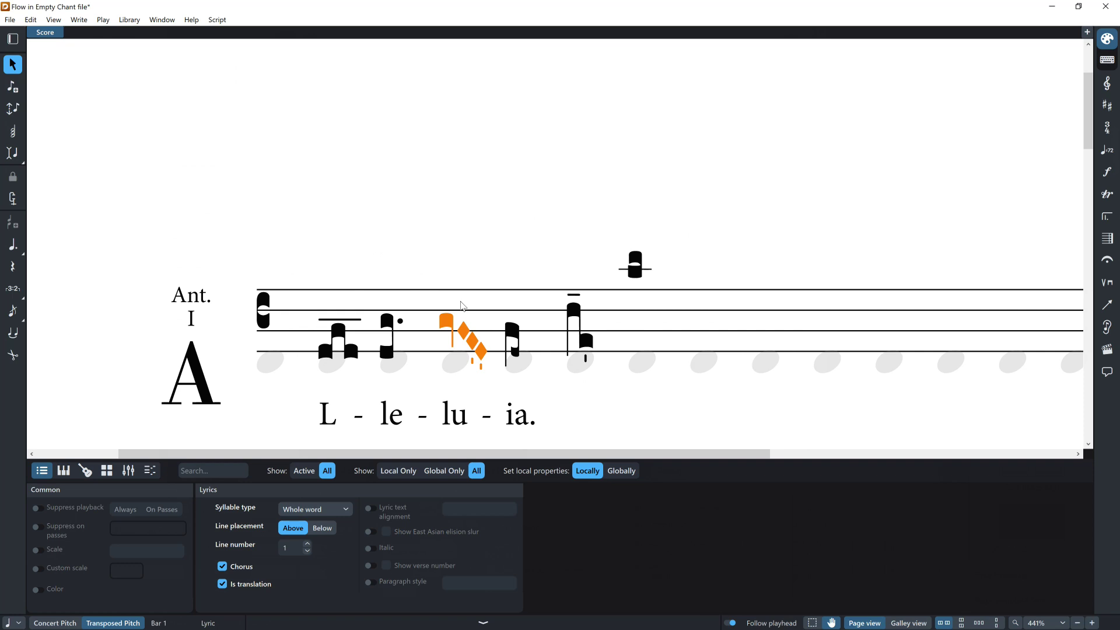
double_click(457, 331)
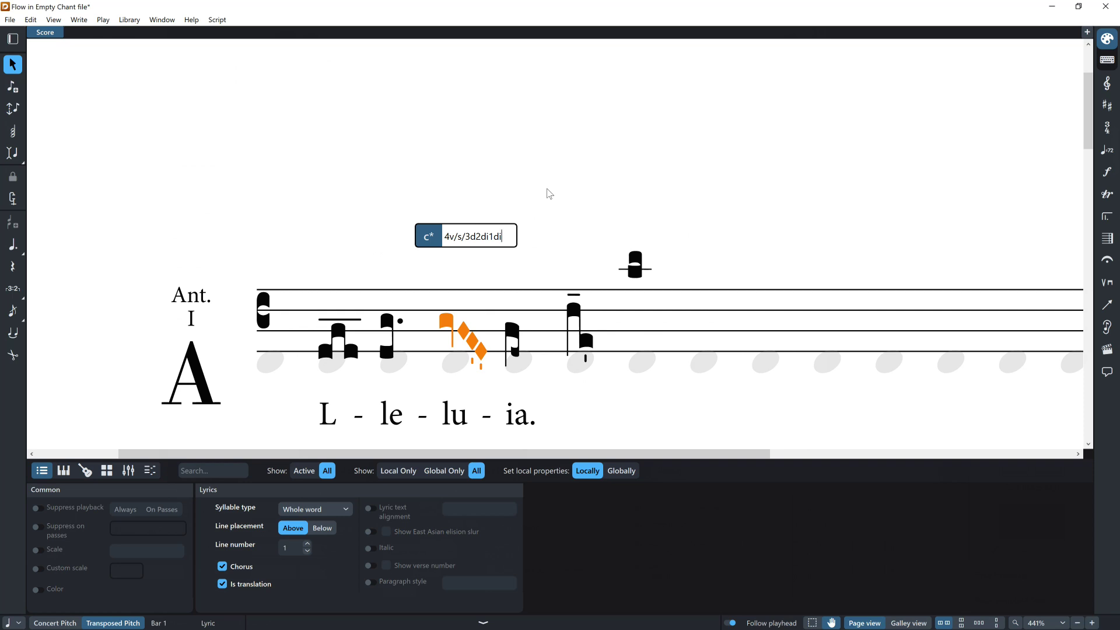
key(Return)
- Add a custos on the second staff line from the top at the final placeholder note, as a chorus translation lyric
scroll(642, 288, right, 5)
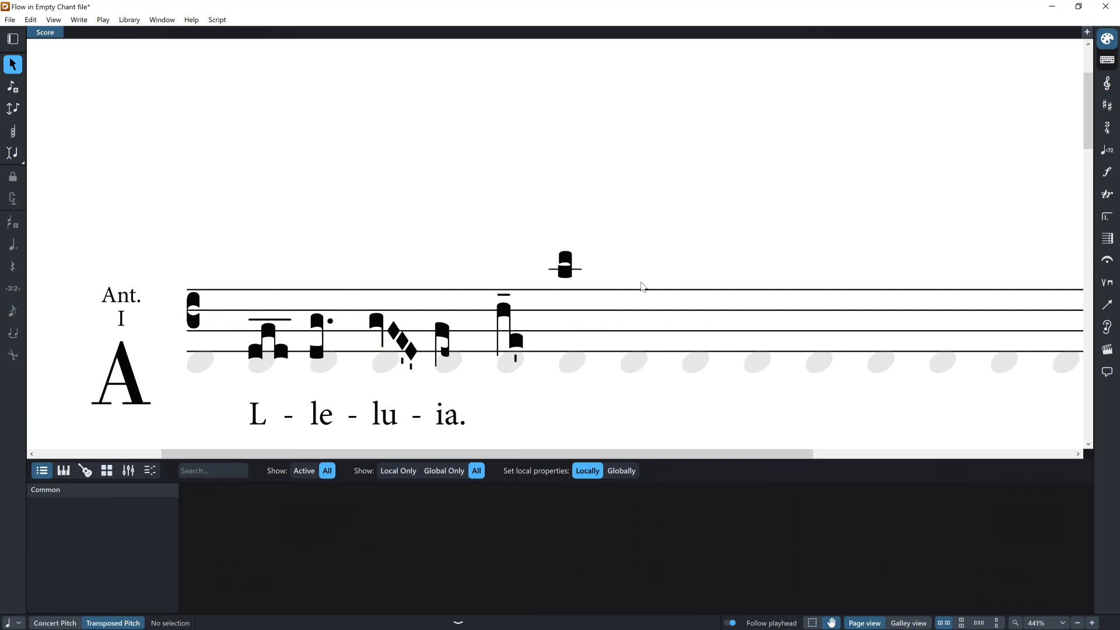
scroll(738, 347, right, 1)
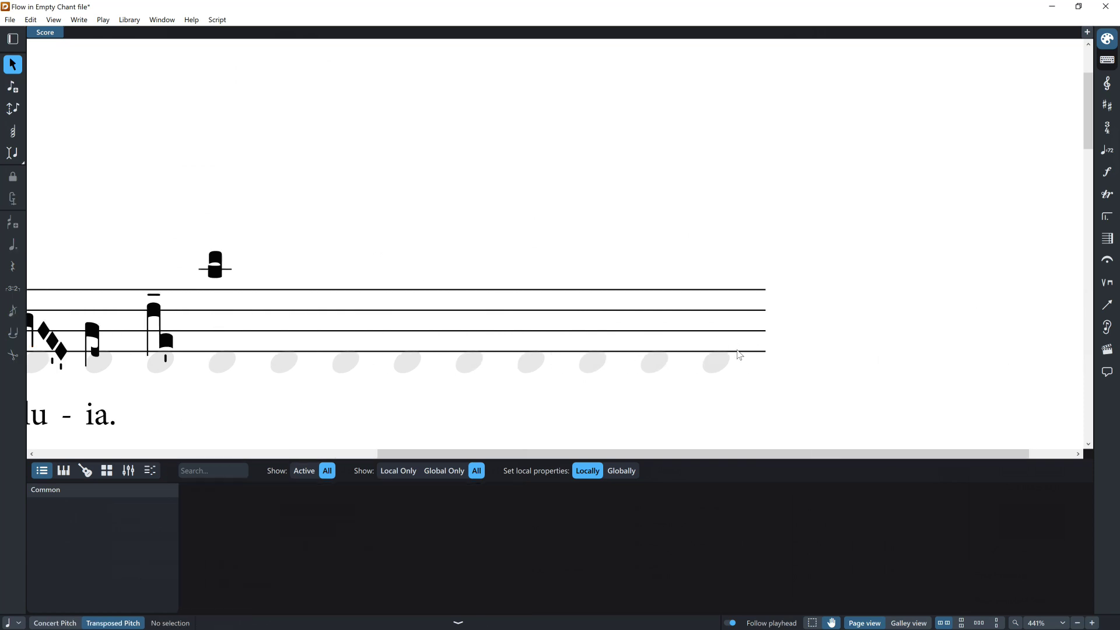
click(725, 364)
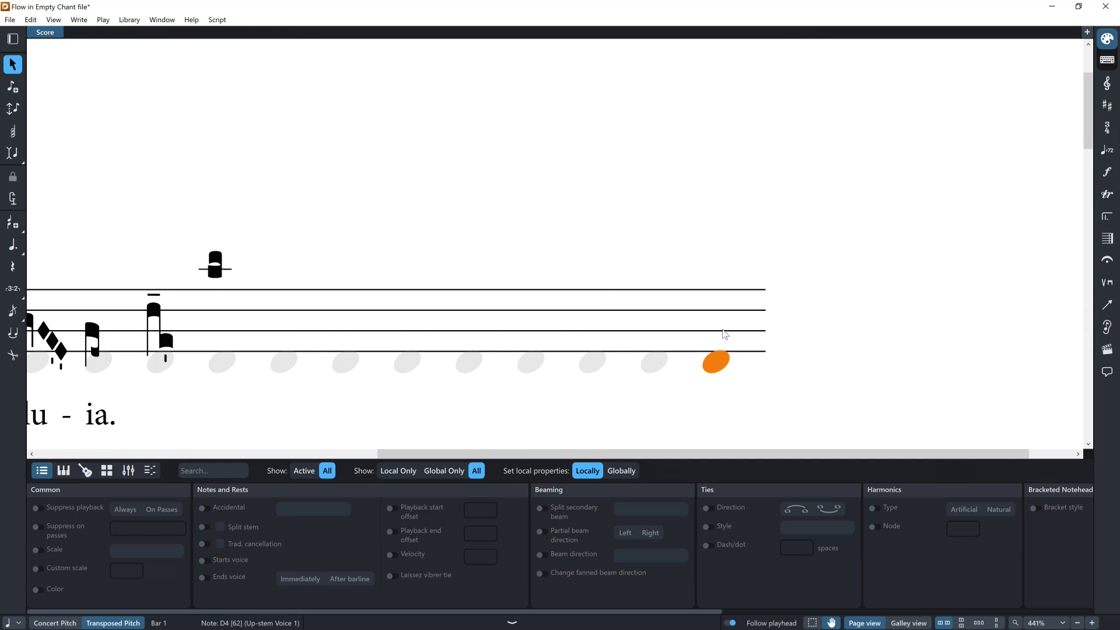
key(shift+l)
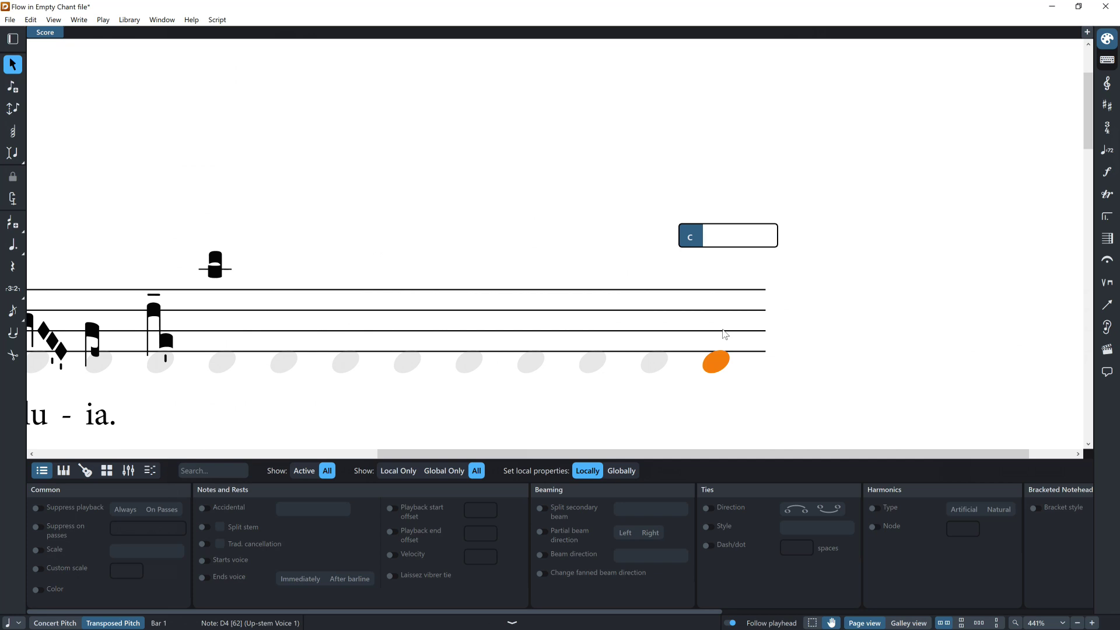
key(alt+Down)
text(fin)
key(Escape)
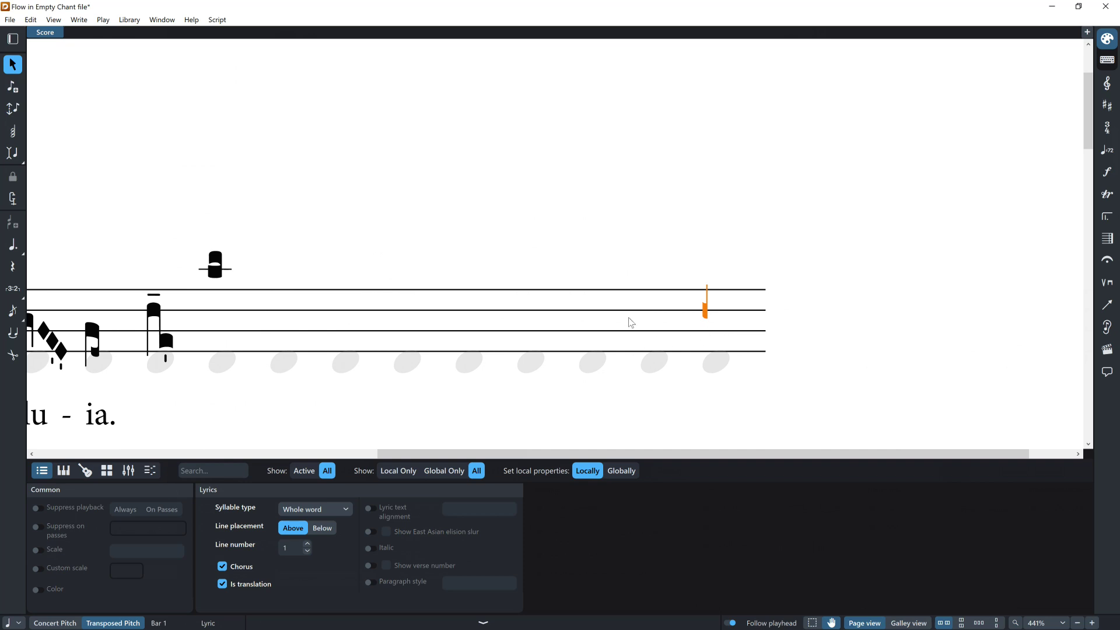
- Clear the codes of the two neumes following "ia" to remove them from the staff
scroll(569, 359, left, 3)
scroll(566, 361, left, 1)
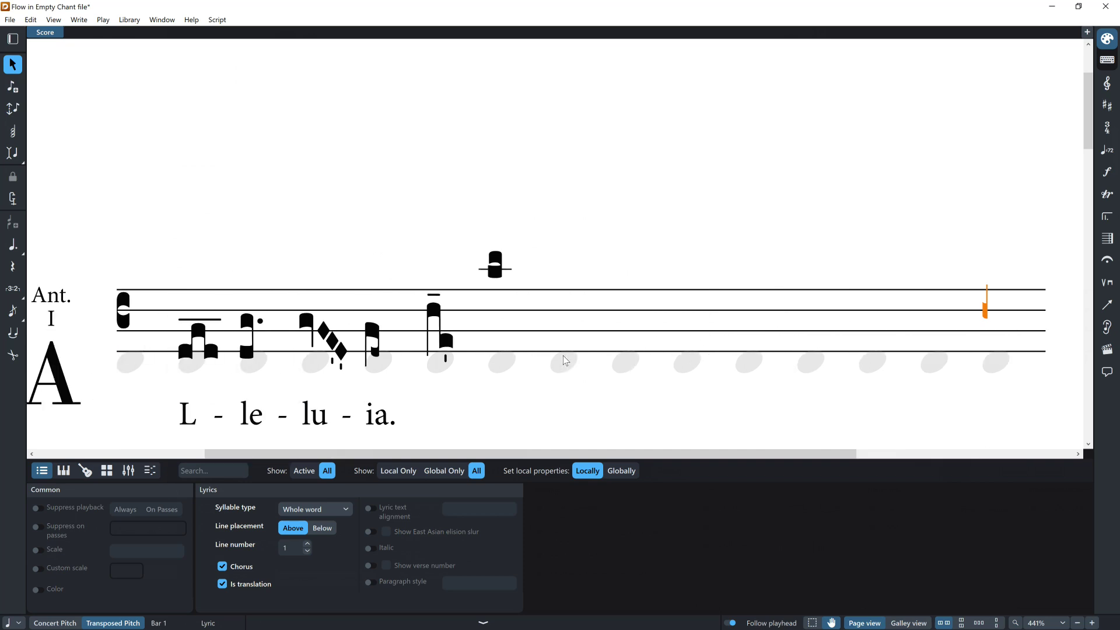
key(ctrl+a)
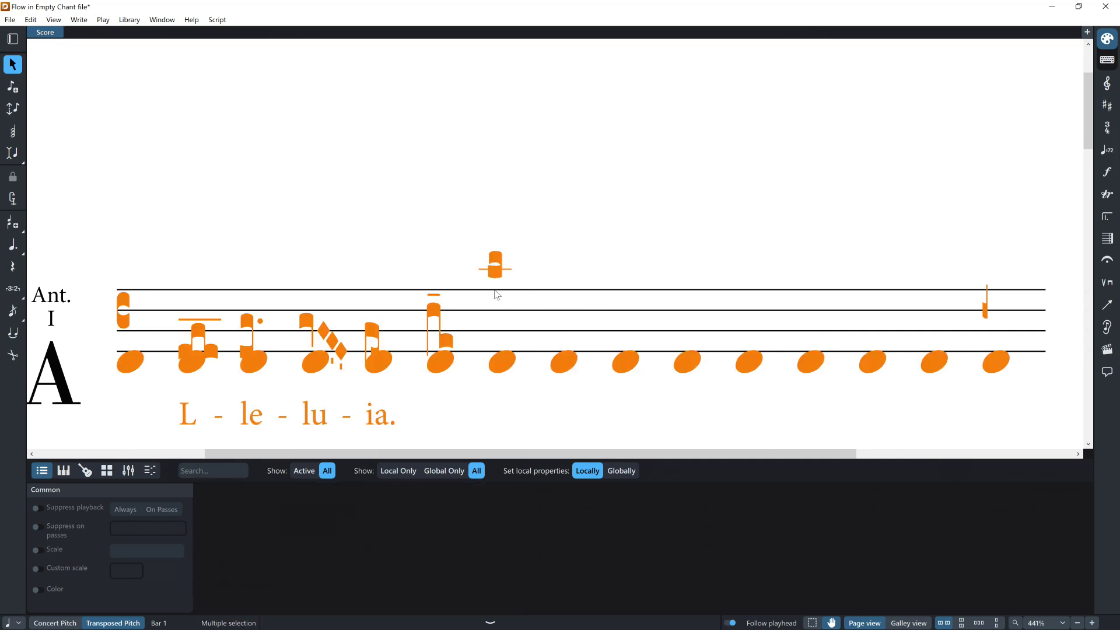
click(495, 290)
key(Return)
key(BackSpace)
key(BackSpace)
key(BackSpace)
key(BackSpace)
key(BackSpace)
key(BackSpace)
key(BackSpace)
key(BackSpace)
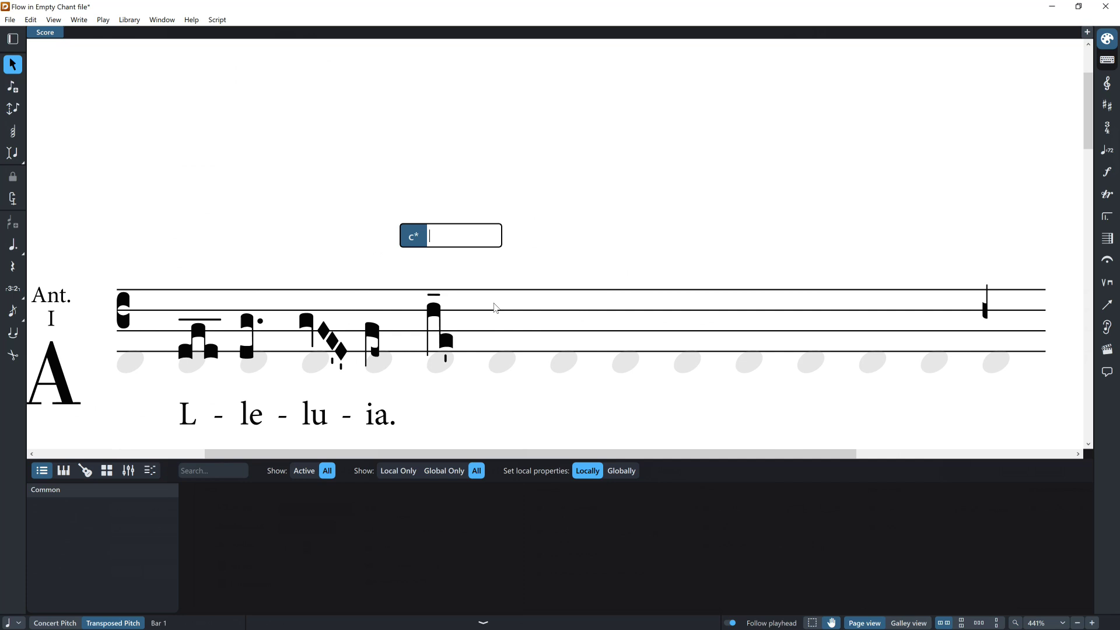
key(space)
key(space)
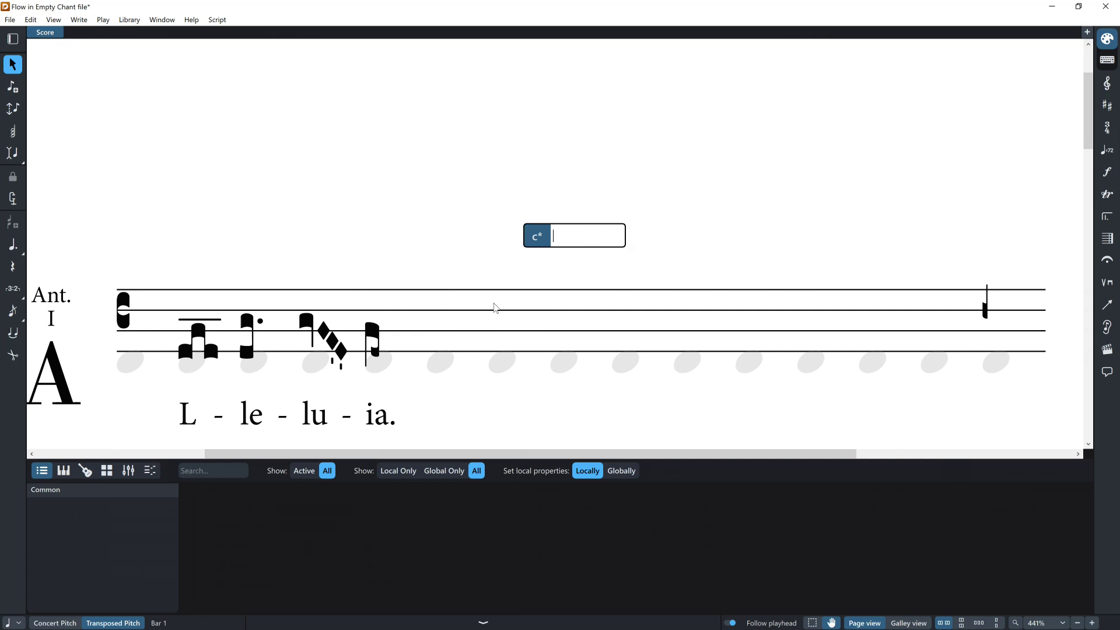
- Add a hollow note in the top staff space at the third placeholder after "ia", using the code 6,h
text(6)
key(Return)
key(Return)
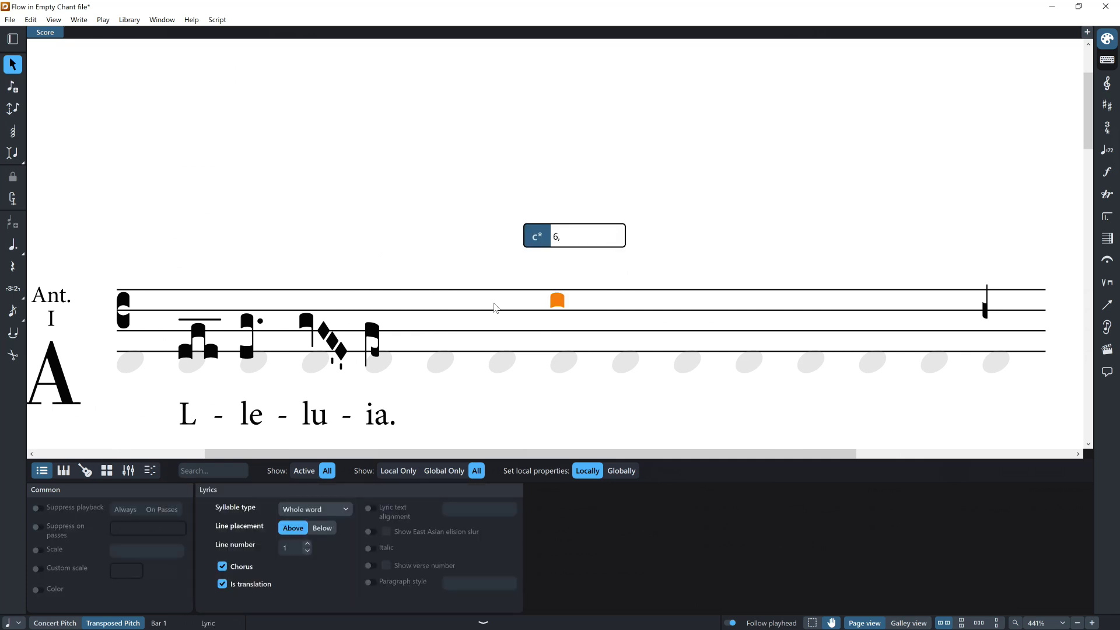
text(,h)
key(space)
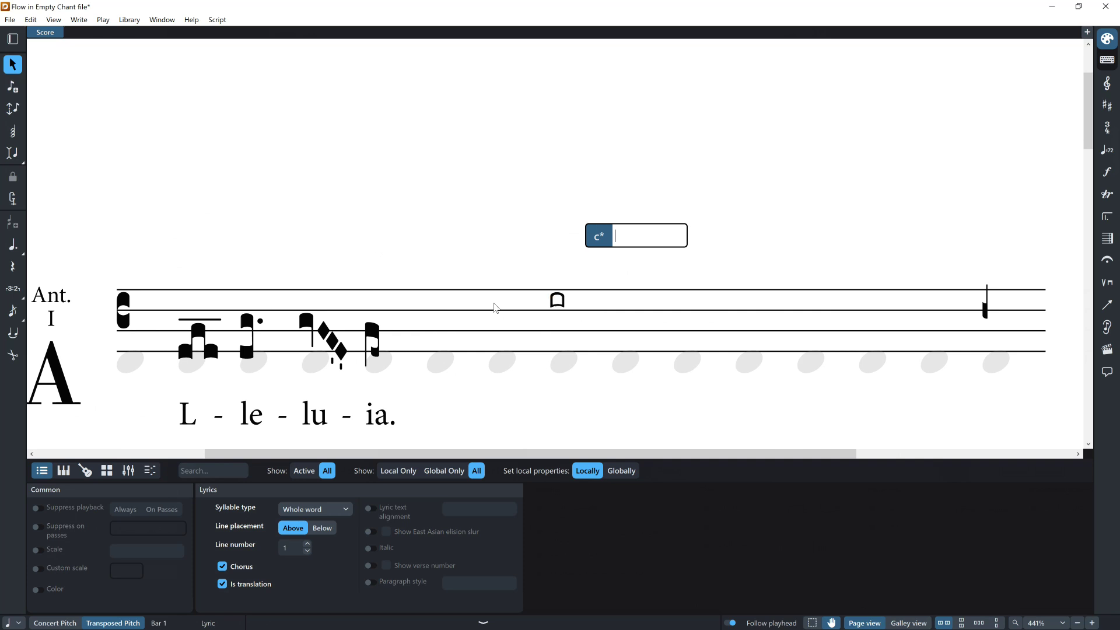
- Add a hollow note on the second line from the top at the fourth placeholder after "ia", using the code 5,h
text(5)
key(Return)
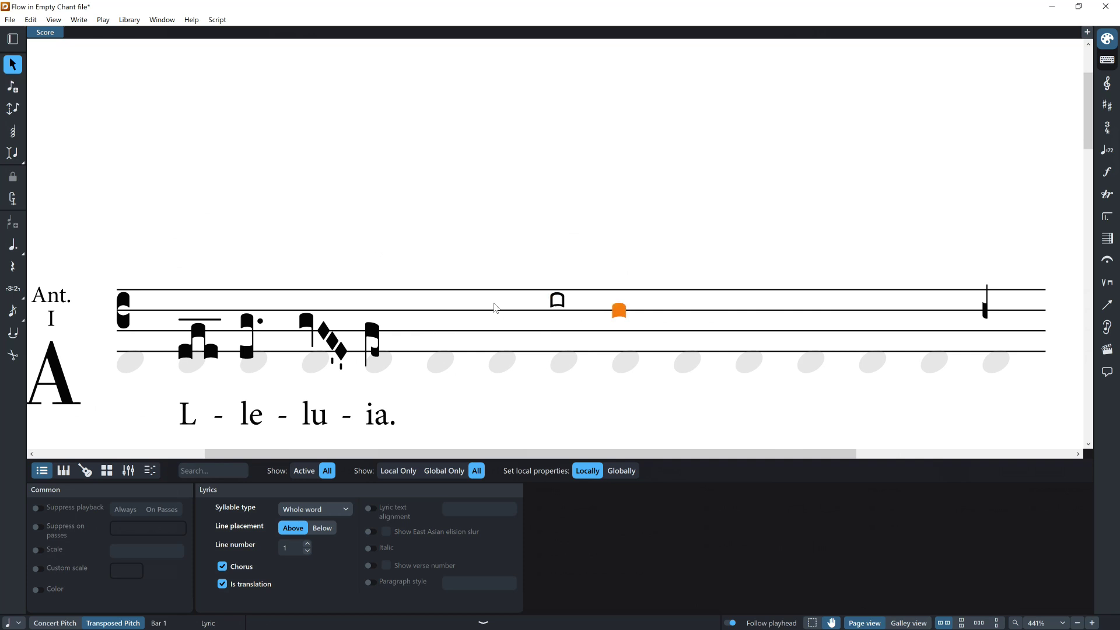
key(Return)
text(5,1)
key(space)
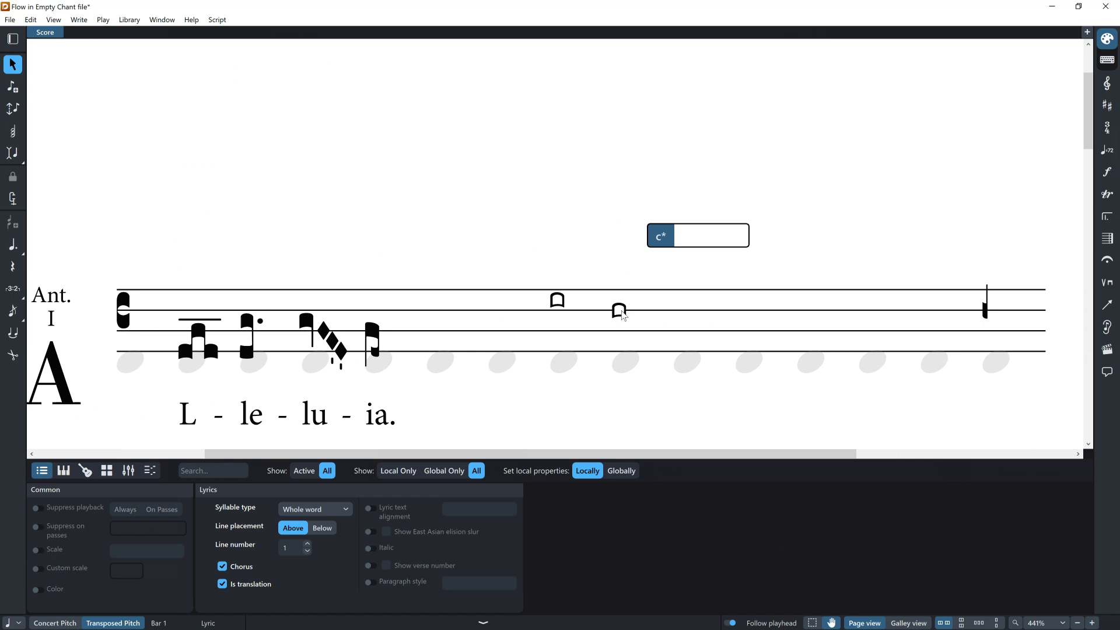
text(5,h)
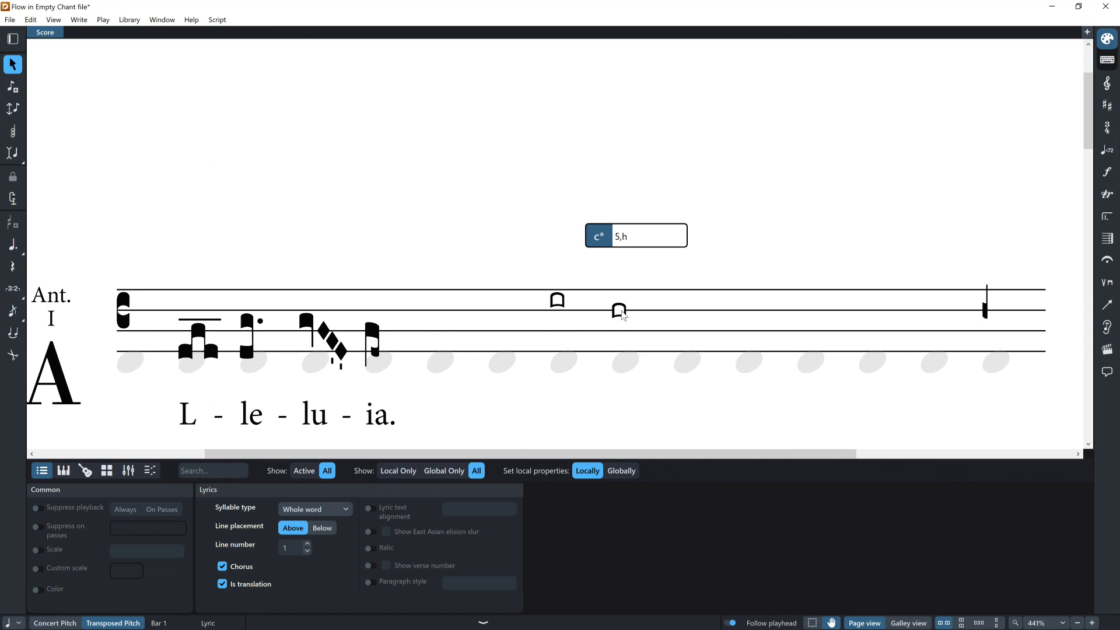
- Change the hollow note on the second line from the top to a hollow diamond, using the code 5,dh
key(Left)
text(d)
key(space)
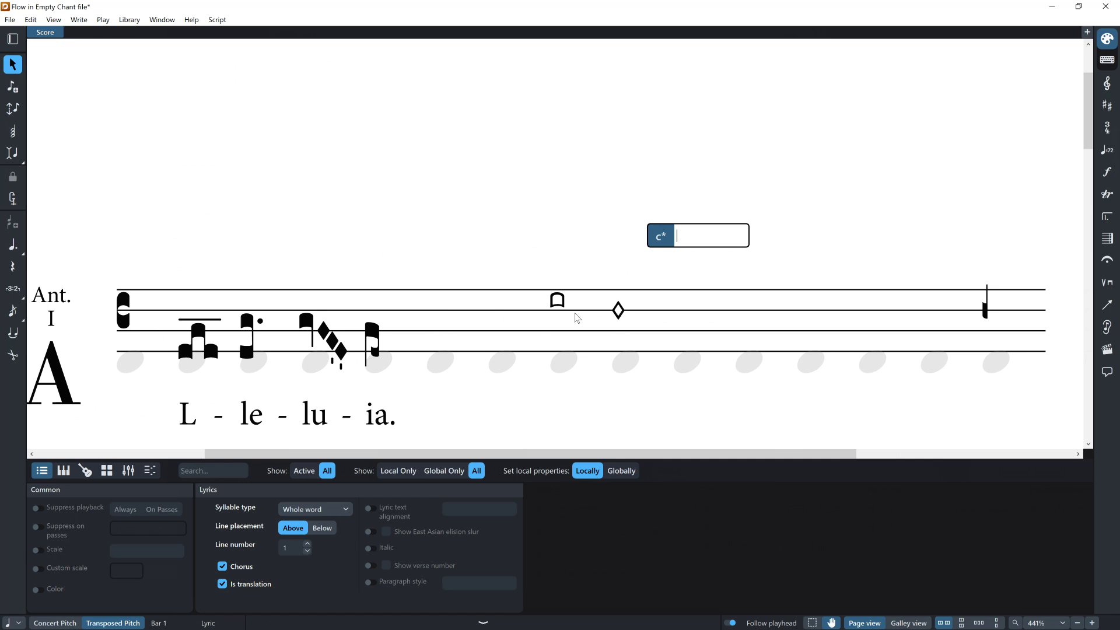
key(Escape)
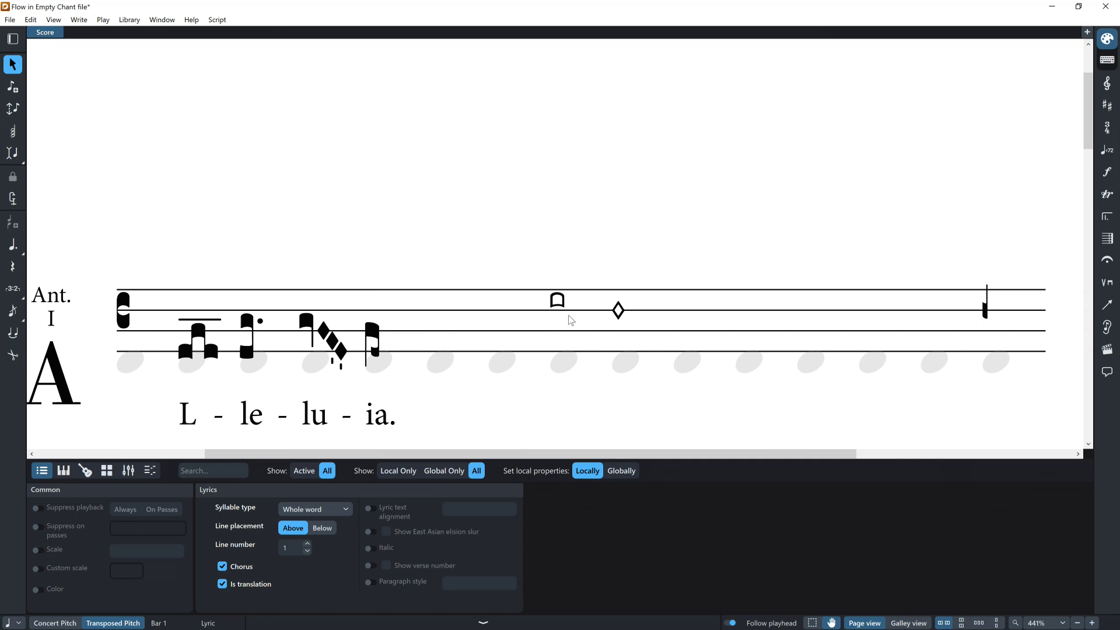
- Add vertical lines on both sides of the hollow note in the top staff space
key(shift+f)
text(6,hl)
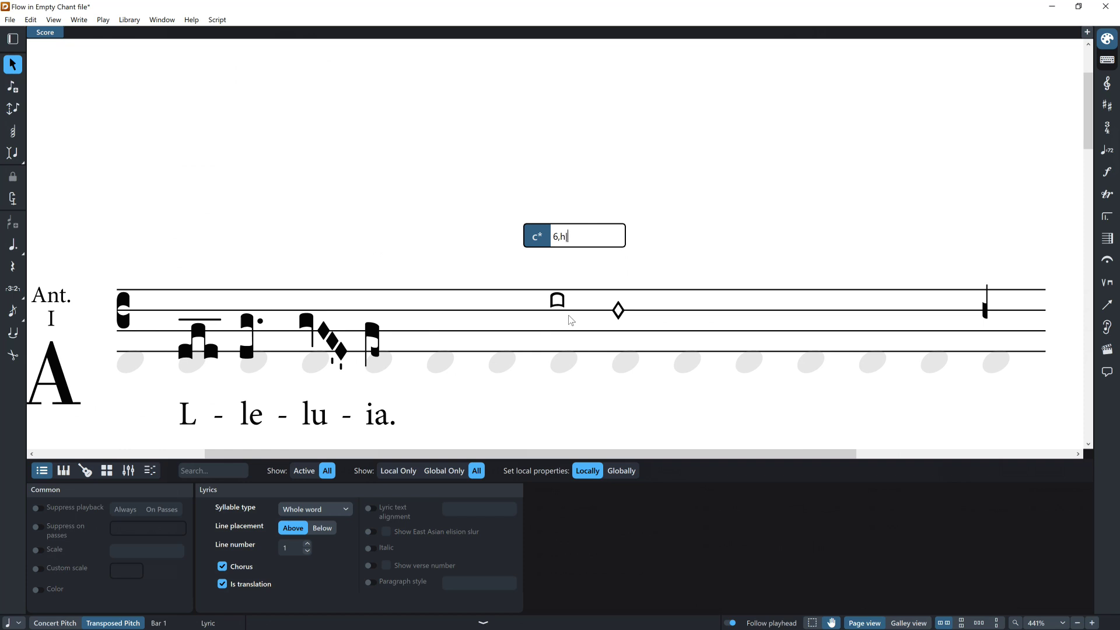
key(Return)
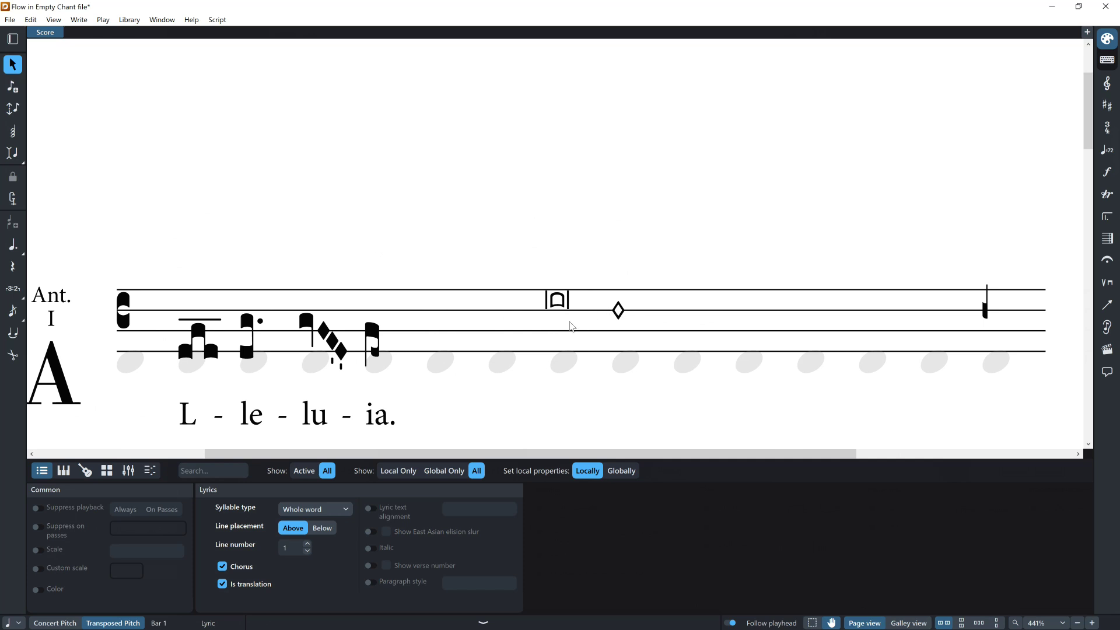
- Make the note between the vertical lines filled by using n instead of h in its code
key(Return)
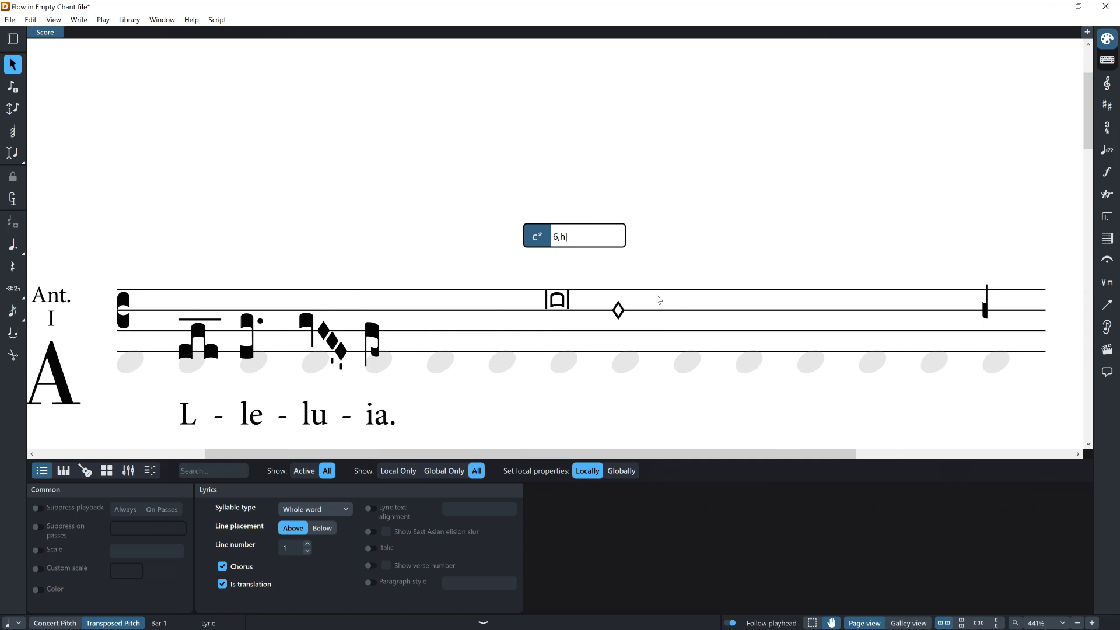
key(BackSpace)
text(n)
key(Return)
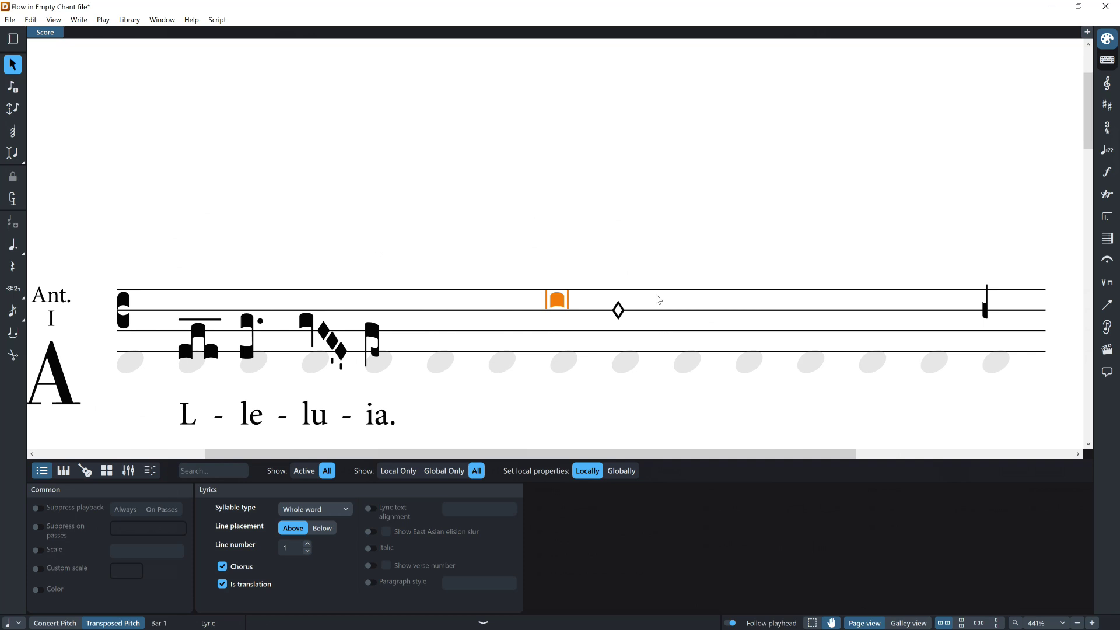
- Replace the framed note with a filled note at pitch 3, and enter notes 2 and 1 at the following two placeholders
key(shift+c)
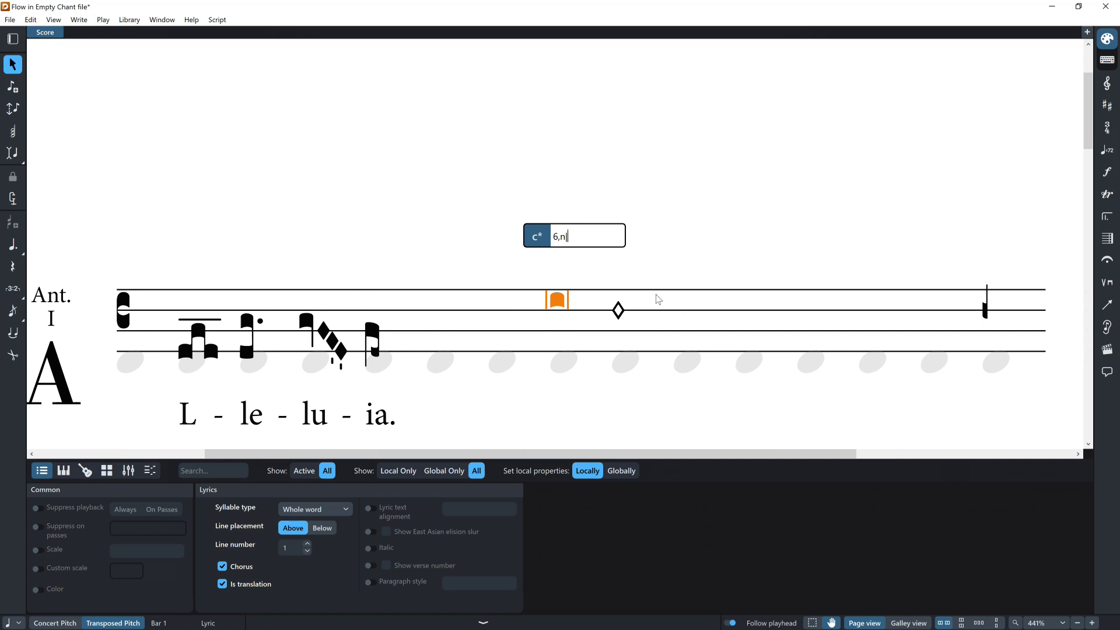
key(BackSpace)
key(BackSpace)
key(BackSpace)
text(6,h0/)
key(Return)
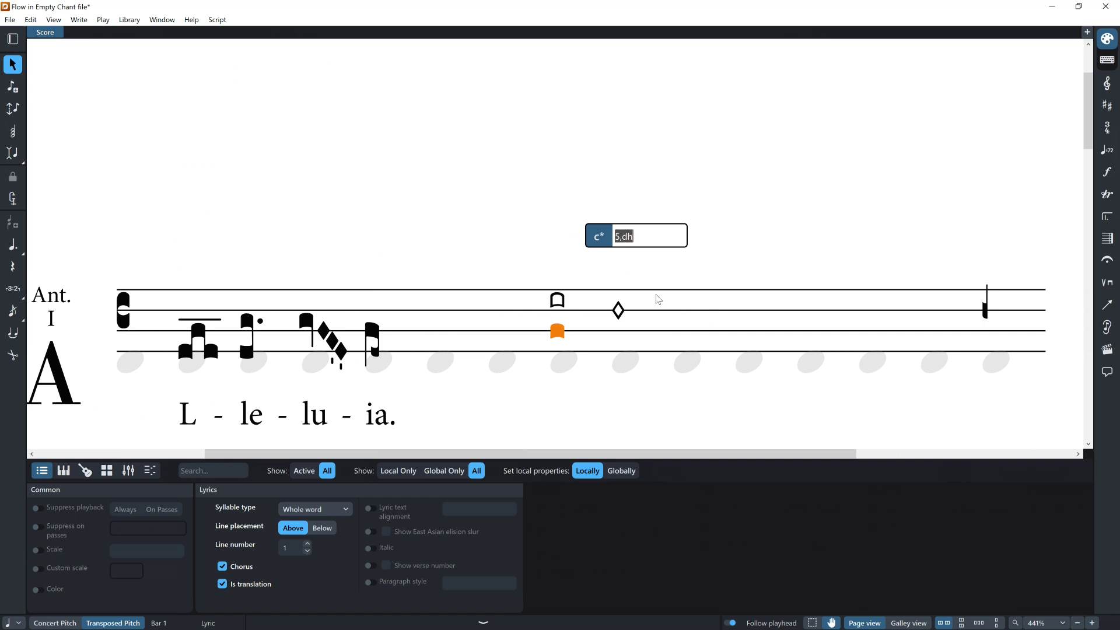
text(2)
key(space)
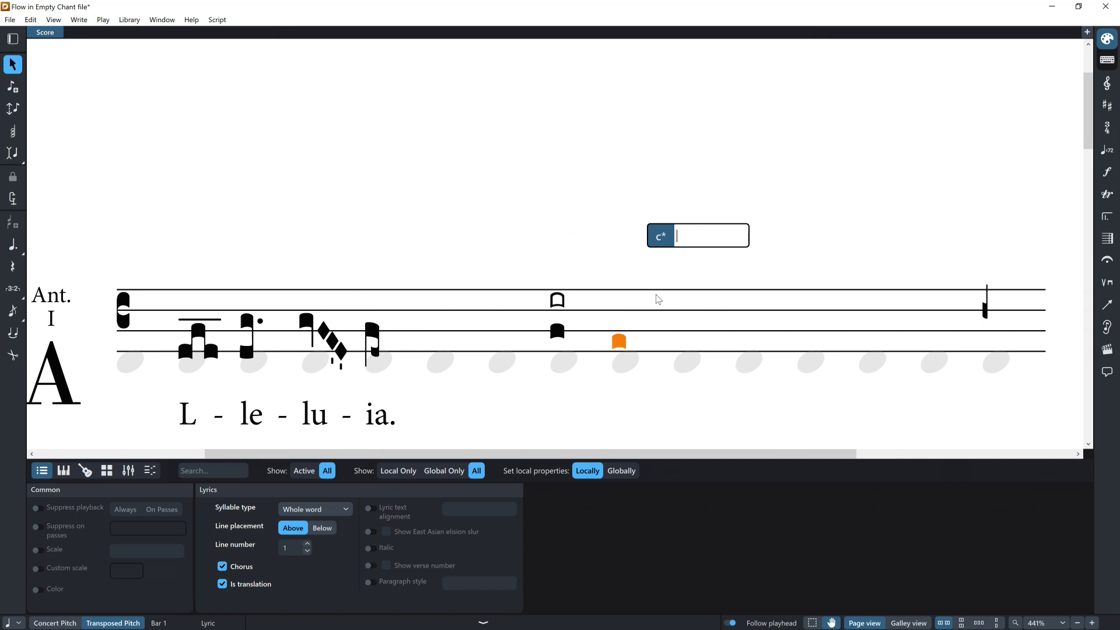
text(1)
key(space)
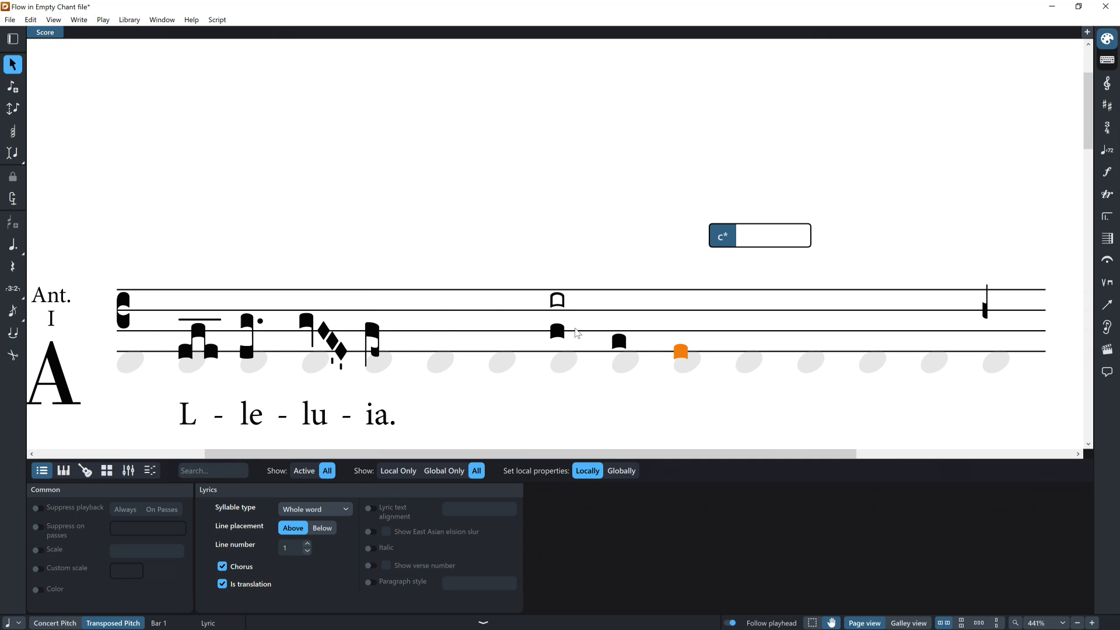
- Add a backward-slanting accent above the staff over the filled note with code 2
click(619, 343)
key(shift+f)
text(2)
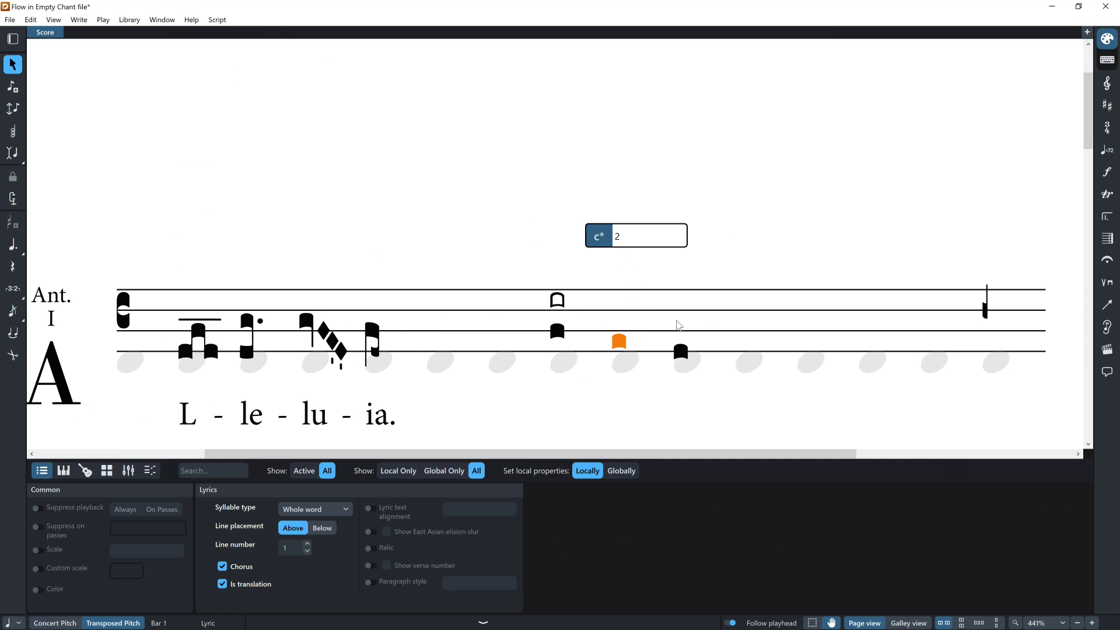
text([l])
key(space)
key(space)
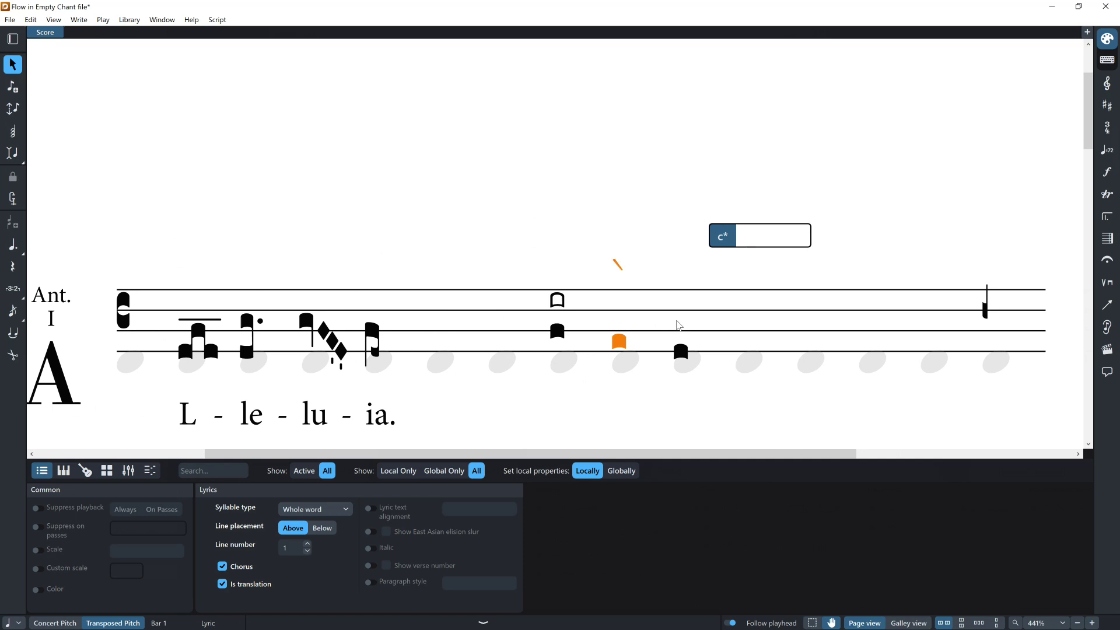
- Add a small circle above the staff over the filled note with code 1 on the bottom line
key(Left)
text([)
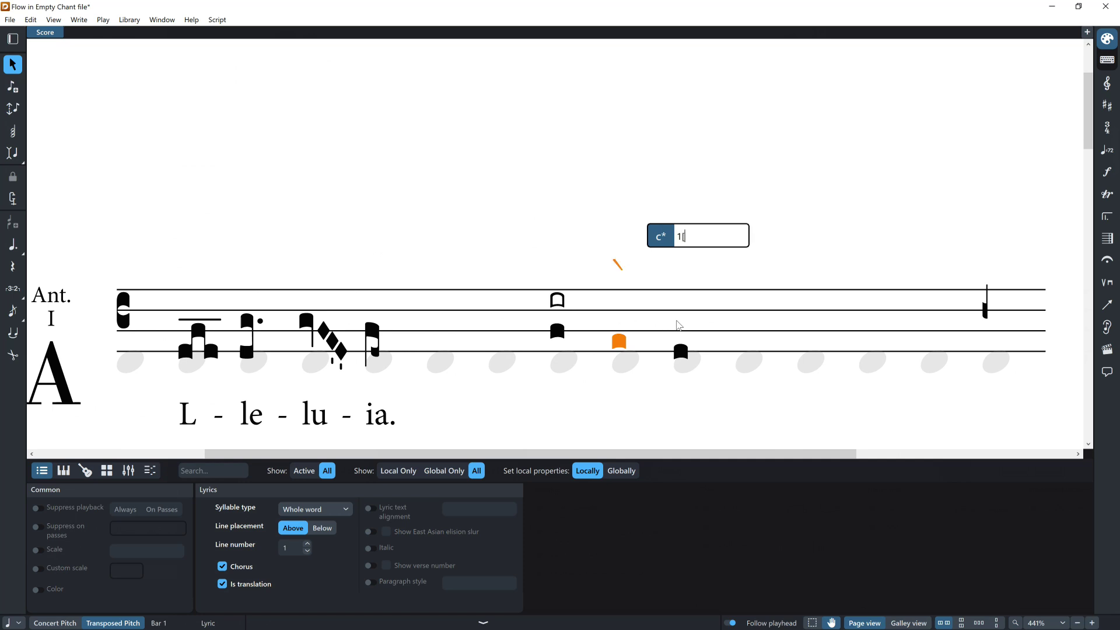
text(r])
key(Return)
key(Return)
key(Left)
text(])
key(Return)
key(shift+c)
text(1[u])
key(BackSpace)
text(d)
key(Return)
text(o)
key(space)
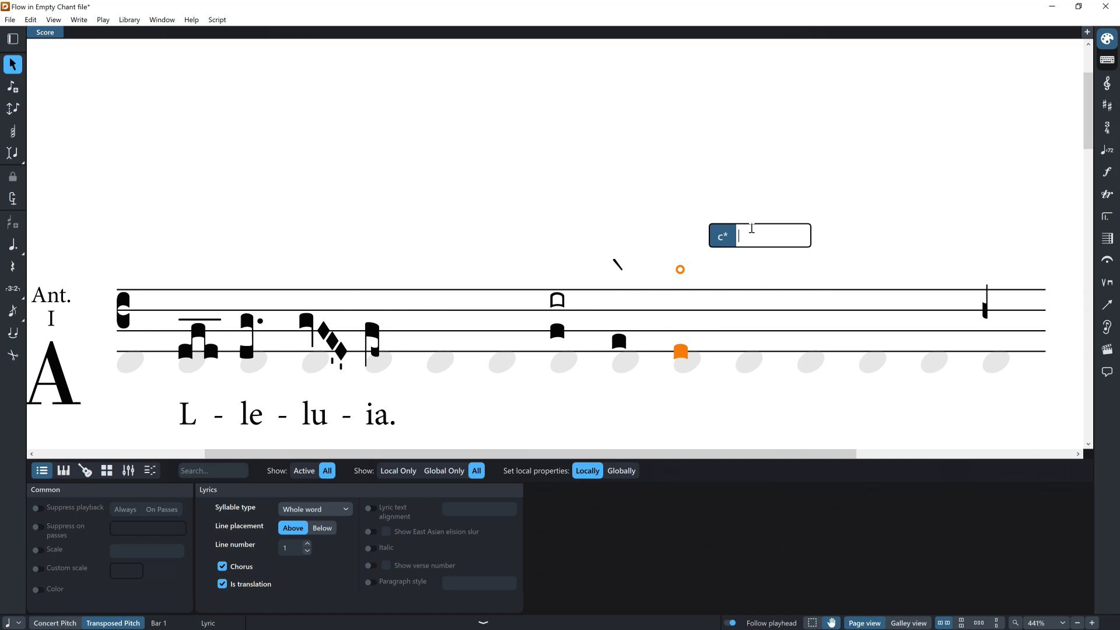
- Enter four ascending filled notes, 3, 4, 5 and 6, at the placeholders between the circled note and the custos
key(Return)
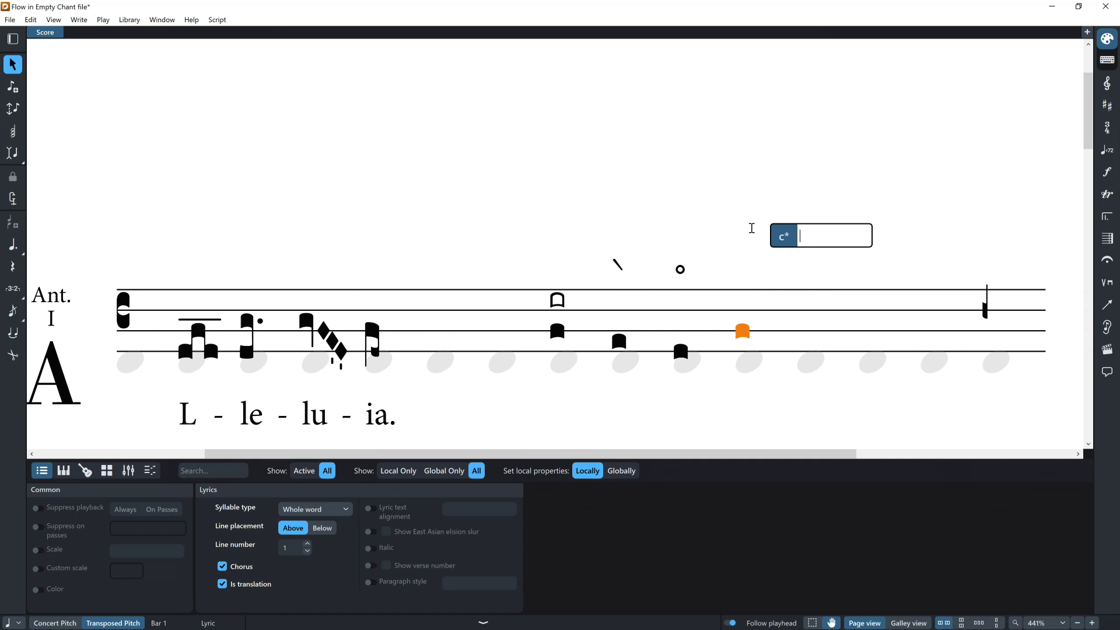
text(4)
key(Return)
text(5)
key(Return)
text(6)
key(Return)
- Add a curly brace above the first three ascending notes, with an acute accent over its centre using a
click(742, 331)
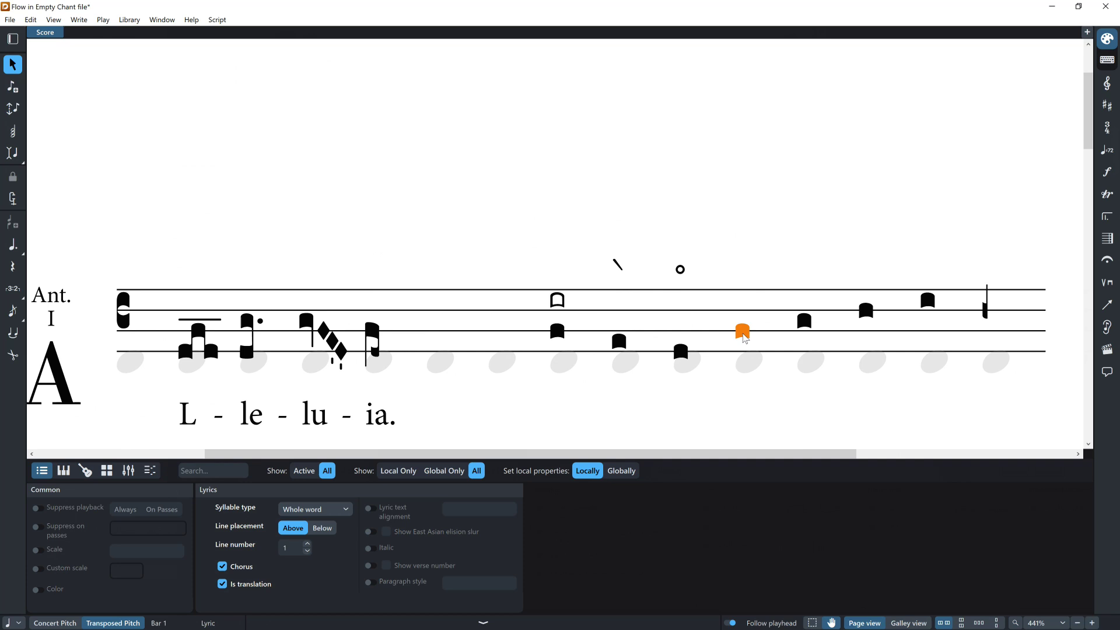
key(Return)
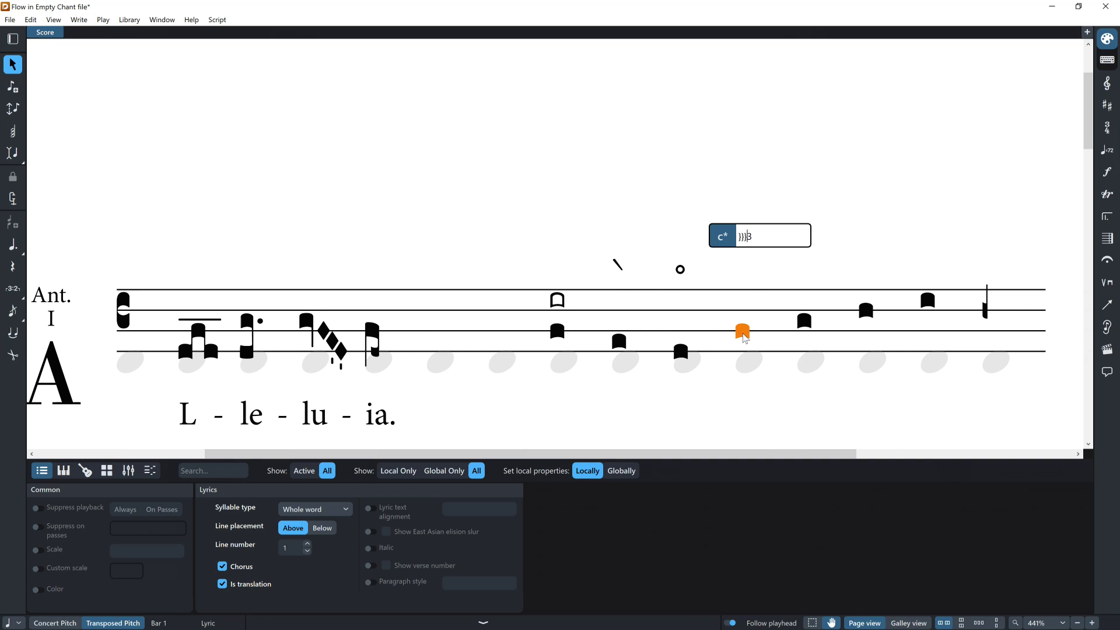
key(Return)
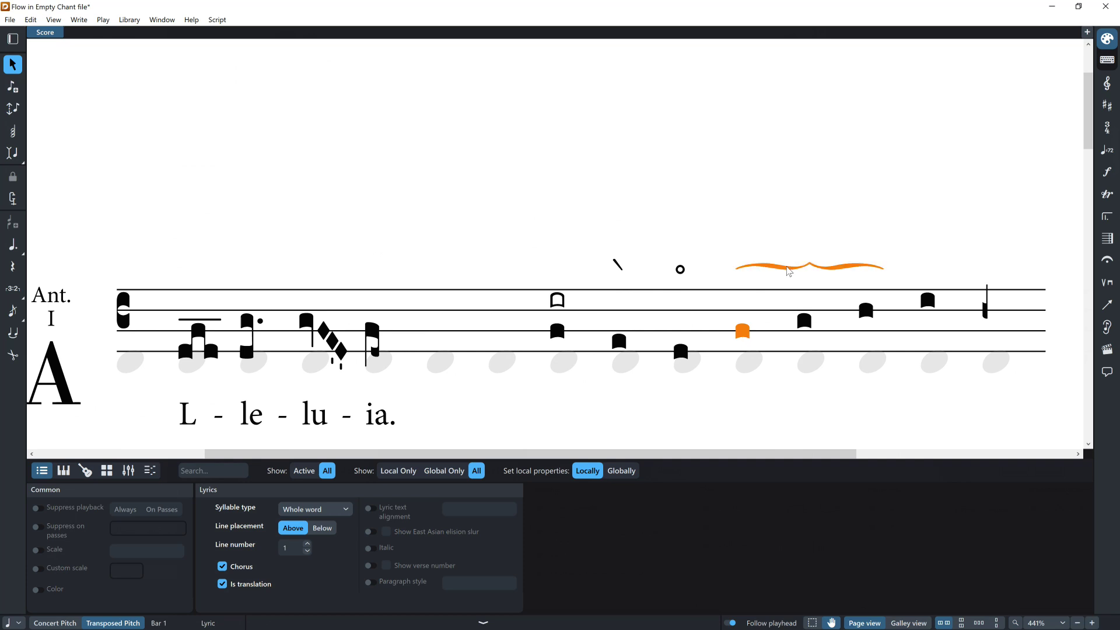
double_click(743, 333)
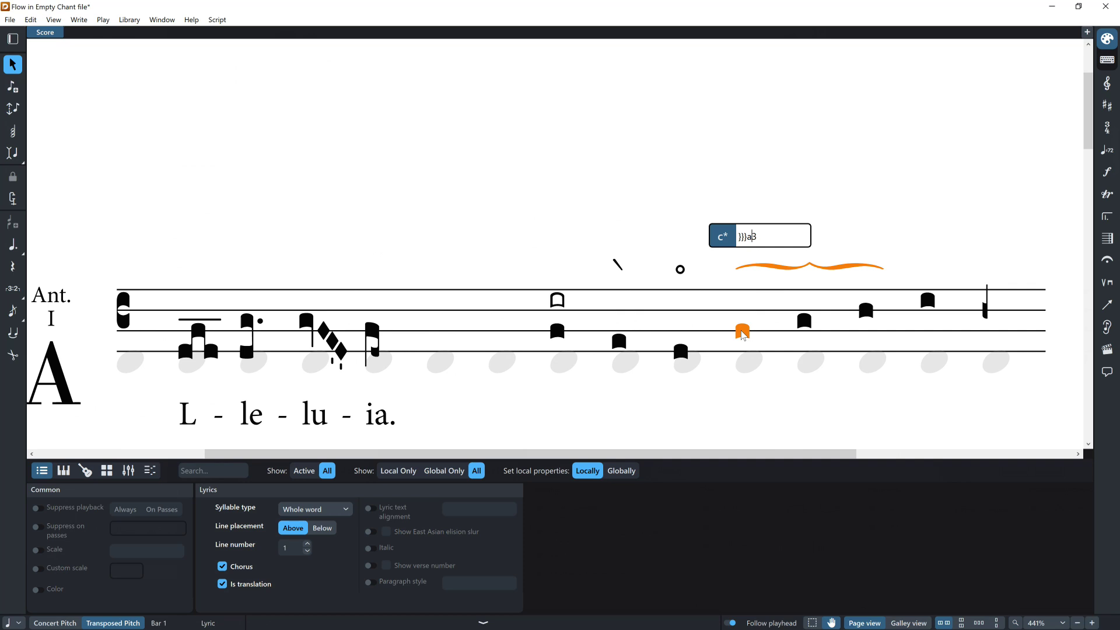
key(Return)
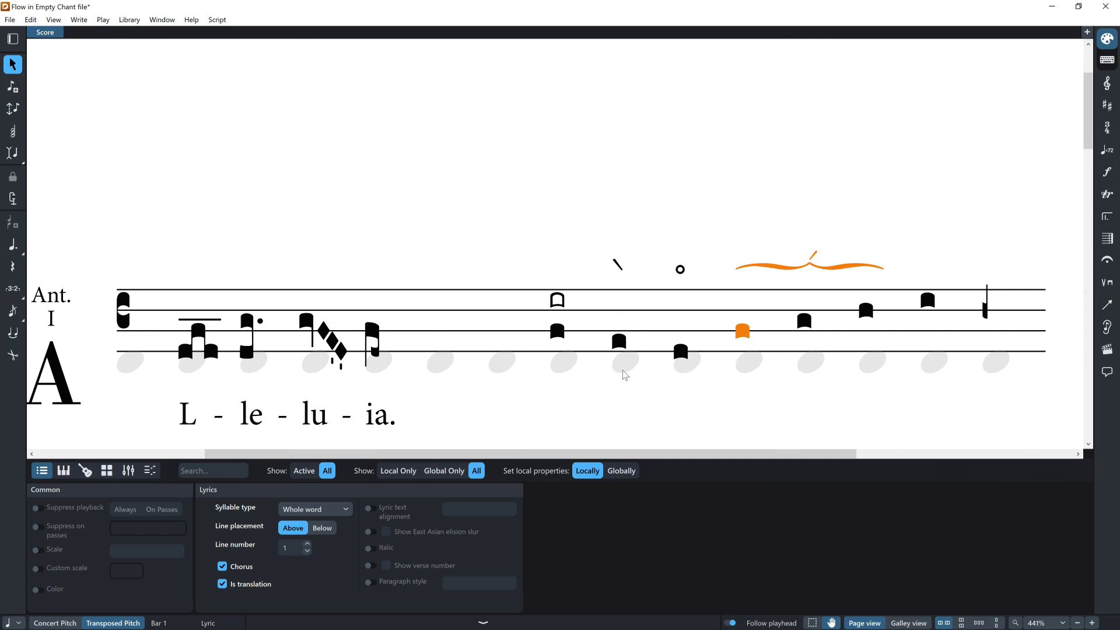
- Set the rhythmic grid resolution to a quarter note
click(374, 333)
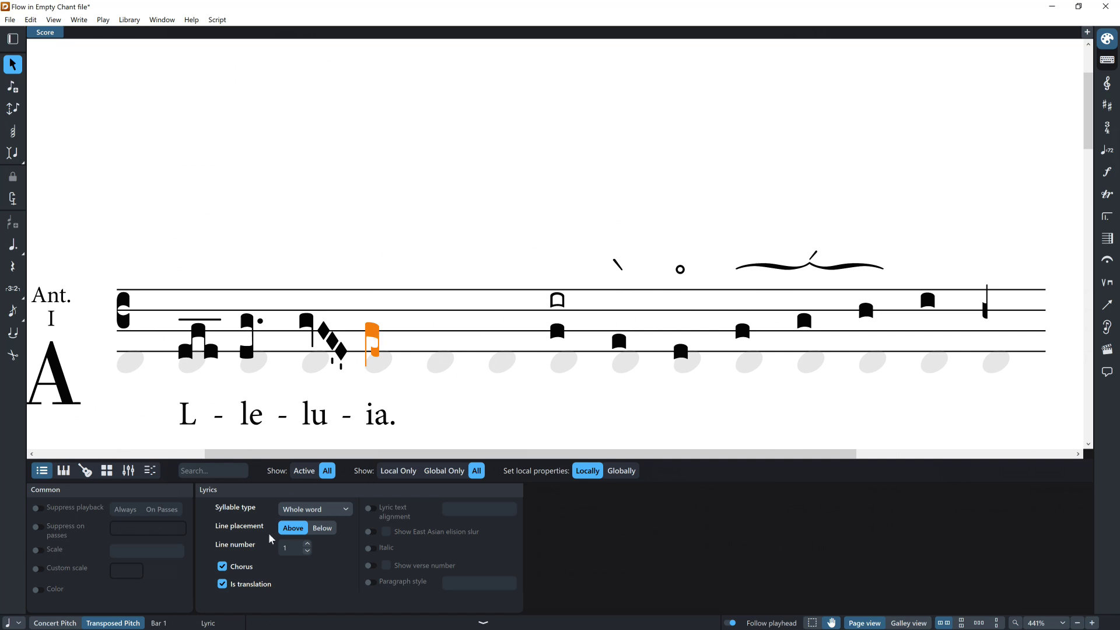
click(16, 623)
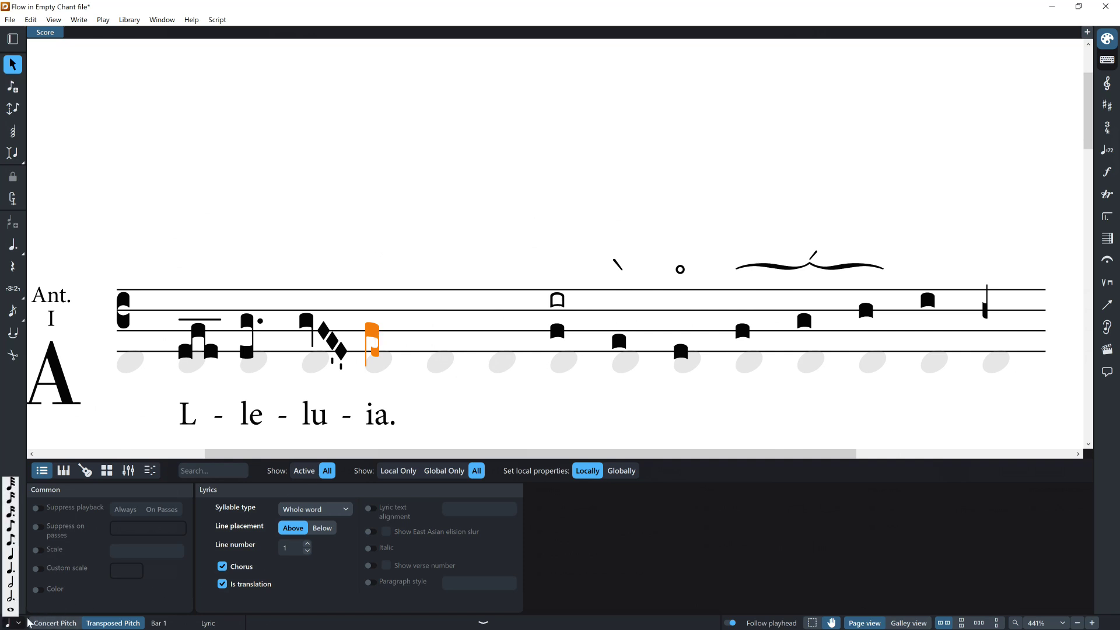
click(11, 555)
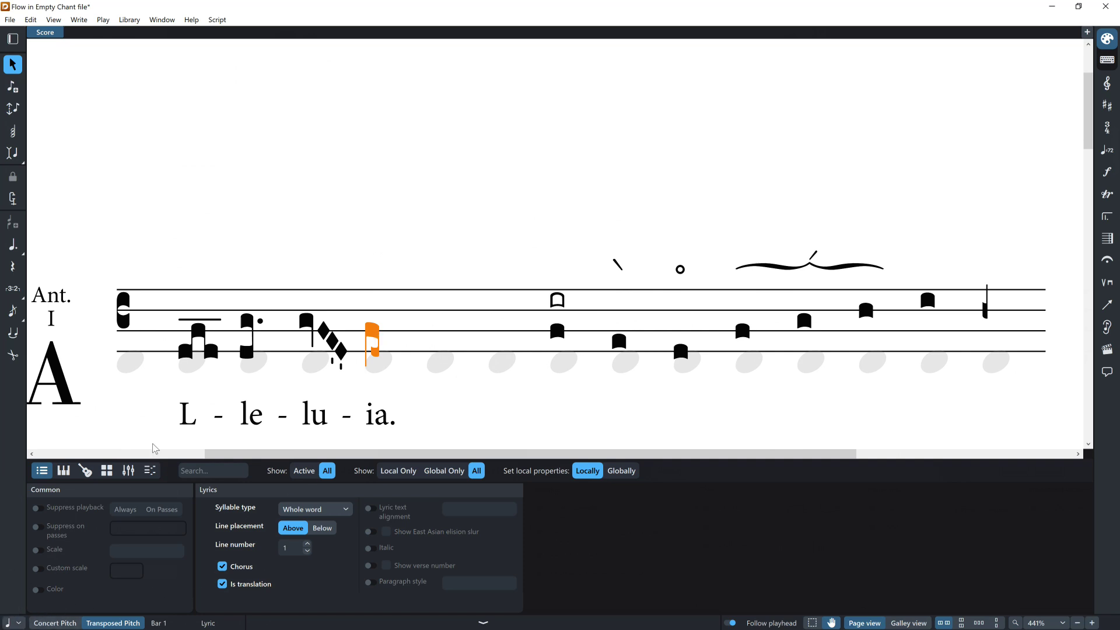
double_click(365, 336)
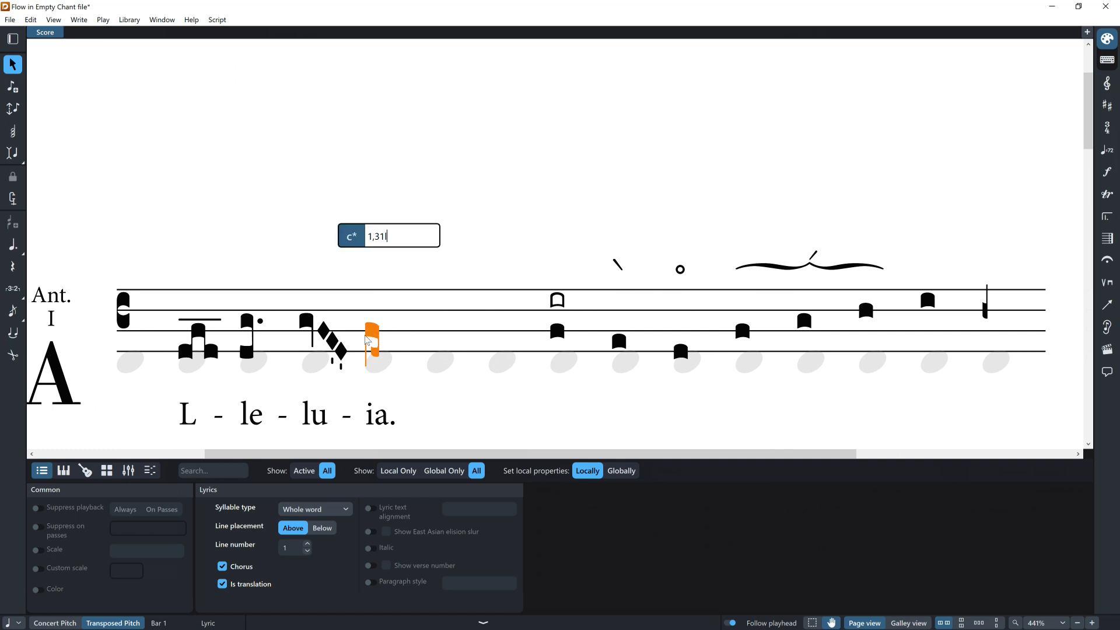
key(Return)
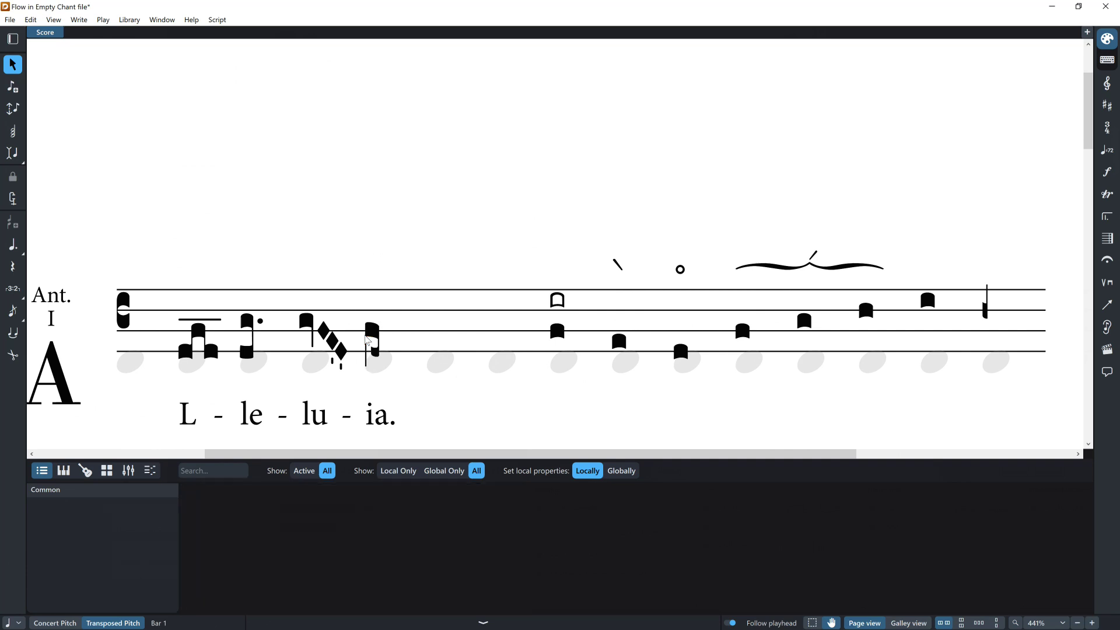
- Insert a tick barline at the placeholder following the "ia" neume, and leave note input
click(374, 321)
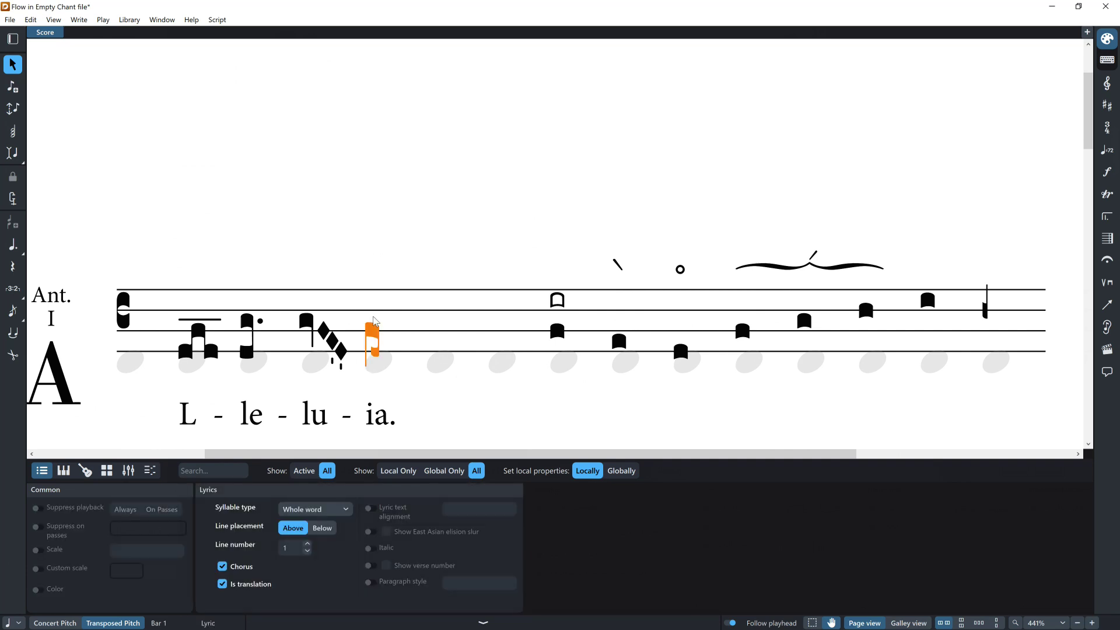
key(shift+n)
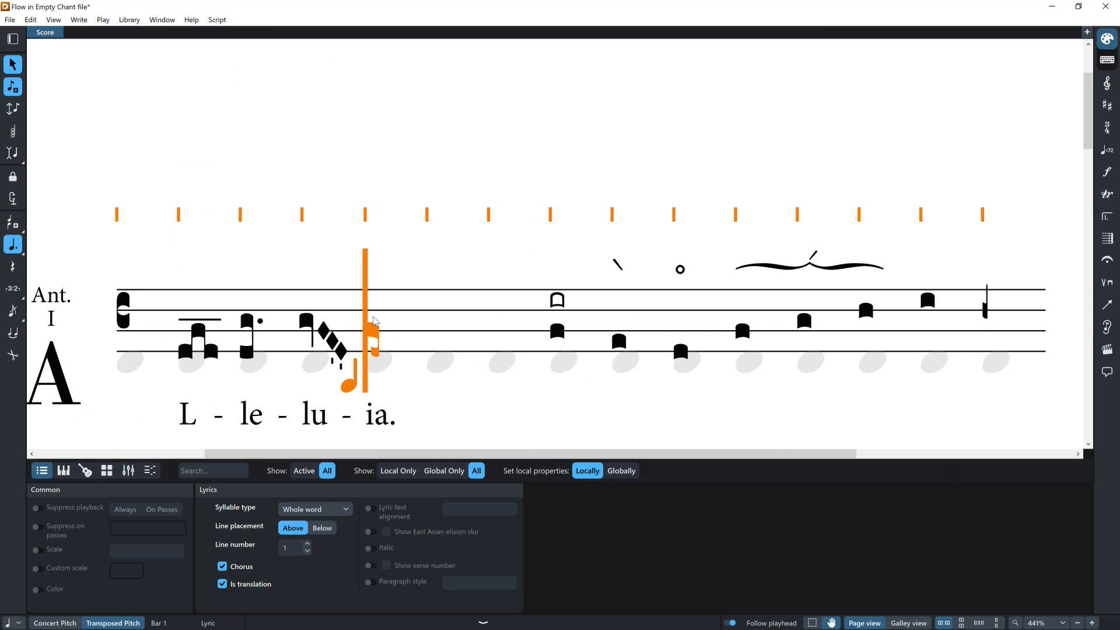
key(Right)
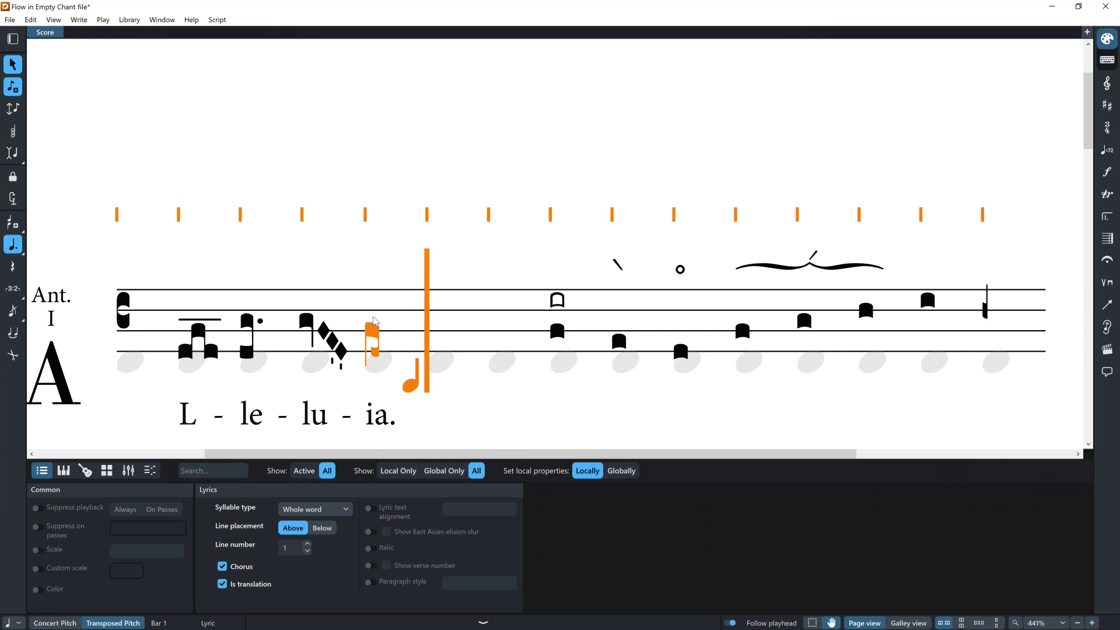
key(shift+l)
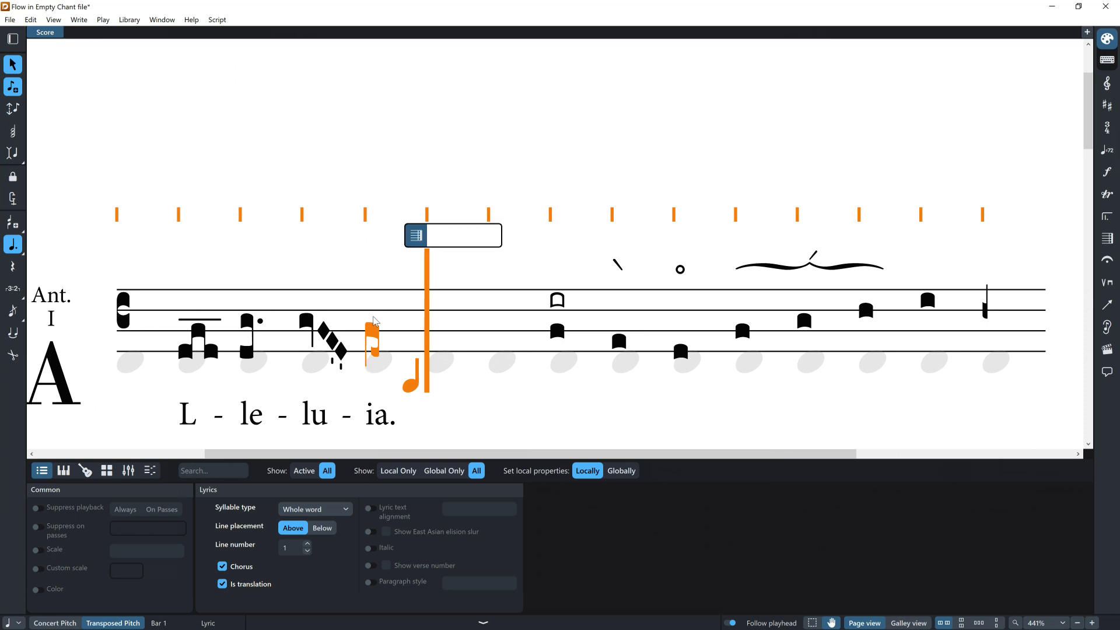
text(')
key(Return)
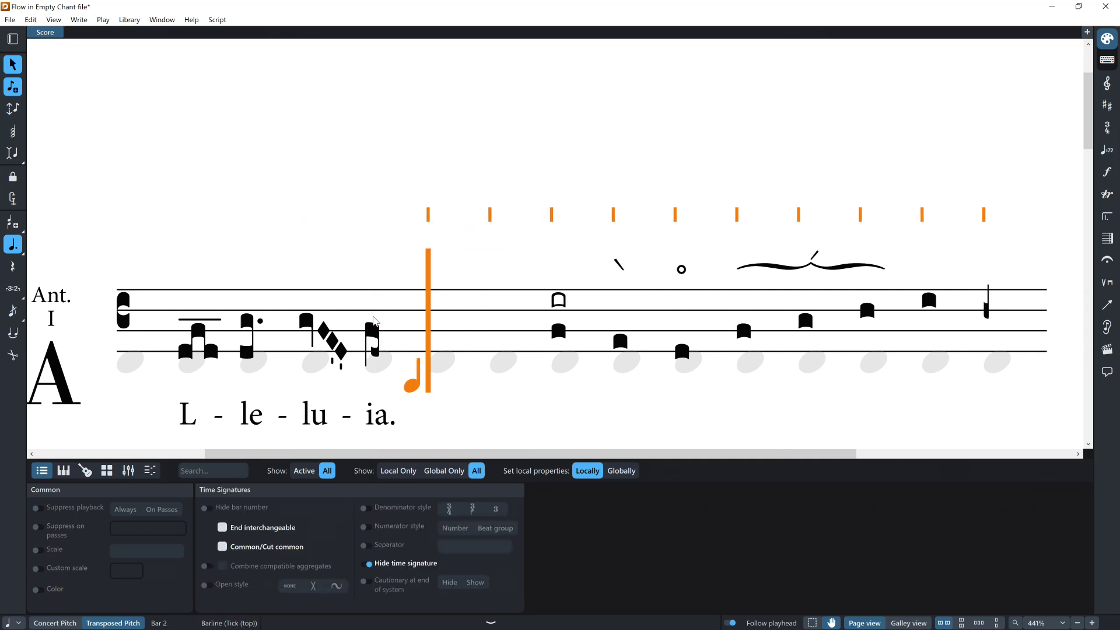
click(349, 184)
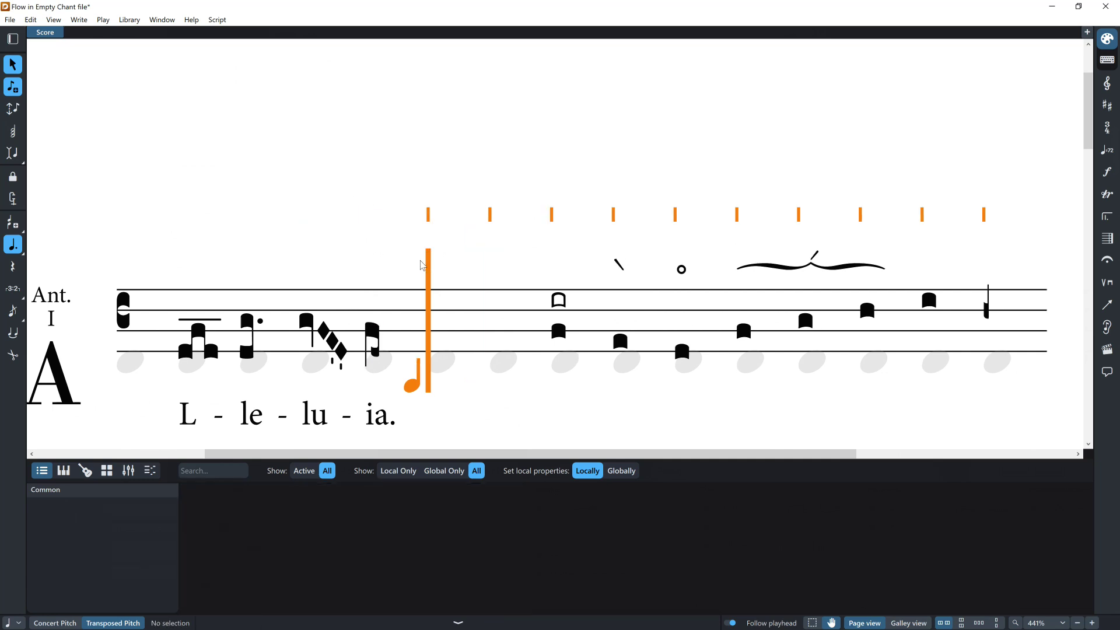
click(495, 301)
click(425, 301)
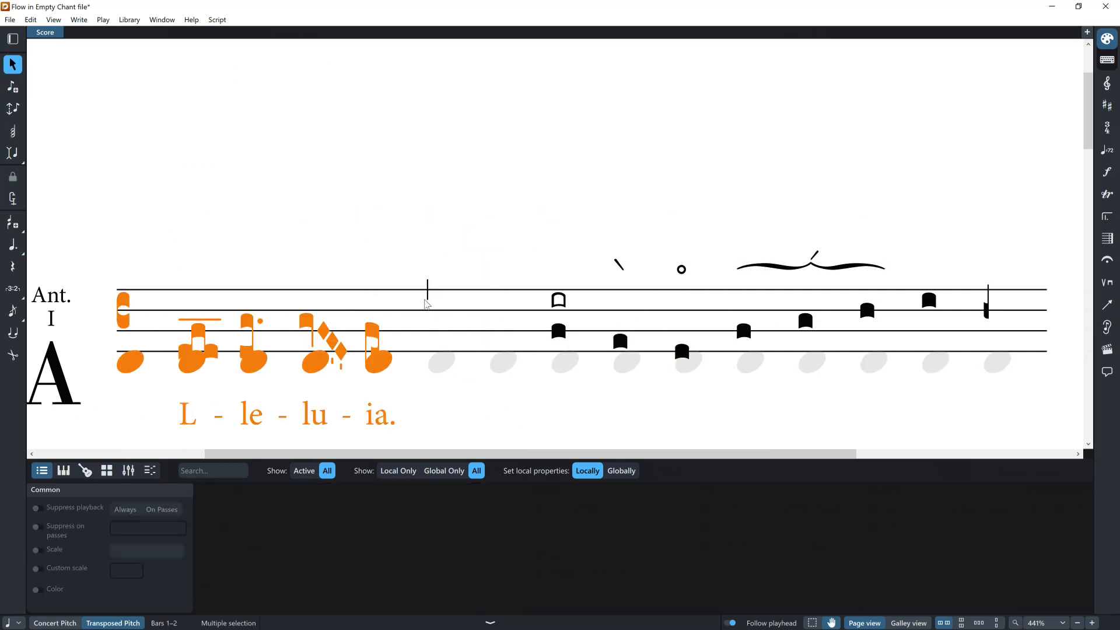
click(430, 305)
click(378, 335)
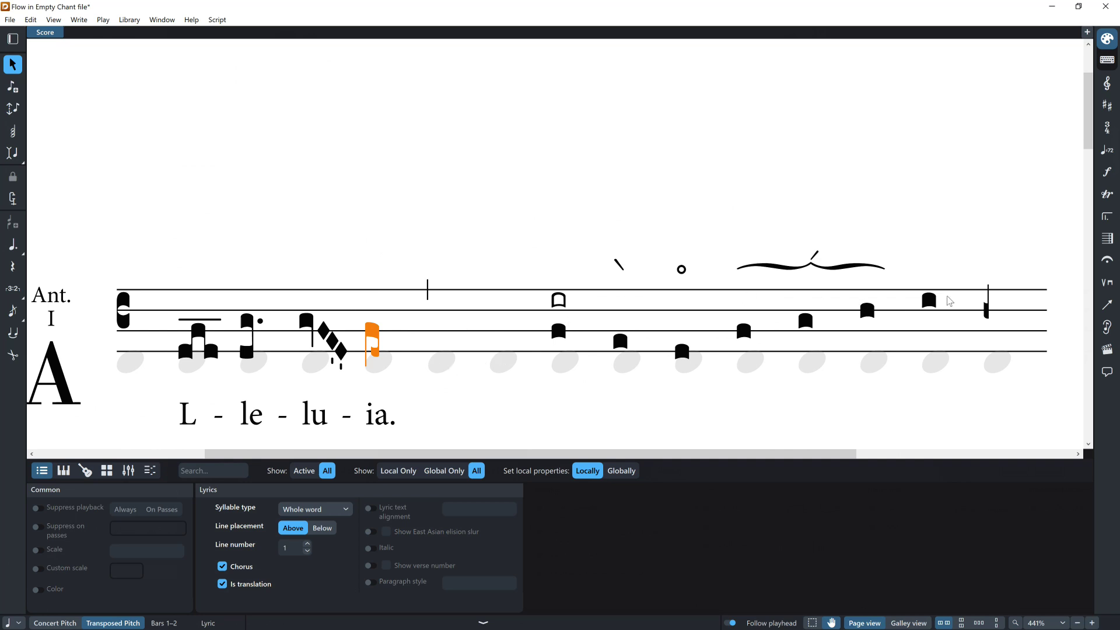
- Insert a double barline between the last ascending note and the custos
click(930, 301)
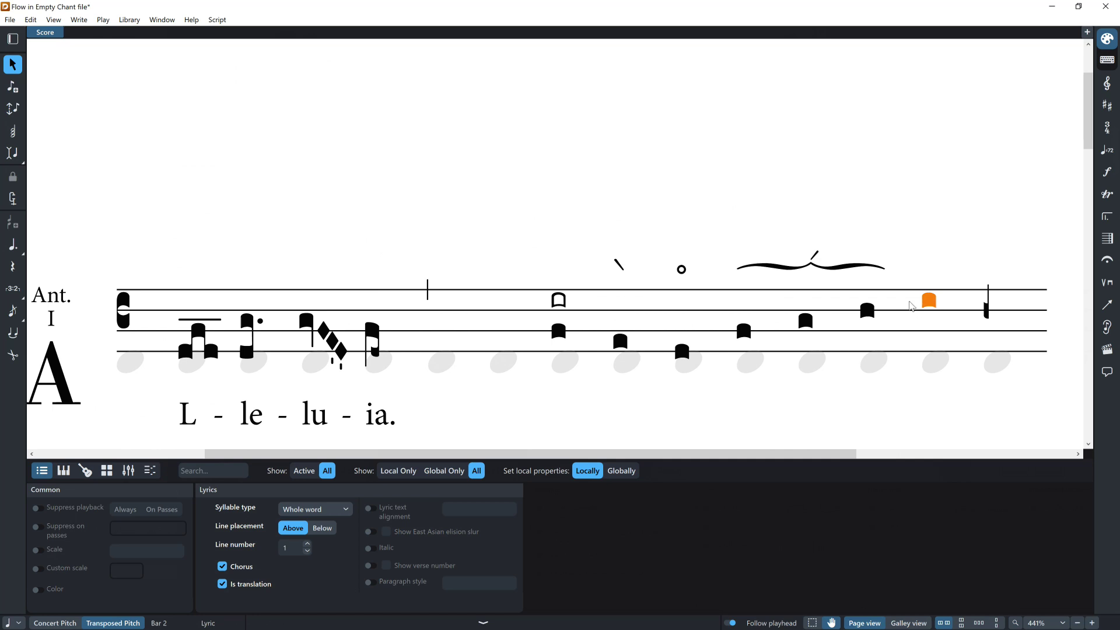
key(shift+n)
key(Right)
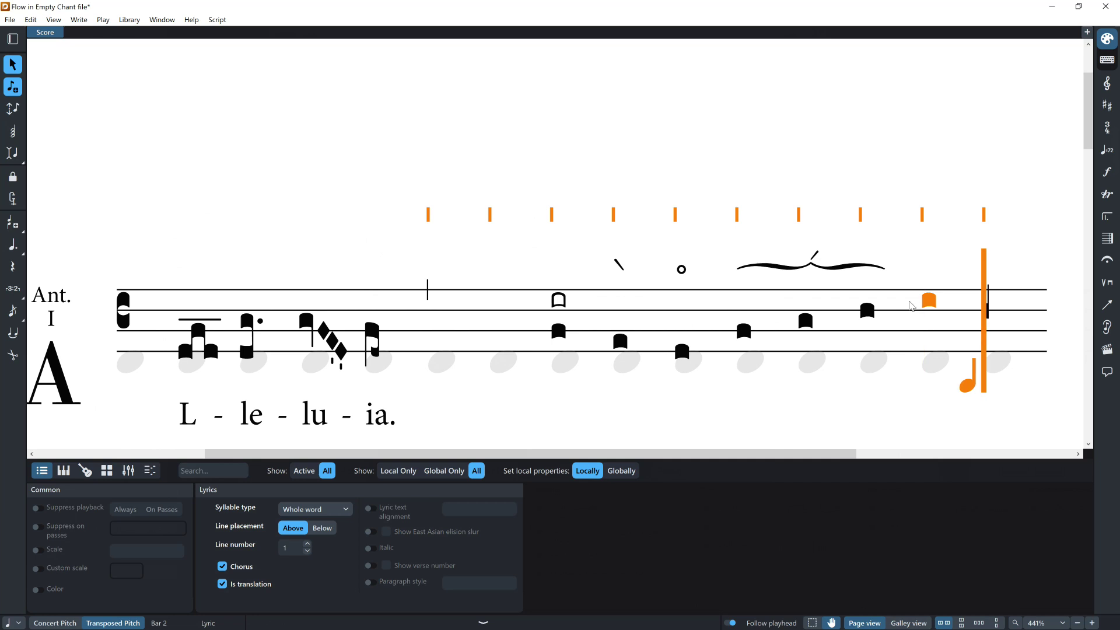
key(shift+b)
text(|])
key(Return)
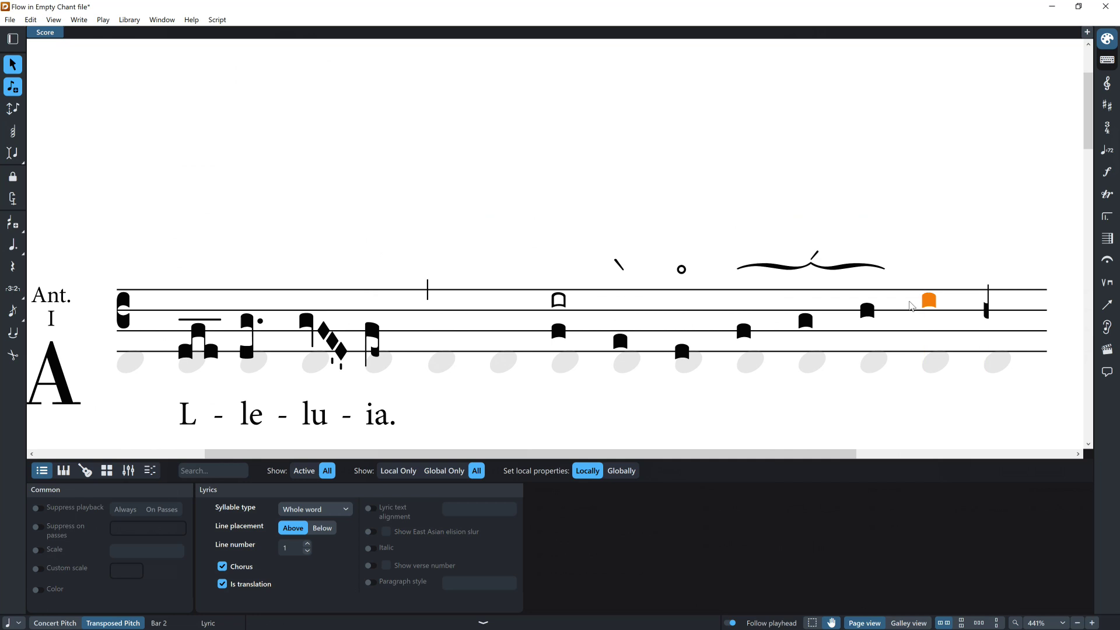
click(903, 196)
key(Escape)
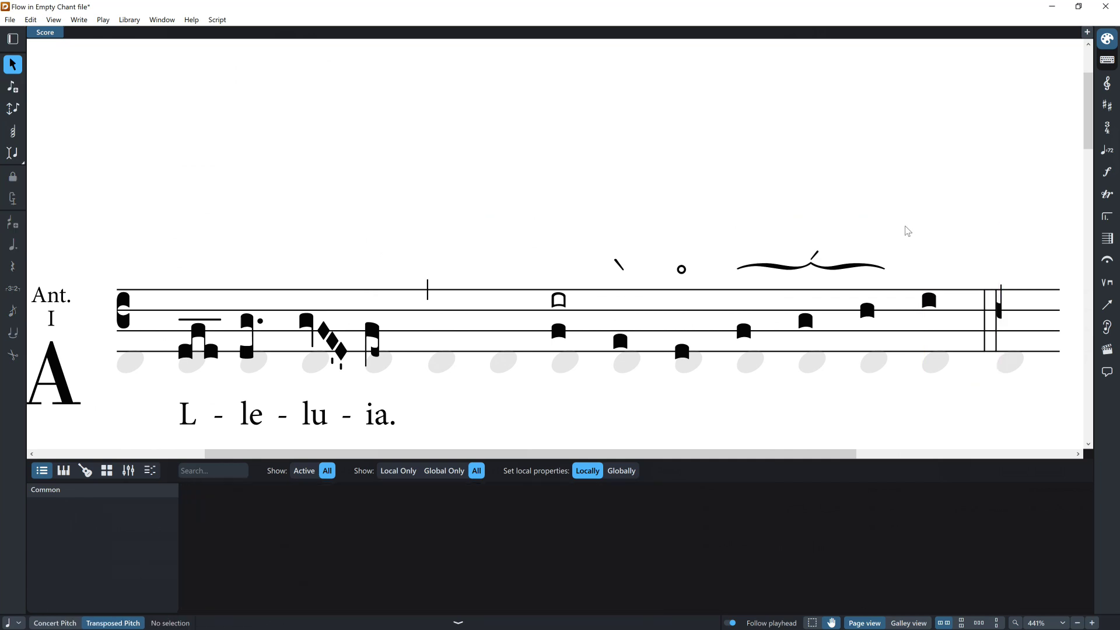
- Move the custos slightly further from the double barline using Engrave mode's note spacing, and return to Write mode
key(ctrl+3)
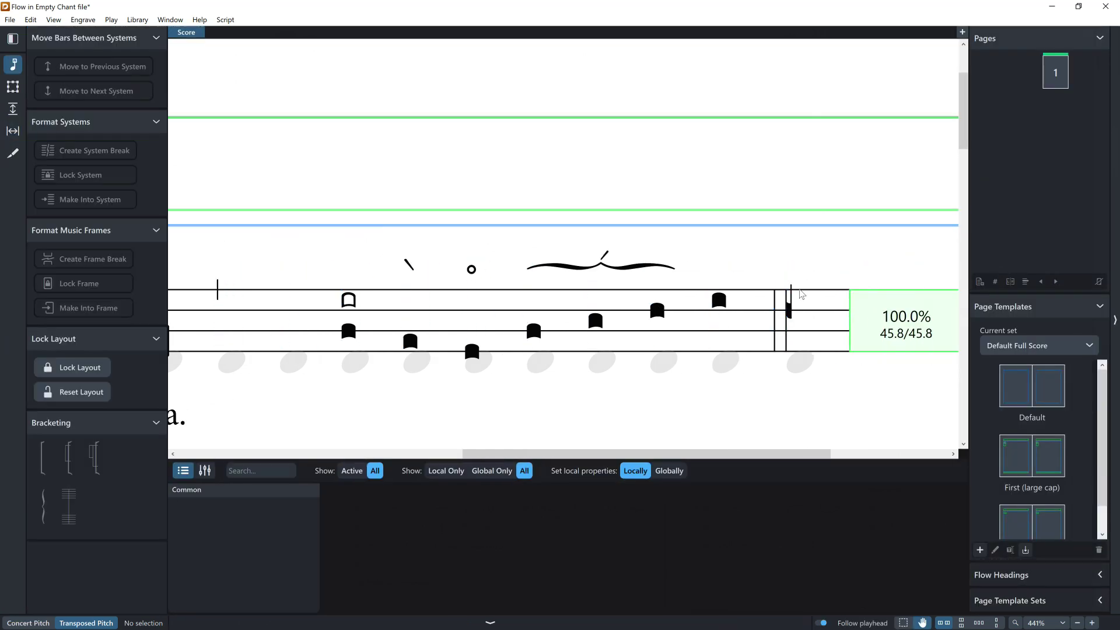
key(n)
click(793, 273)
key(alt+Right)
key(alt+Right)
key(alt+Right)
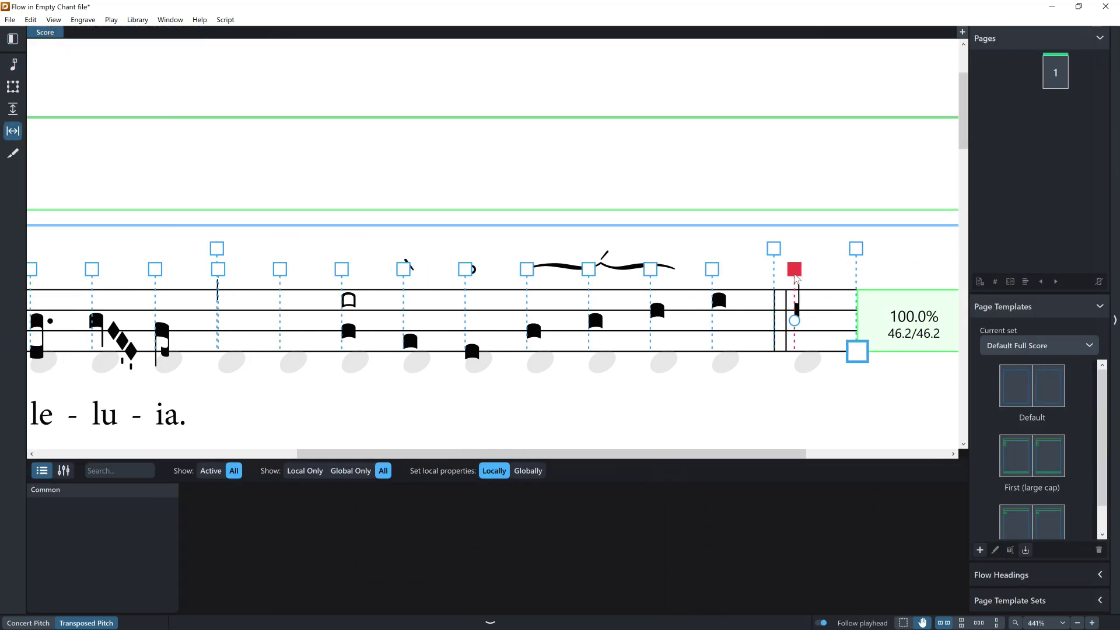
key(alt+Left)
key(ctrl+2)
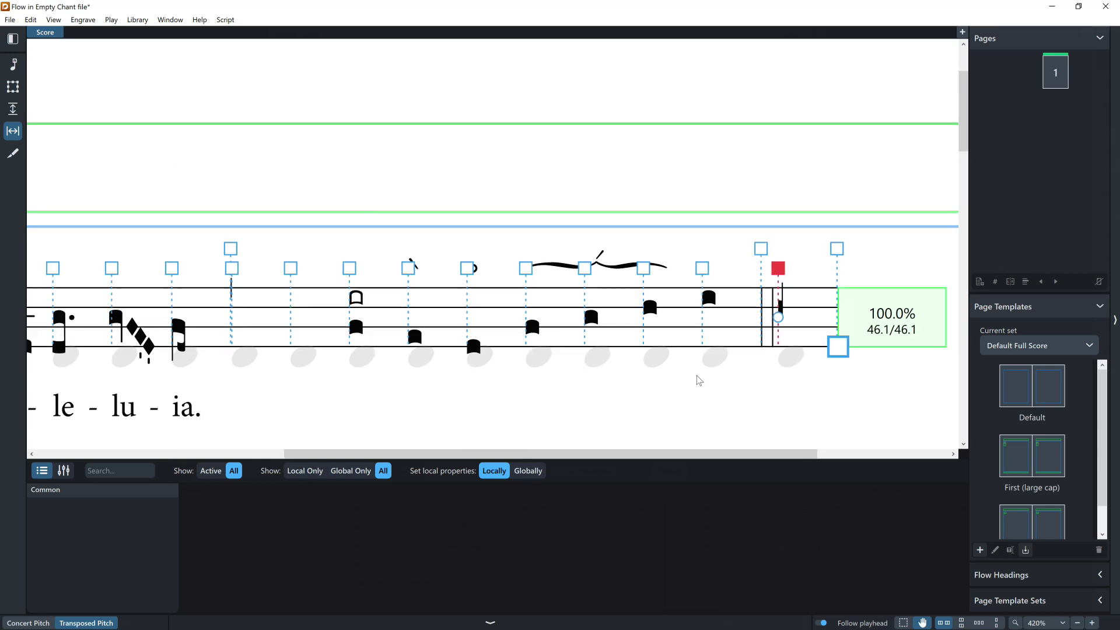
- Select all chant symbols and lyric syllables in Engrave mode, activate their Offset property with X at 0, and deselect them
scroll(655, 395, left, 5)
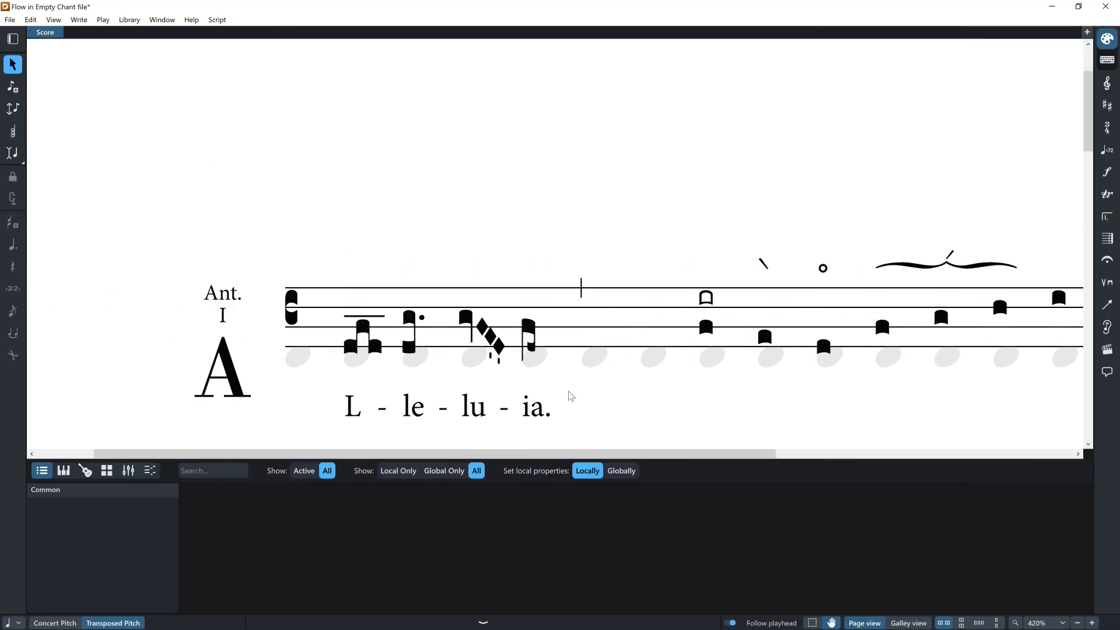
scroll(569, 391, down, 1)
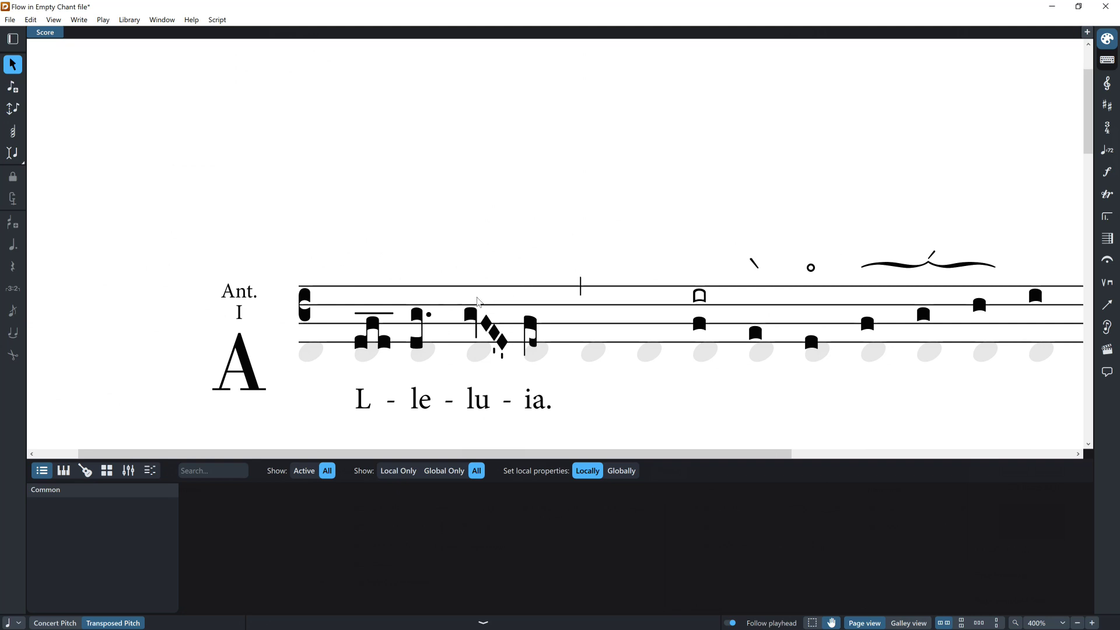
key(ctrl+3)
click(376, 328)
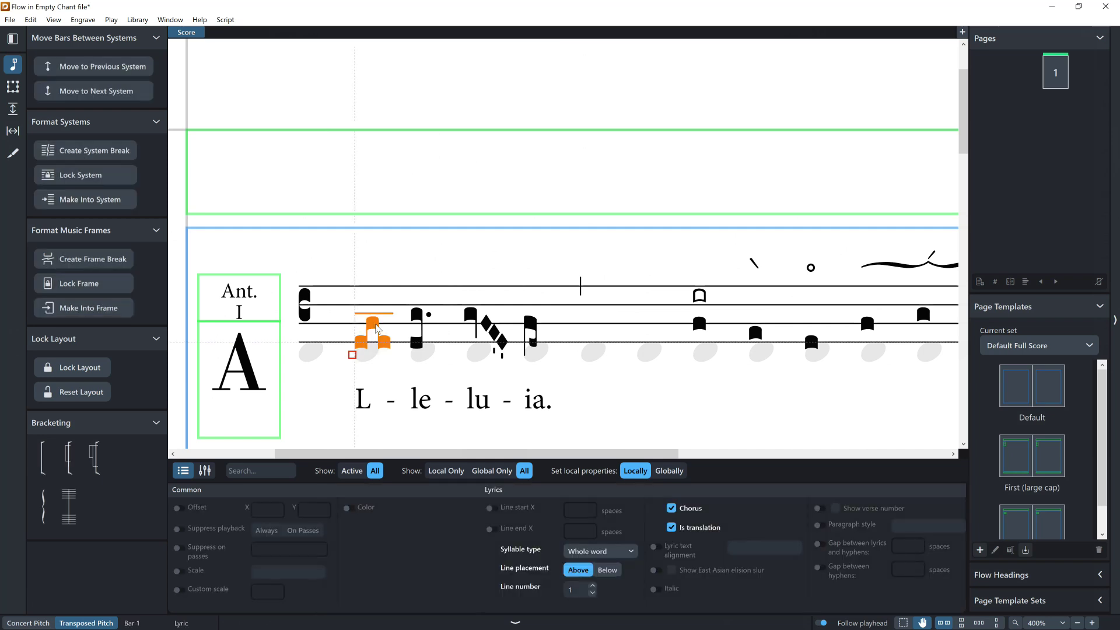
ctrl+click(361, 401)
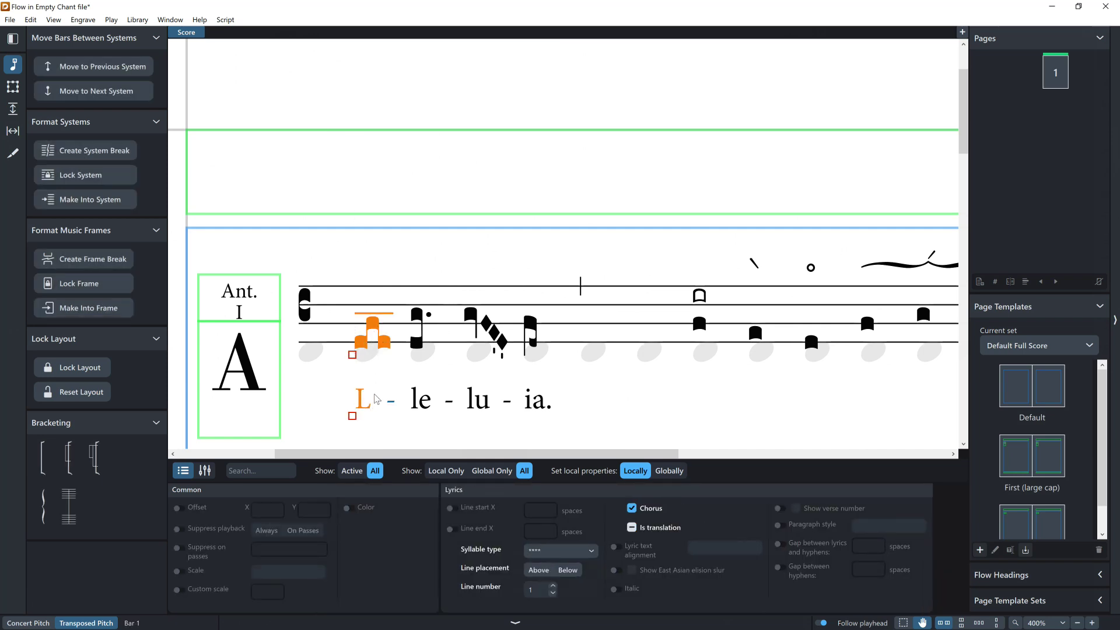
key(ctrl+a)
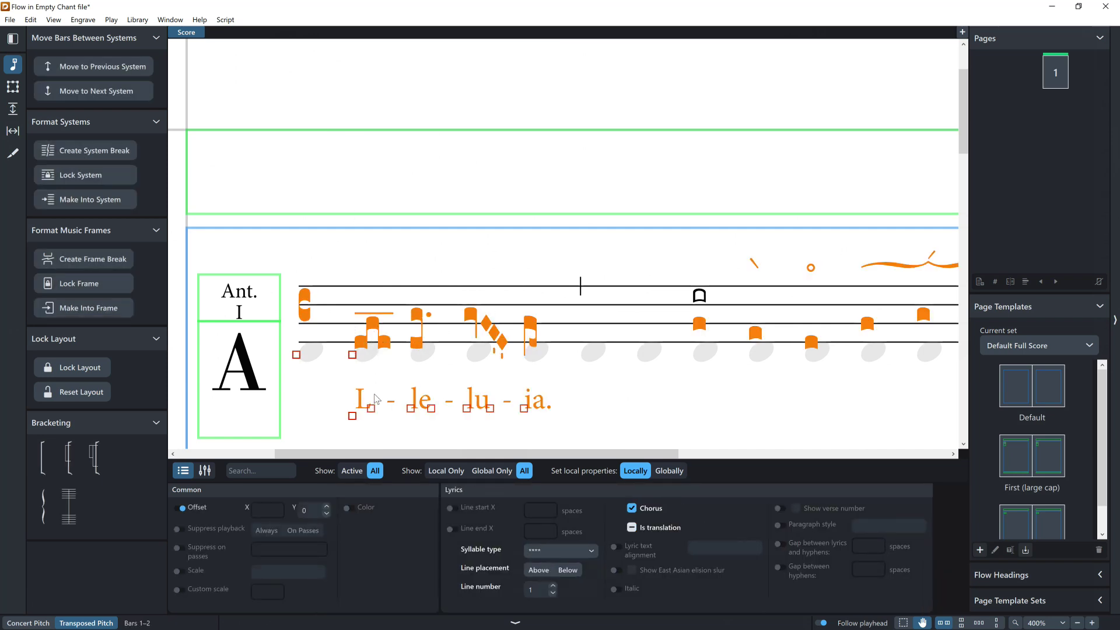
click(181, 509)
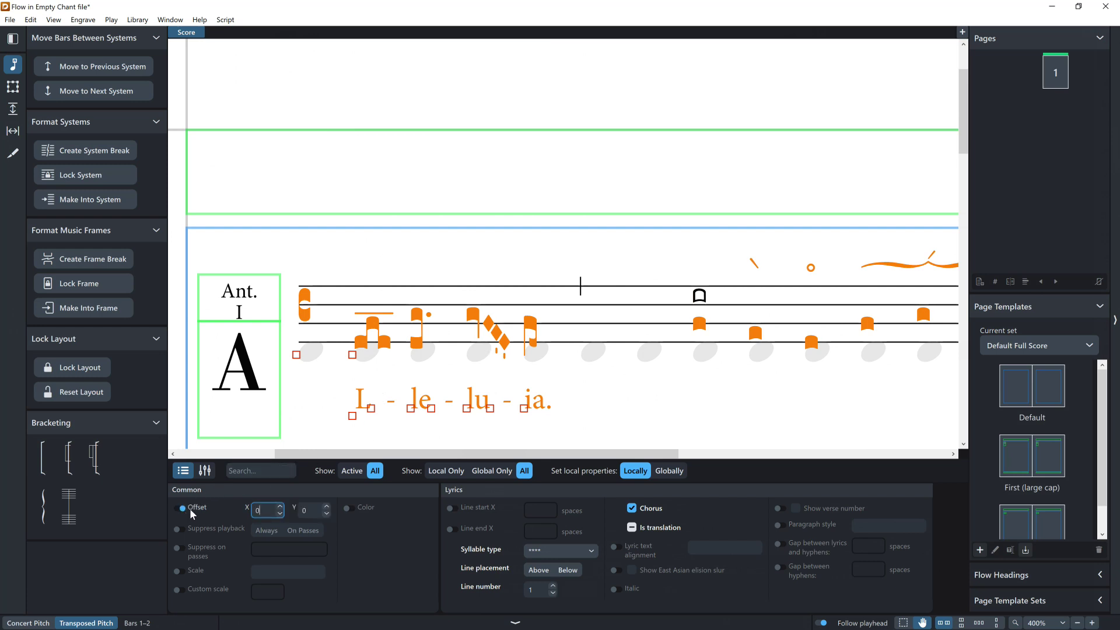
click(475, 249)
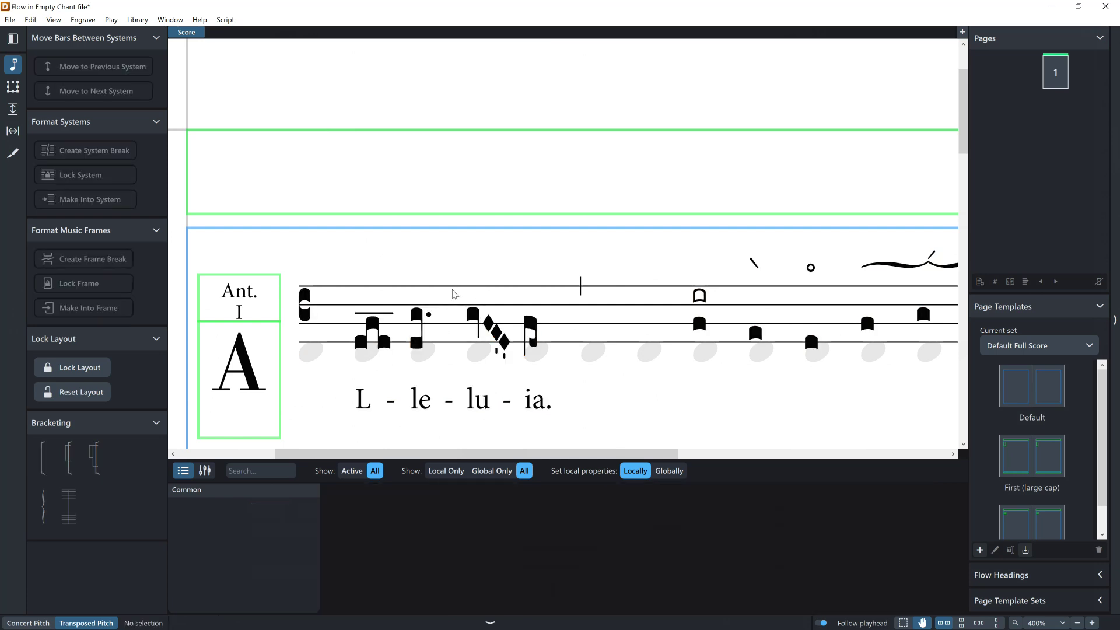
- Move the double barline closer to the last ascending note using note spacing
scroll(553, 258, down, 4)
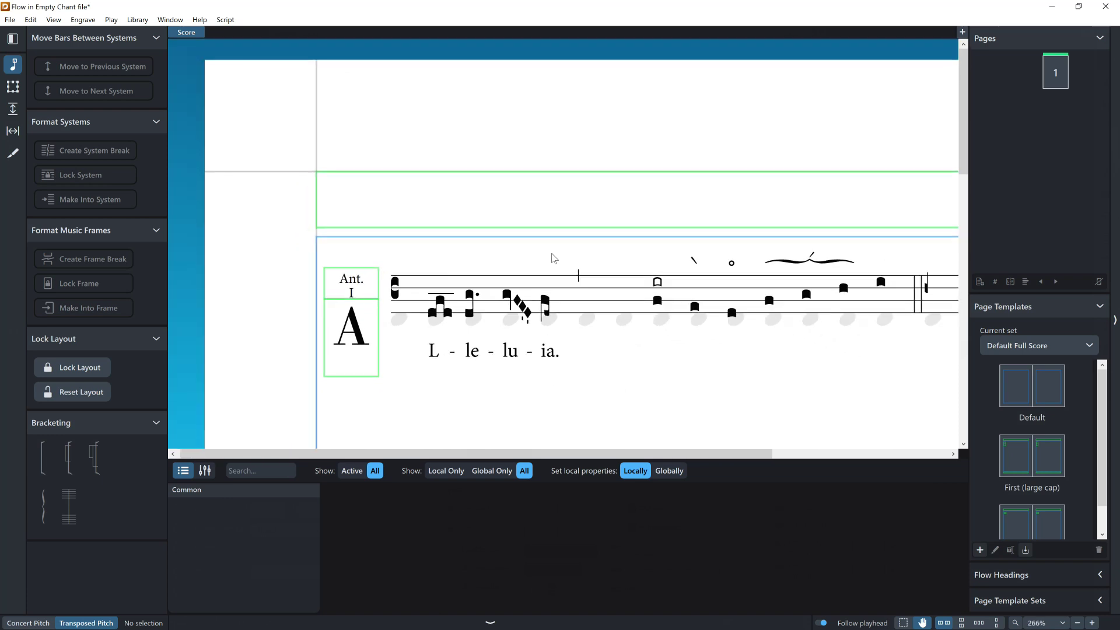
scroll(566, 261, right, 3)
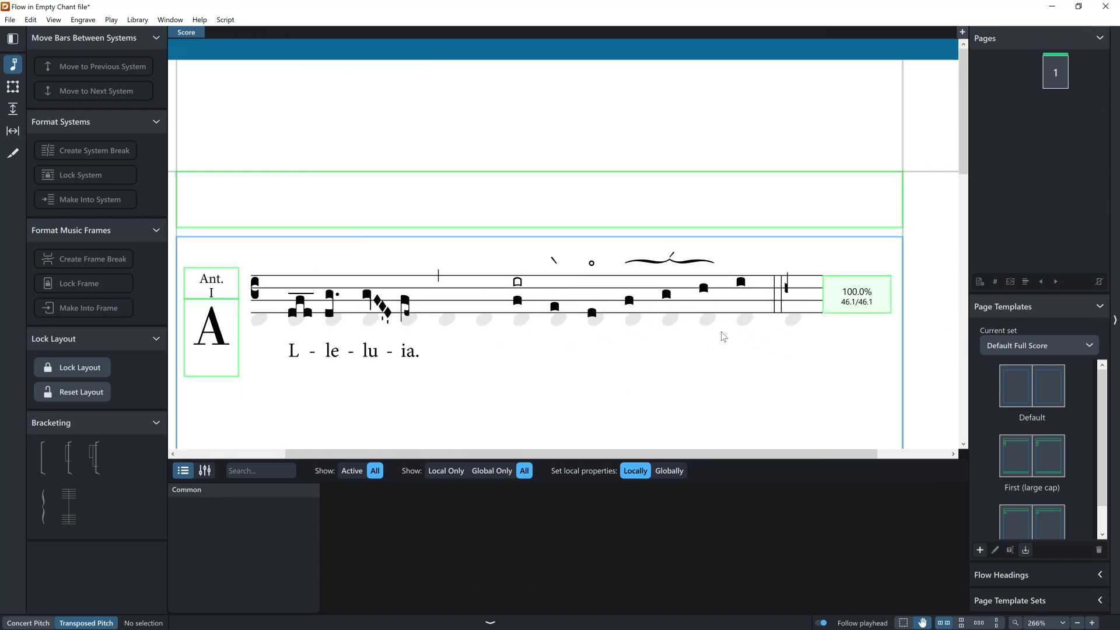
key(n)
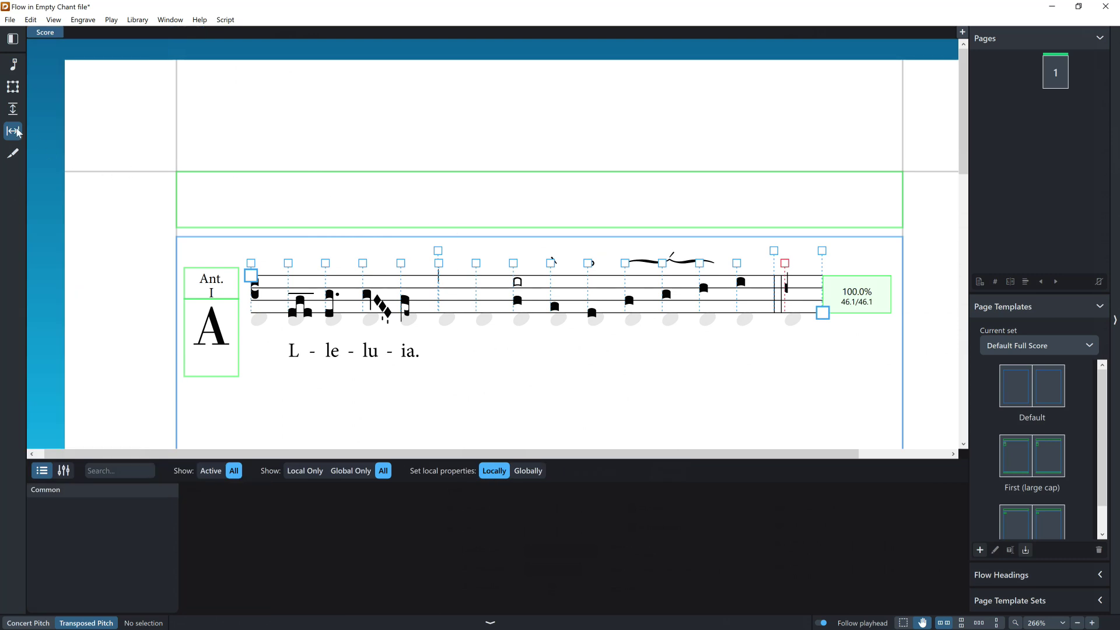
click(439, 263)
click(785, 263)
key(ctrl+alt+Right)
key(Left)
key(ctrl+alt+Left)
key(Left)
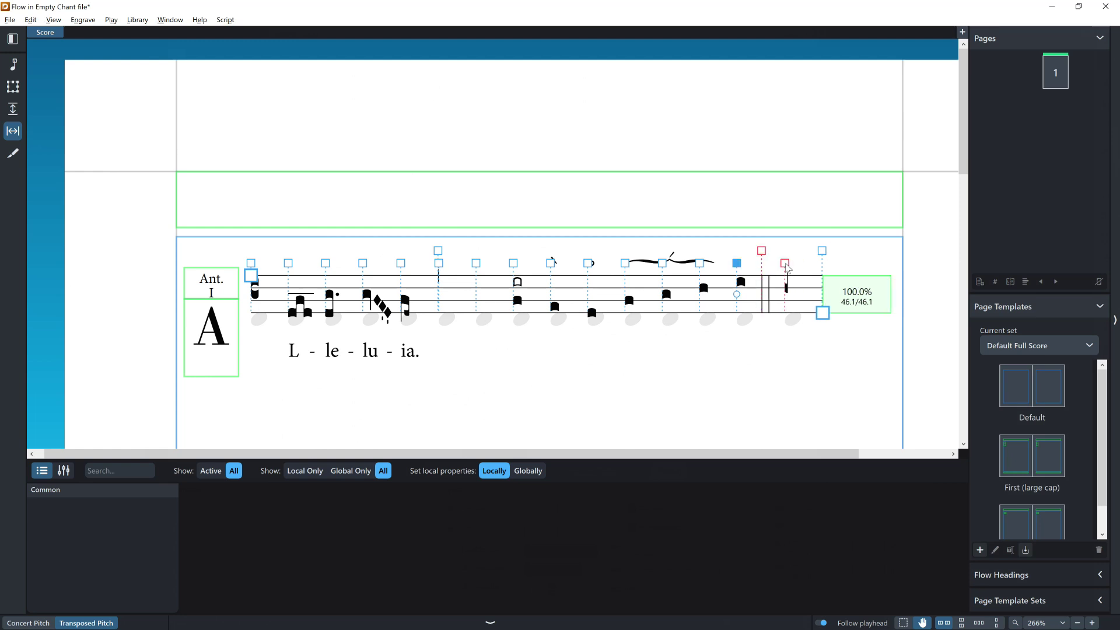
- Tighten the horizontal spacing between the four ascending notes beneath the curly brace
key(ctrl+alt+Left)
key(Left)
key(alt+Left)
key(Left)
key(alt+Left)
key(Right)
key(Right)
key(Right)
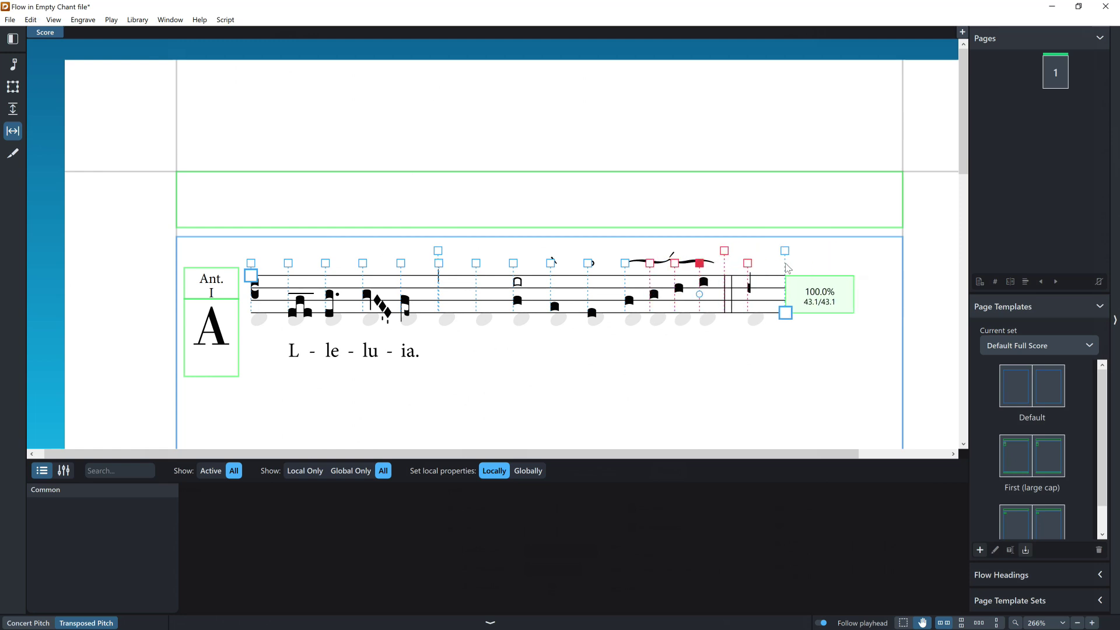
- Shorten the staff from its end handle, widen it again to 100.0% fullness, and return to Write mode
key(Right)
key(ctrl+alt+Left)
key(ctrl+alt+Right)
key(Right)
key(alt+Left)
key(alt+Left)
key(alt+Left)
key(alt+Left)
key(alt+Left)
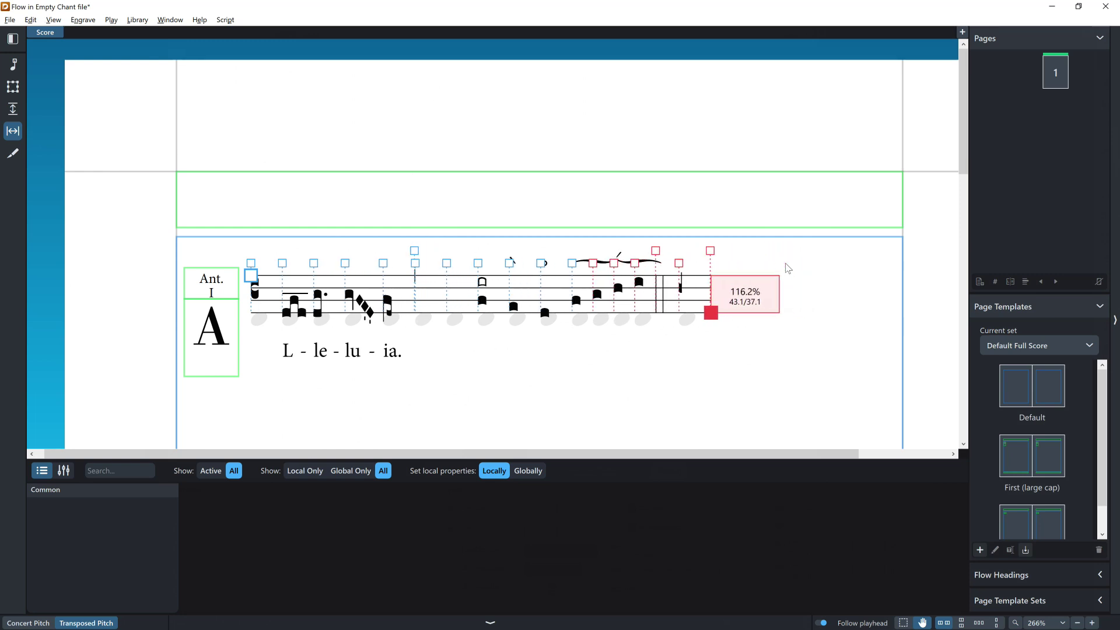
key(alt+Right)
key(alt+Right)
key(alt+Right)
key(alt+Right)
key(alt+Right)
key(alt+Right)
key(alt+Left)
key(alt+Left)
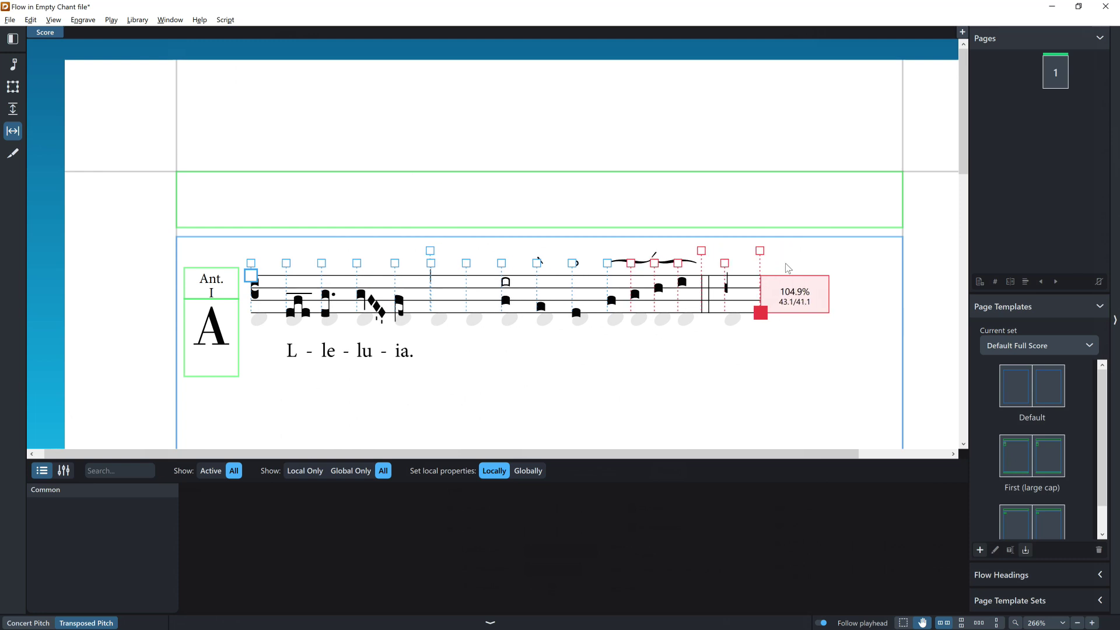
key(alt+Right)
key(alt+Right)
key(alt+Right)
key(alt+Left)
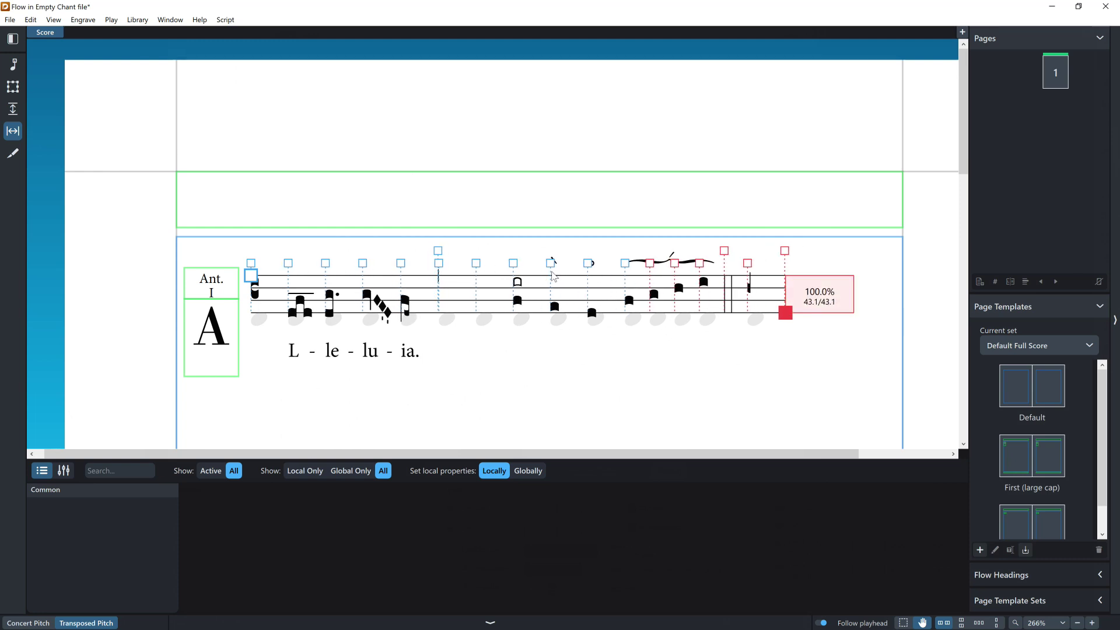
key(ctrl+2)
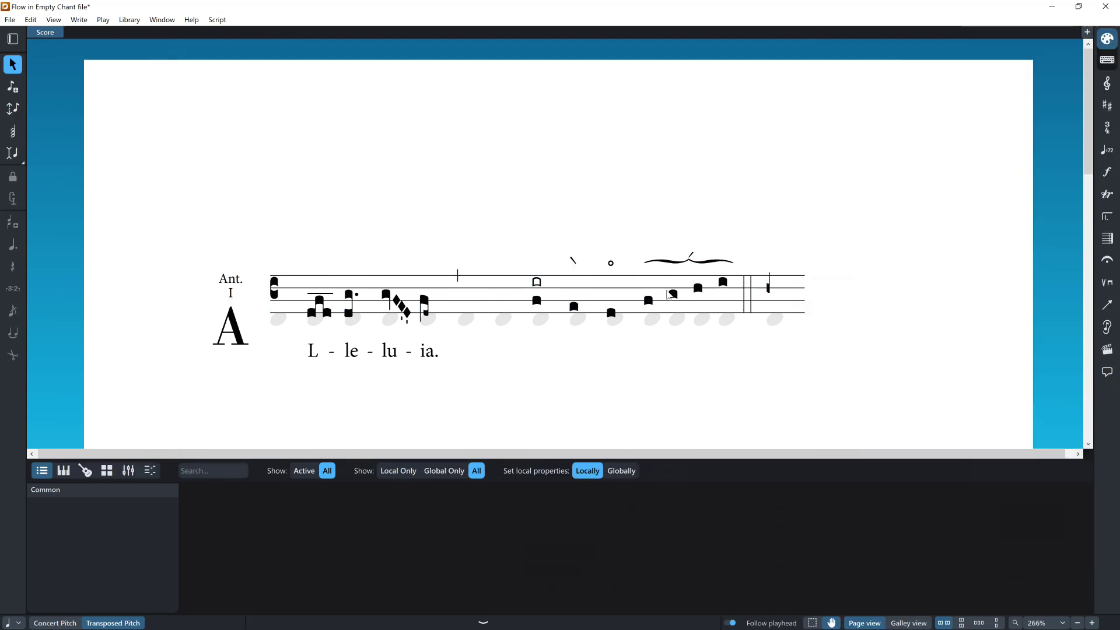
- Insert a system break in Engrave mode at the low note with the circle above
click(786, 286)
click(787, 255)
key(ctrl+3)
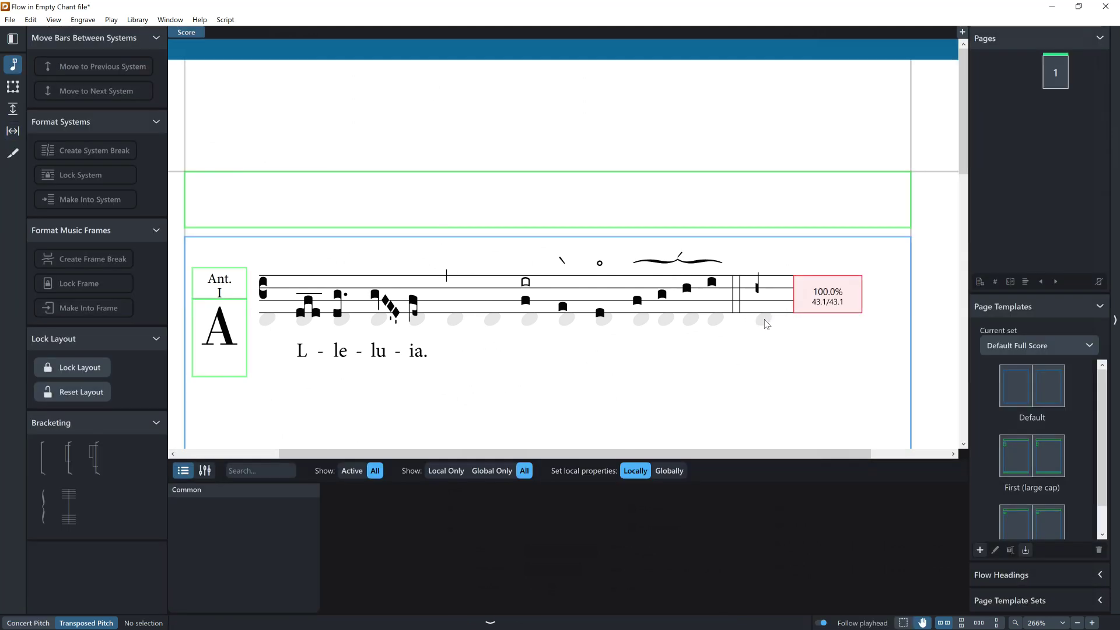
click(760, 288)
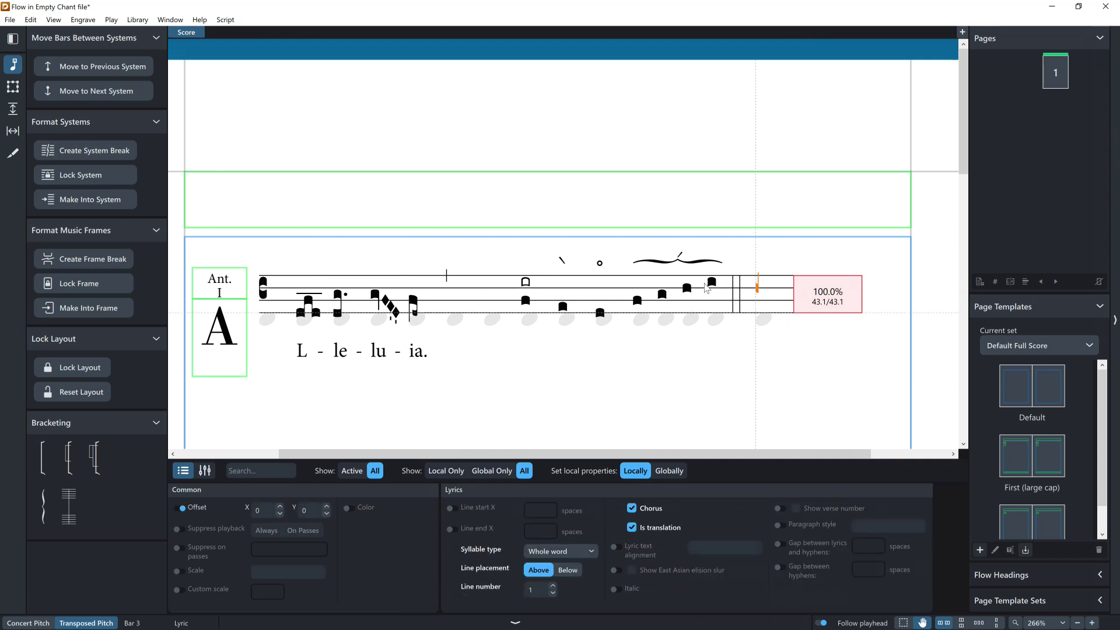
click(601, 313)
key(shift+s)
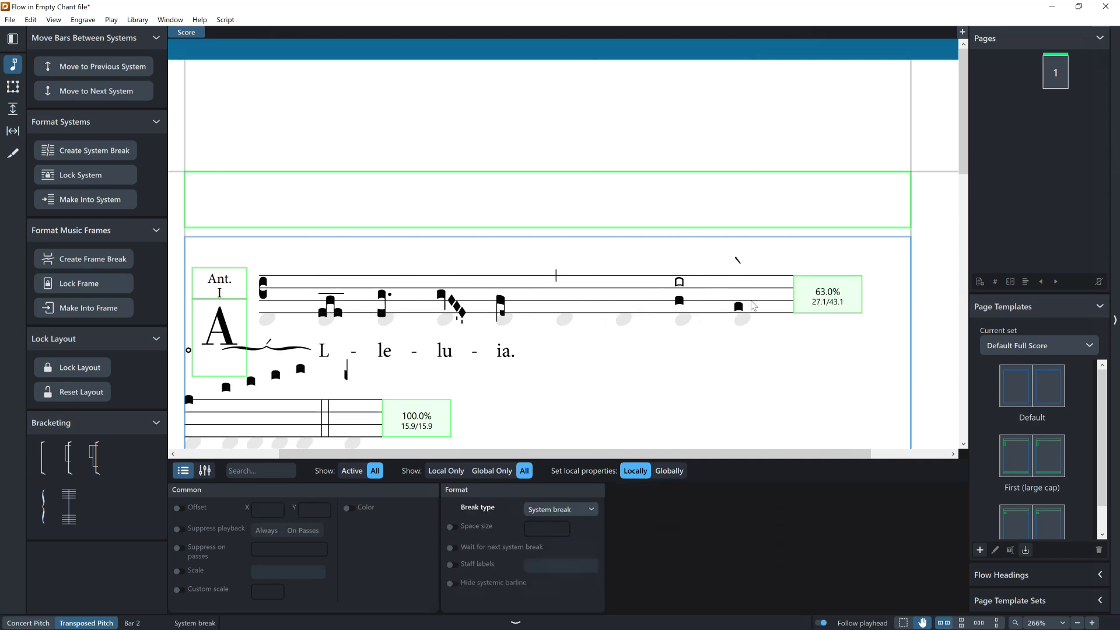
- Lower the second system's notes, circle and brace together so that the notes sit on their staff
key(n)
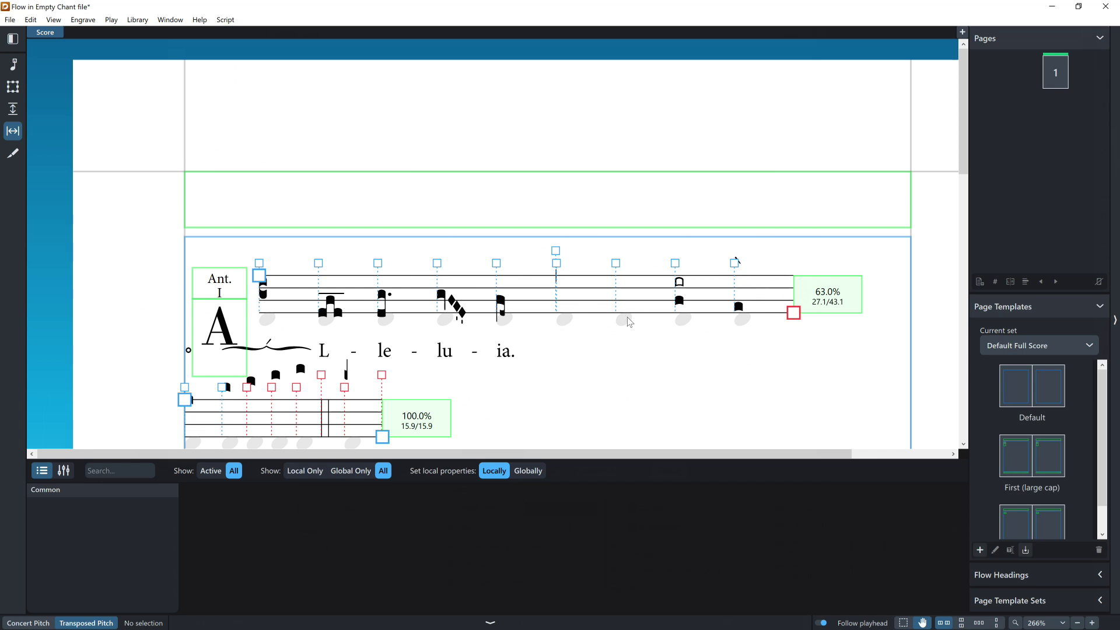
key(ctrl+2)
key(ctrl+3)
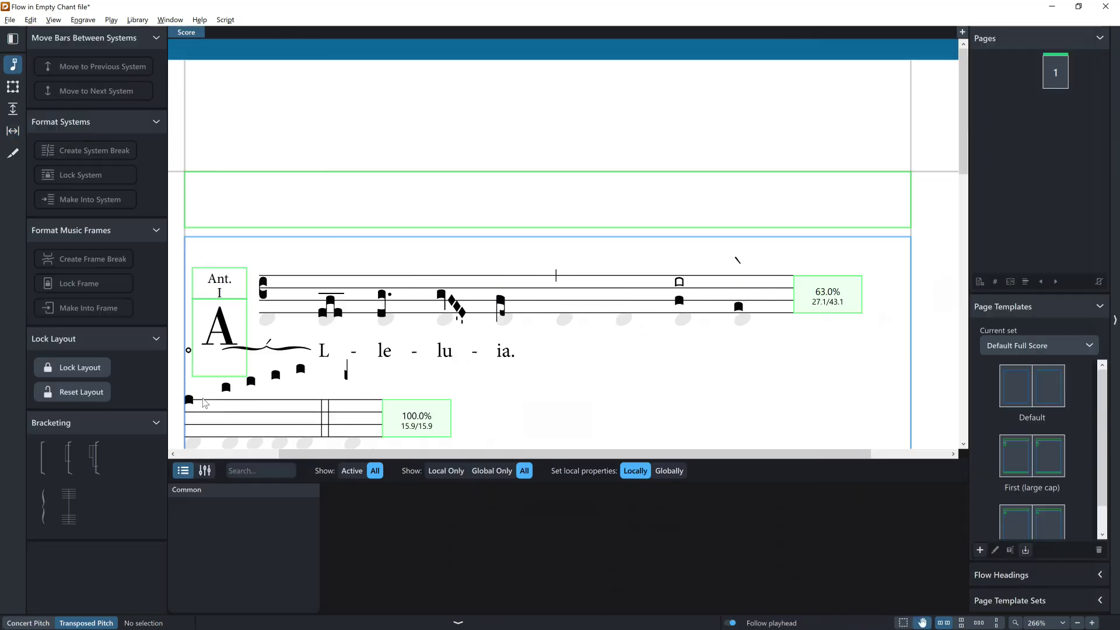
click(192, 403)
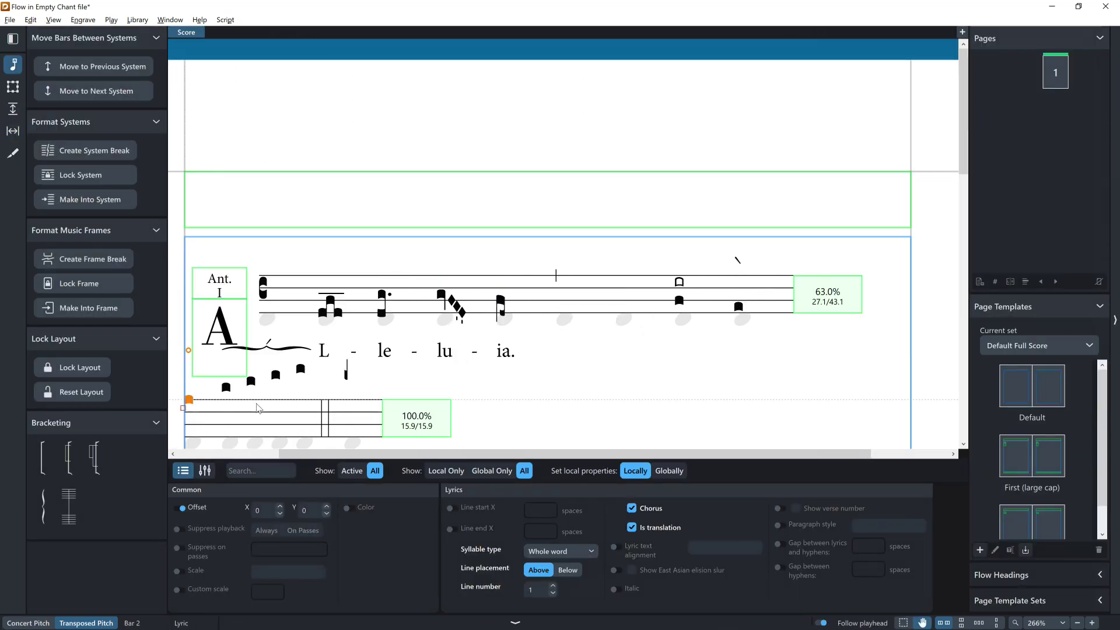
key(alt+Down)
key(alt+Down)
key(alt+Down)
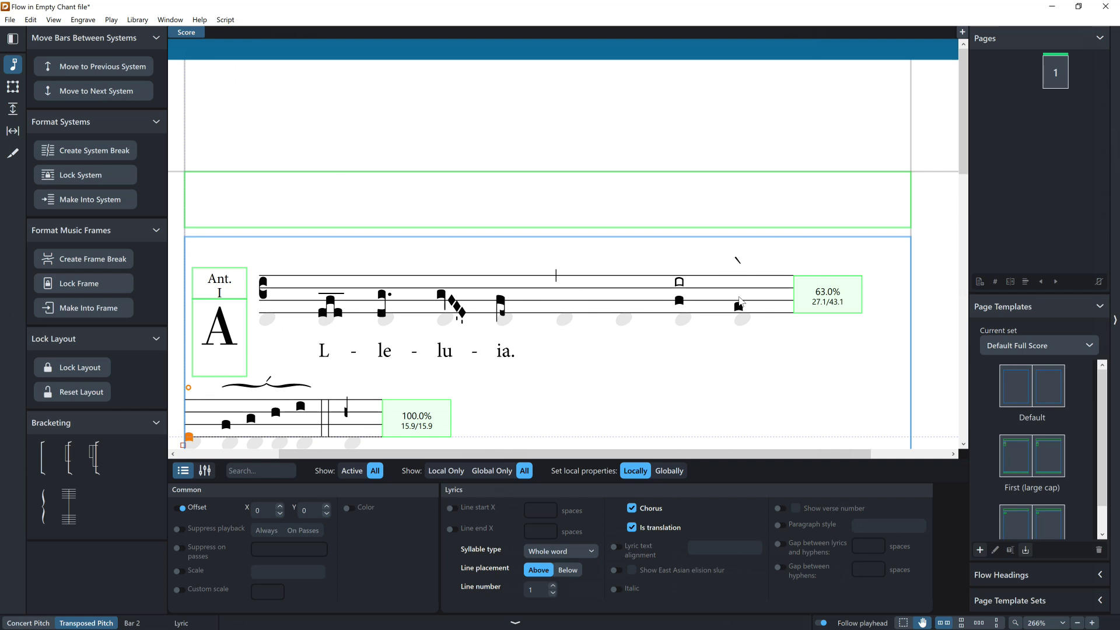
click(773, 262)
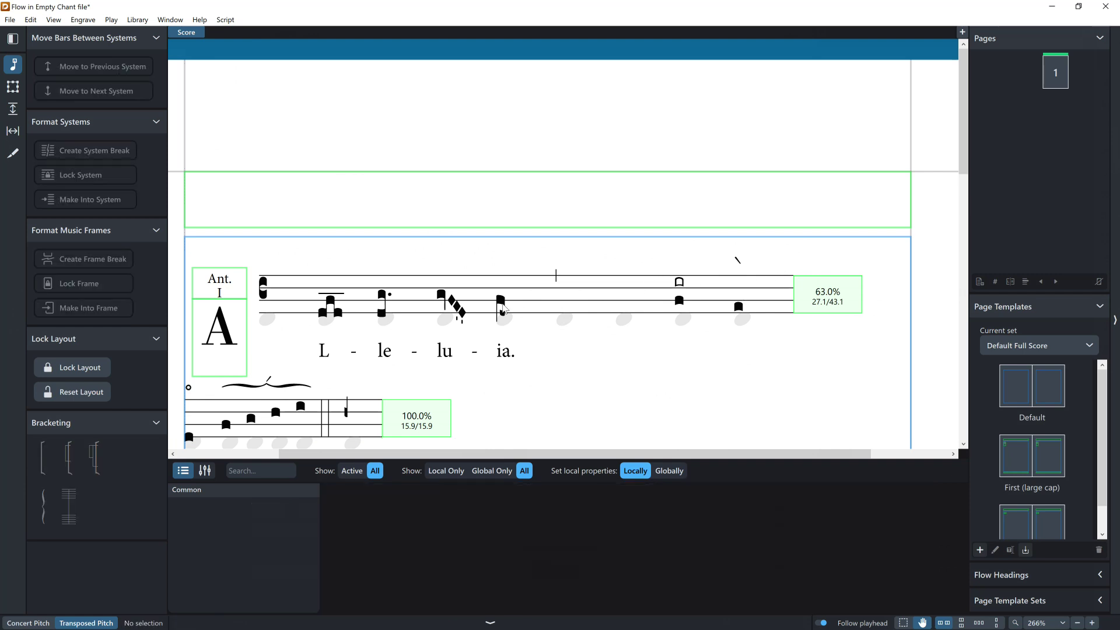
- Add a dashed barline at the circled note that starts the second system, and display Engrave mode's note spacing handles
key(ctrl+2)
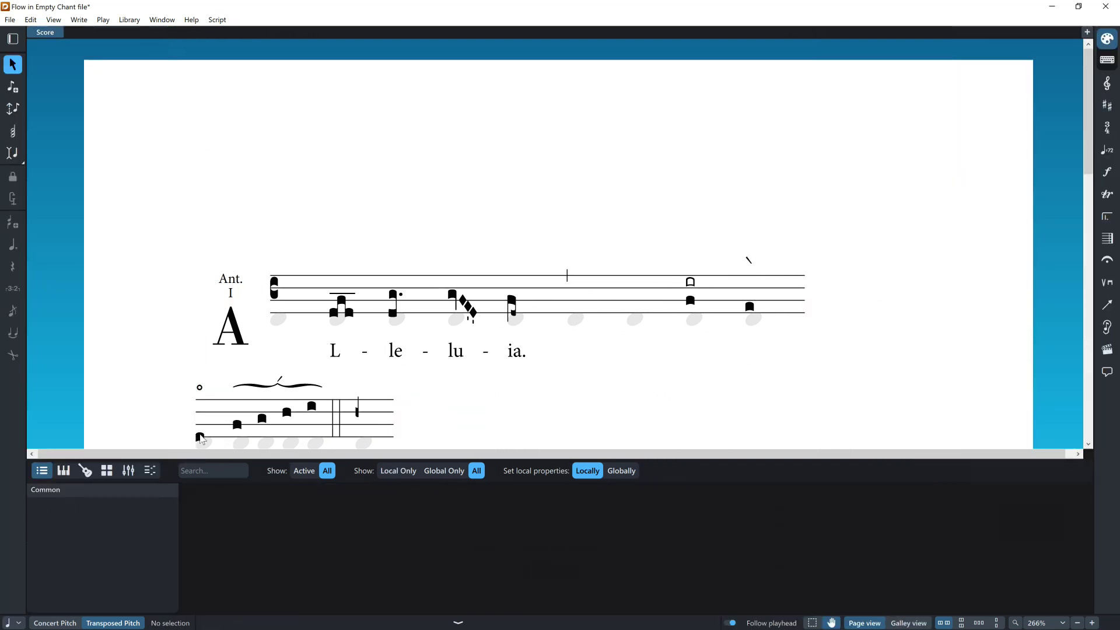
click(200, 438)
key(shift+l)
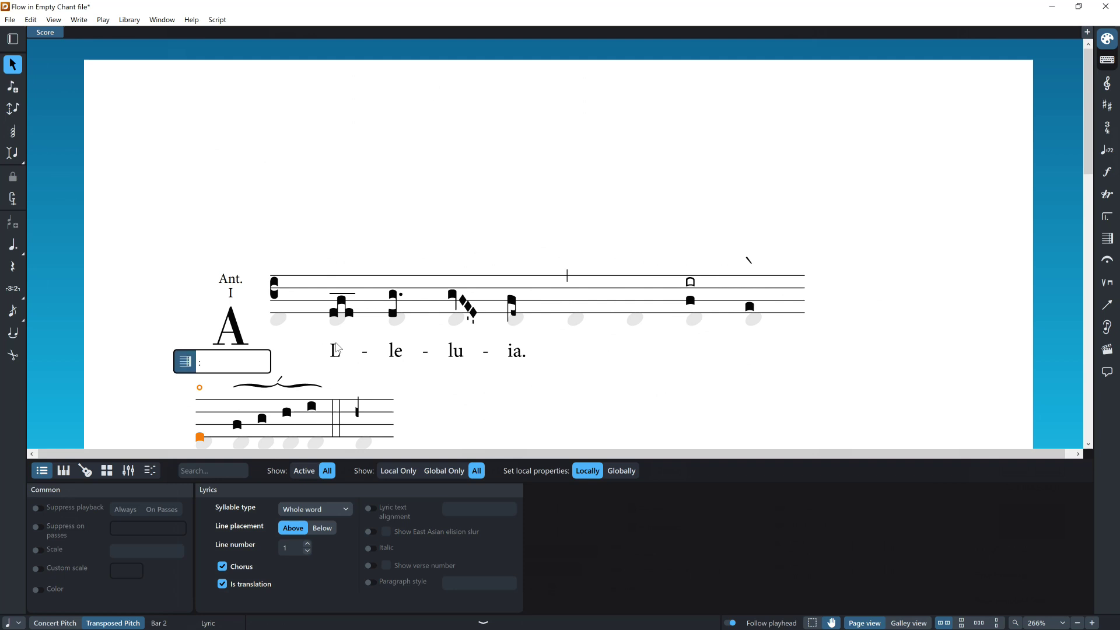
key(Return)
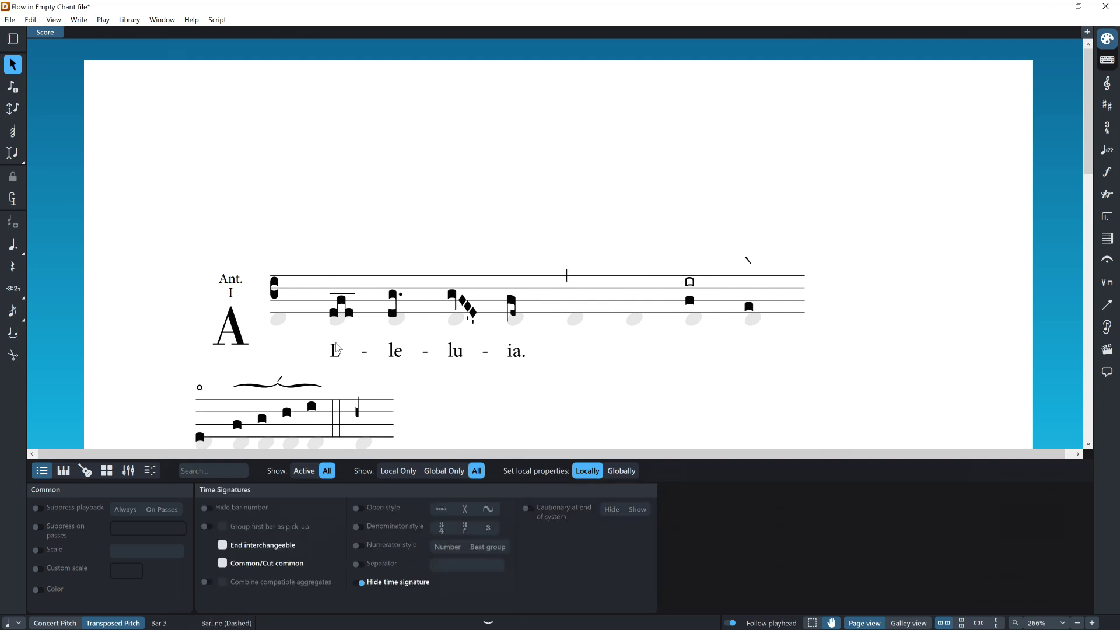
click(727, 366)
key(ctrl+shift+3)
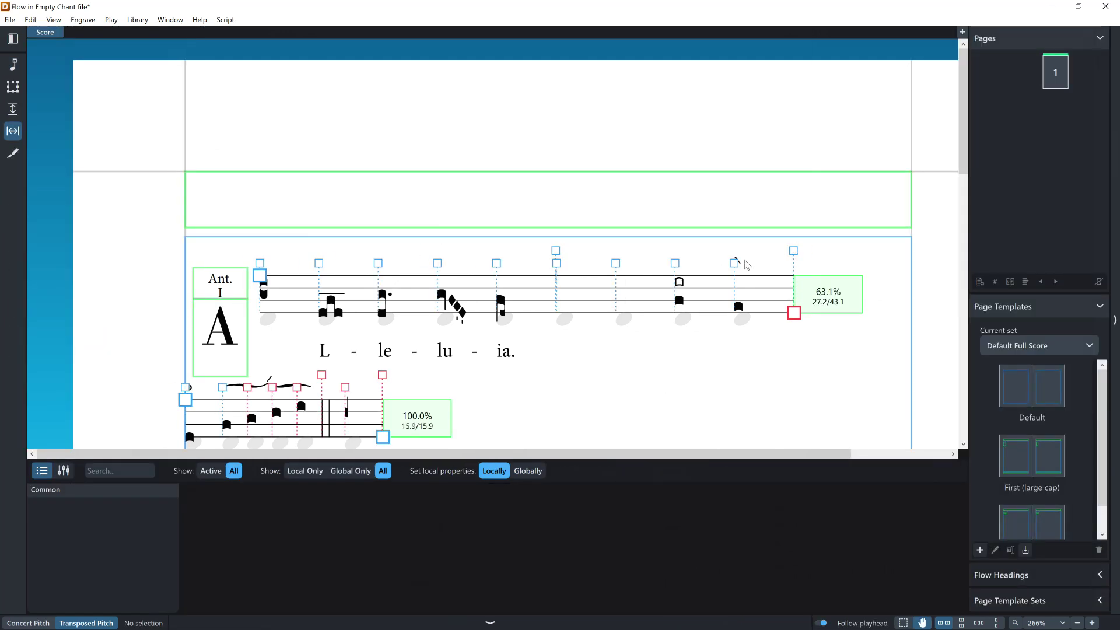
- Review the Barlines design settings in Engraving Options and close the dialog without changing anything
key(ctrl+shift+e)
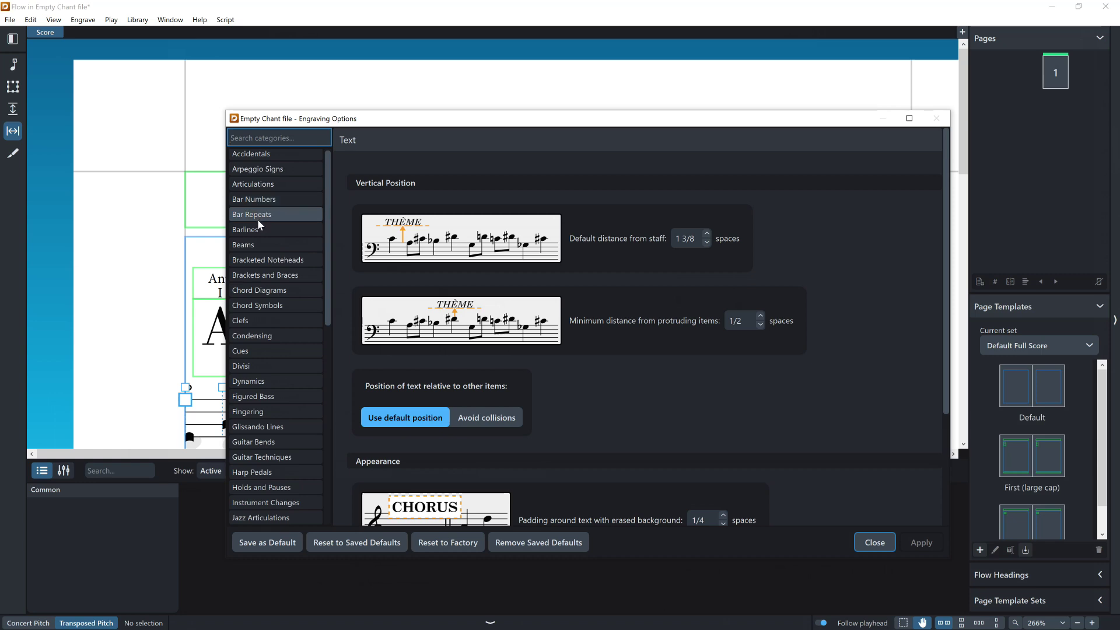
click(267, 229)
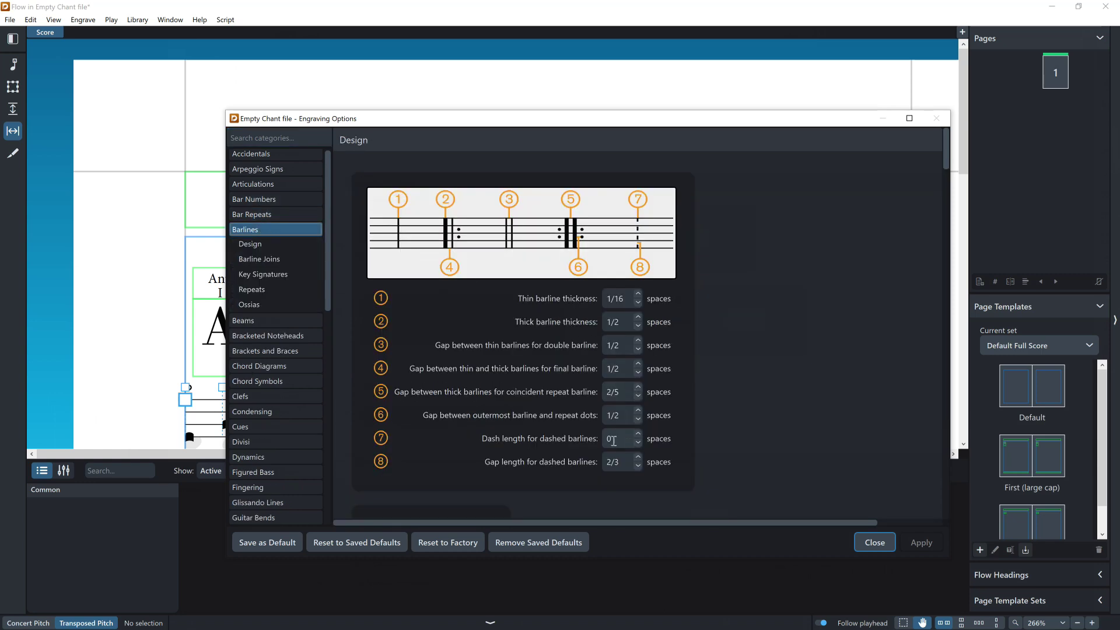
click(873, 542)
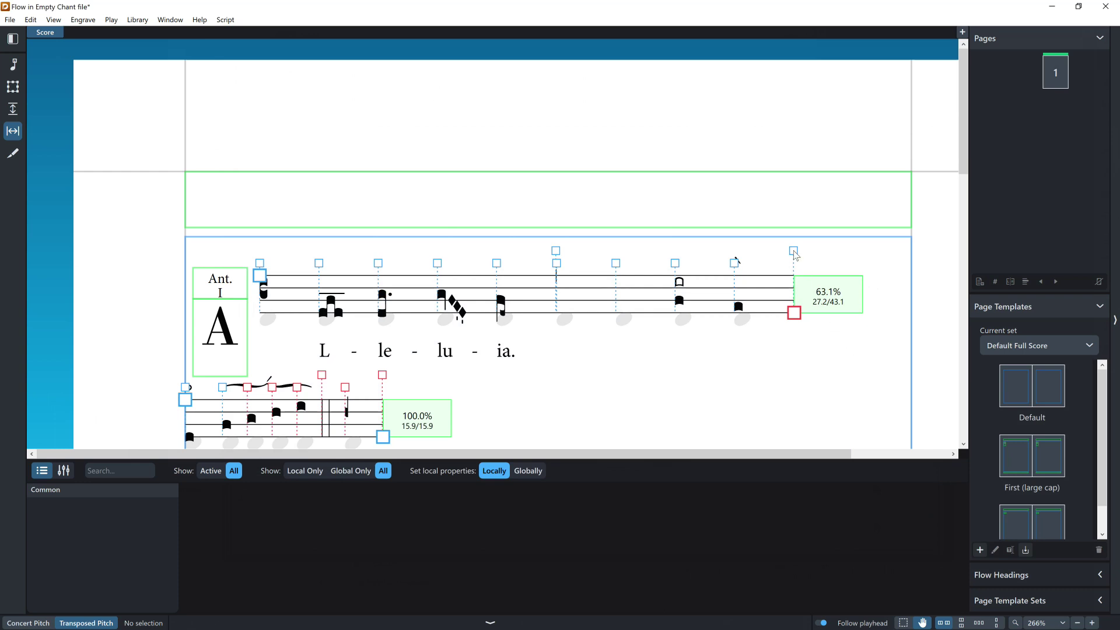
- Adjust the first system's note spacing from its end handle until the system is 92.5% full
click(794, 251)
key(ctrl+alt+Left)
key(ctrl+alt+Left)
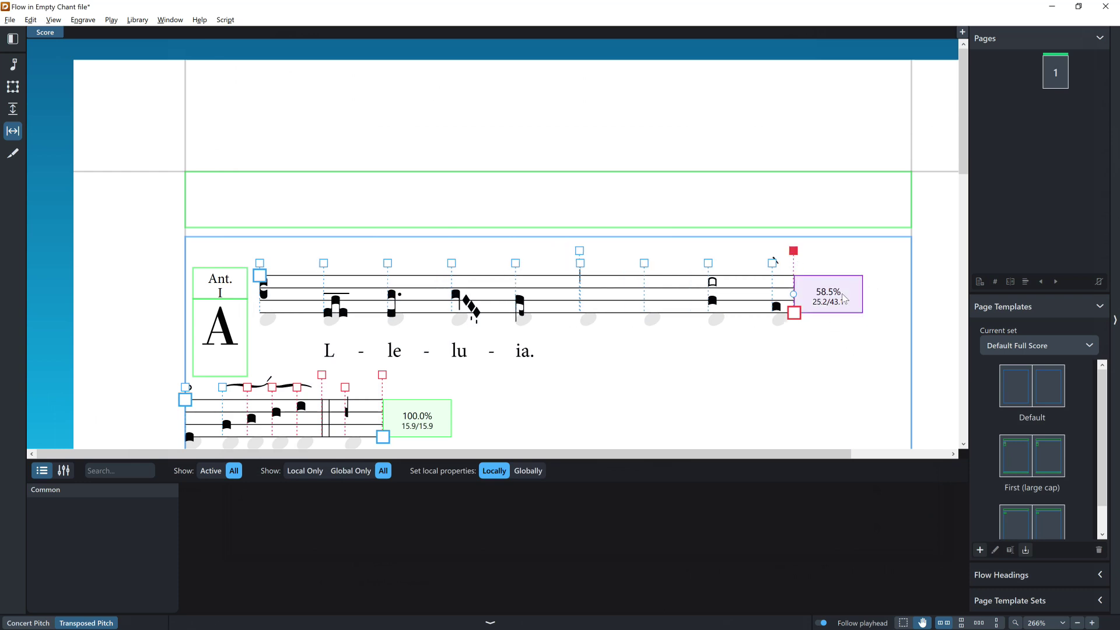
key(alt+Right)
key(alt+Right)
key(alt+Left)
key(alt+Right)
key(alt+Right)
key(alt+Right)
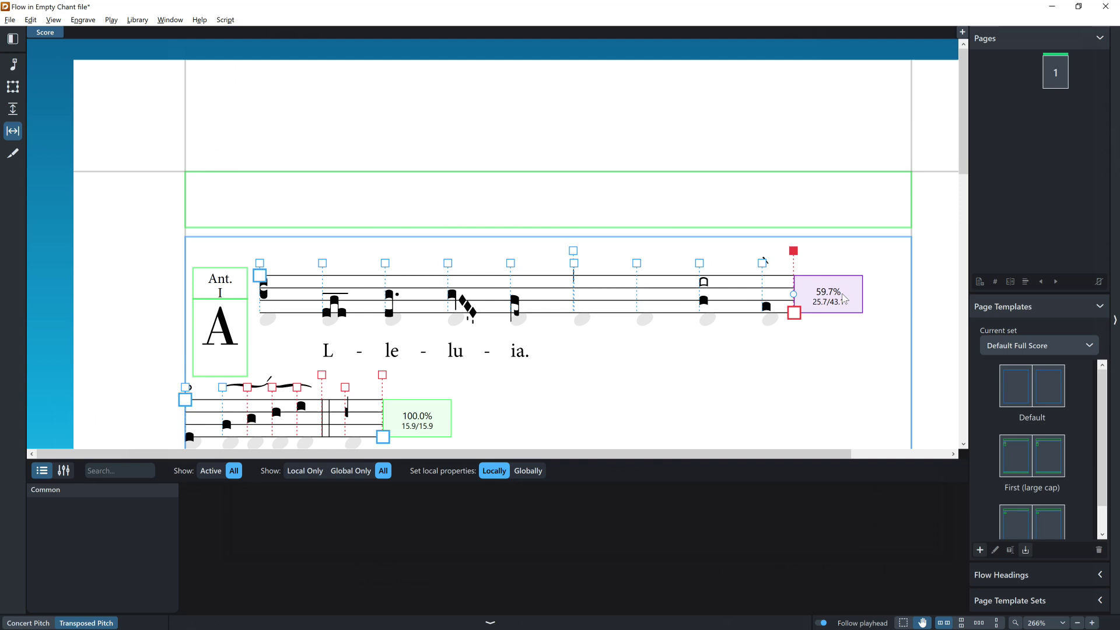
key(alt+Right)
key(ctrl+alt+Right)
key(ctrl+alt+Right)
key(ctrl+alt+Right)
key(ctrl+alt+Right)
key(ctrl+alt+Right)
key(ctrl+alt+Right)
key(ctrl+alt+Right)
key(ctrl+alt+Right)
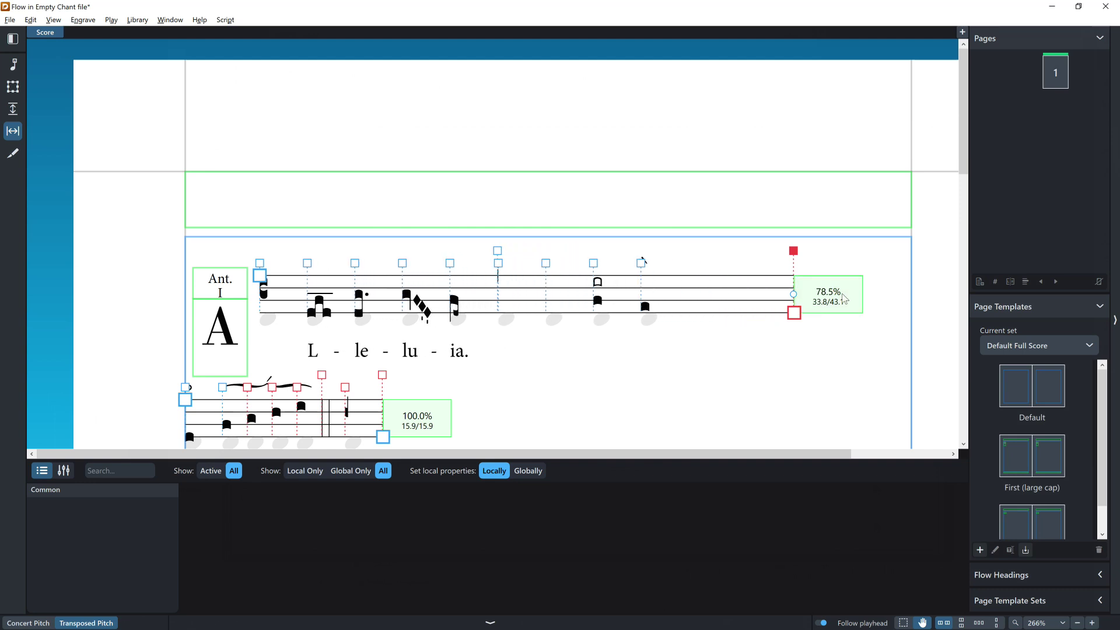
key(alt+Left)
key(alt+Left)
key(alt+Left)
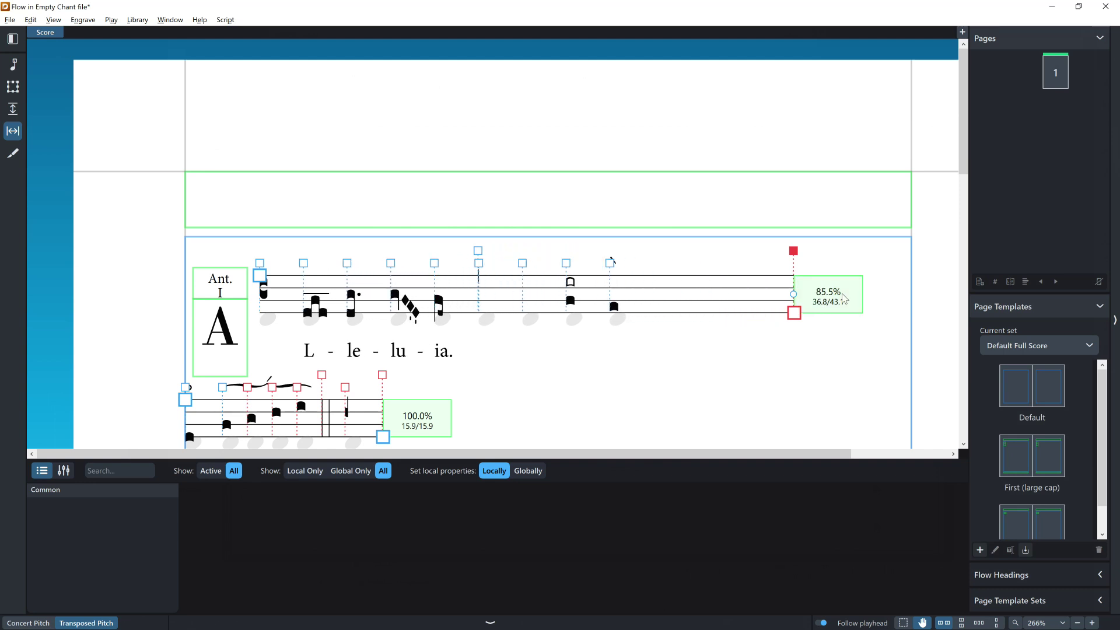
key(ctrl+alt+Right)
key(ctrl+alt+Right)
key(ctrl+alt+Right)
- Switch to graphic editing and inspect the Alleluia syllables, moving the selection between them and the neume above "le"
scroll(338, 297, up, 1)
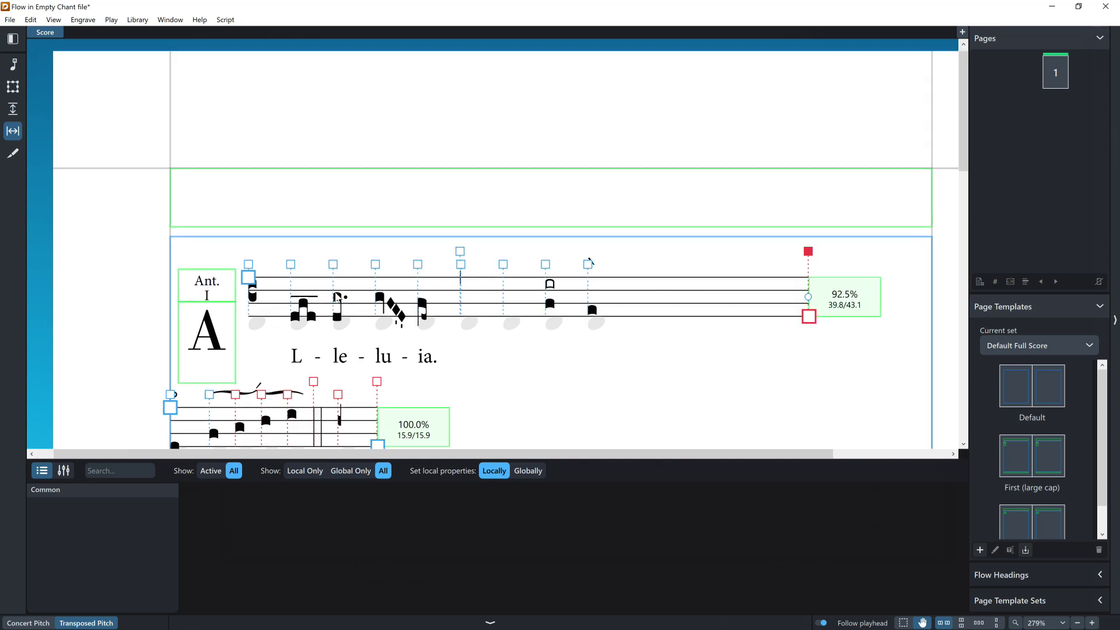
scroll(338, 297, up, 3)
scroll(338, 292, left, 2)
key(Escape)
scroll(406, 300, down, 1)
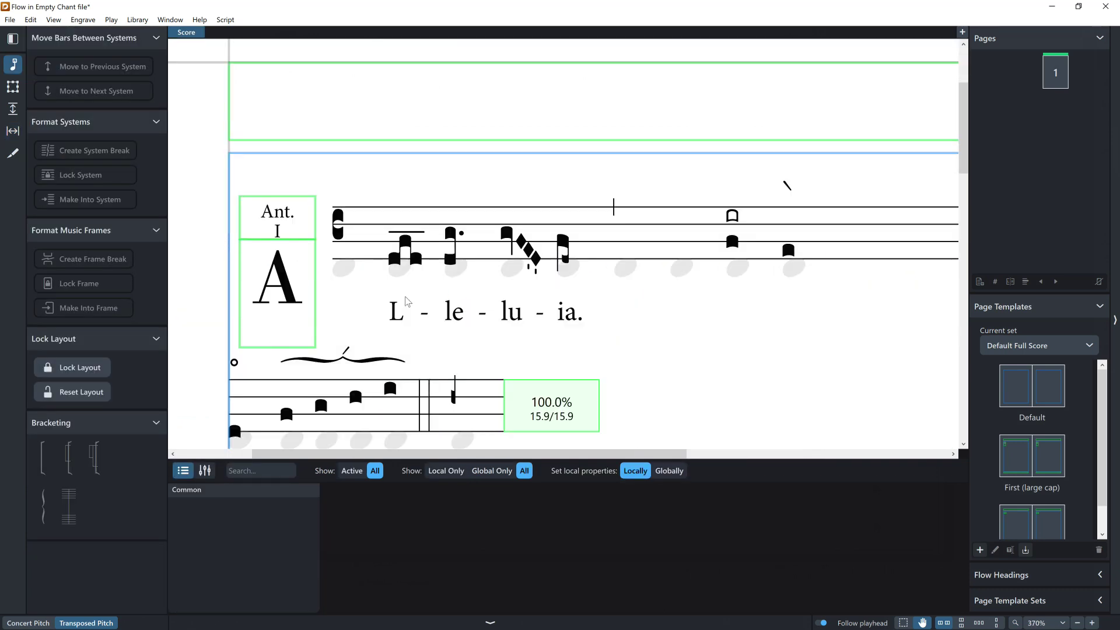
scroll(406, 297, down, 1)
scroll(405, 297, up, 2)
scroll(405, 286, down, 1)
click(396, 306)
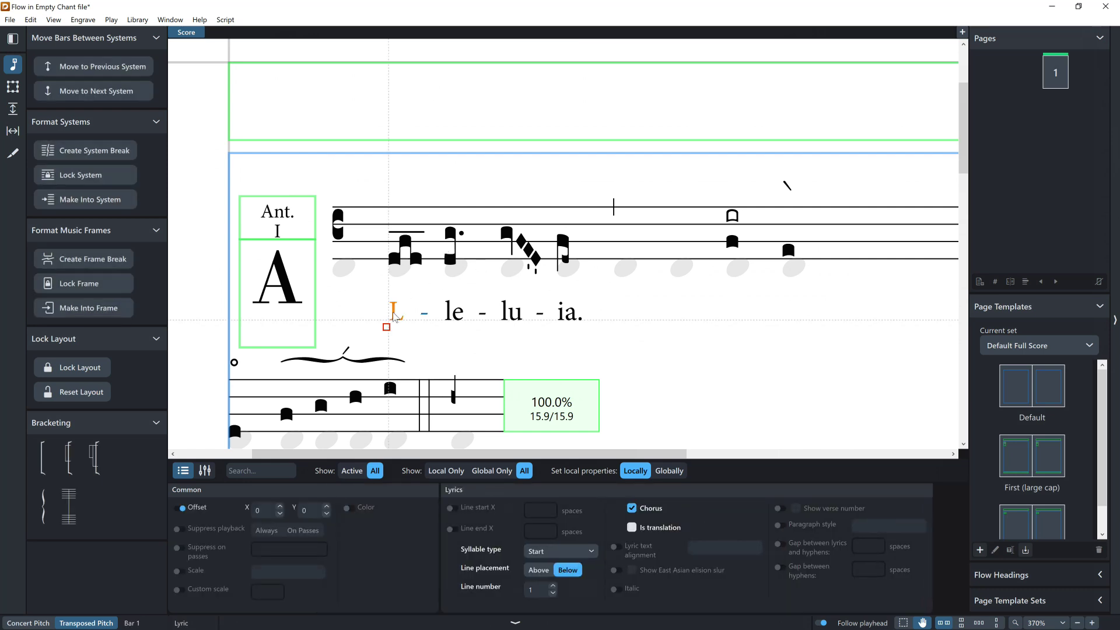
click(458, 313)
click(513, 311)
click(573, 314)
click(511, 313)
key(Left)
key(Left)
key(Right)
key(Up)
key(Up)
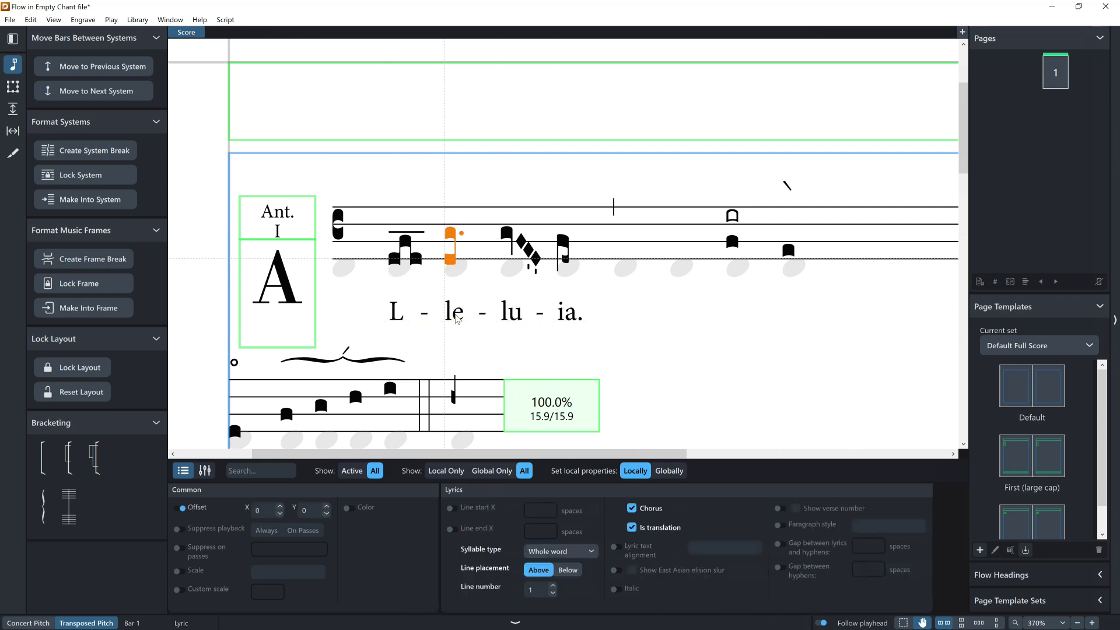
key(Down)
key(Down)
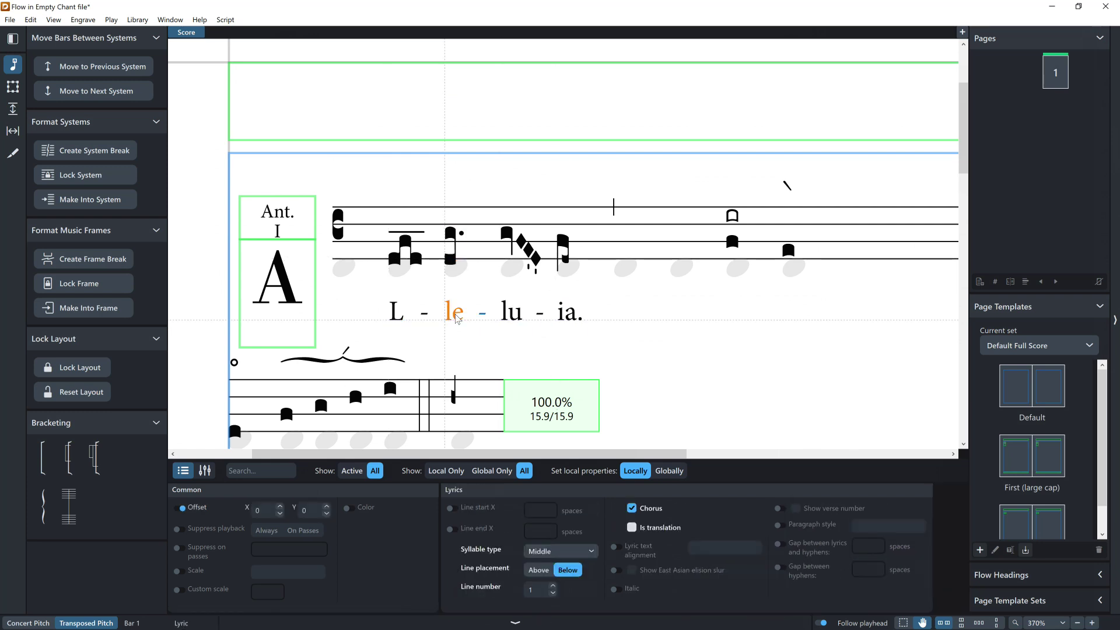
- Shift the lyric syllable "L" to the left, starting it before the first neume
click(394, 317)
key(alt+Left)
key(alt+Left)
key(alt+Left)
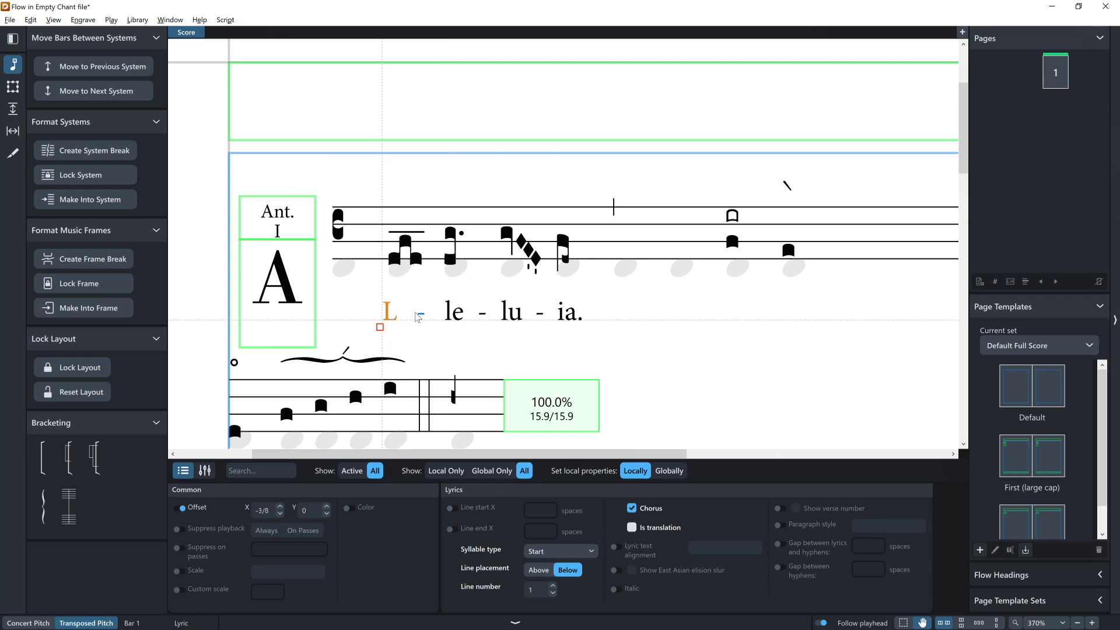
key(alt+Right)
key(alt+Right)
key(alt+Right)
key(alt+Left)
key(alt+Right)
key(ctrl+alt+Left)
key(ctrl+alt+Right)
key(ctrl+alt+Right)
key(ctrl+alt+Left)
key(ctrl+alt+Left)
key(alt+Right)
key(alt+Left)
key(alt+Left)
key(alt+Left)
- Shift the remaining syllables left, giving "le" an X offset of -1 7/8 and "lu" and "ia." an X offset of -2
key(ctrl+alt+Left)
key(alt+Left)
key(alt+Left)
key(alt+Left)
key(alt+Left)
key(alt+Right)
key(Right)
key(ctrl+alt+Left)
key(ctrl+alt+Left)
key(alt+Right)
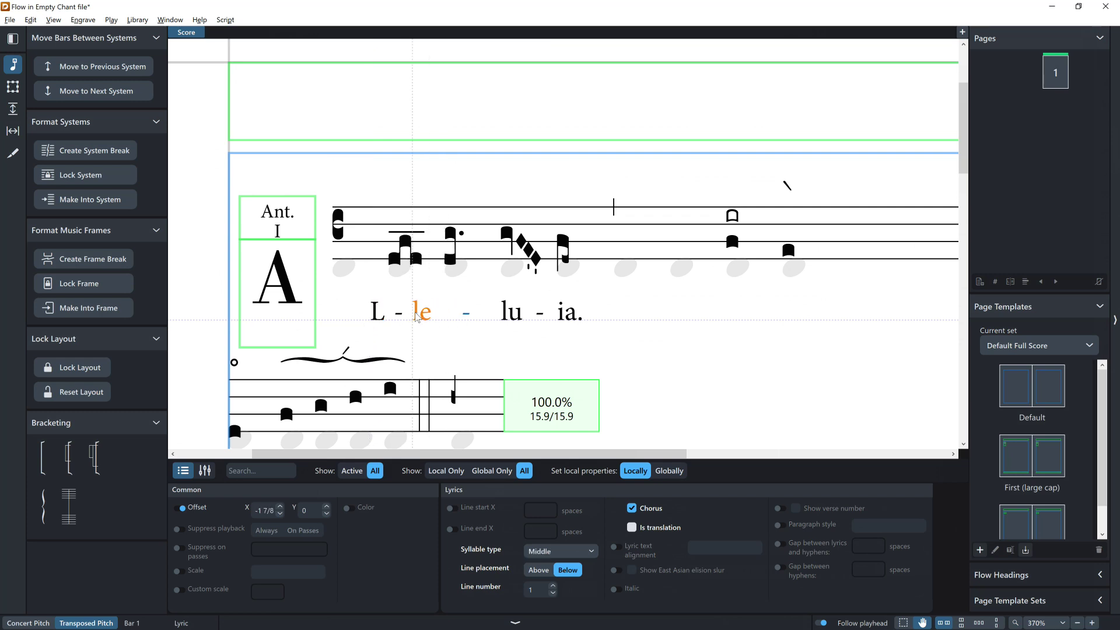
key(Right)
key(ctrl+alt+Left)
key(ctrl+alt+Left)
key(Right)
key(ctrl+alt+Left)
key(ctrl+alt+Left)
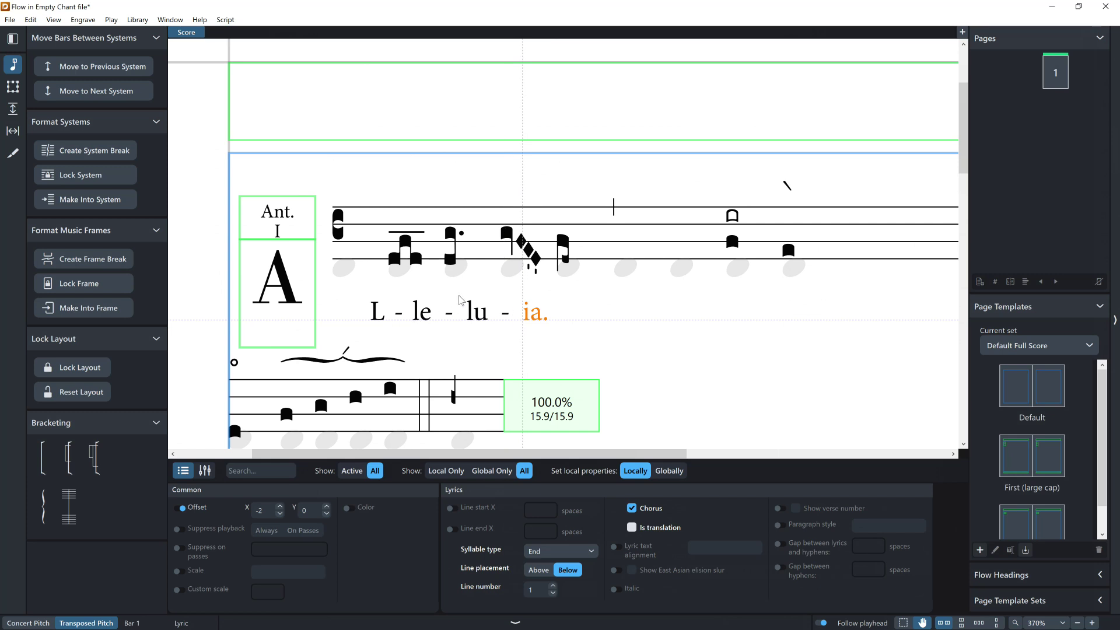
- Adjust the note spacing at the first system's short barline, moving it slightly right, and return to graphic editing
key(n)
click(613, 173)
key(ctrl+alt+Right)
key(ctrl+alt+Right)
key(ctrl+alt+Right)
key(ctrl+alt+Right)
key(ctrl+alt+Left)
key(ctrl+alt+Left)
key(ctrl+alt+Left)
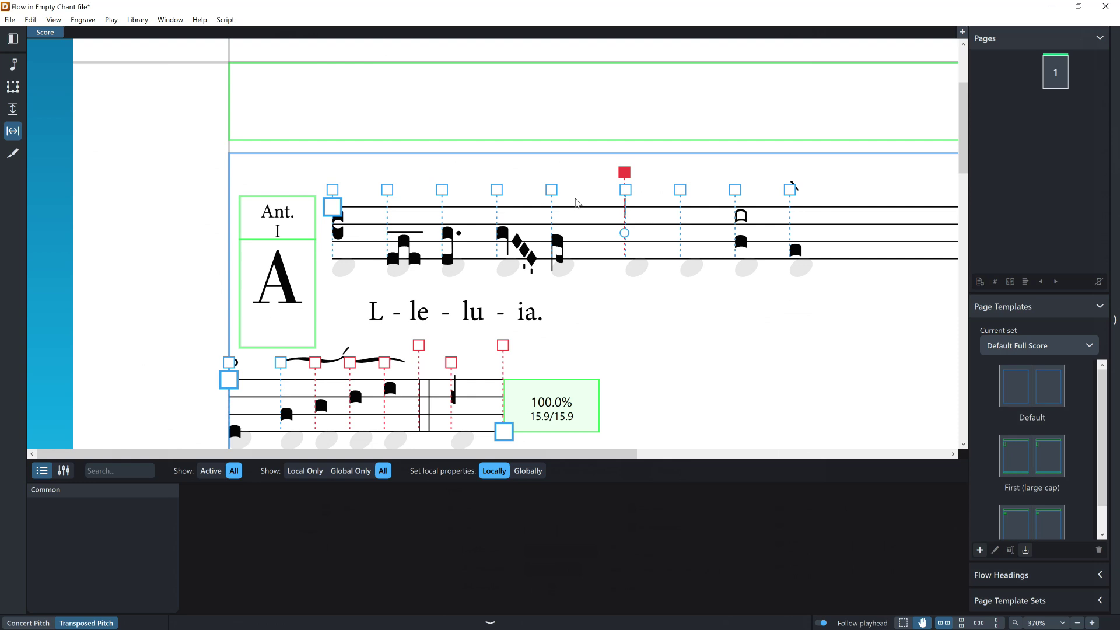
key(g)
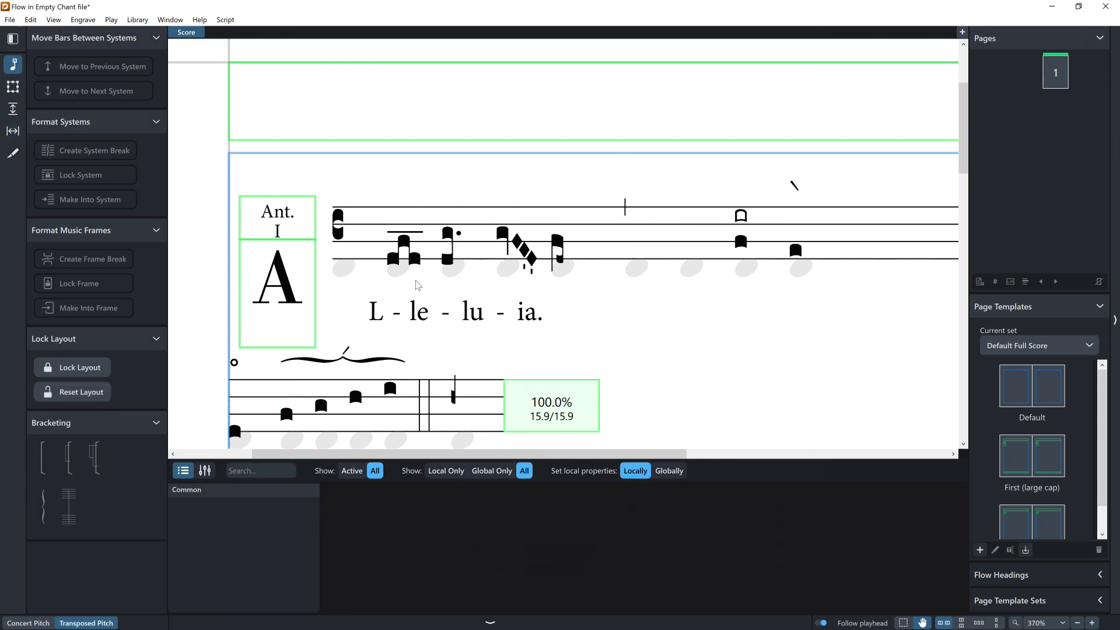
- Move the syllable "L" back to the right, to an X offset of -19/32
click(406, 244)
click(373, 318)
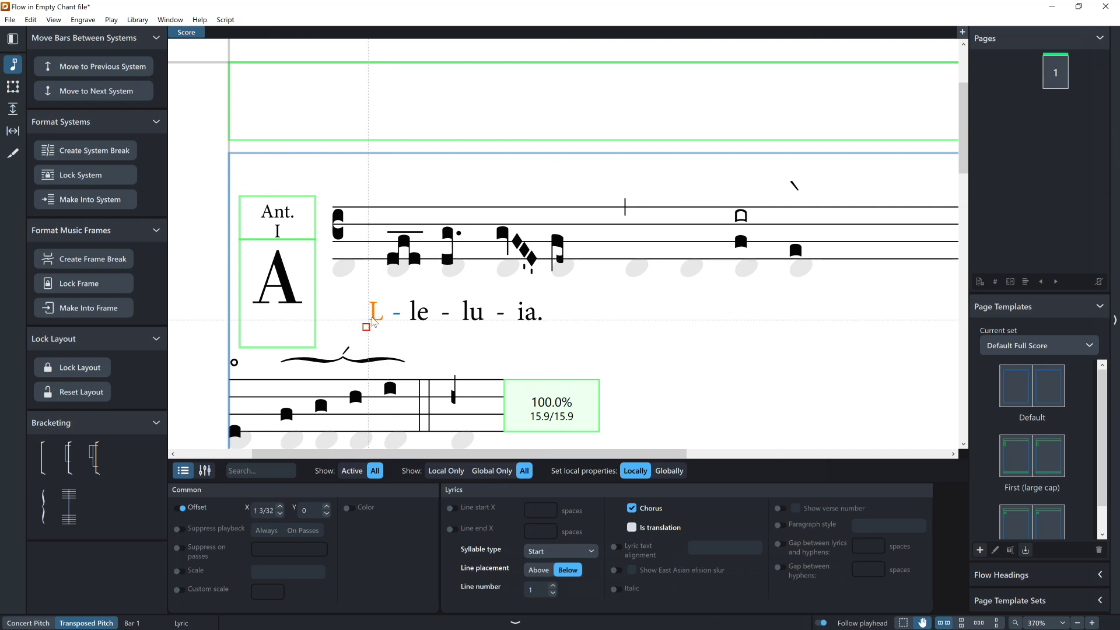
key(ctrl+alt+Right)
key(alt+Left)
key(alt+Left)
key(alt+Left)
- Shift the first three-note neume left to an X offset of about -1 1/2
click(406, 243)
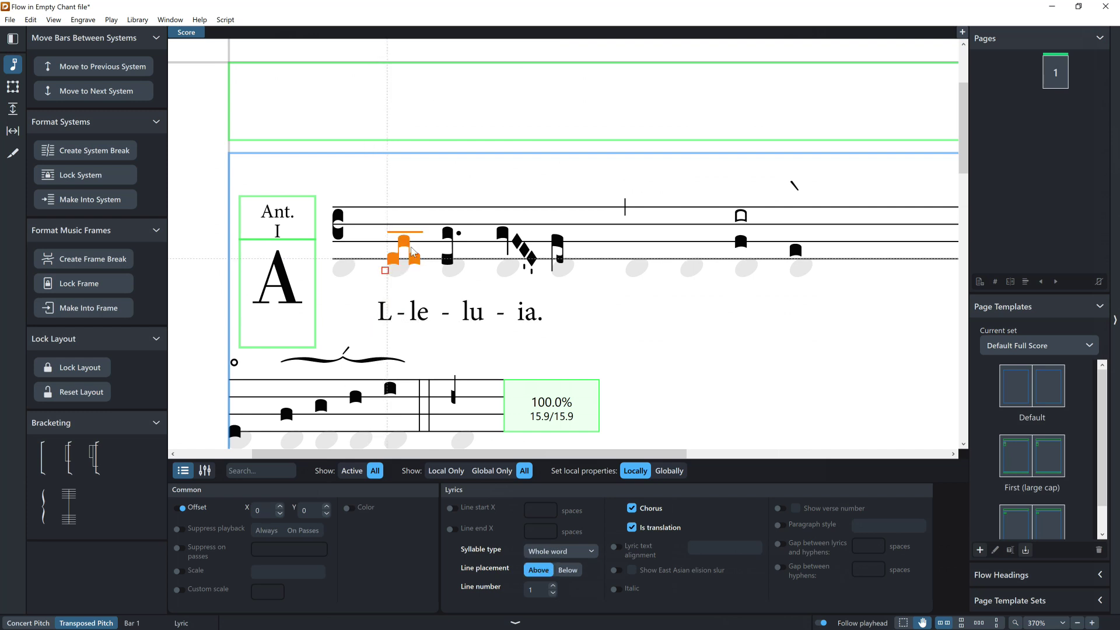
key(alt+Left)
key(alt+Left)
key(alt+Left)
key(alt+Left)
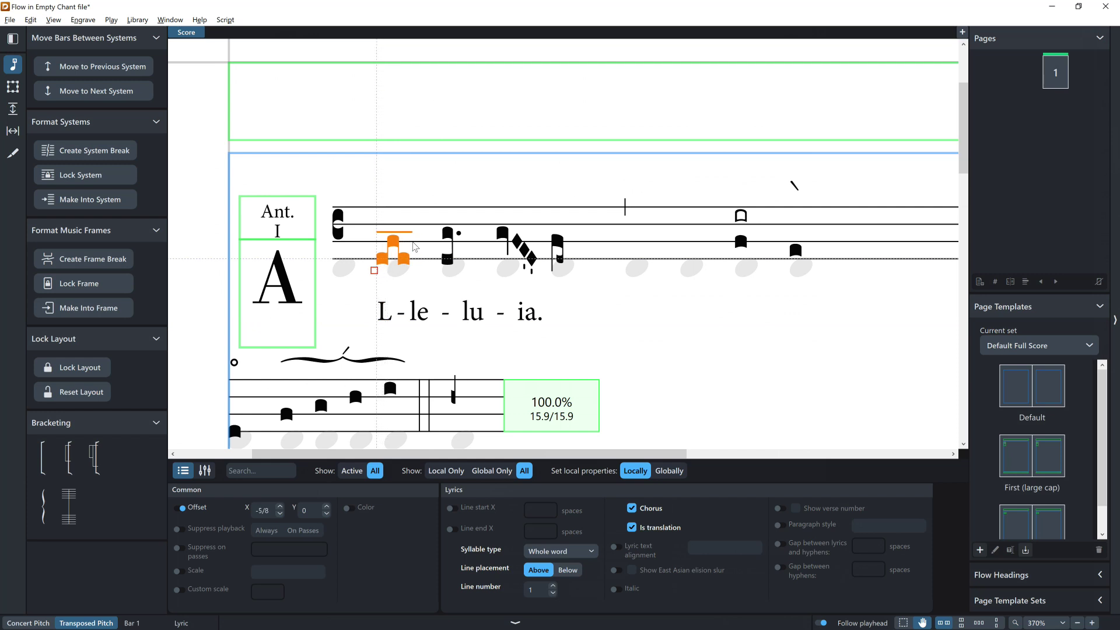
key(ctrl+alt+Left)
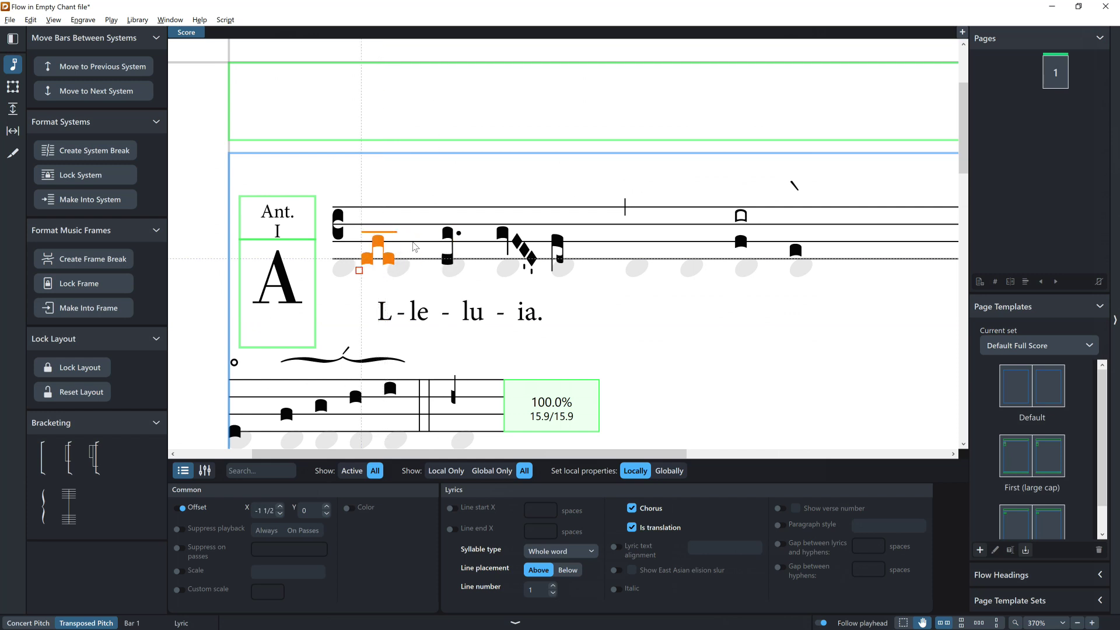
- Shift the dotted second neume left to an X offset of -1 3/8
key(Right)
key(ctrl+alt+Left)
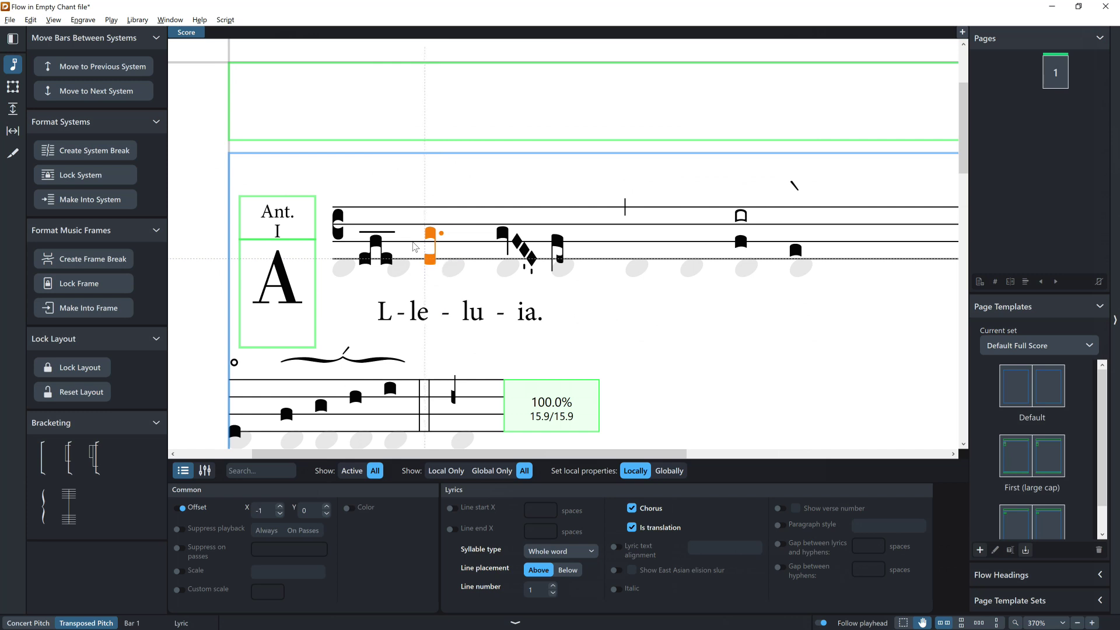
key(alt+Left)
key(alt+Left)
key(alt+Left)
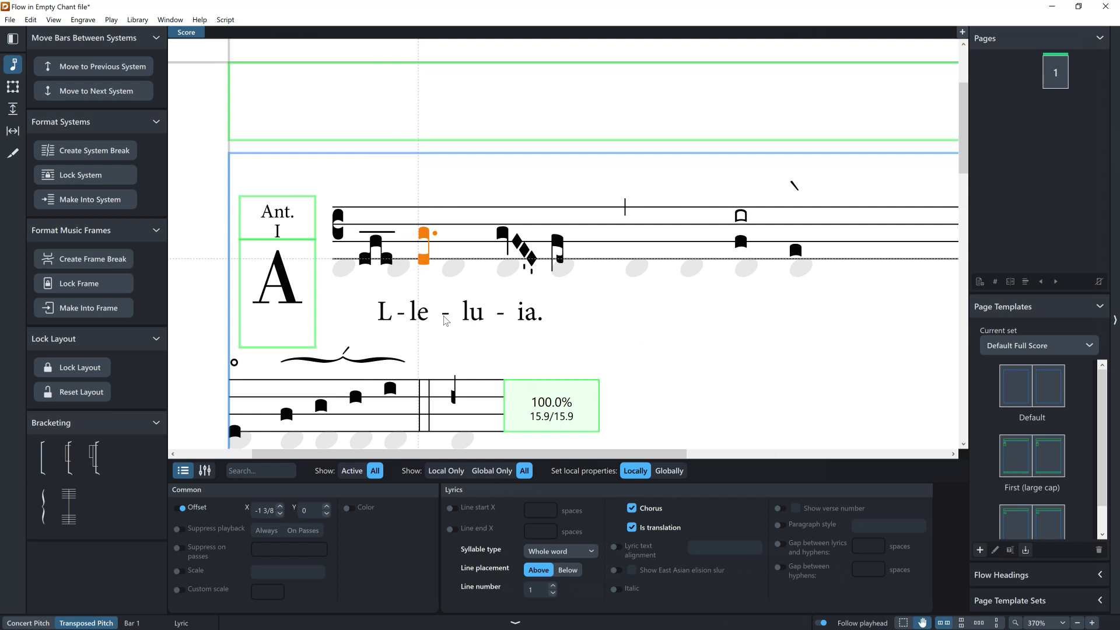
- Shift the lyric hyphens left, by 1/4 space after "L" and by 1/2 space after "le" and "lu"
click(405, 318)
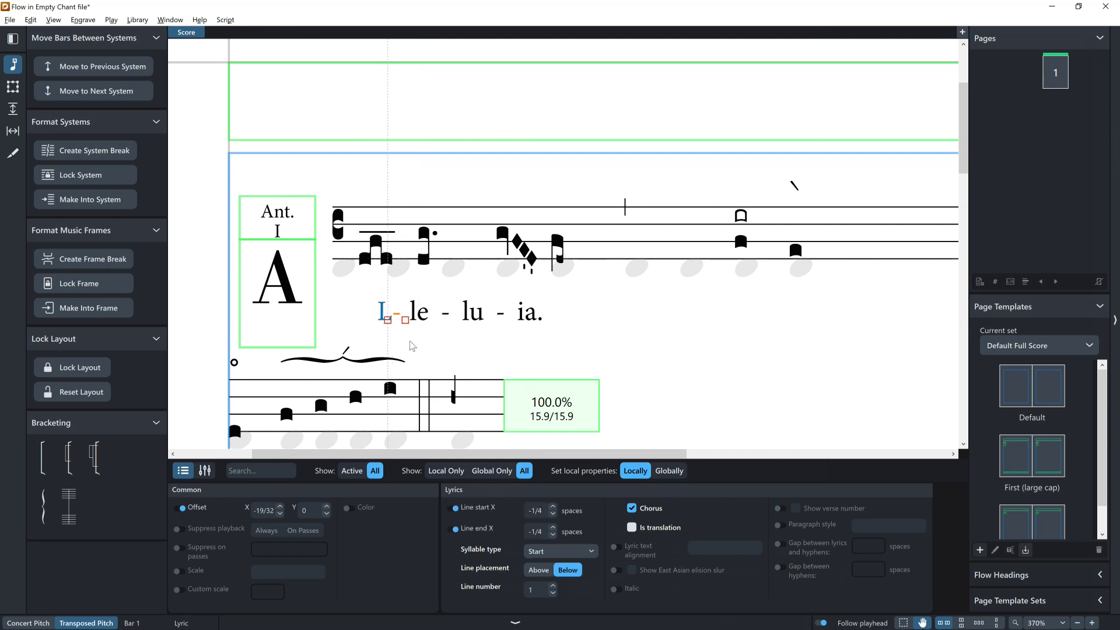
key(Right)
key(Right)
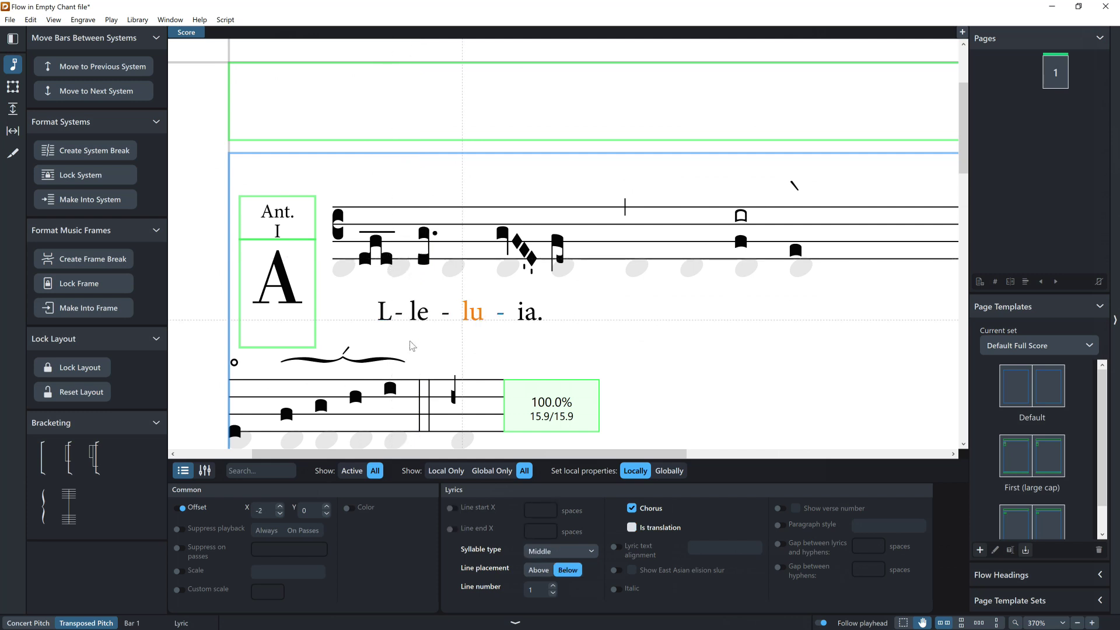
click(447, 317)
key(alt+Right)
key(alt+Right)
key(alt+Right)
key(alt+Right)
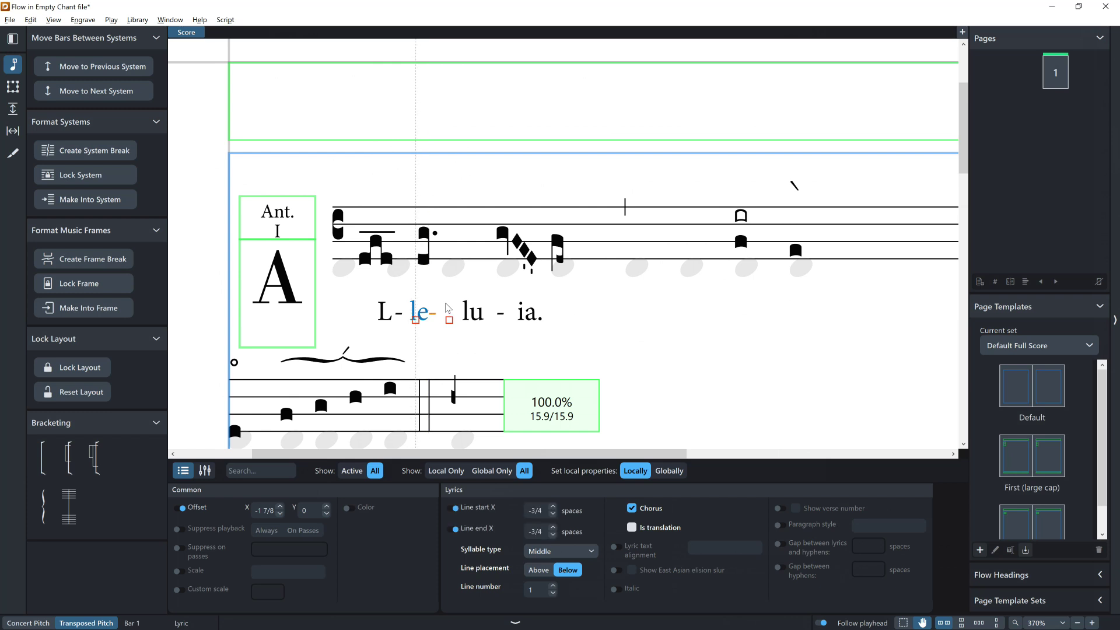
click(503, 315)
key(alt+Left)
key(alt+Left)
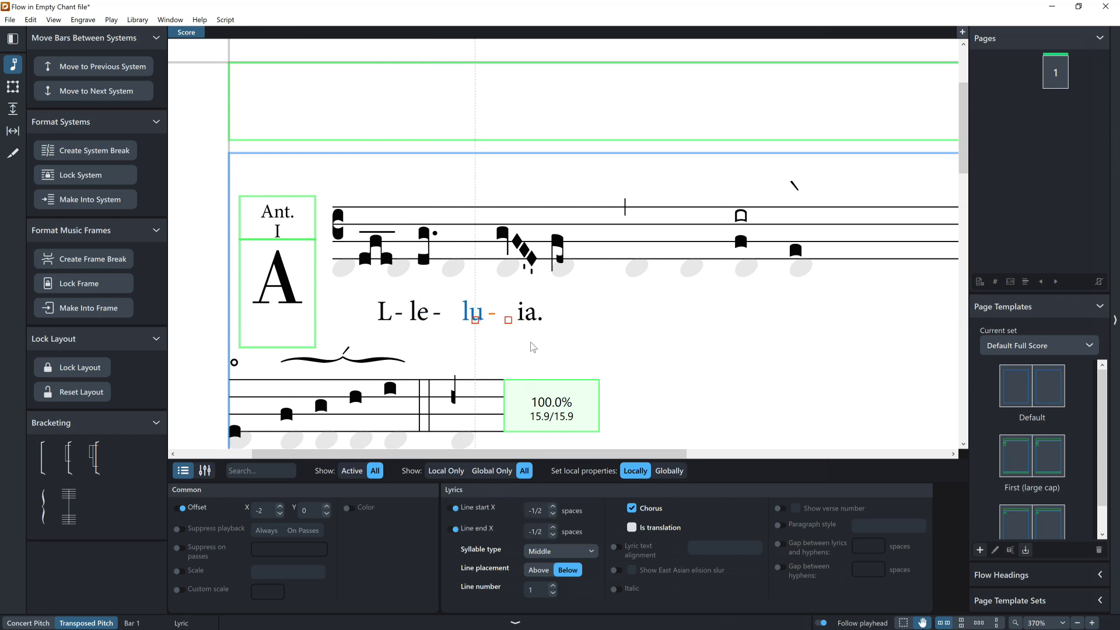
click(474, 348)
- Shift the descending diamond neume left to an X offset of -1 1/2, above "lu"
click(503, 235)
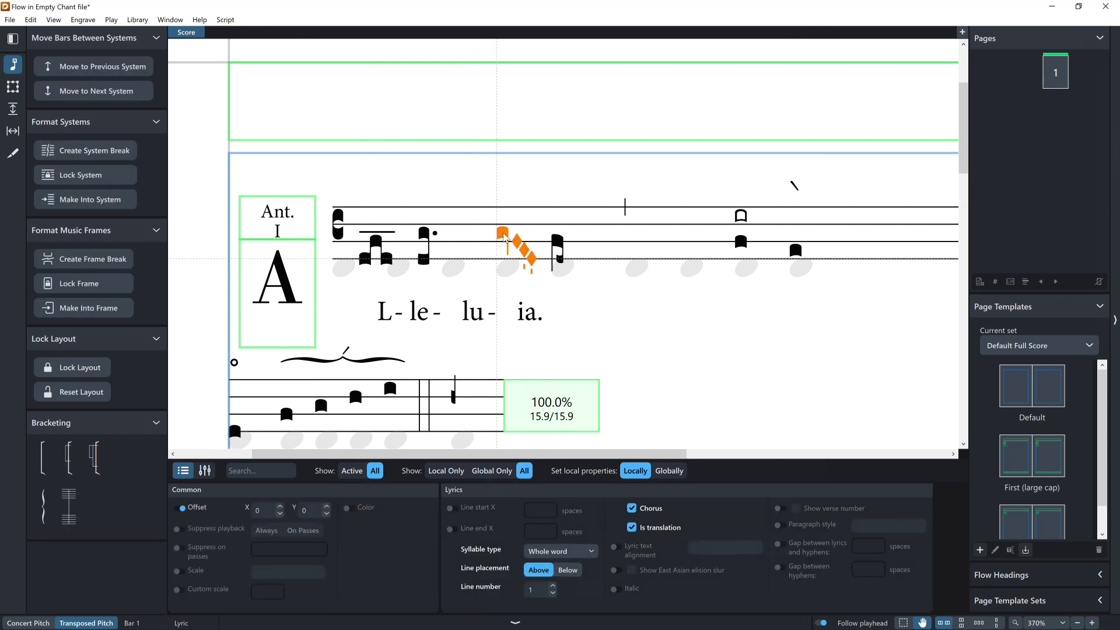
key(alt+Left)
key(alt+Left)
key(alt+Left)
key(alt+Left)
key(alt+Left)
key(alt+Left)
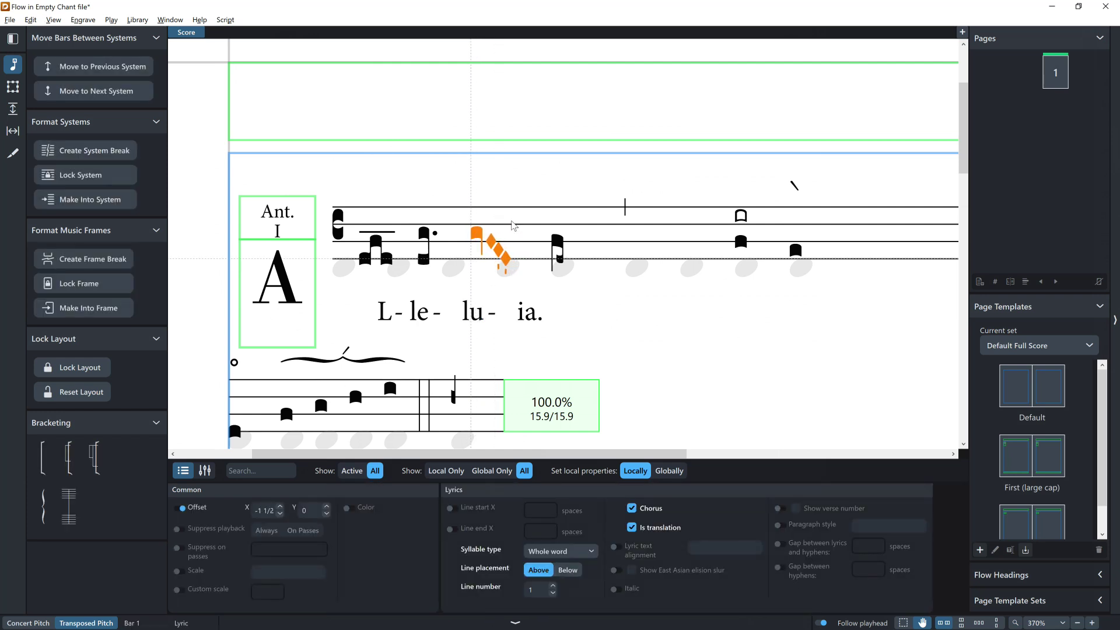
- Shift the fourth neume left so that it sits above "ia.", and deselect it
click(554, 247)
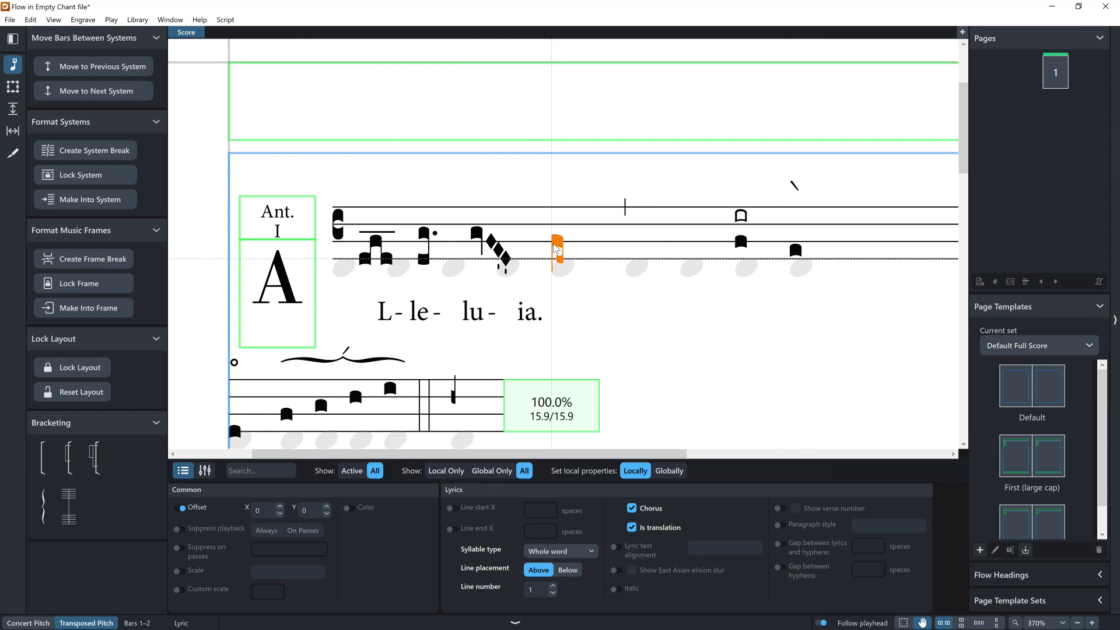
key(alt+Left)
key(alt+Left)
key(alt+Left)
key(alt+Left)
key(alt+Left)
click(590, 326)
scroll(581, 313, down, 1)
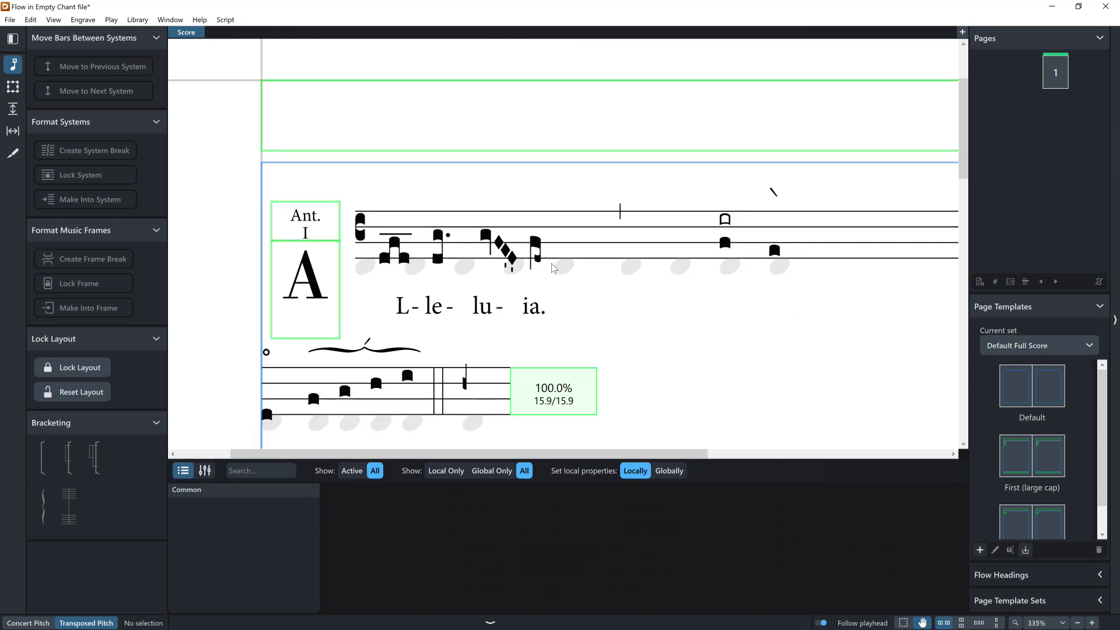
scroll(542, 268, down, 1)
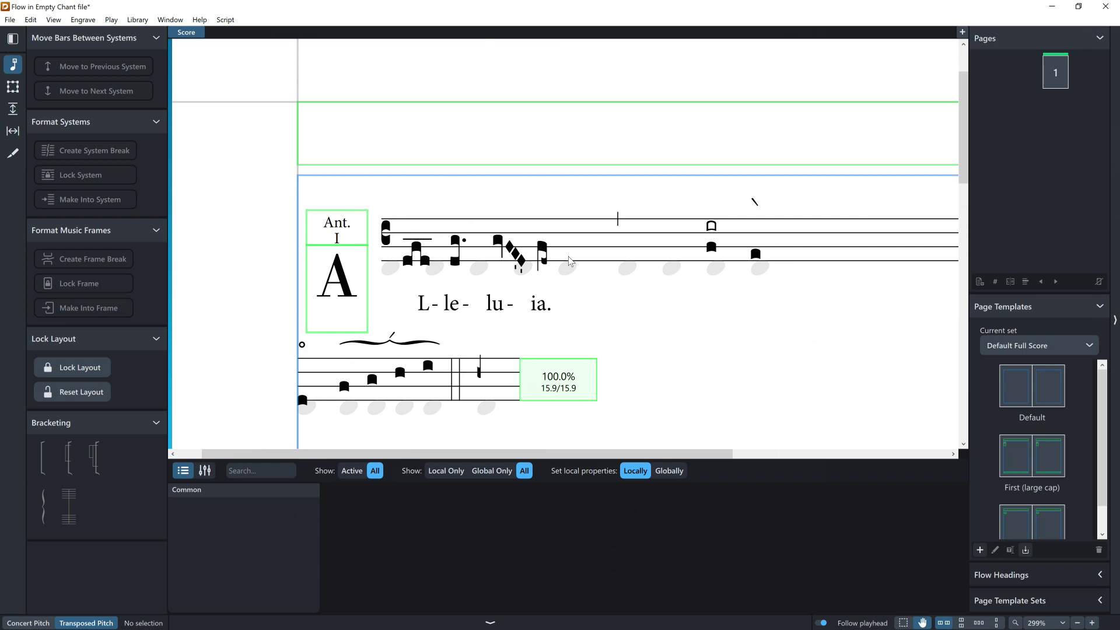